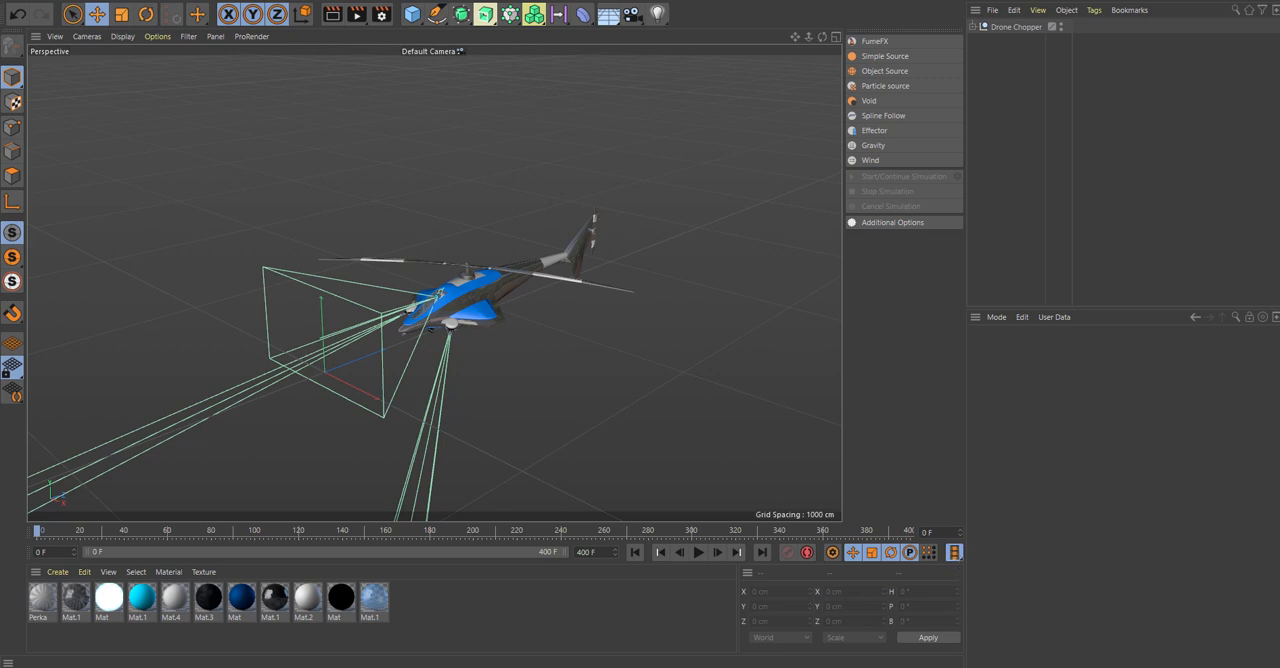
Play the rendered helicopter clip over the desert, rewinding to watch part of it again.
left_click(1045, 667)
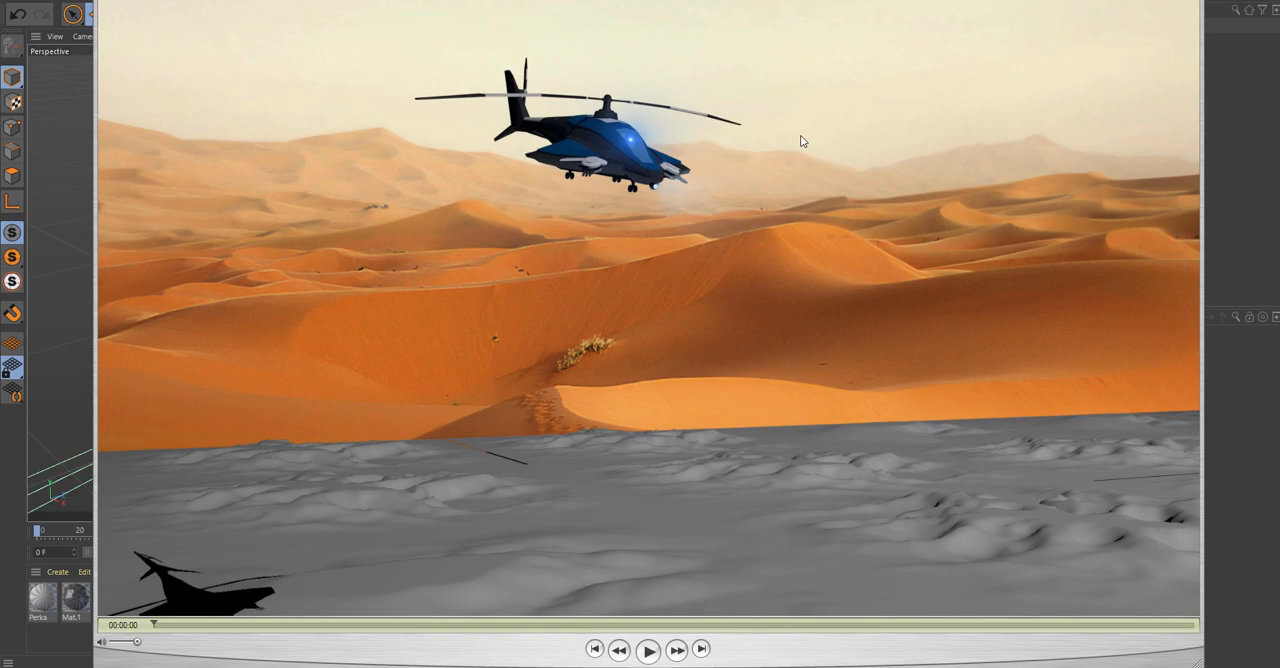
left_click_drag(726, 0, 748, 0)
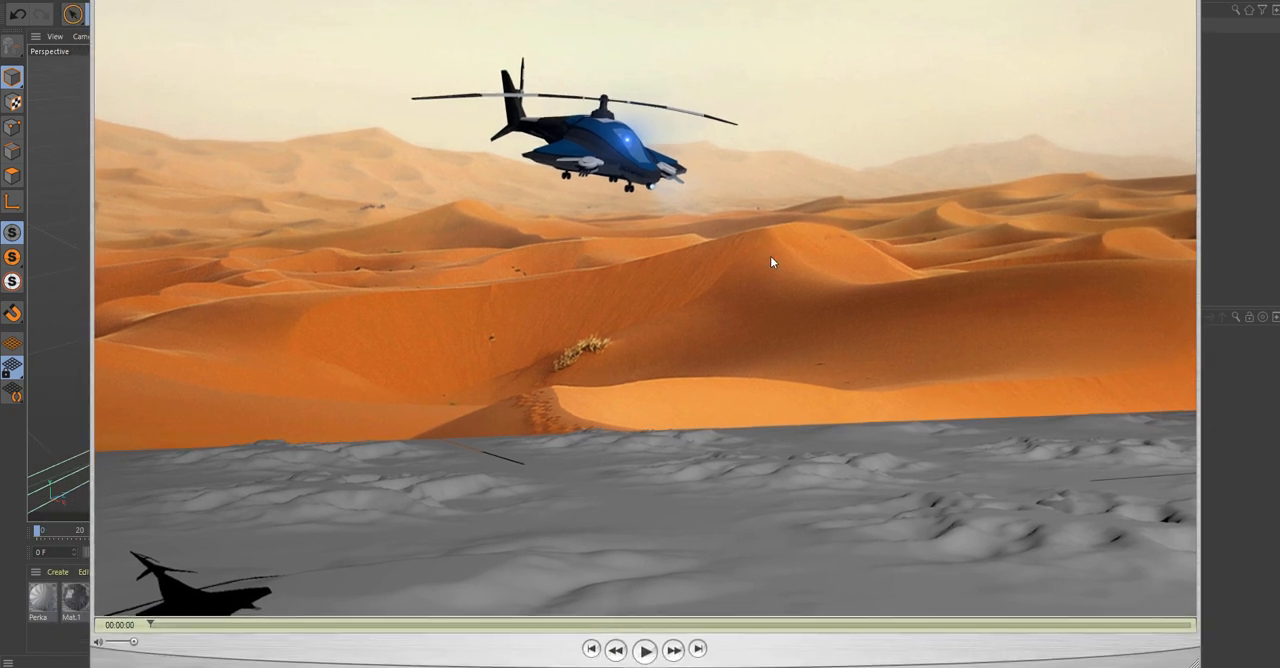
left_click(645, 650)
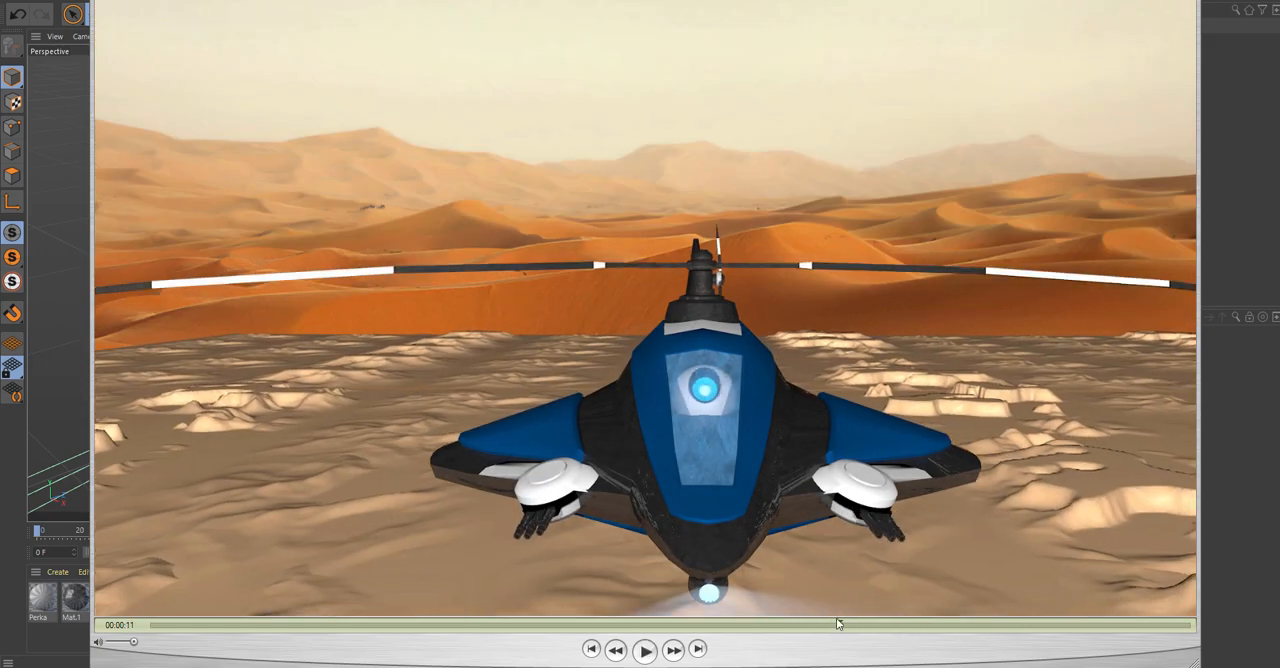
left_click_drag(837, 622, 764, 627)
left_click(644, 651)
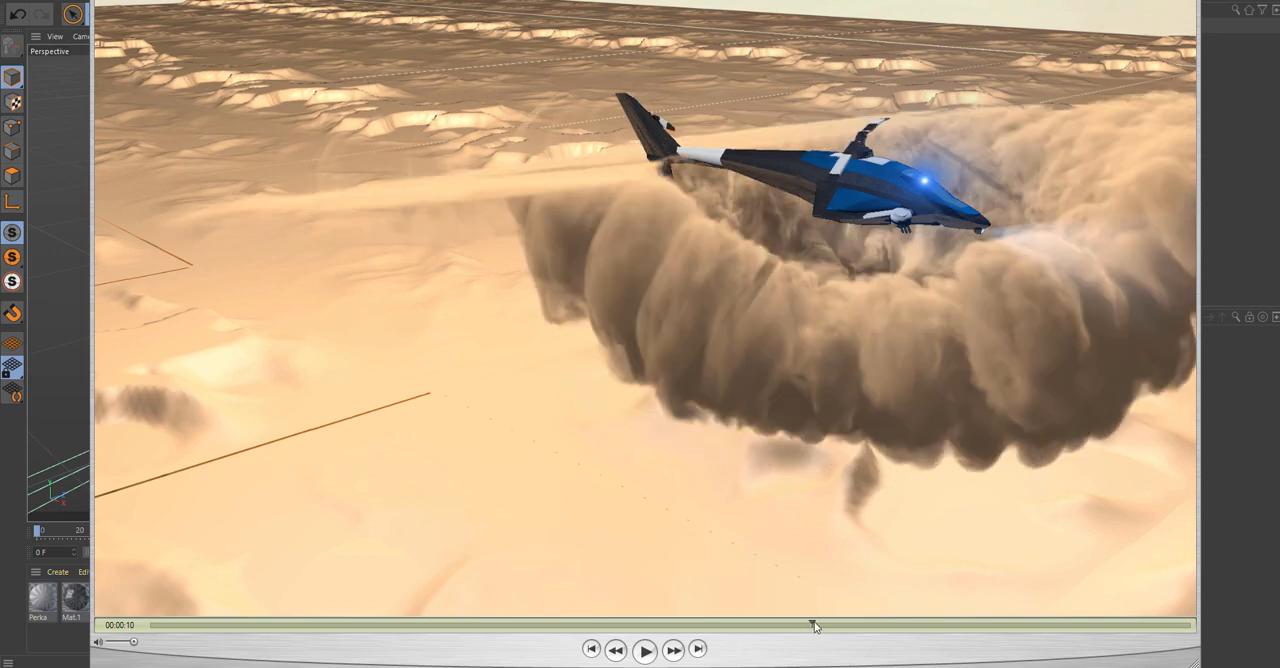
Compare the FumeFX default and wavelet smoke reference images, review the dust effects in the helicopter clip, and minimize the player.
left_click_drag(1279, 165, 90, 0)
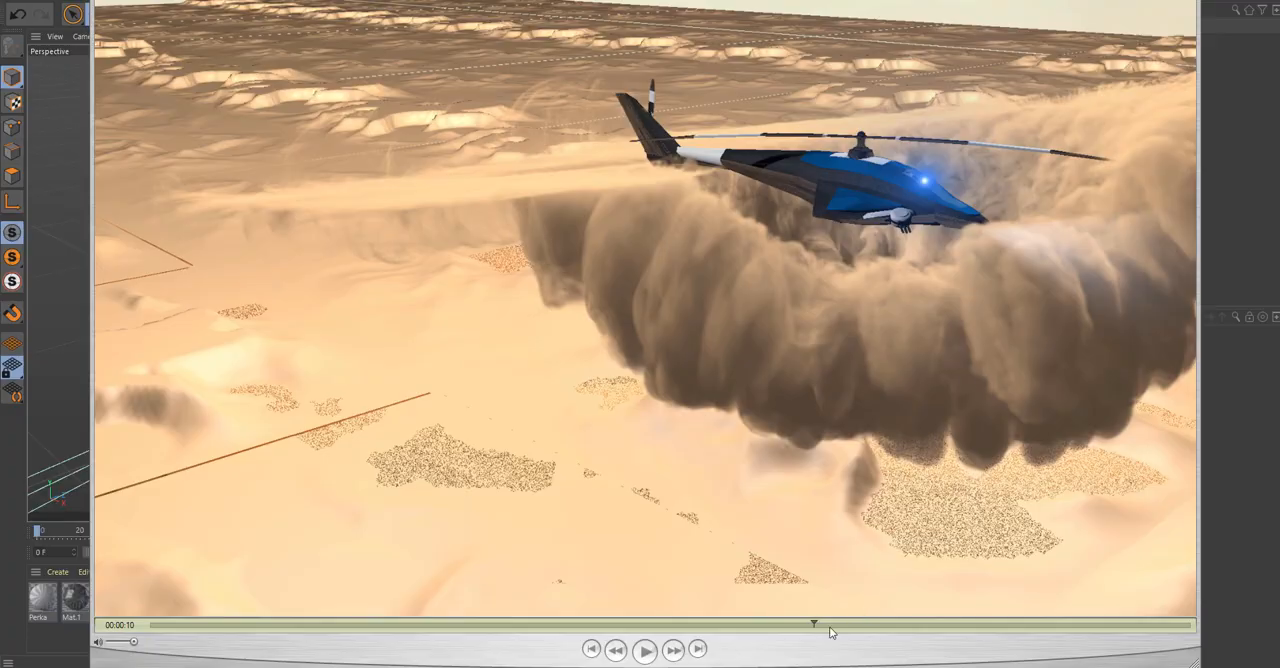
left_click_drag(814, 626, 1021, 624)
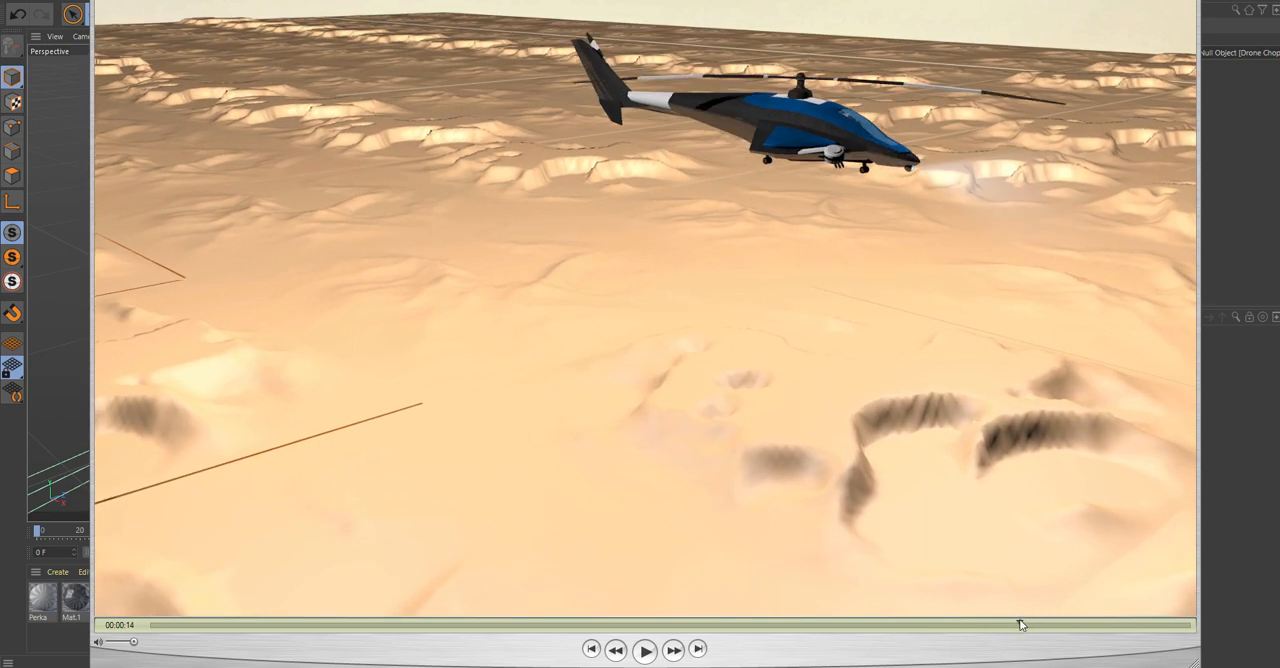
mouse_move(1021, 624)
left_mouse_down()
mouse_move(1131, 626)
mouse_move(1090, 626)
mouse_move(1159, 620)
mouse_move(1070, 622)
mouse_move(1168, 617)
mouse_move(1014, 620)
mouse_move(1171, 610)
left_mouse_up()
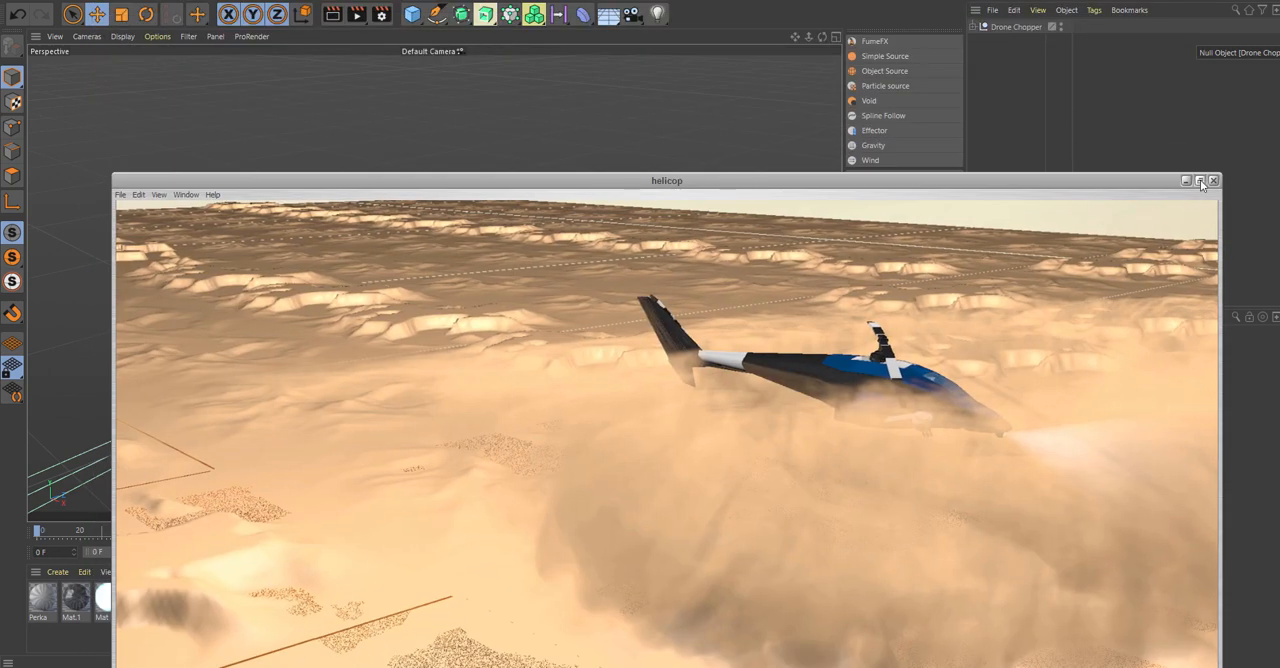
left_click(1184, 185)
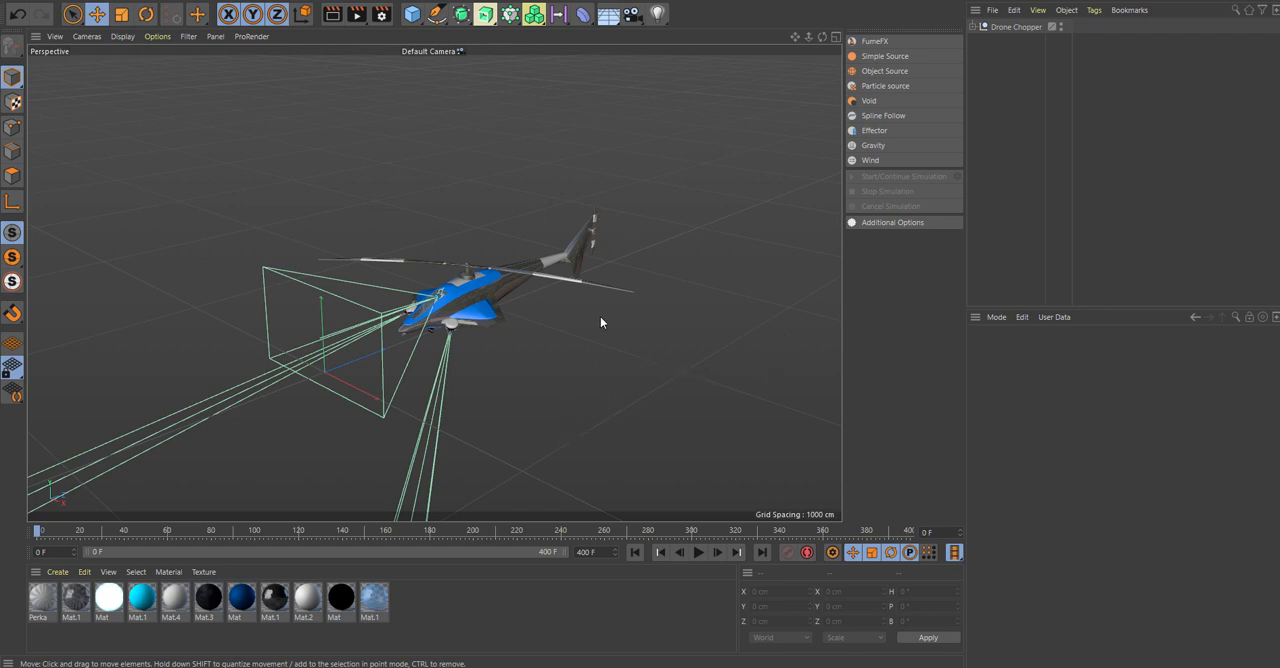
Examine the helicopter model up close from the front and expand the Drone Chopper hierarchy to see its parts.
left_click_drag(795, 38, 834, 14)
left_click_drag(586, 313, 690, 282, "alt")
scroll(602, 296, "up", 10)
scroll(313, 295, "up", 3)
left_click_drag(313, 295, 448, 344, "alt")
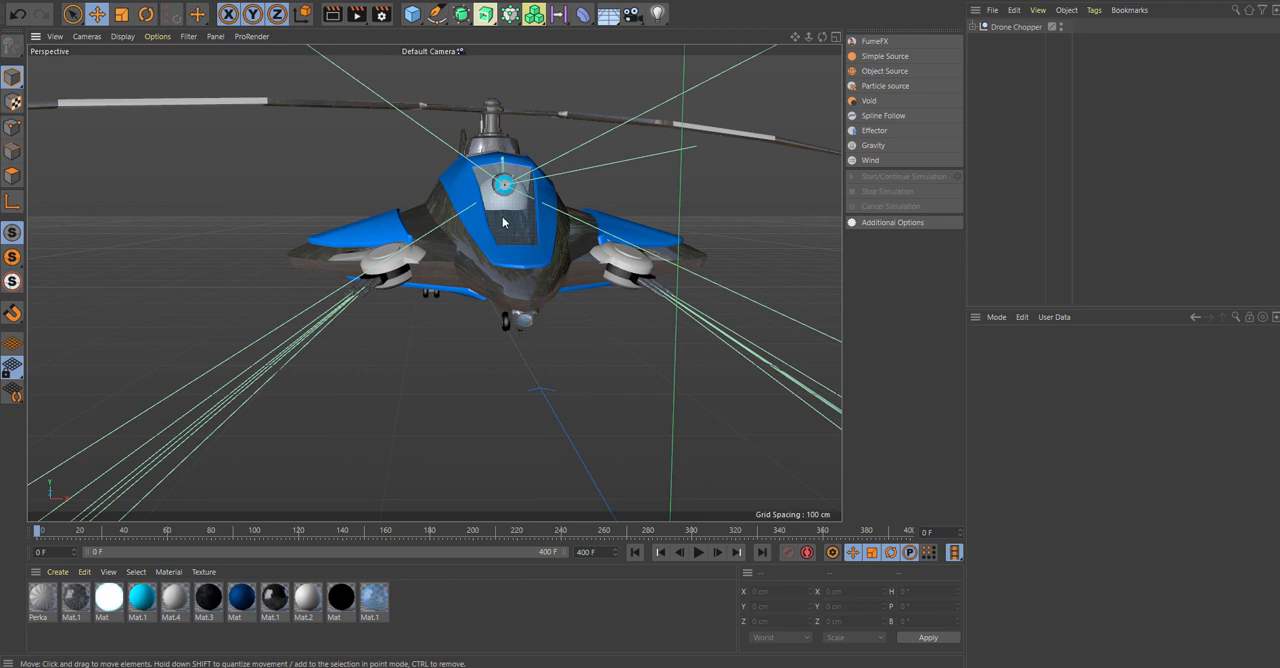
scroll(506, 183, "up", 2)
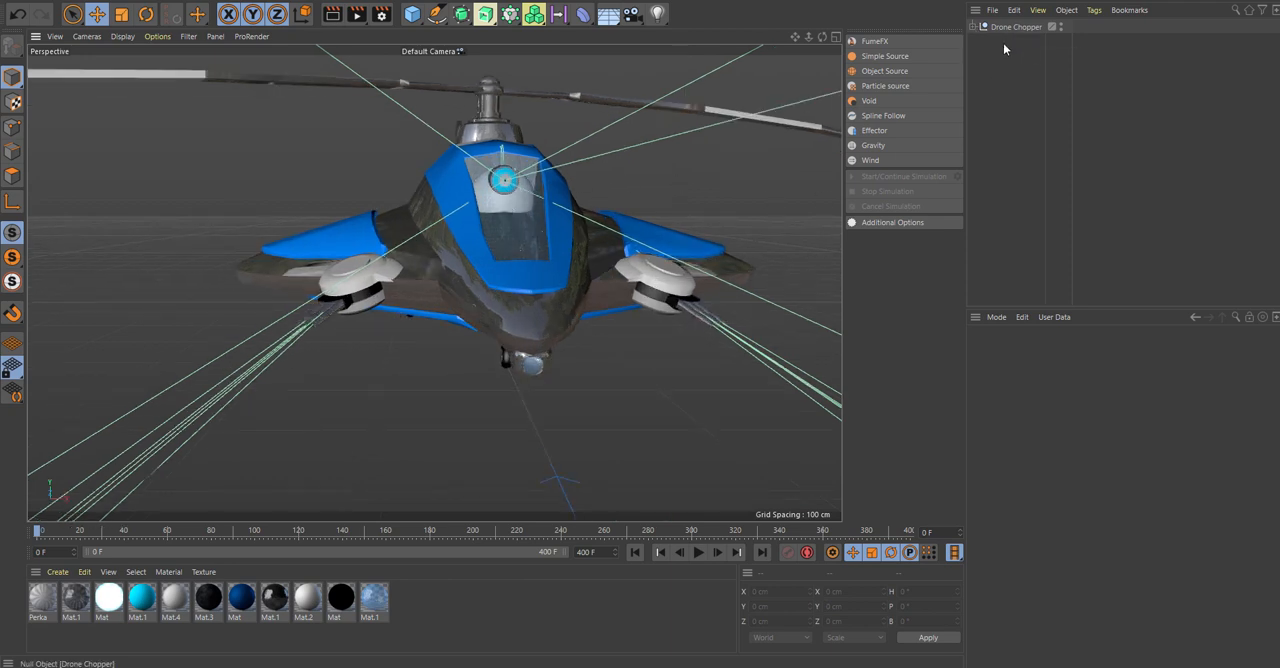
left_click(976, 27)
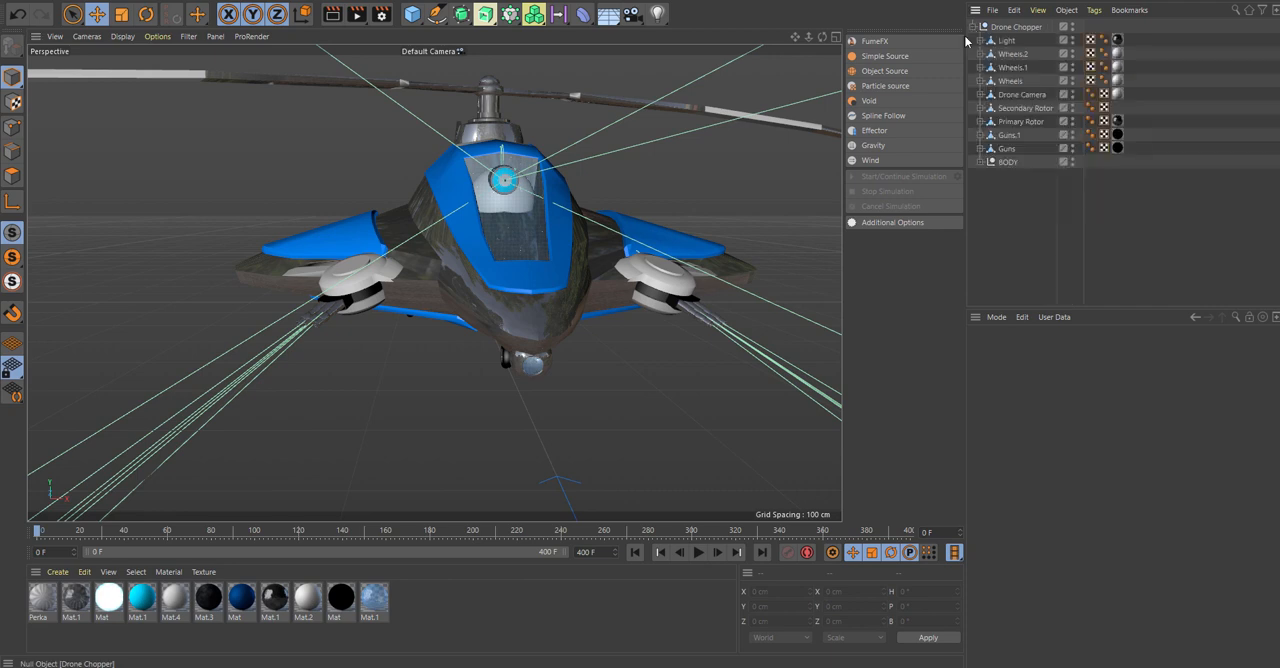
Rotate the Guns.1 object slightly around its own axis.
left_click(1010, 137)
key("r")
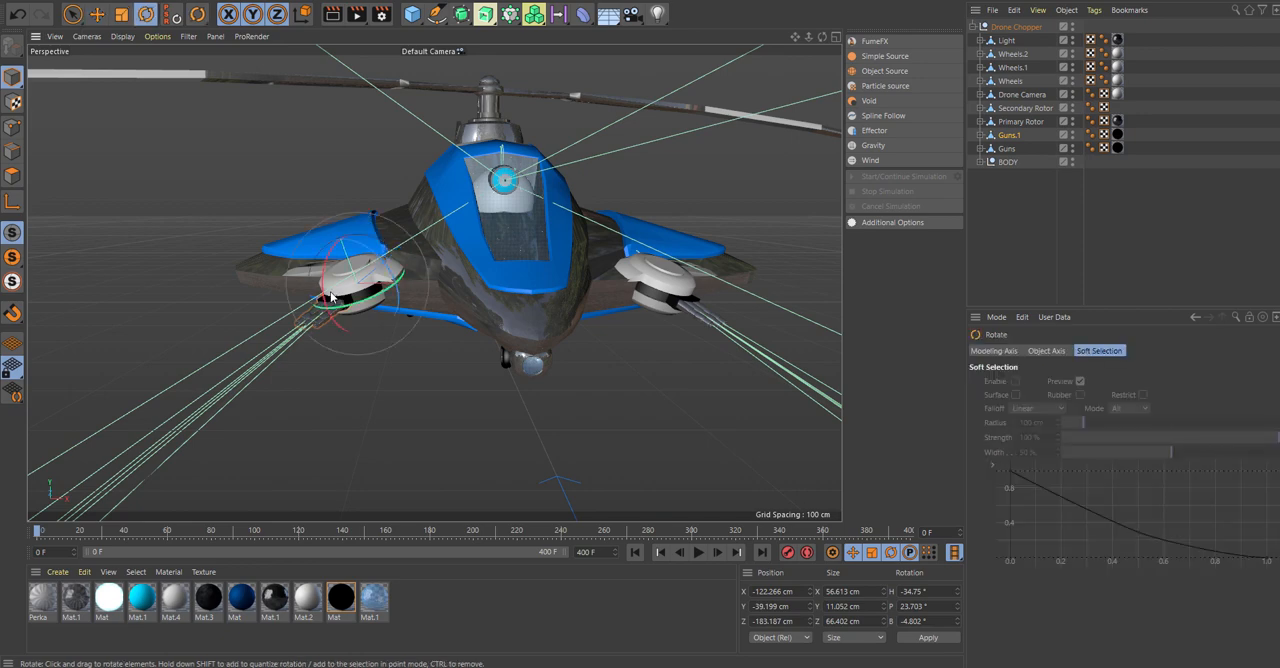
mouse_move(353, 305)
left_mouse_down()
mouse_move(333, 298)
mouse_move(350, 300)
left_mouse_up()
Inspect the Wheels.2 object, the whole helicopter and its View camera, then collapse the Drone Chopper hierarchy and clear the selection.
left_click(1013, 54)
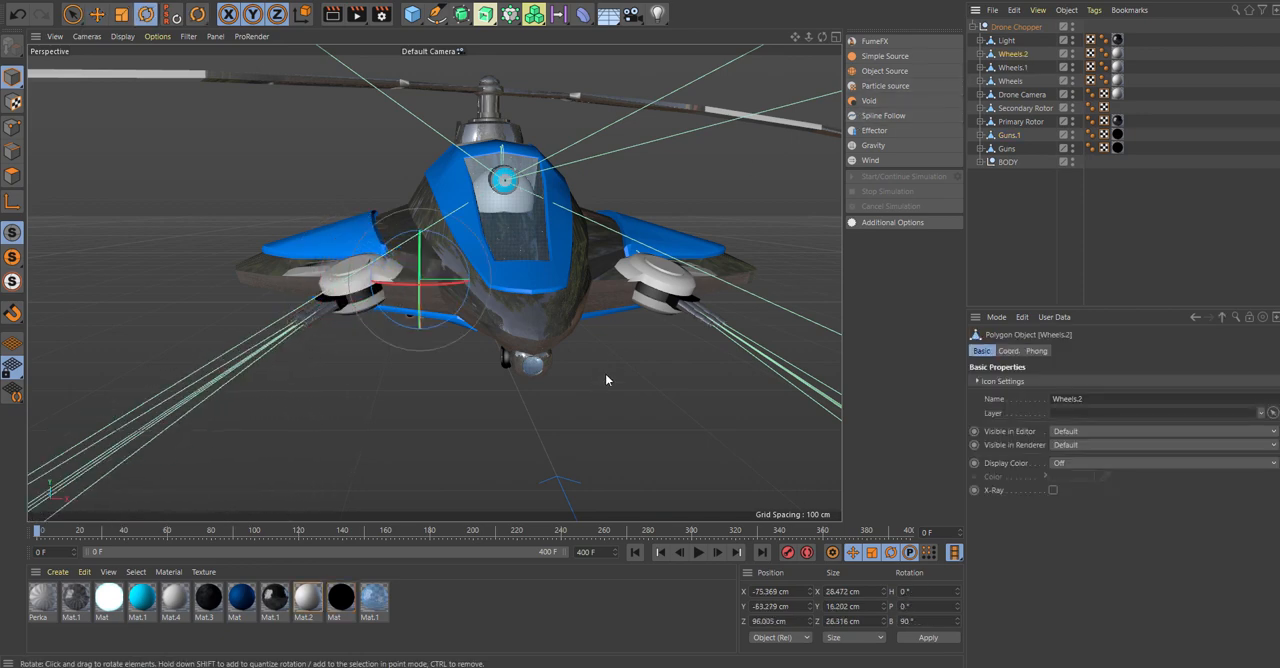
left_click_drag(605, 373, 601, 398, "alt")
scroll(637, 312, "down", 8)
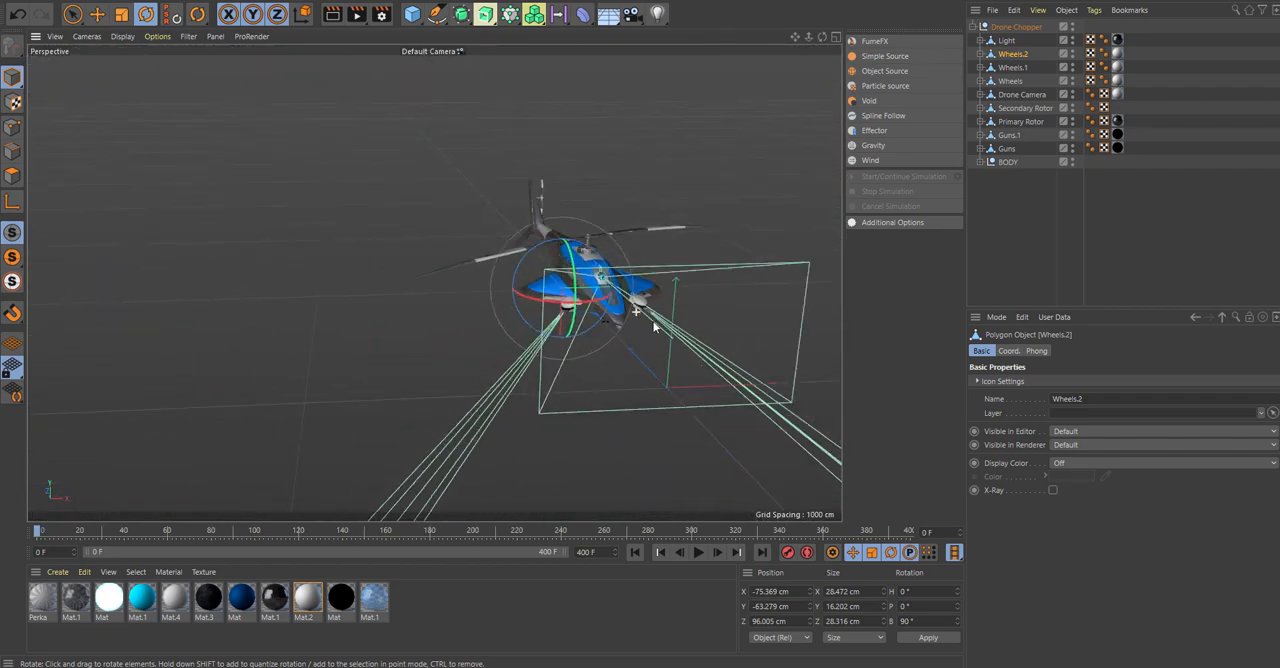
left_click_drag(653, 322, 560, 385, "alt")
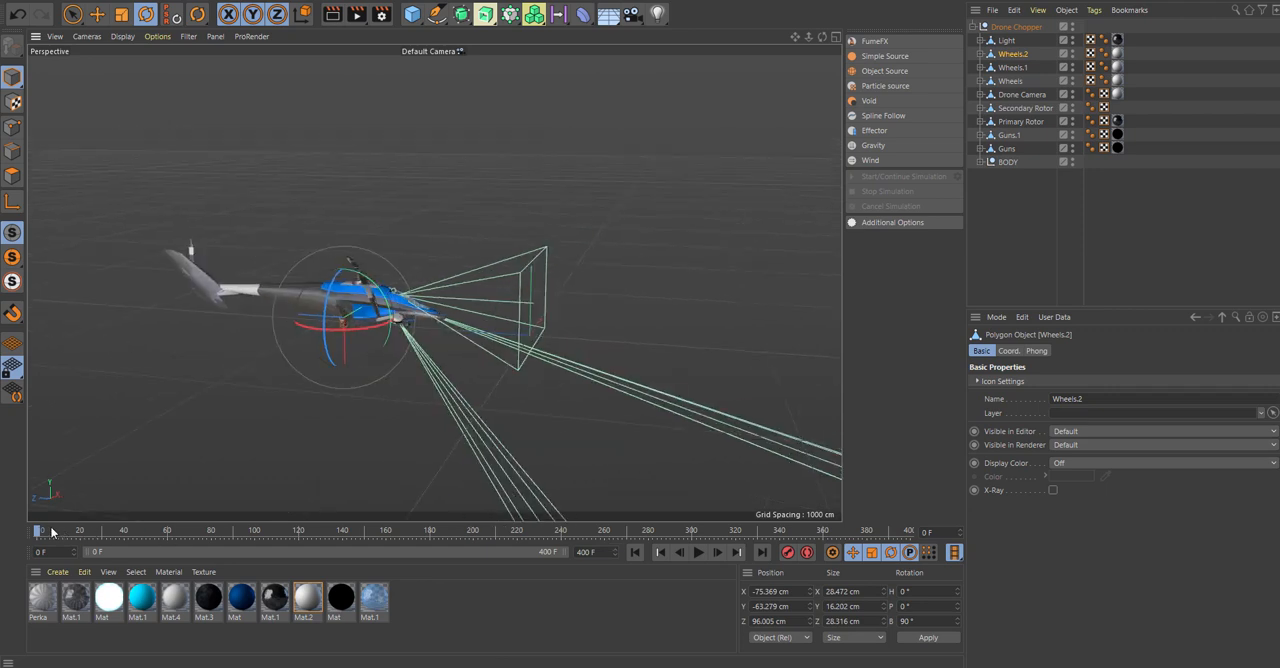
left_click_drag(288, 523, 37, 529)
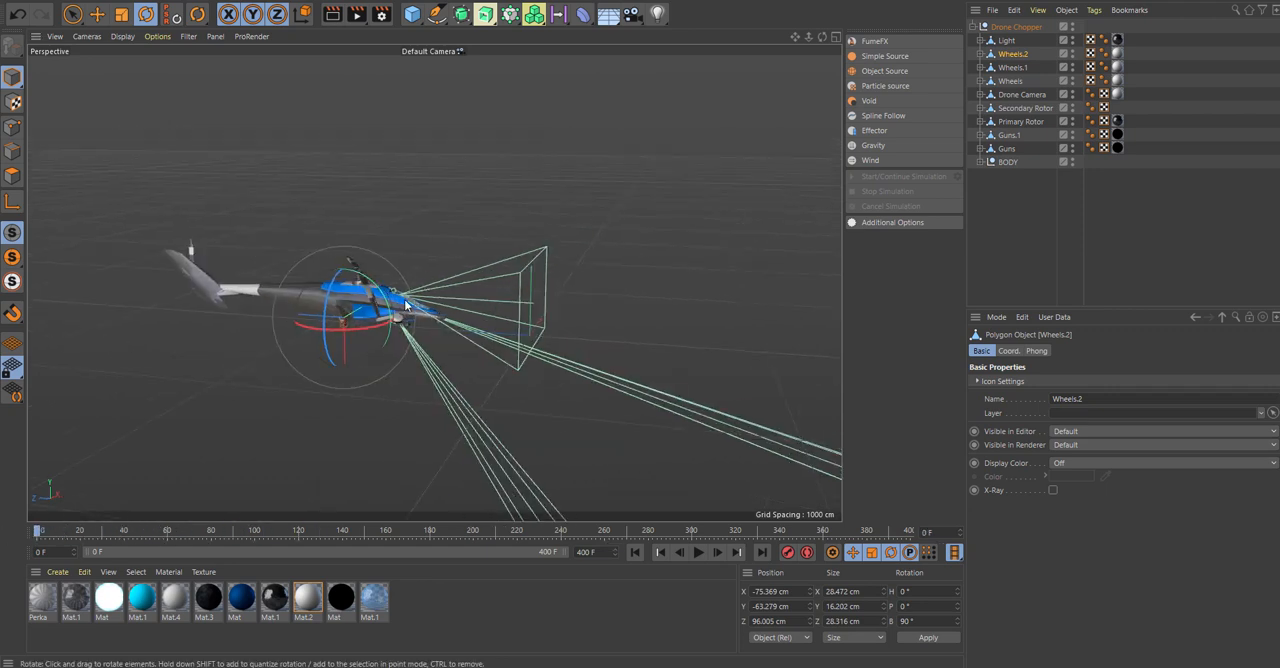
left_click(539, 259)
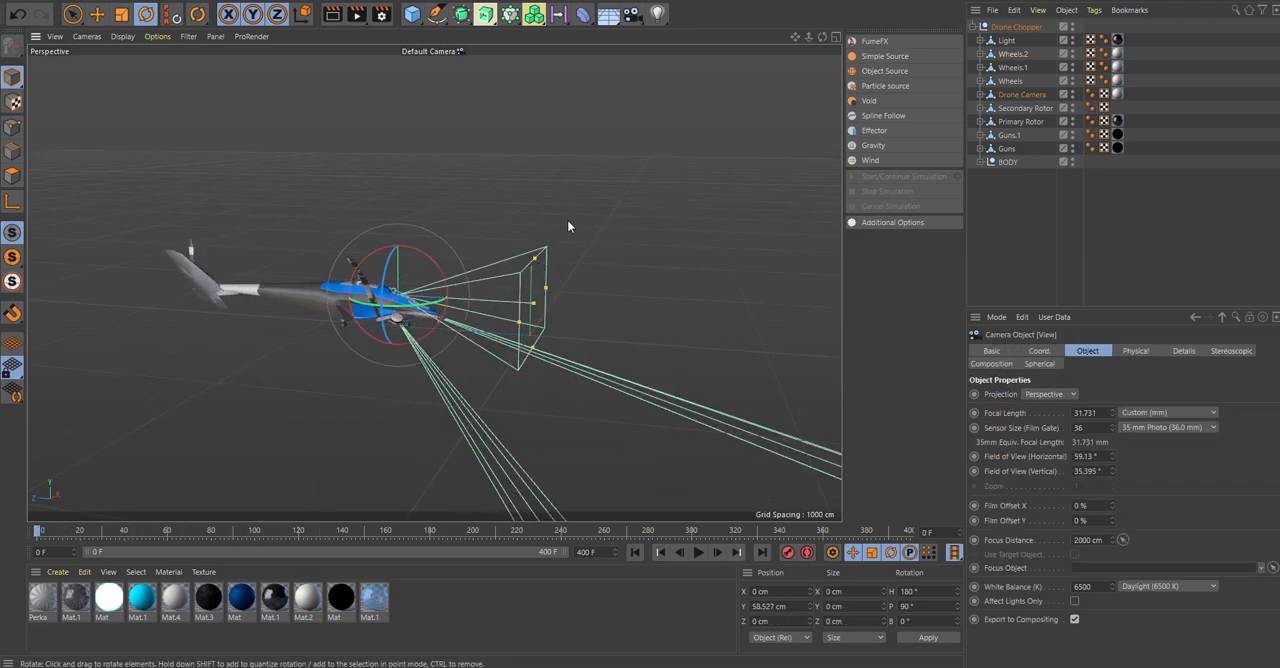
left_click(973, 27)
left_click(626, 248)
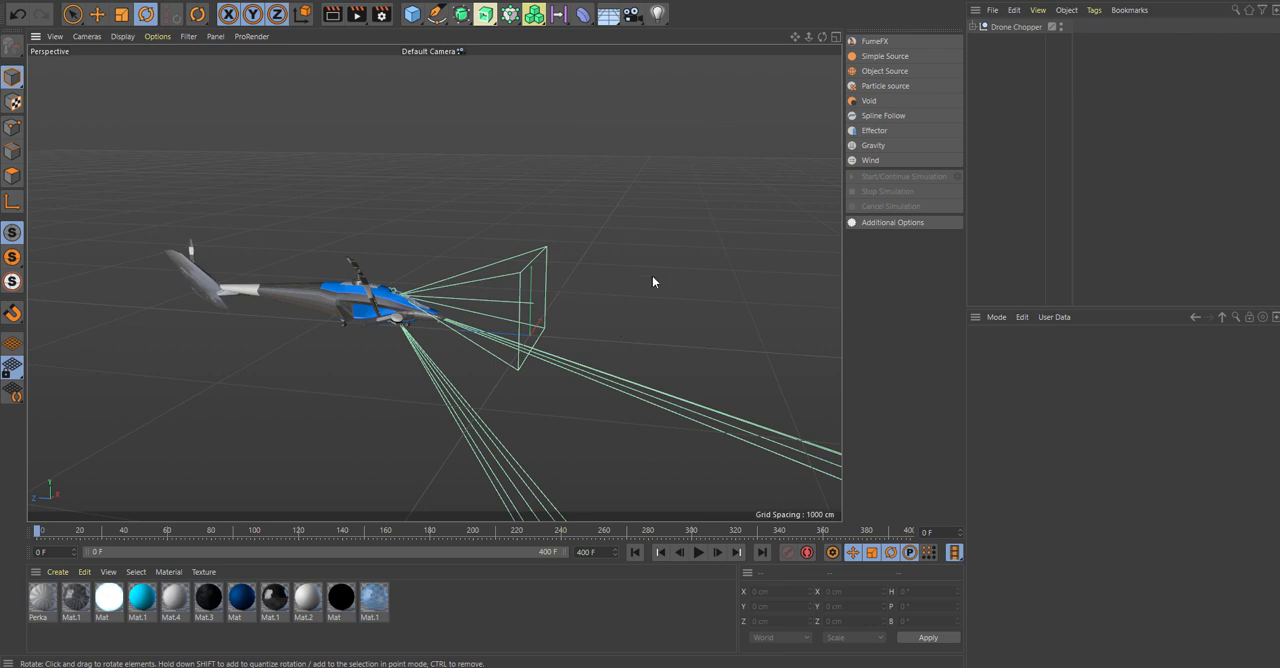
Add a null object to the scene and name it Control_Chopper.
left_click_drag(652, 277, 663, 250, "alt")
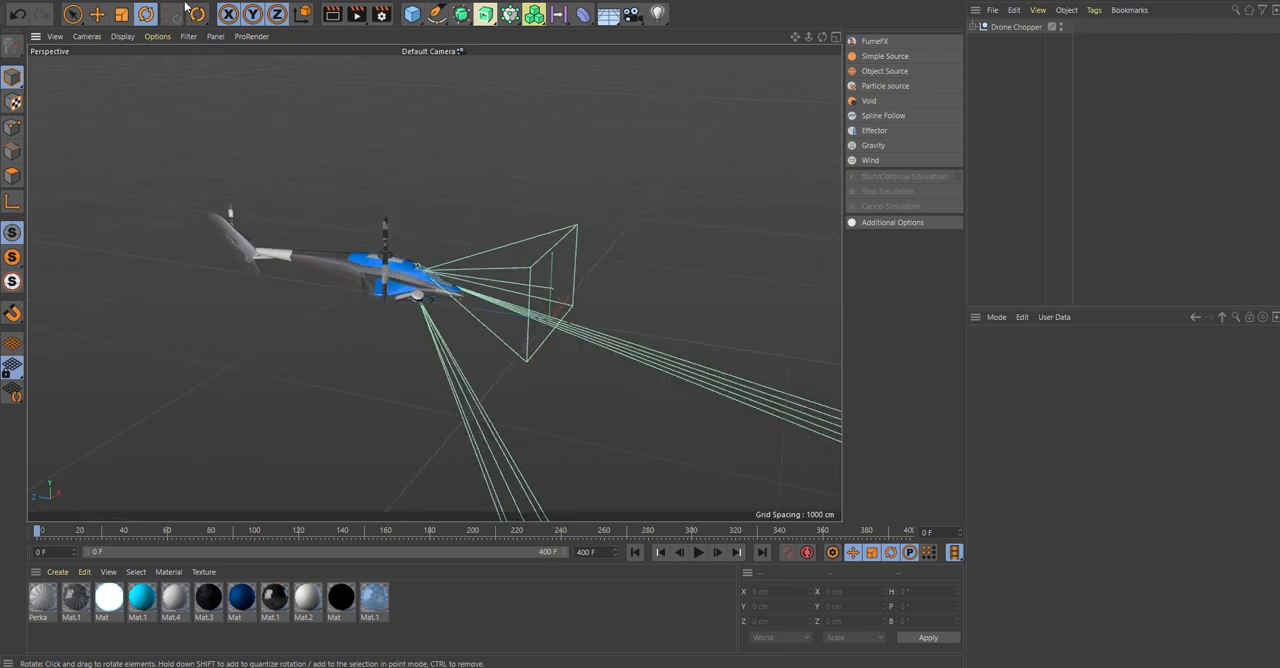
left_click(60, 0)
left_click(68, 11)
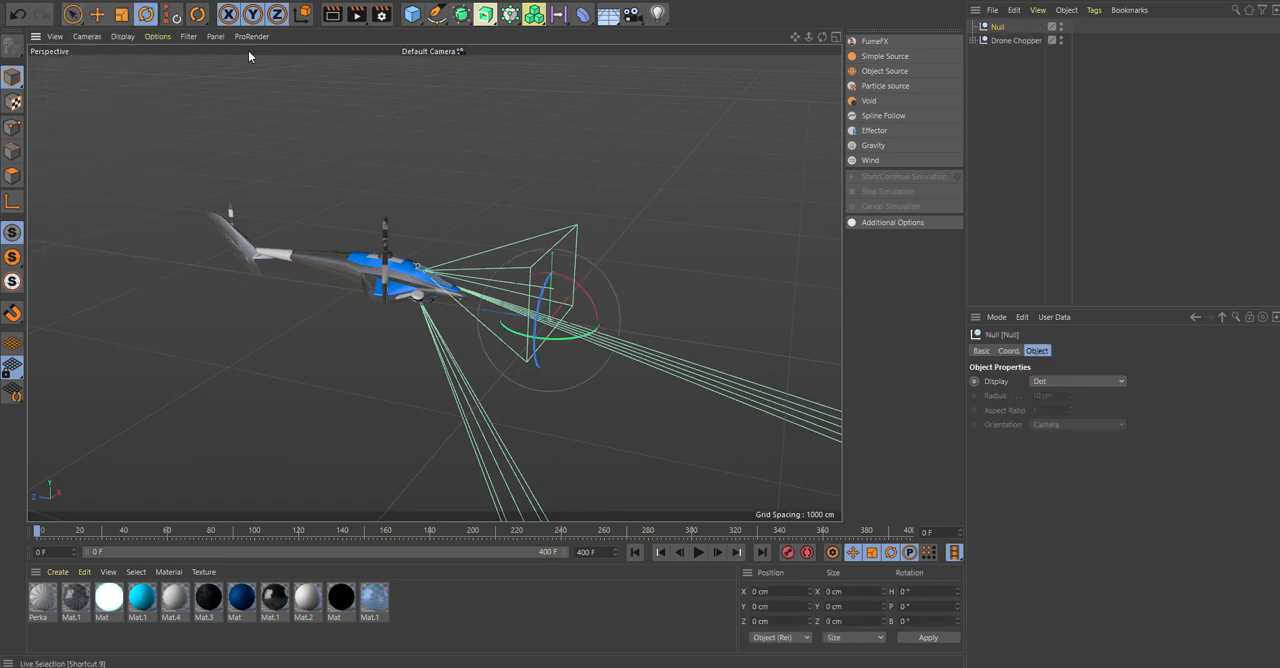
double_click(998, 27)
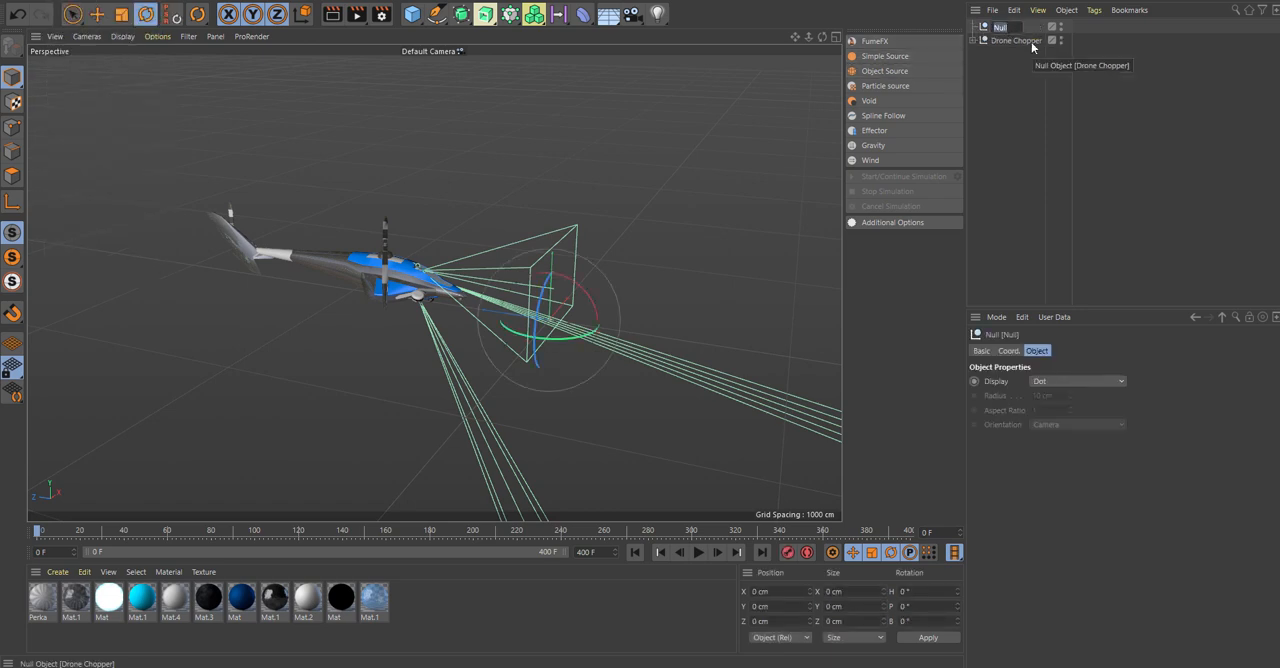
type("Co")
type("r")
type("trol_")
type("Chopper")
key("Return")
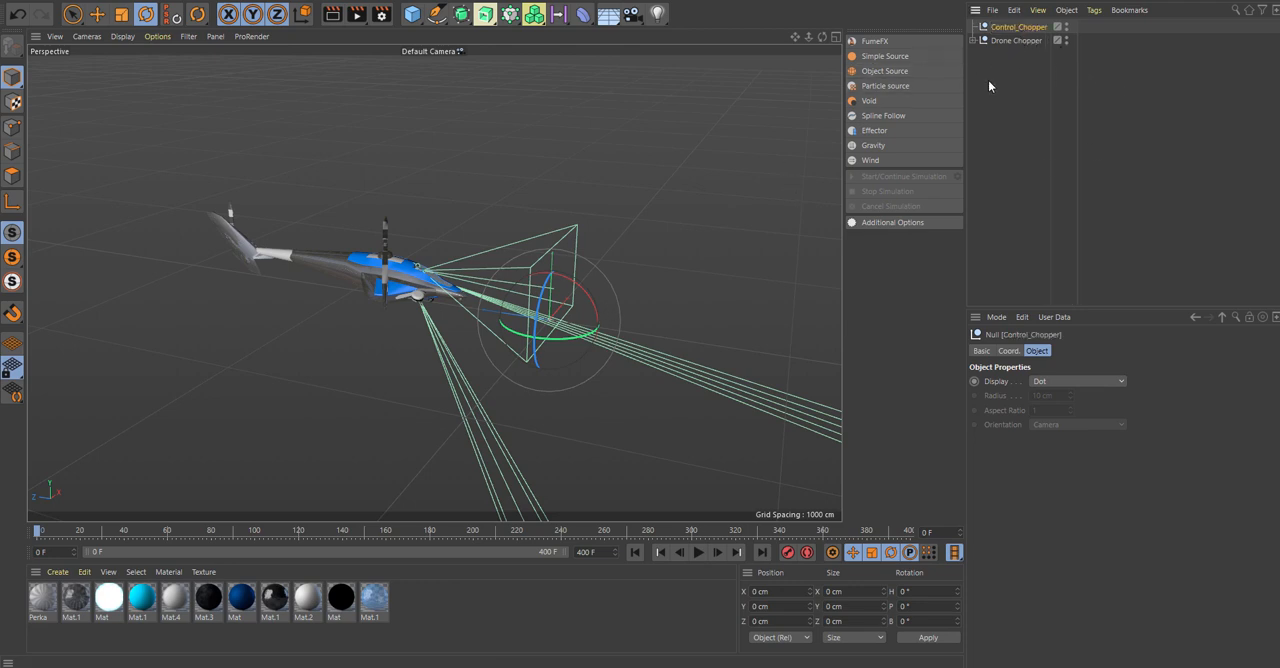
Display the Control_Chopper null as a Cube with XY orientation and scale it up to about the width of the helicopter's body.
left_click(1042, 383)
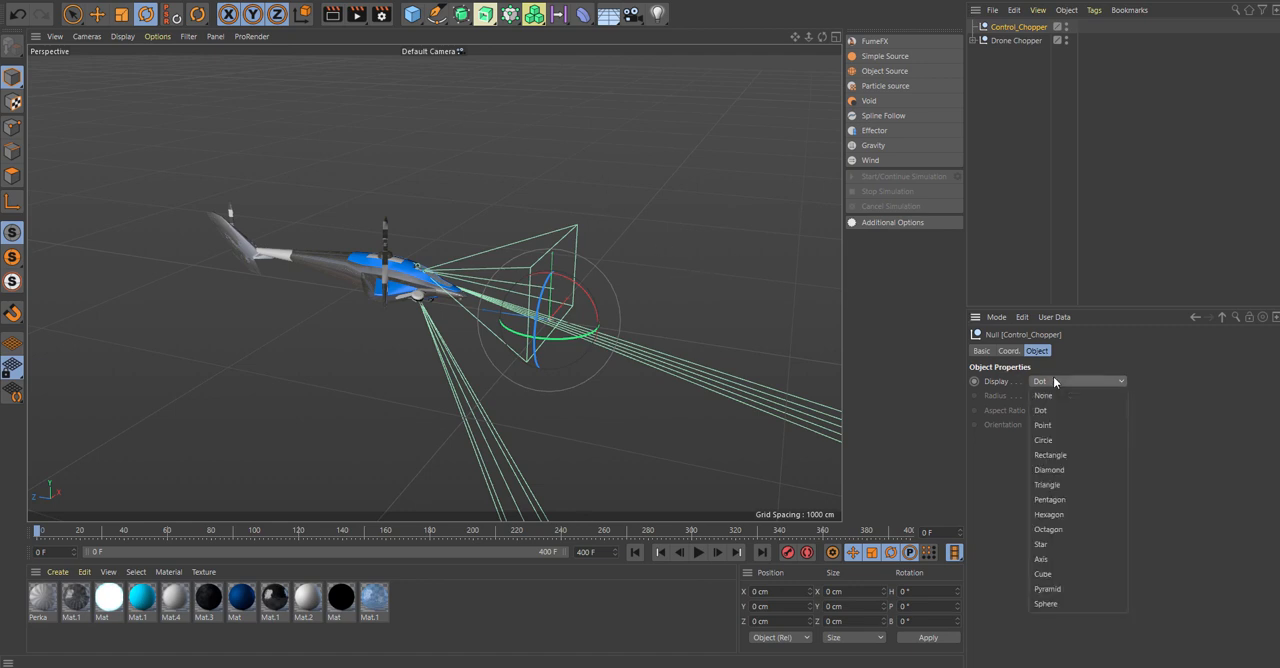
left_click(1092, 575)
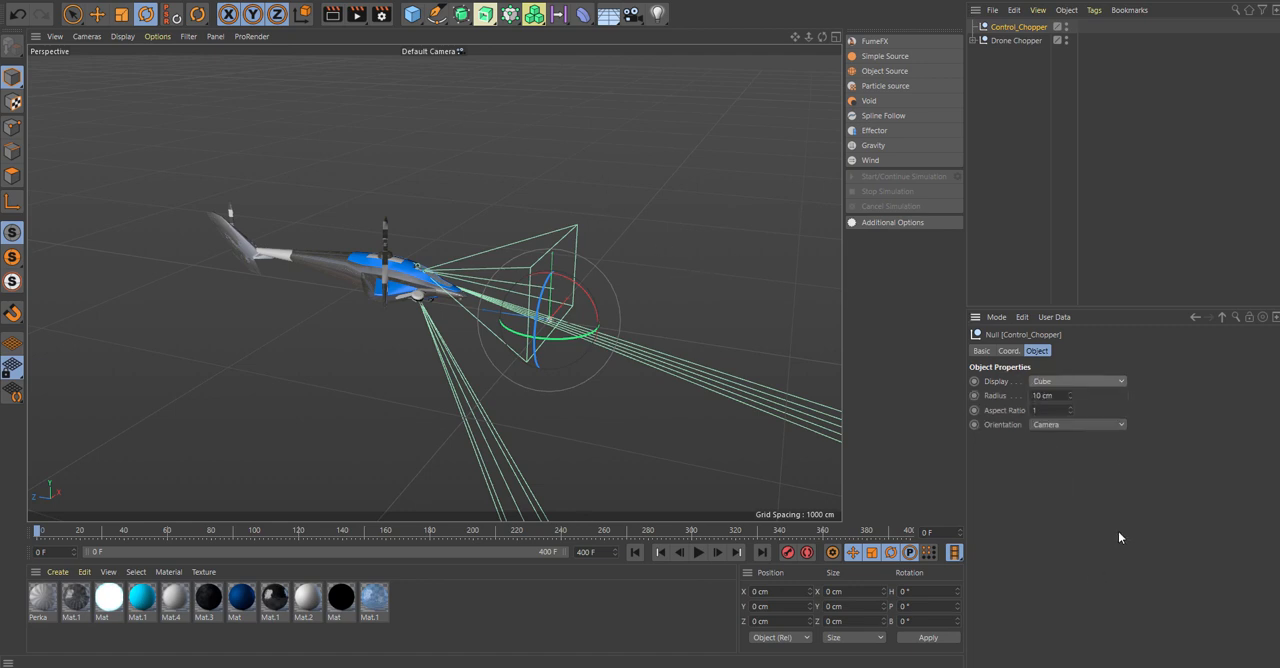
left_click(1067, 427)
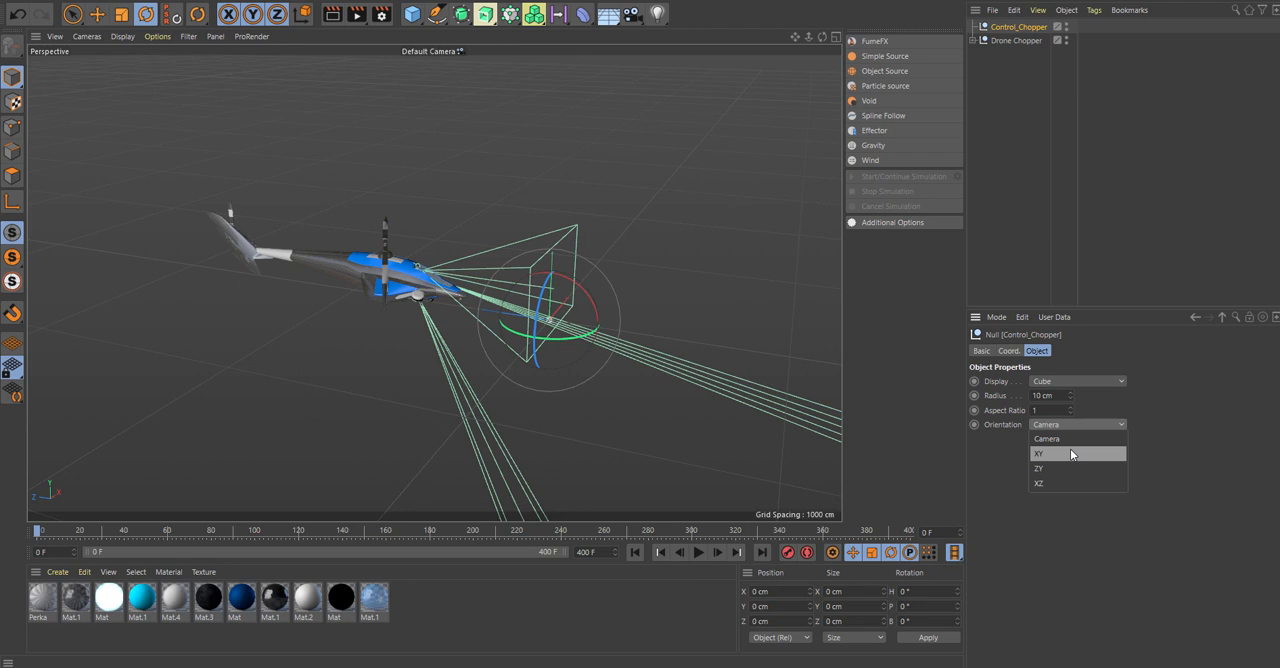
left_click(1070, 449)
key("t")
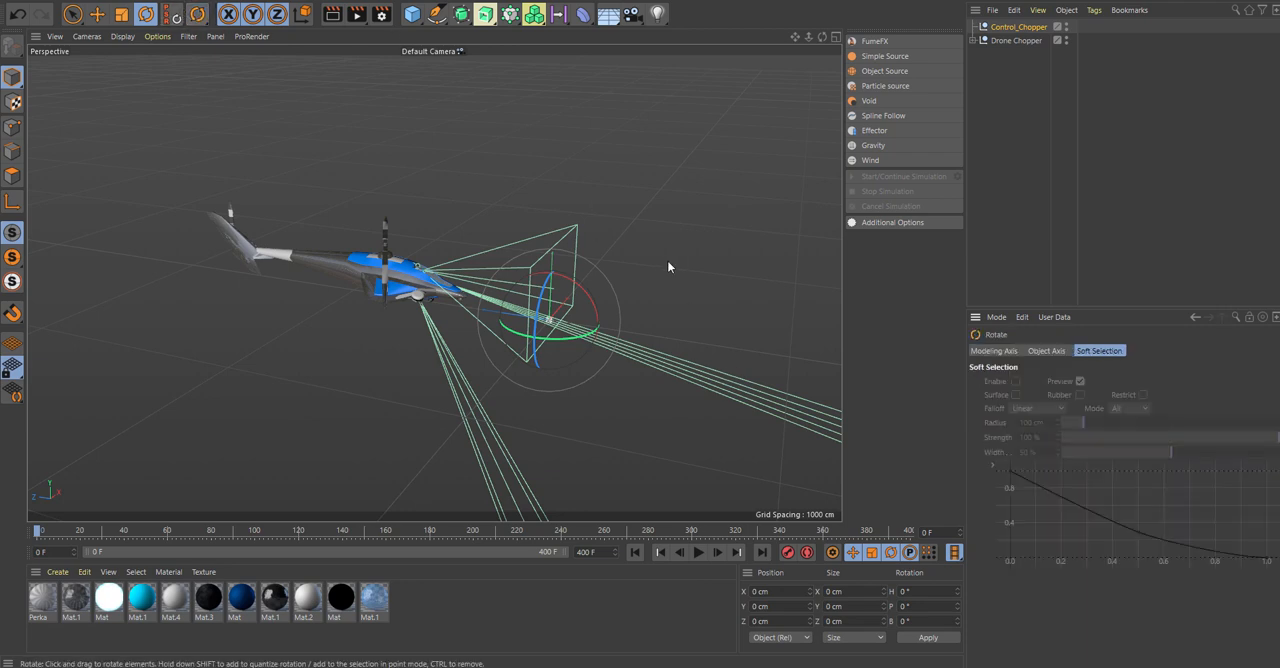
left_click_drag(586, 233, 1278, 233)
Using the four-view layout, raise the Control_Chopper null to the helicopter's height, about 139 cm in Y.
middle_click(648, 237)
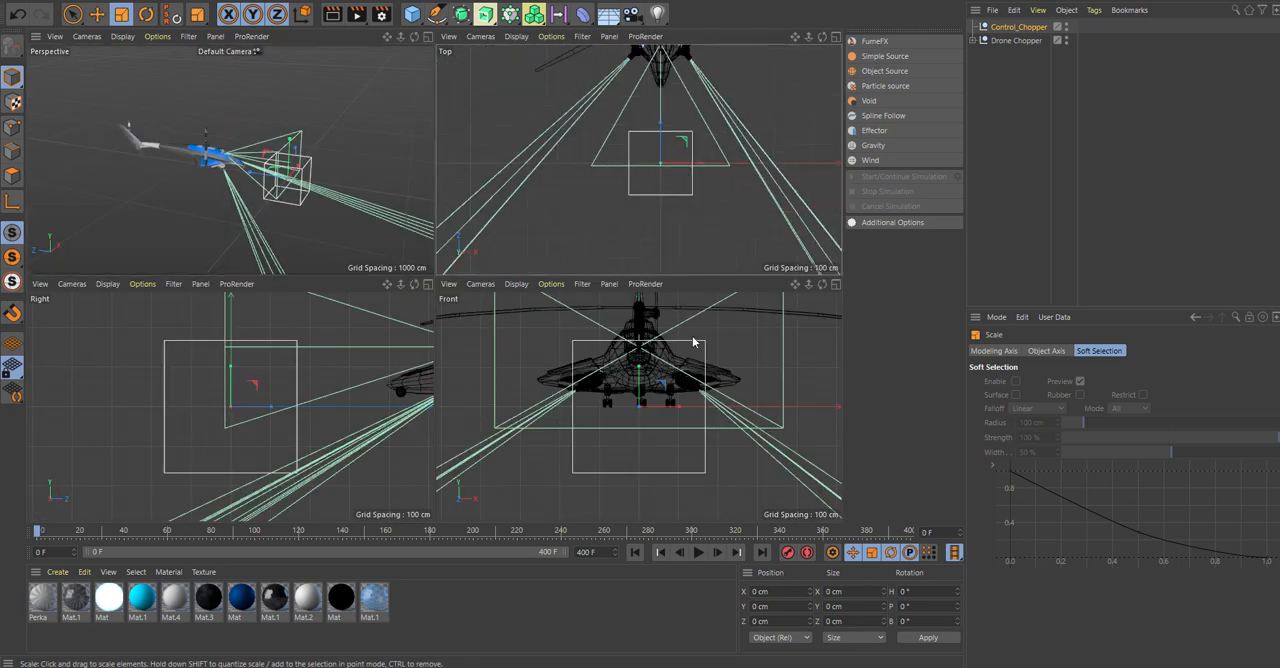
scroll(633, 380, "up", 7)
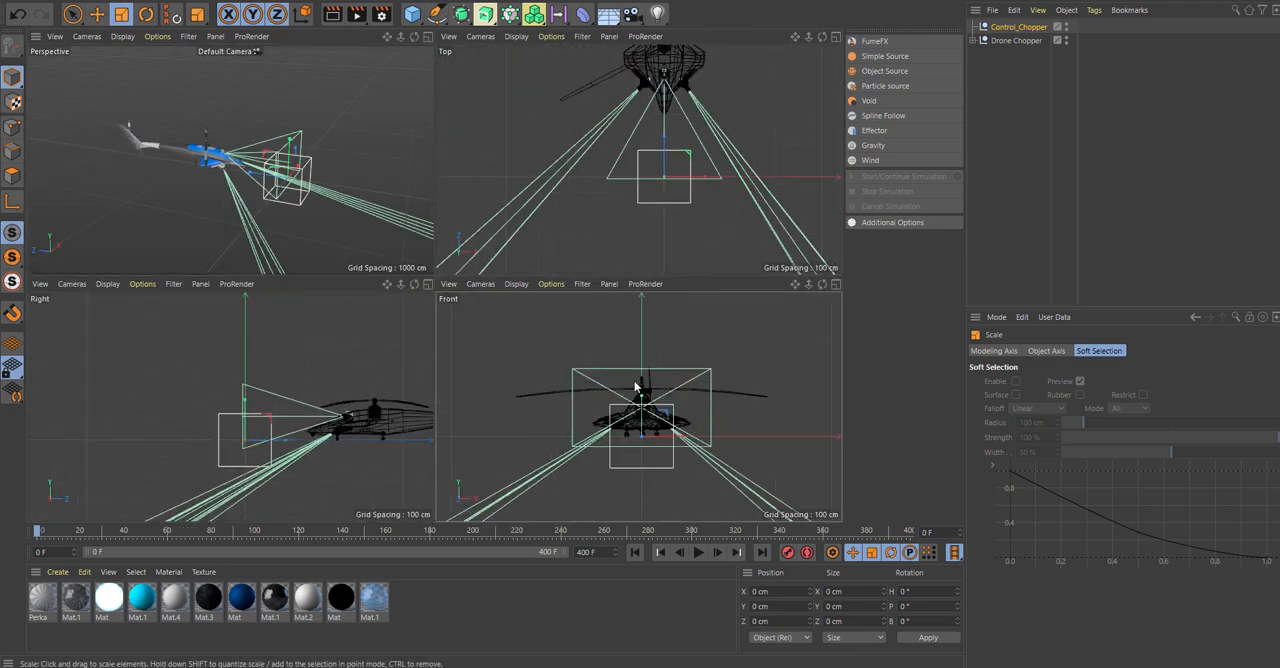
key("e")
left_click_drag(641, 399, 640, 372)
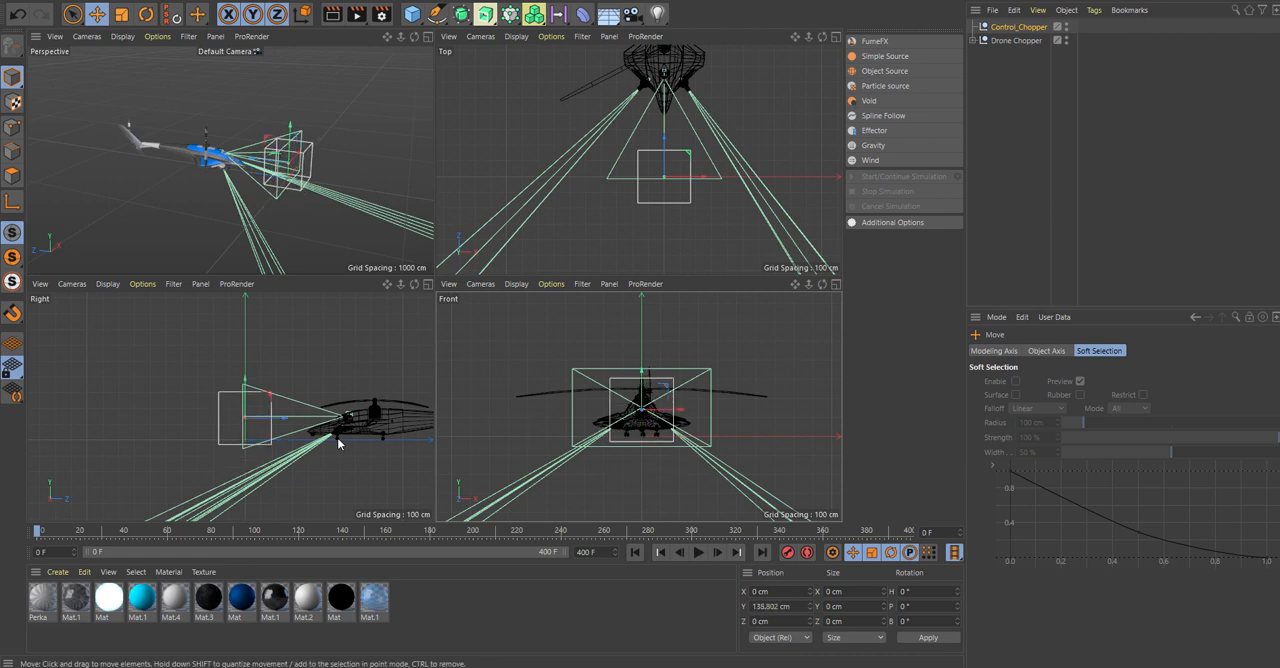
Move the Control_Chopper null back along Z onto the helicopter's body, to about 751 cm.
middle_click(331, 382)
middle_click(280, 376)
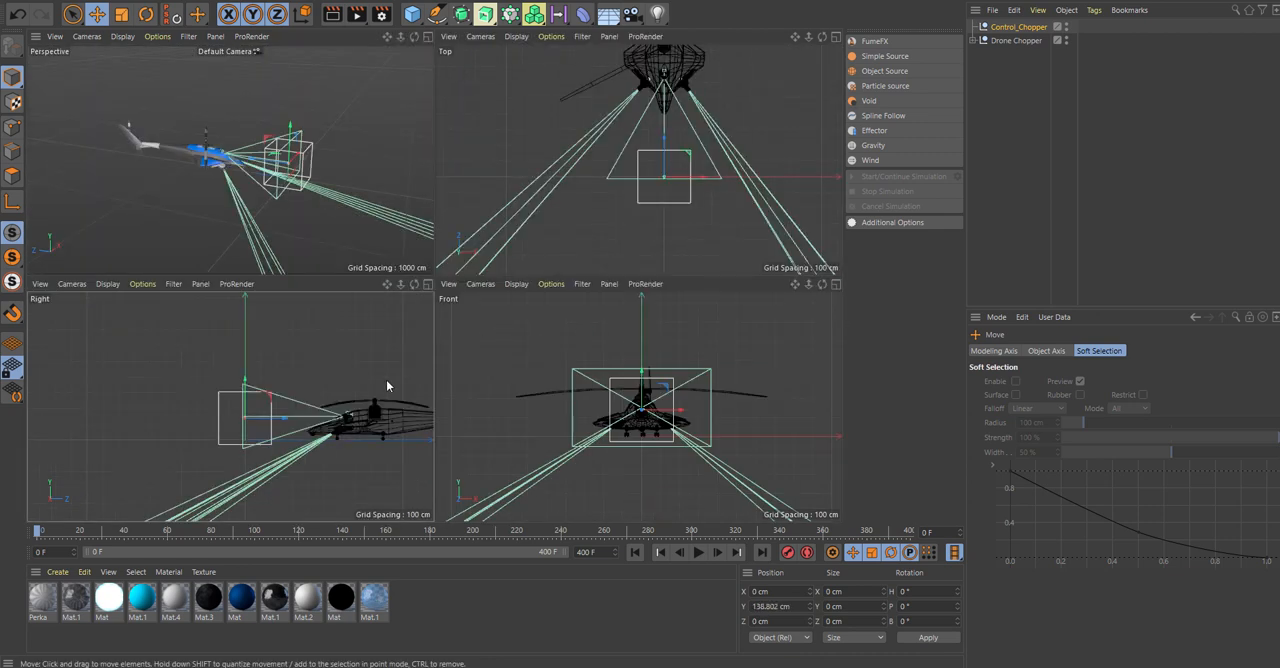
middle_click_drag(387, 381, 241, 369, "alt")
scroll(241, 369, "up", 5)
left_click_drag(62, 407, 273, 409)
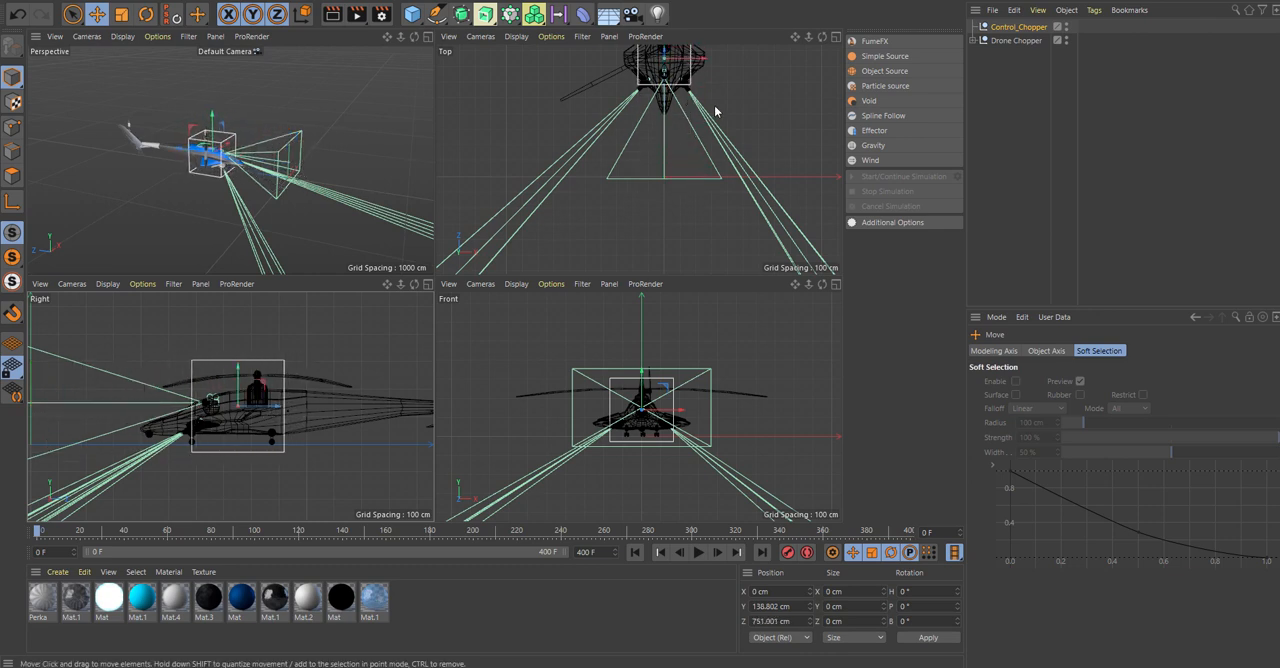
Fine-tune the Control_Chopper null's position over the fuselage in the top view to about 815 cm in Z, and return to the perspective view.
middle_click_drag(716, 112, 697, 180, "alt")
scroll(655, 127, "up", 2)
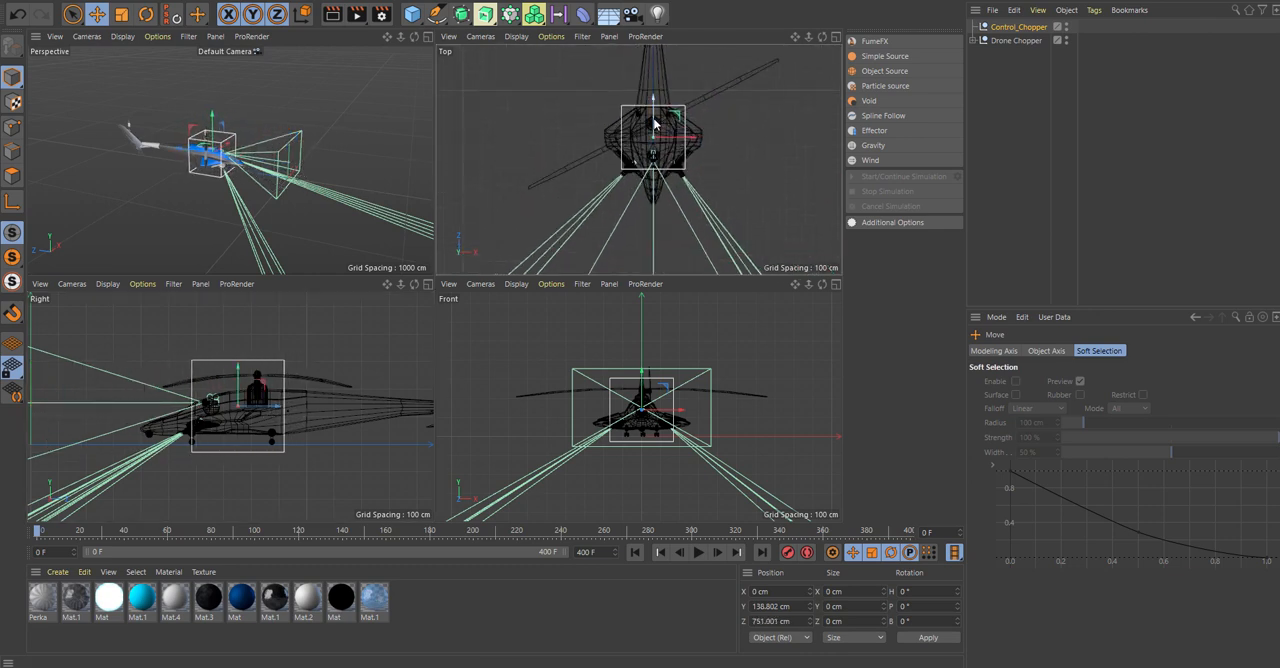
left_click_drag(654, 114, 653, 99)
middle_click(207, 153)
mouse_move(573, 217)
left_mouse_down("alt")
mouse_move(619, 166)
mouse_move(570, 234)
left_mouse_up("alt")
left_click_drag(612, 237, 569, 233, "alt")
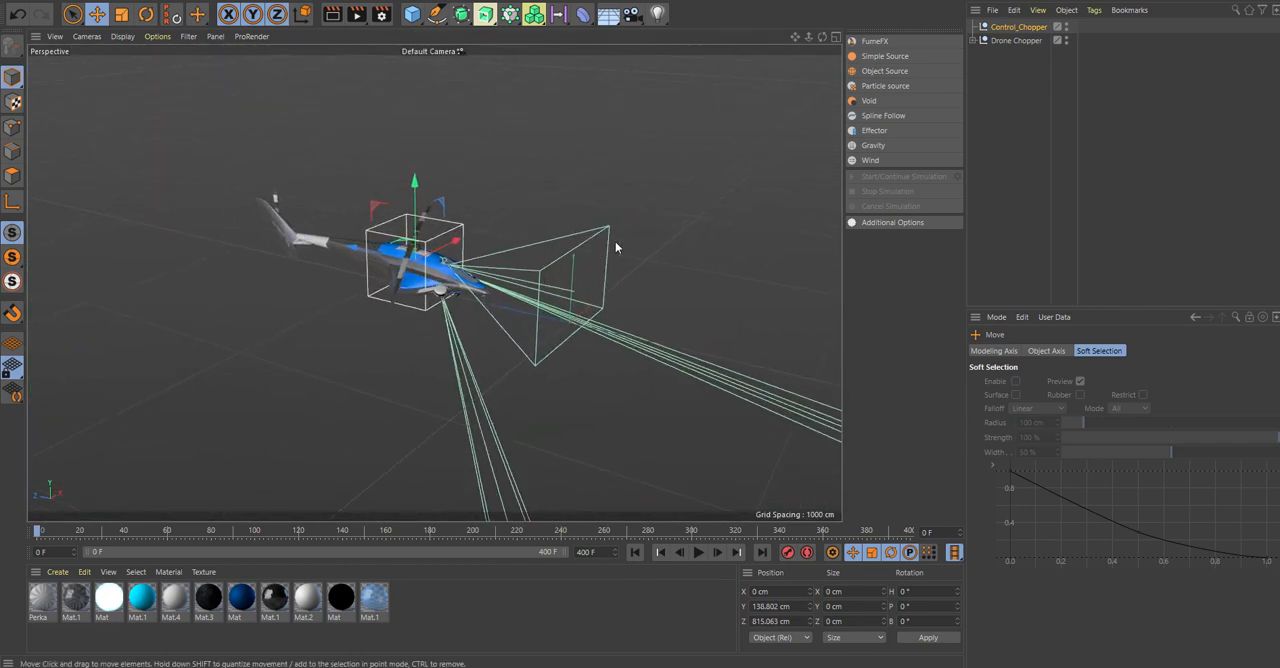
Parent the collapsed Drone Chopper group under the Control_Chopper null and select the null.
left_click(1008, 40)
left_click(974, 40)
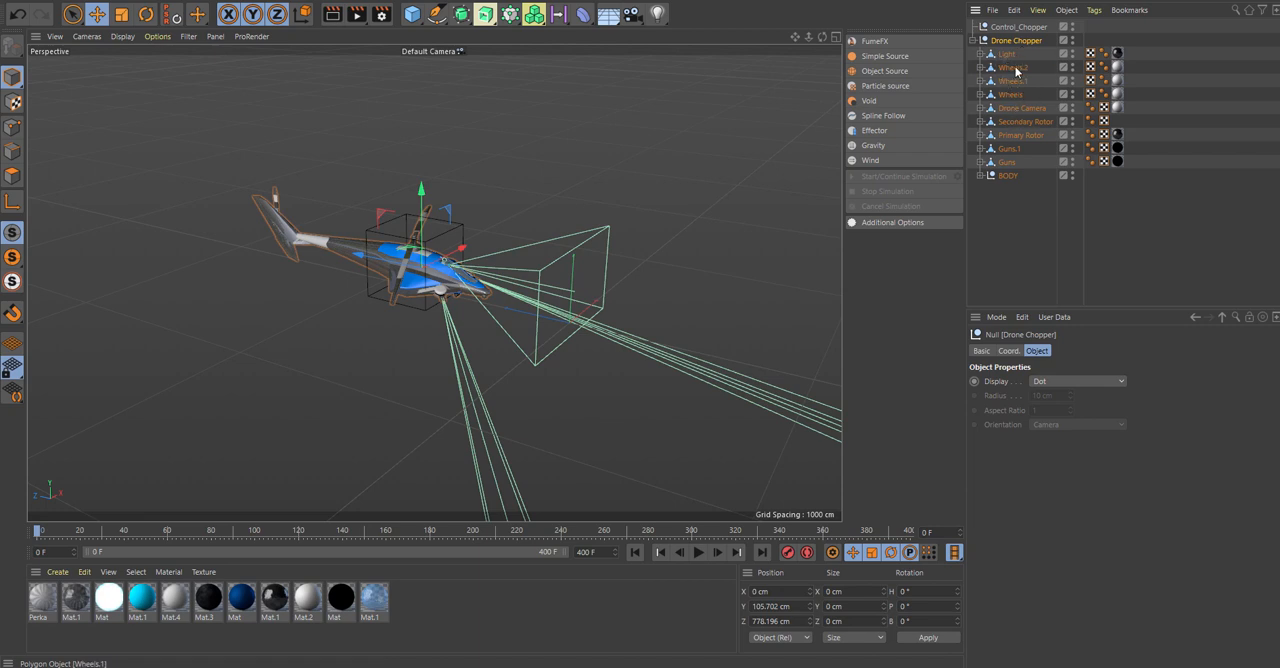
left_click(1012, 67)
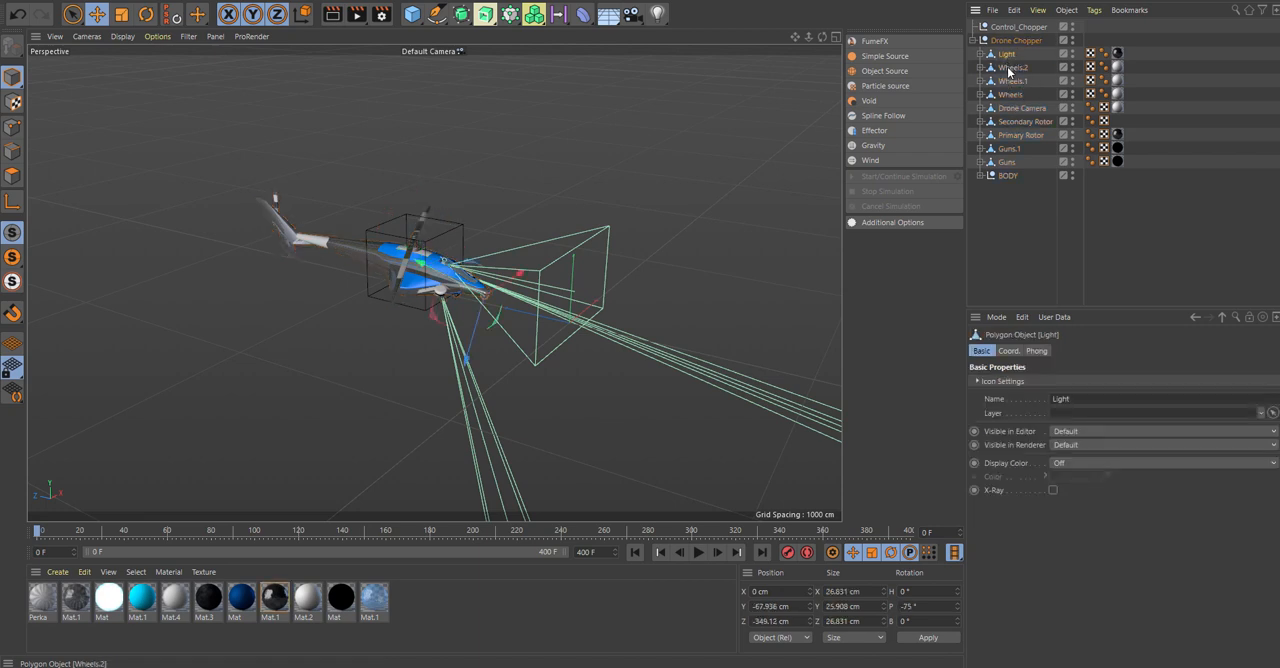
left_click(1018, 110)
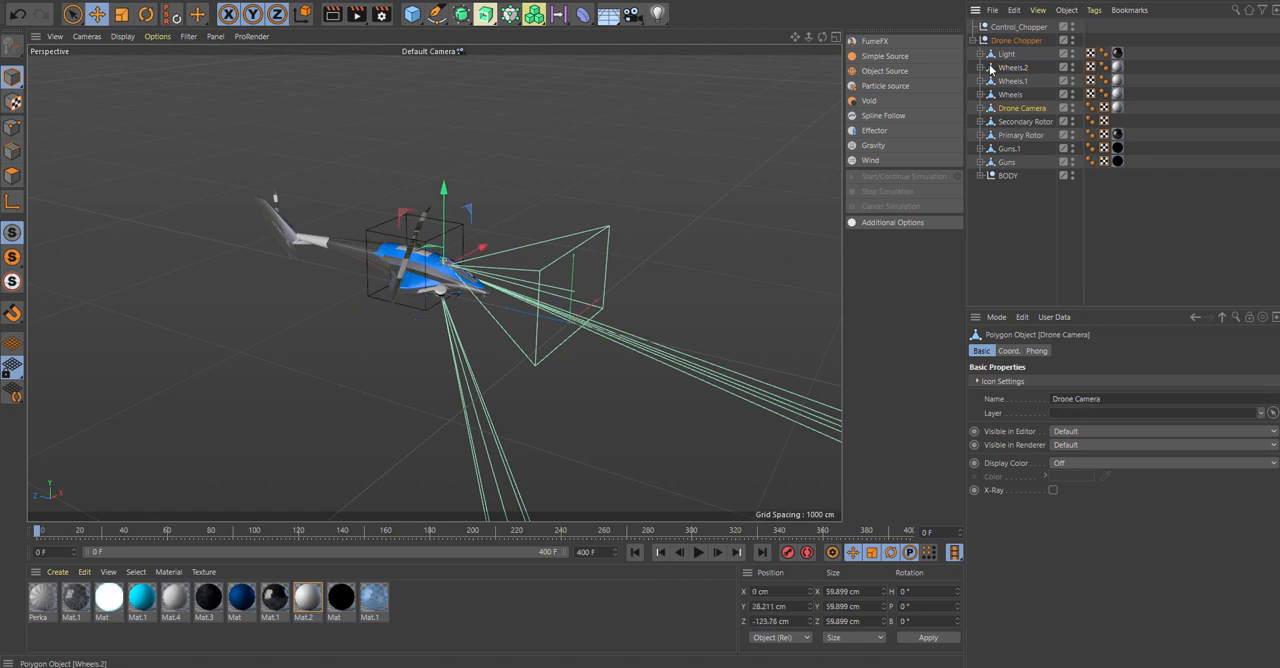
left_click(975, 40)
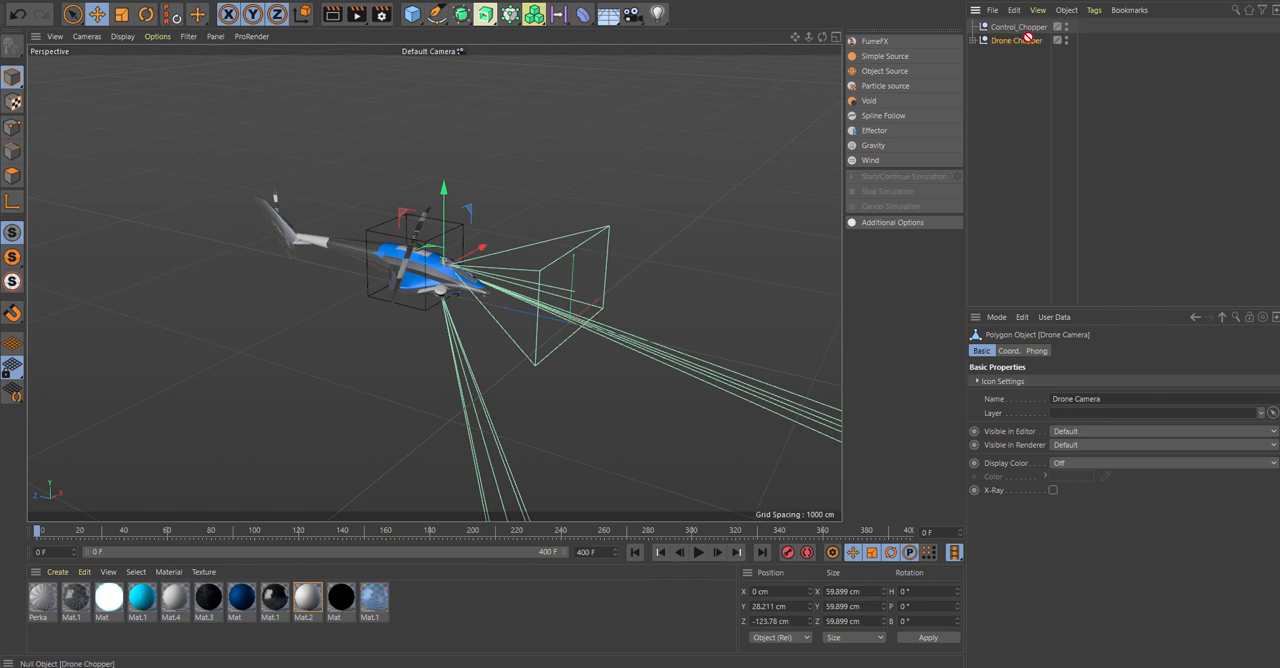
left_click_drag(1013, 40, 1012, 28)
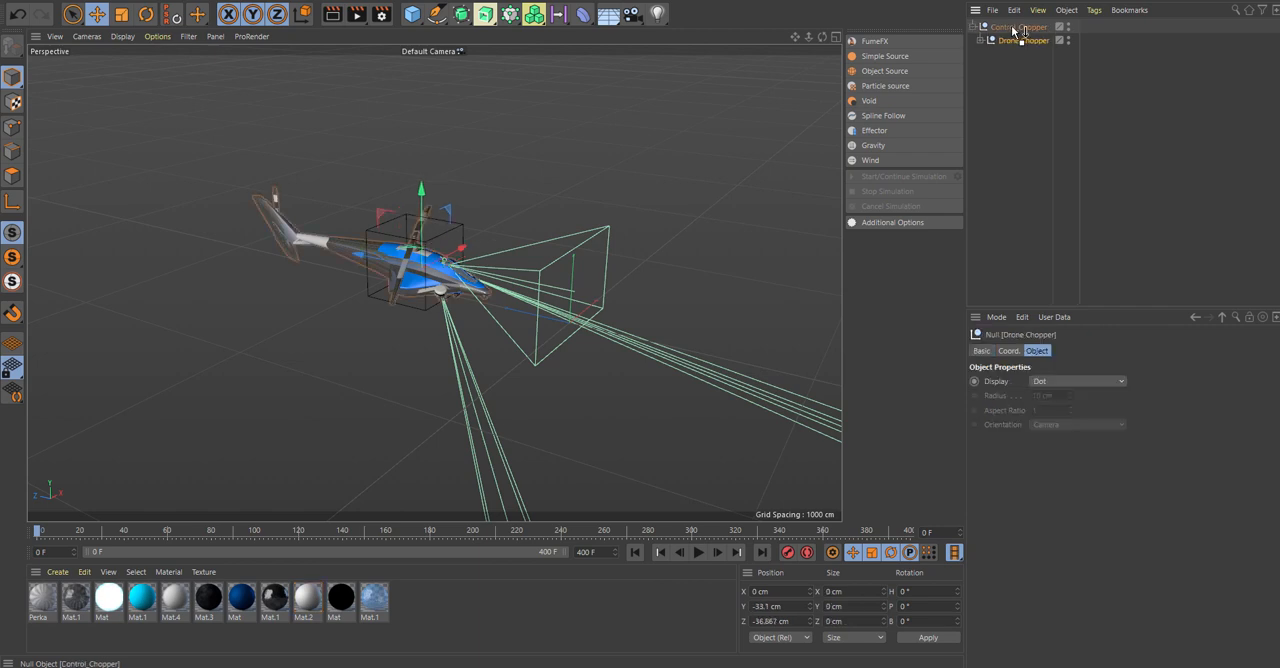
left_click(975, 27)
left_click(1018, 27)
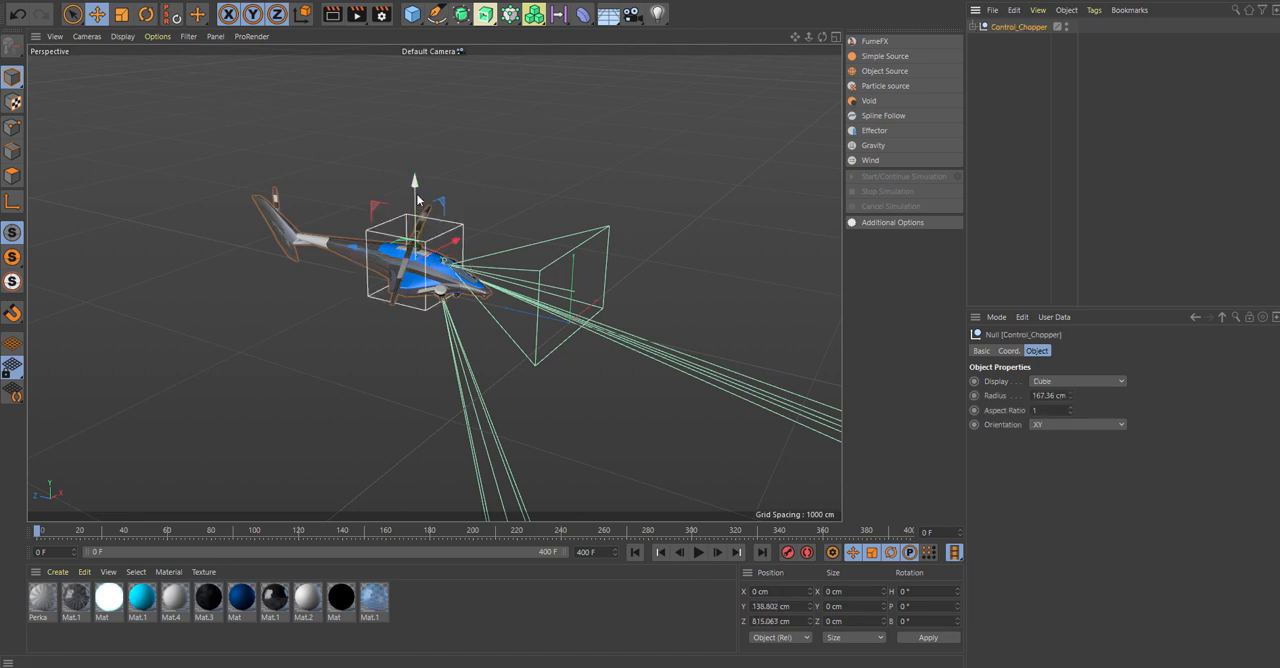
Move the Control_Chopper null with the helicopter up to about 943 cm in Y and back to about 2903 cm in Z.
left_click_drag(418, 200, 224, 165)
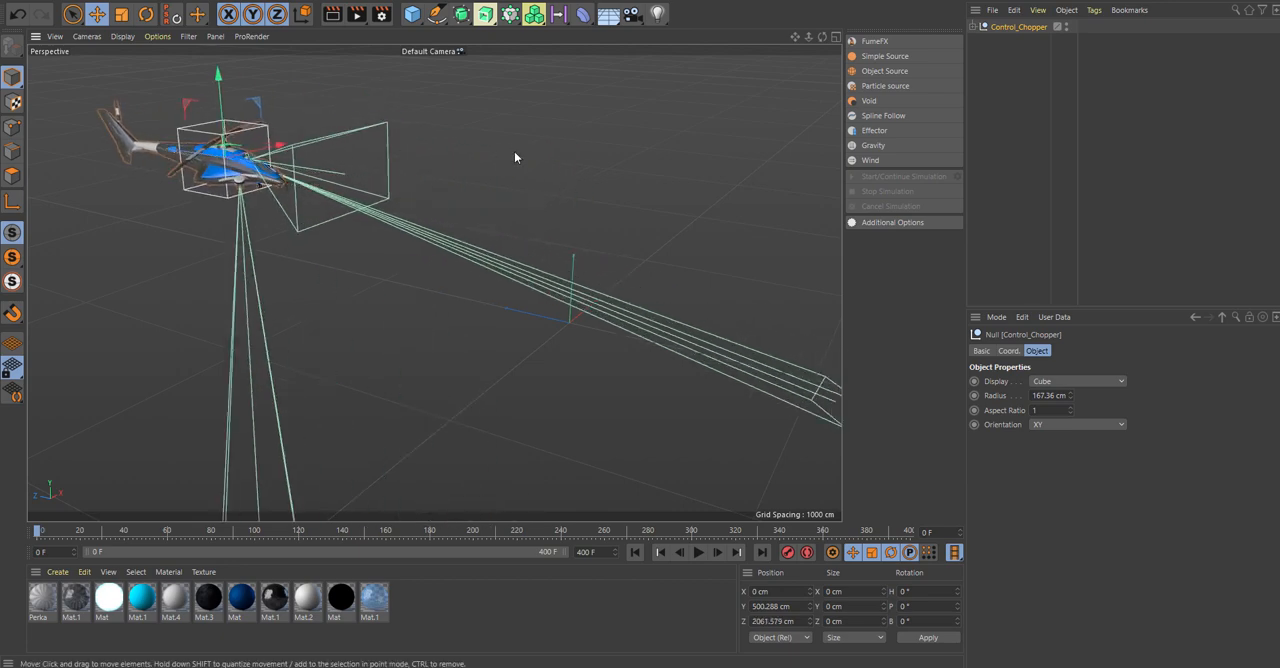
left_click_drag(514, 157, 476, 156, "alt")
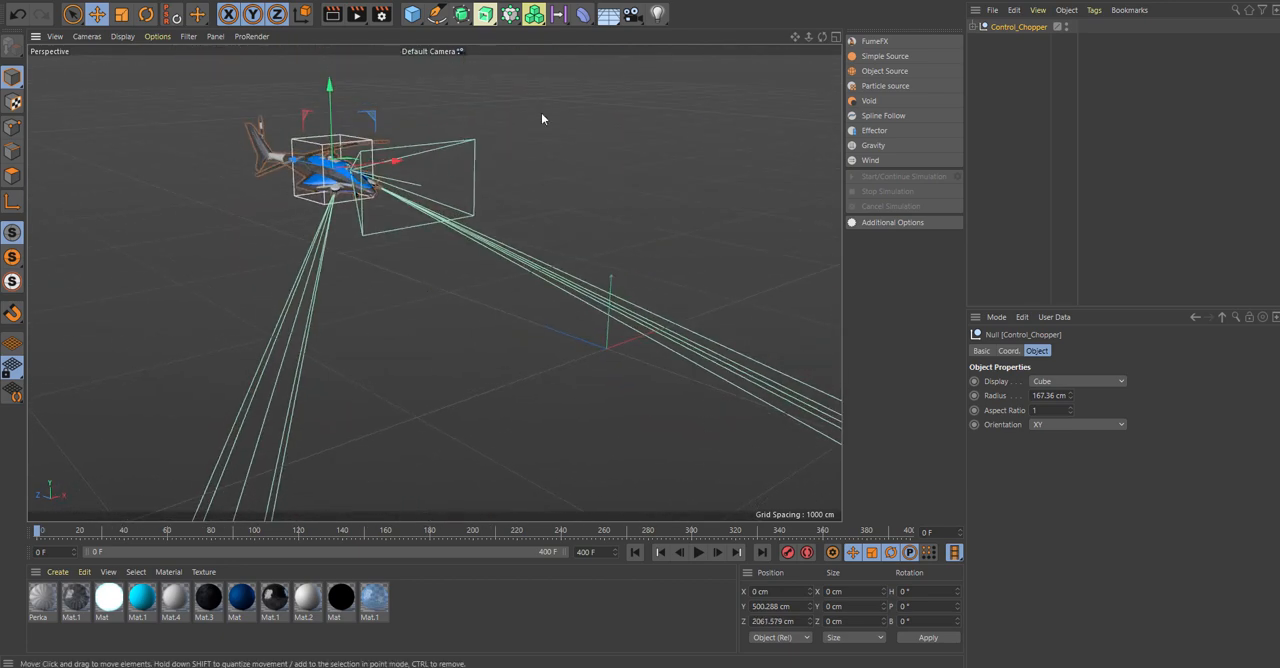
left_click_drag(541, 119, 586, 124, "alt")
left_click_drag(470, 173, 486, 155, "alt")
scroll(398, 260, "down", 2)
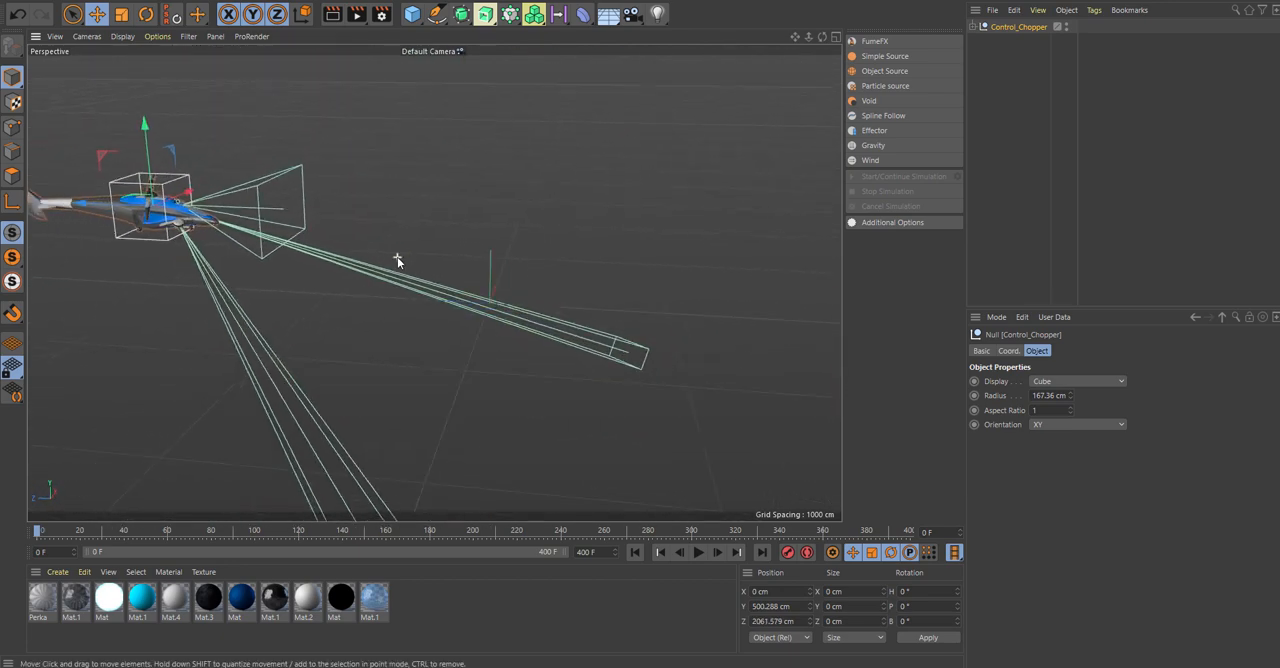
scroll(248, 292, "down", 1)
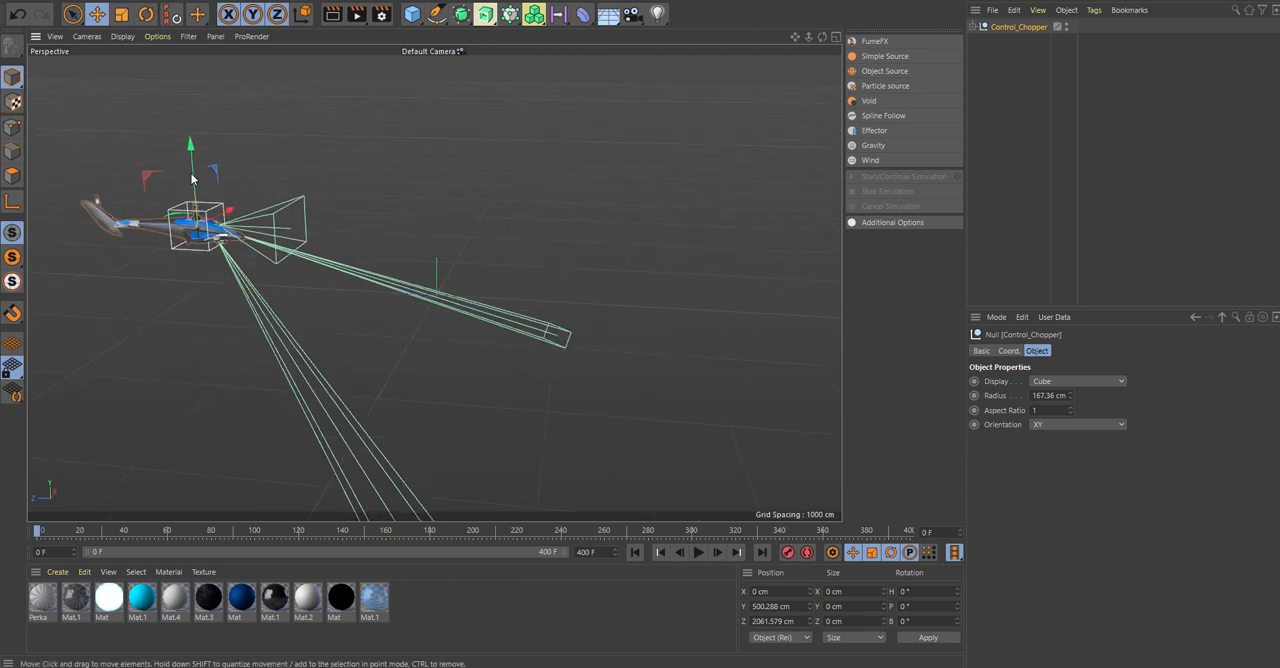
left_click_drag(194, 179, 193, 124)
left_click_drag(155, 175, 65, 168)
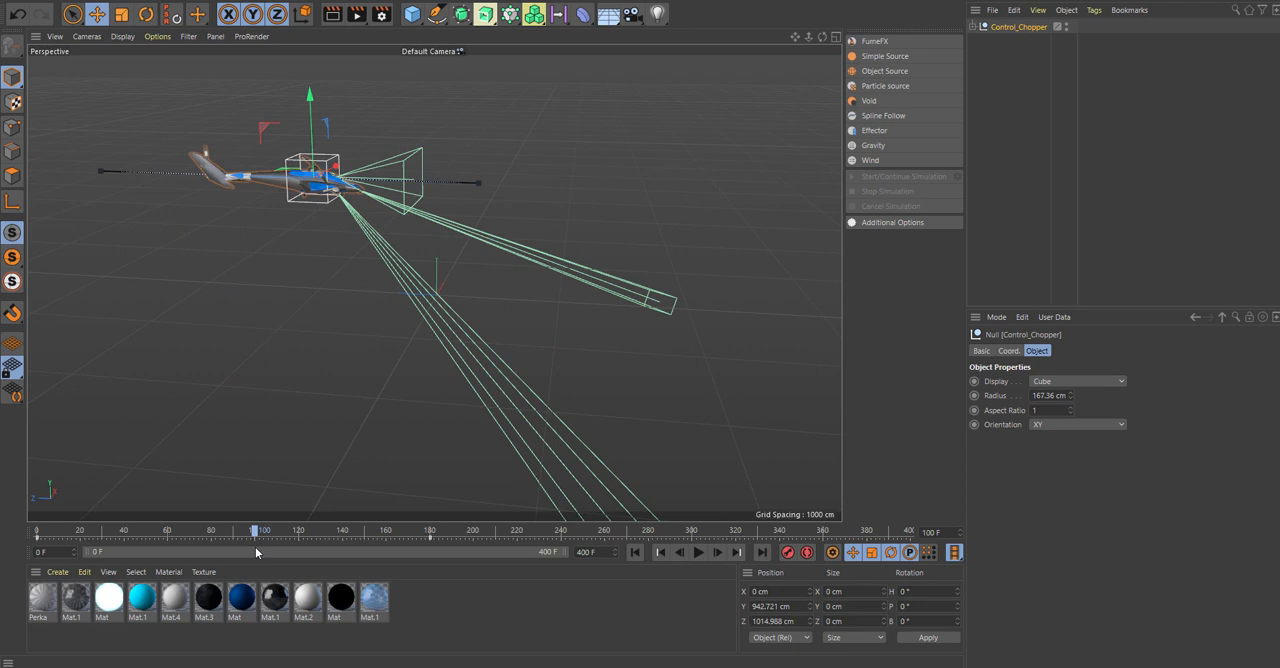
Animate the helicopter's flight with Control_Chopper position keyframes at frames 0 and 180, then return to frame 0.
left_click_drag(255, 547, 4, 531)
middle_click_drag(208, 190, 335, 312, "alt")
left_click_drag(458, 224, 145, 258, "alt")
right_click_drag(463, 300, 569, 243, "alt")
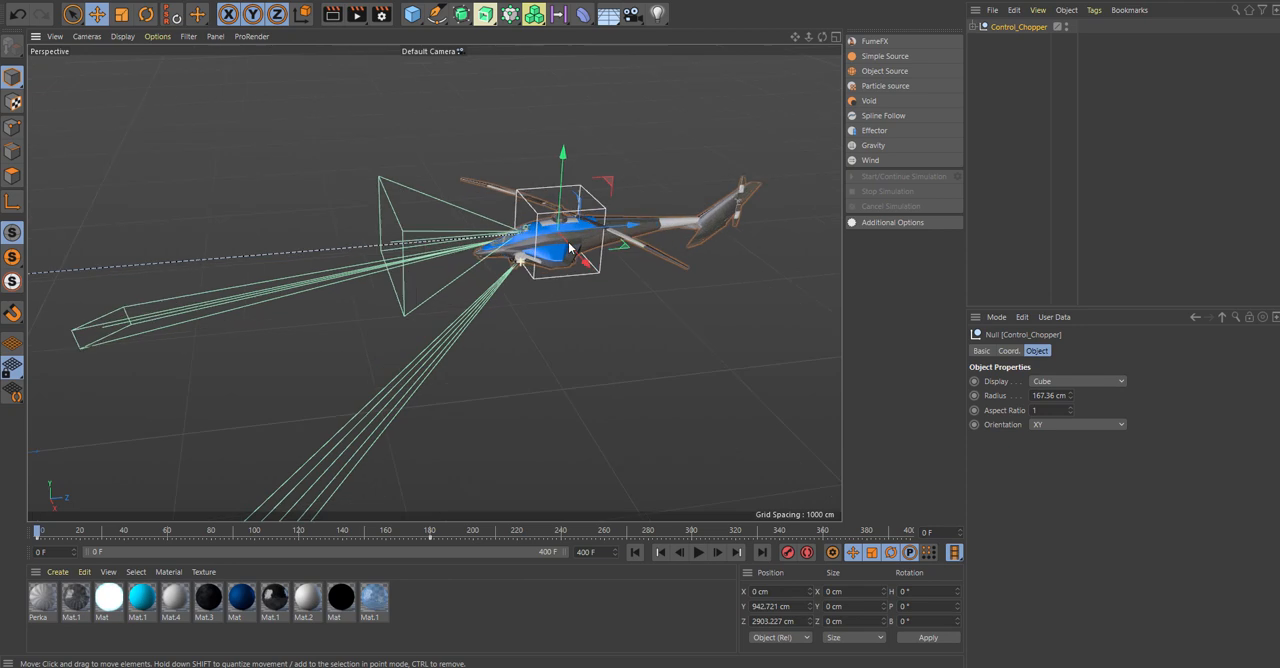
Rotate the Primary Rotor to a heading of about 199° and record its starting keyframe at frame 0.
left_click(979, 27)
left_click(980, 41)
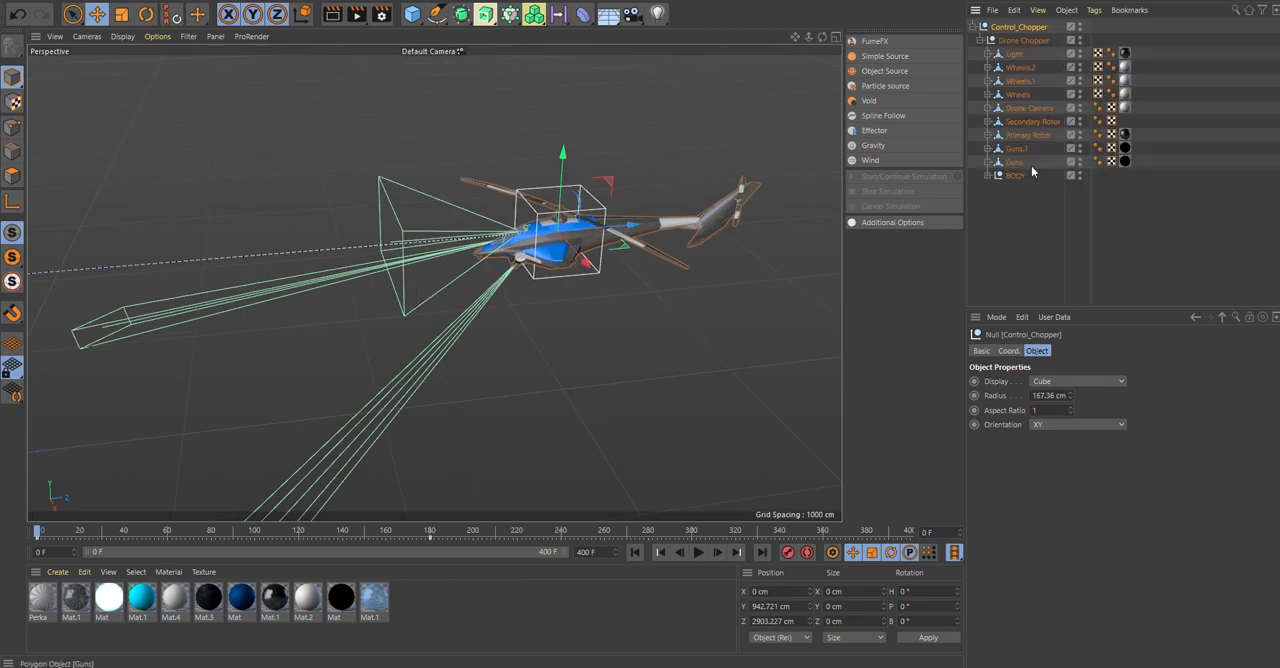
left_click(1028, 136)
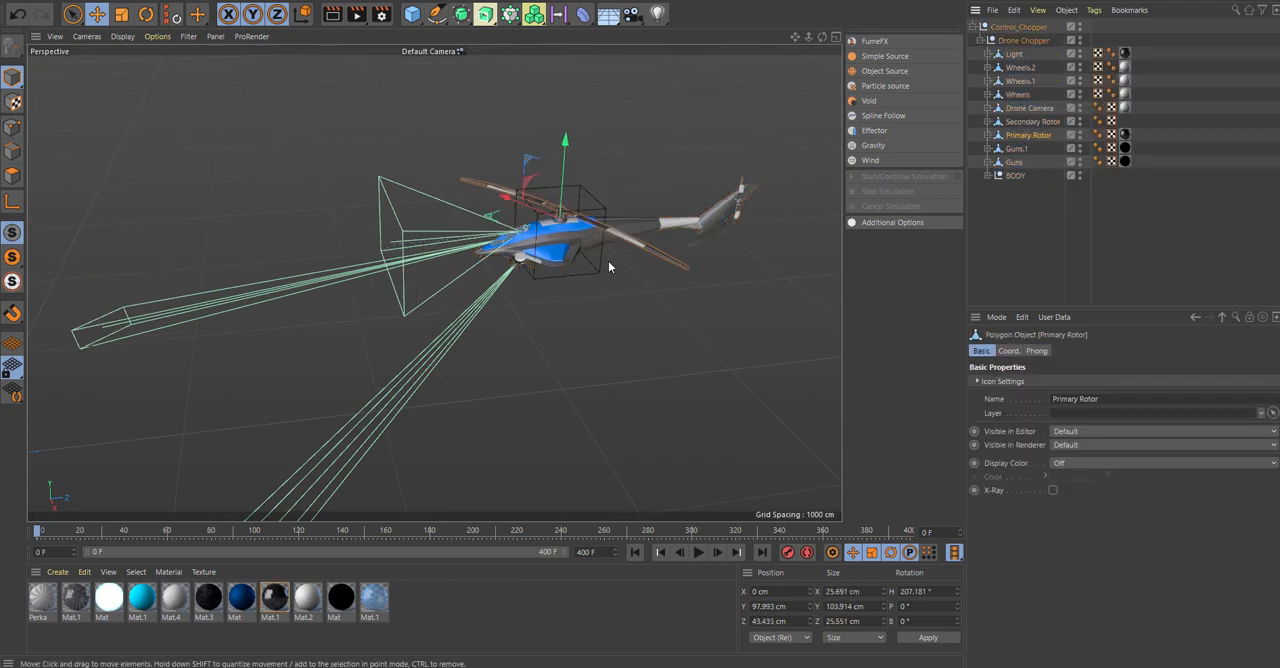
key("r")
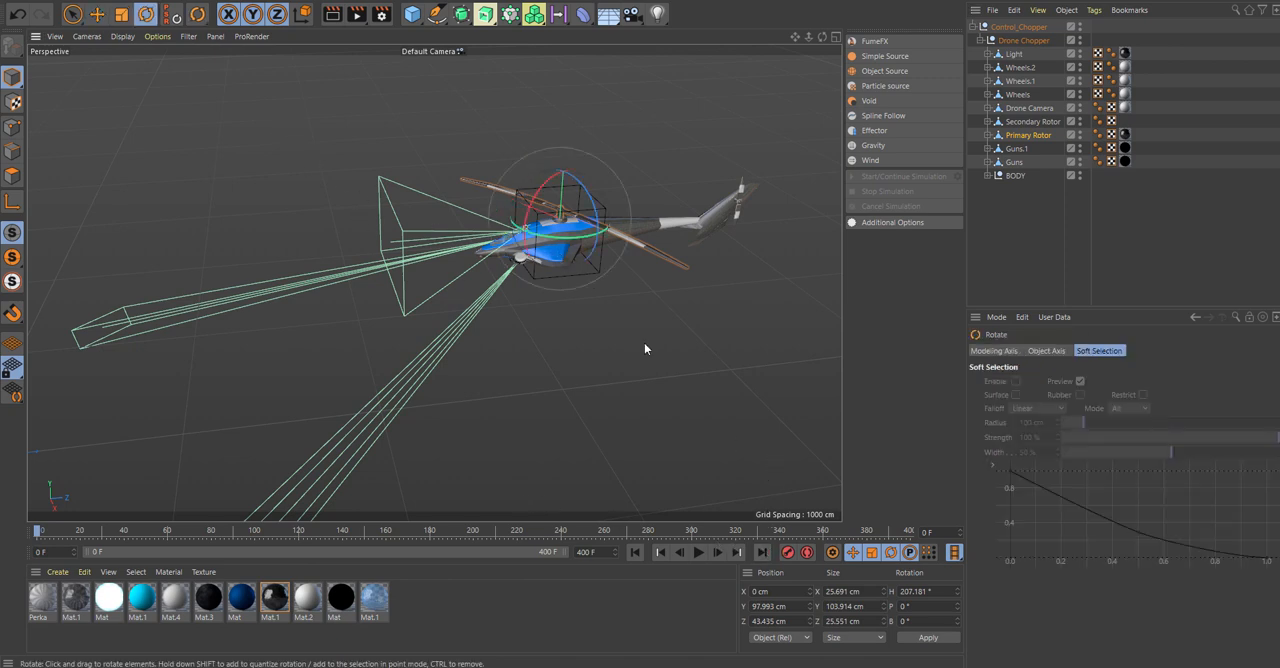
mouse_move(548, 240)
left_mouse_down()
mouse_move(531, 243)
mouse_move(545, 242)
left_mouse_up()
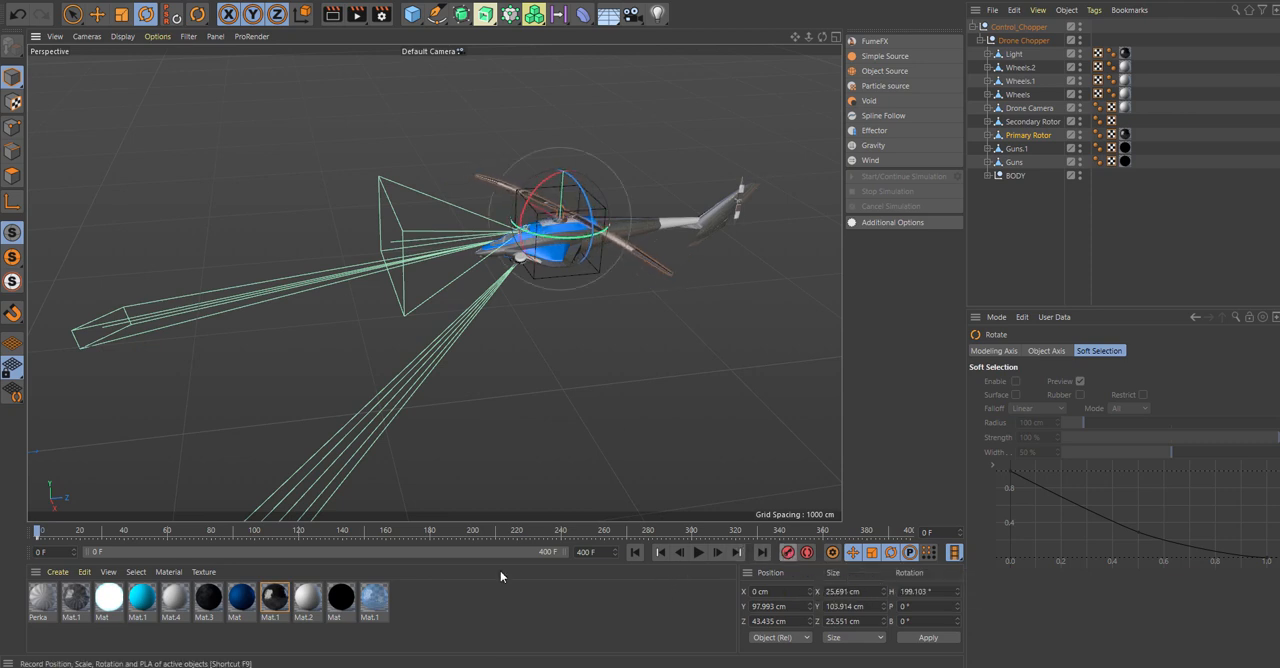
Keyframe the Primary Rotor's heading at 40000° on frame 400 and play the animation from the start.
left_click_drag(38, 533, 744, 533)
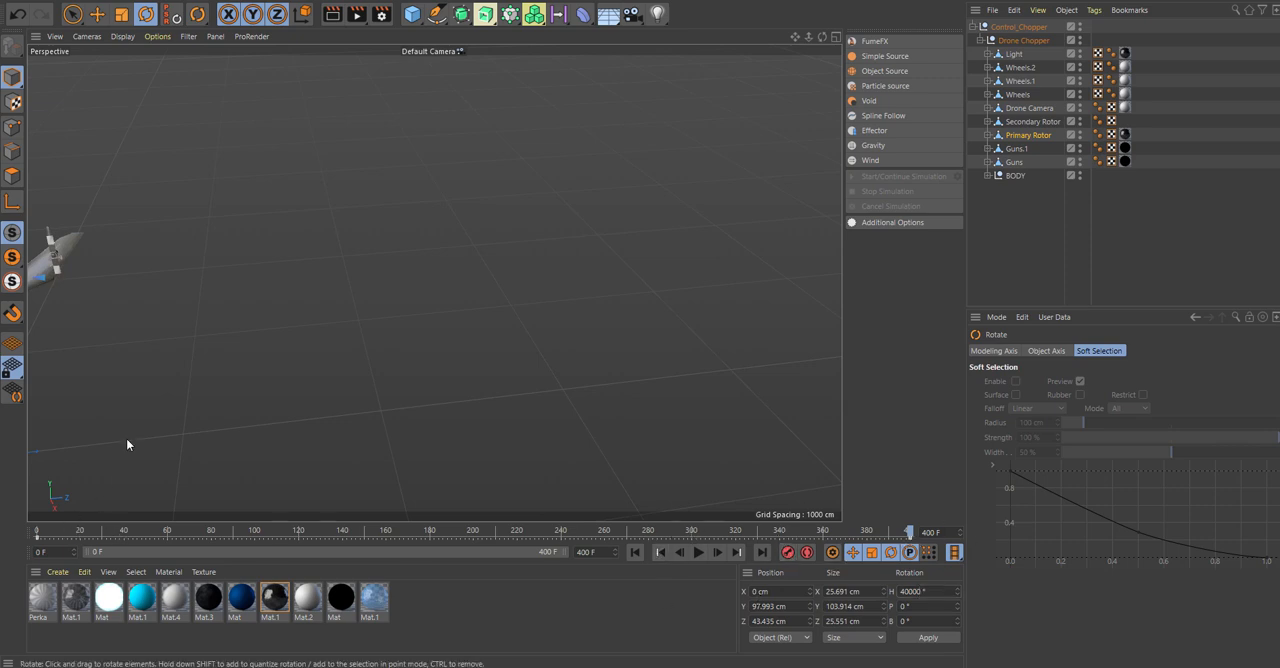
middle_click_drag(236, 322, 798, 214, "alt")
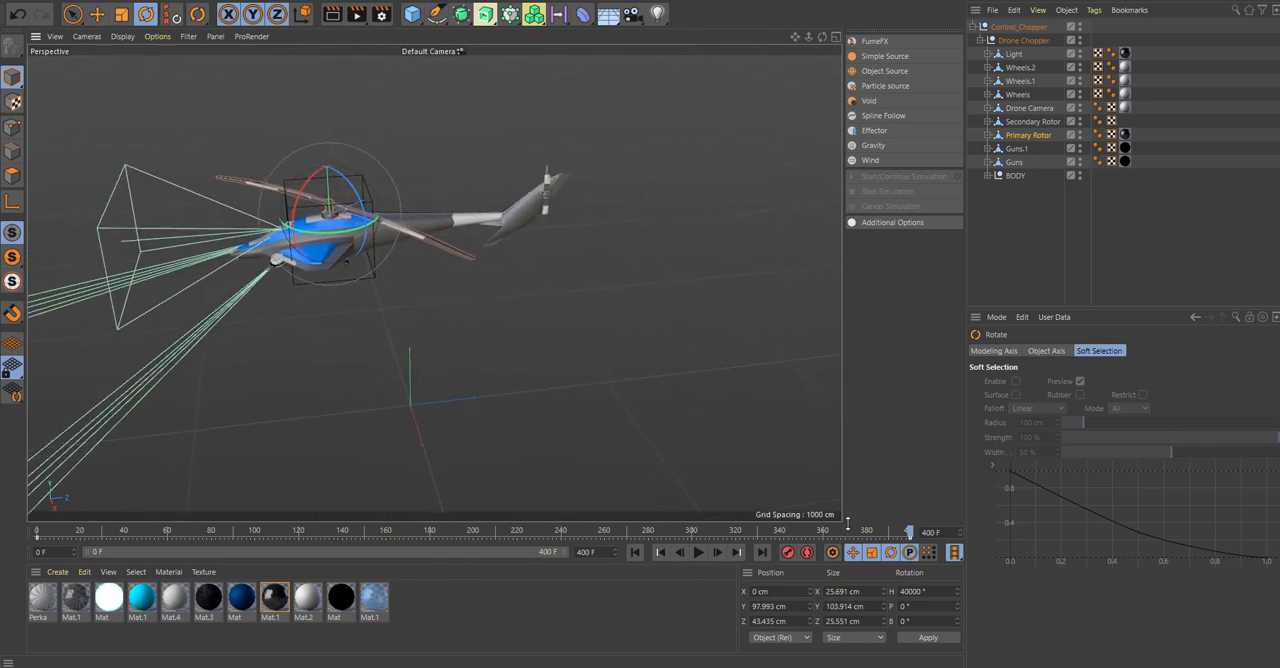
left_click_drag(907, 533, 37, 533)
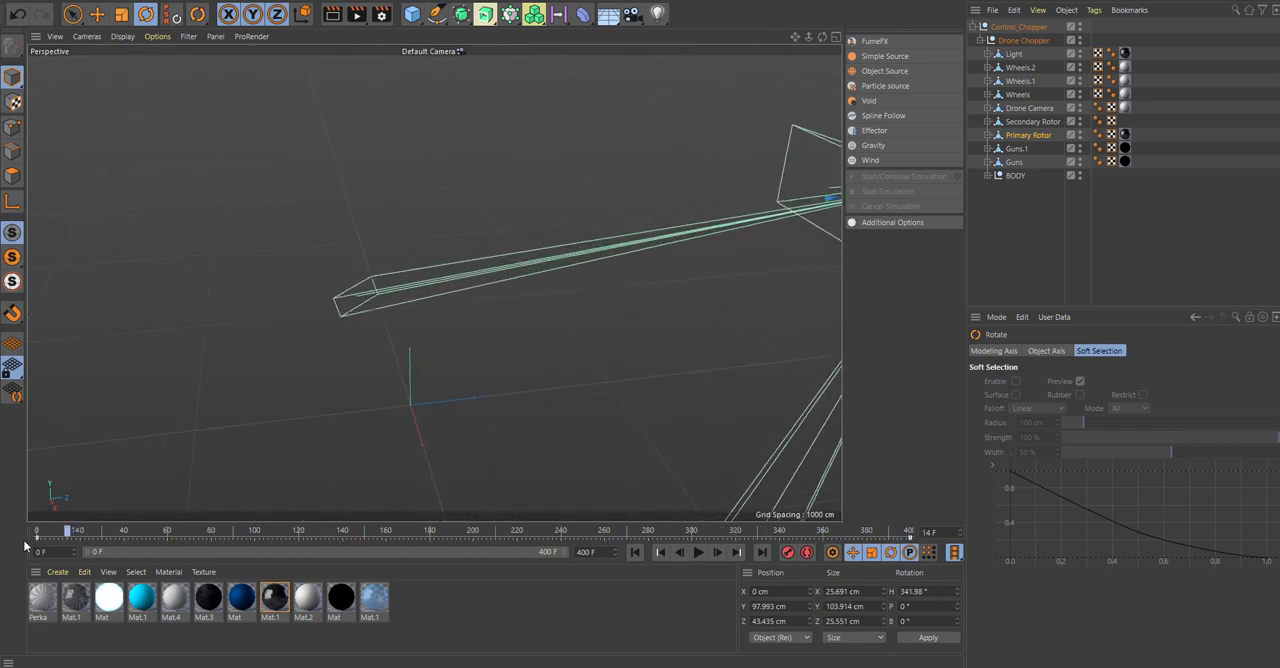
left_click(699, 552)
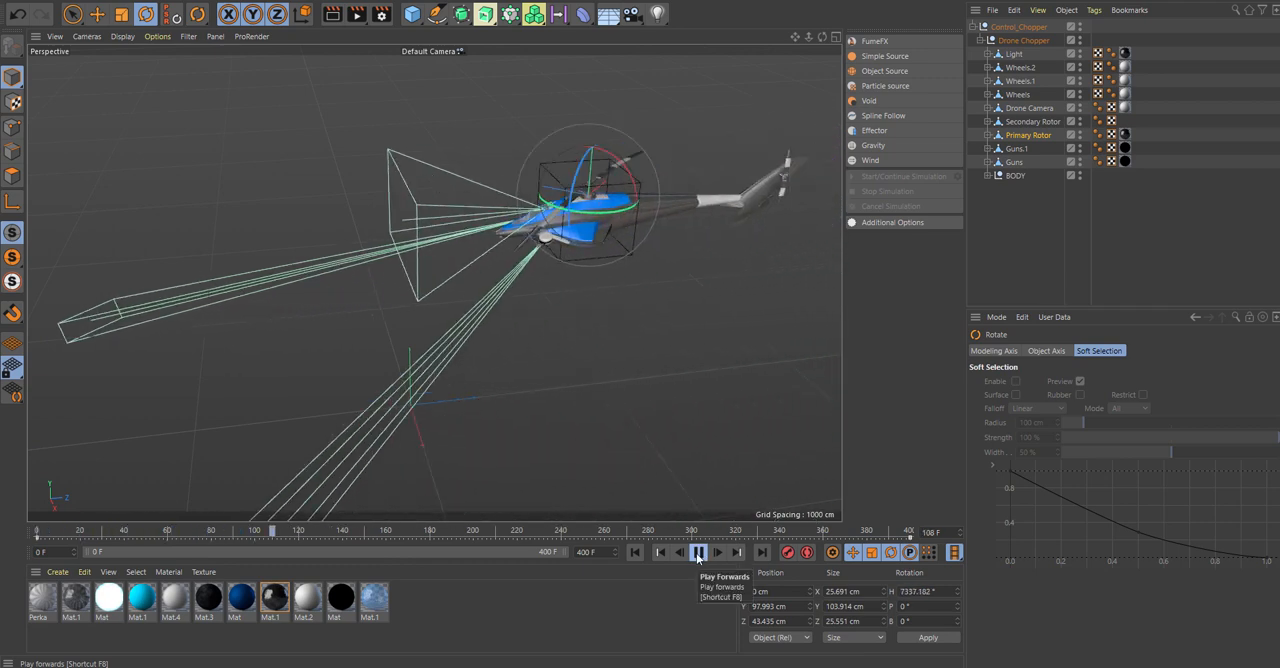
left_click(699, 552)
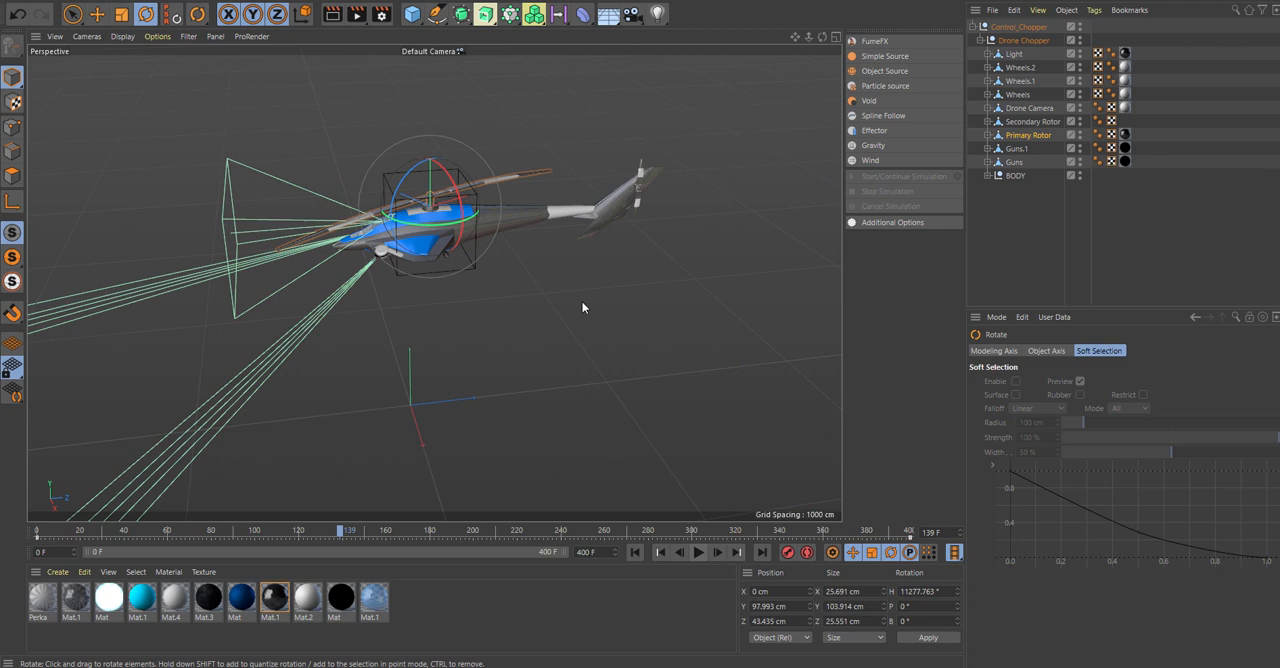
Animate the Secondary Rotor's spin on the tail with keyframes at frame 0 and at 40000° on frame 400.
left_click(634, 205)
left_click(688, 333)
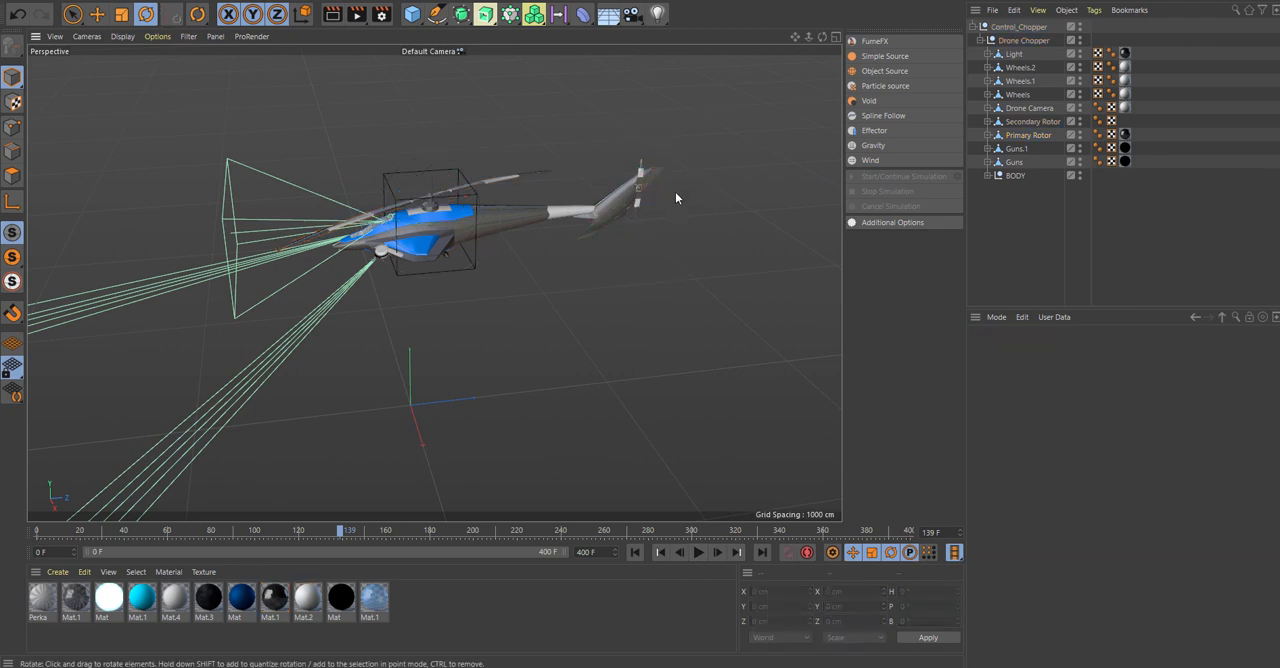
left_click(1029, 124)
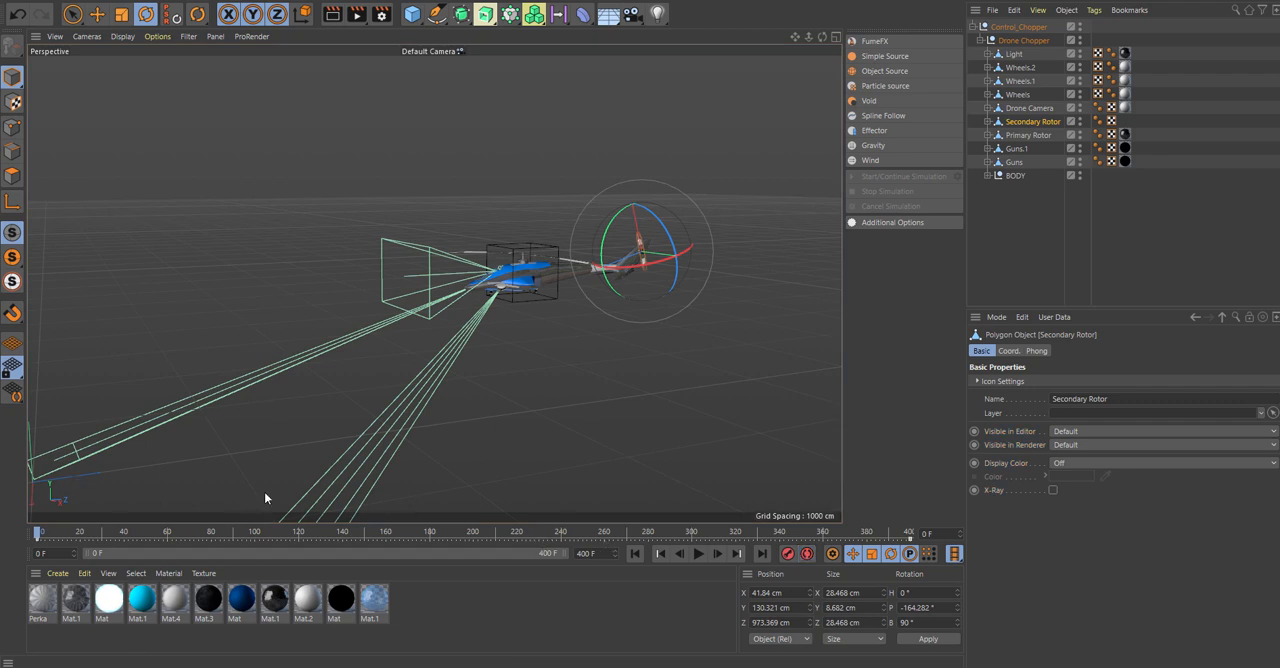
left_click(575, 616)
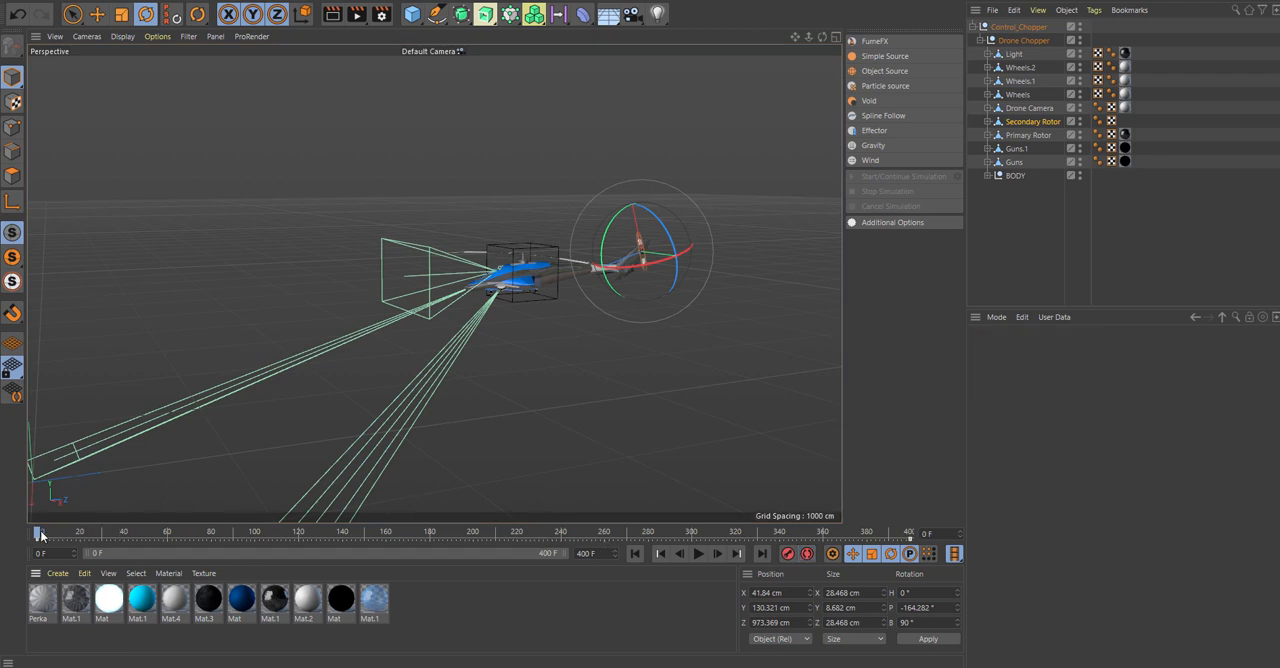
left_click_drag(40, 535, 16, 549)
In the F-Curve timeline, set all of the Primary Rotor's keys to linear interpolation.
left_click(641, 1)
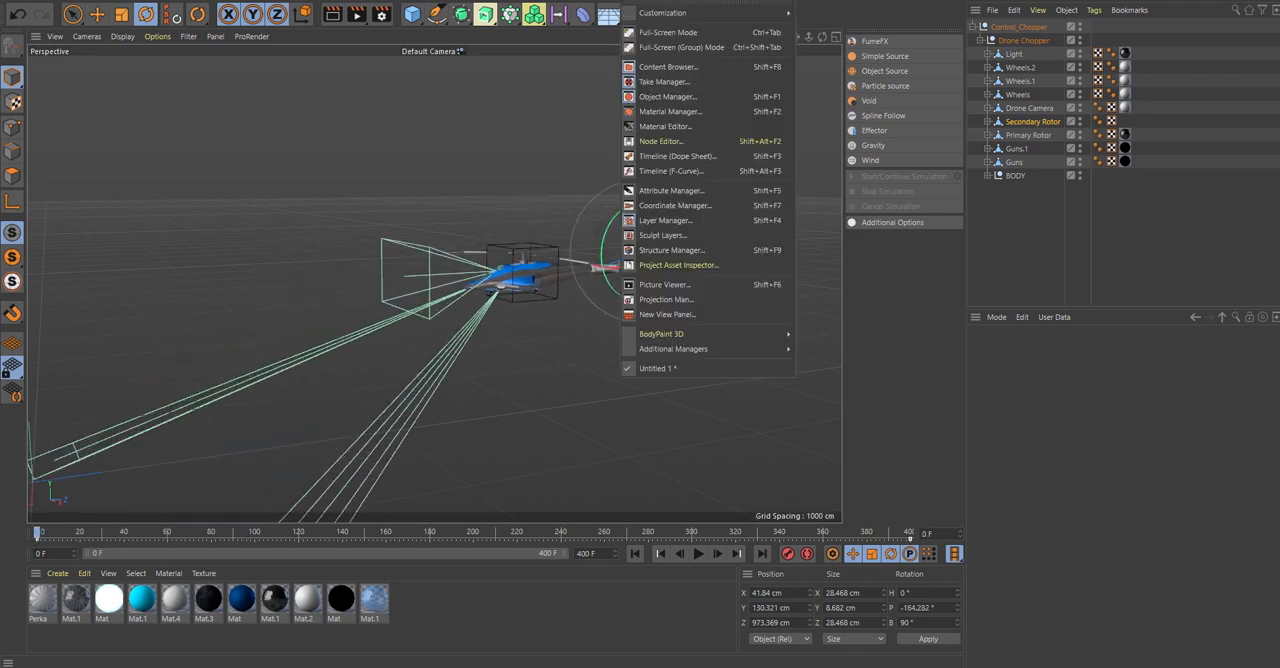
left_click(698, 172)
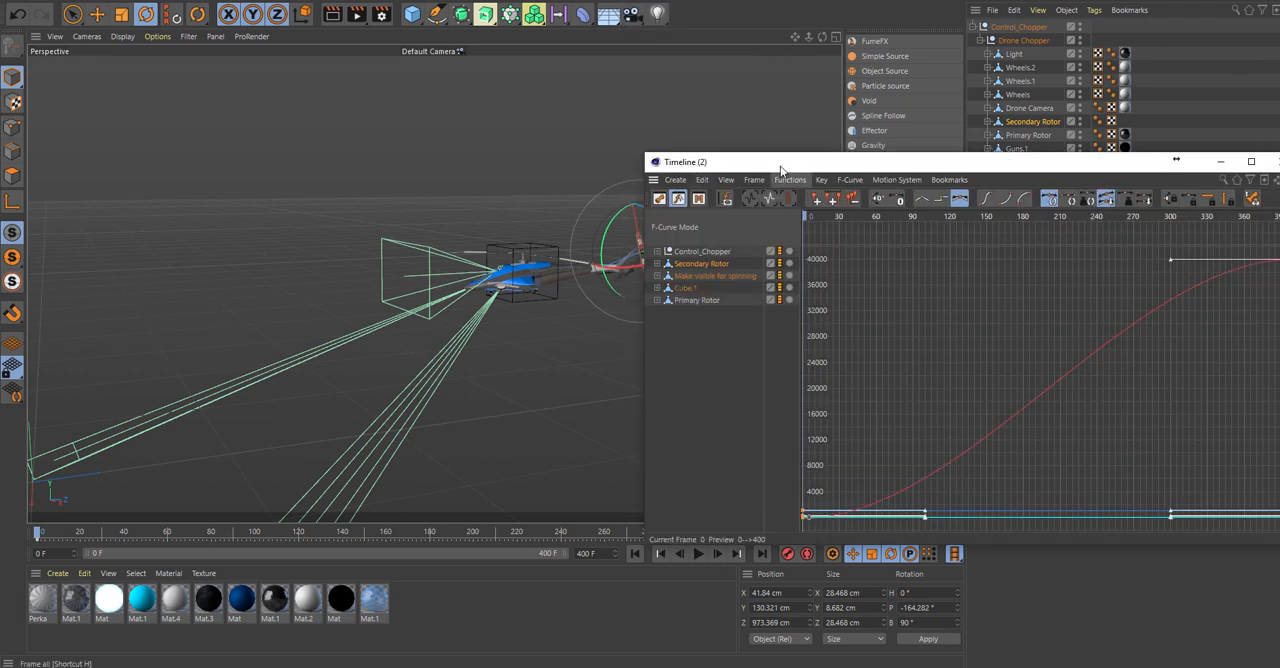
left_click_drag(800, 166, 659, 81)
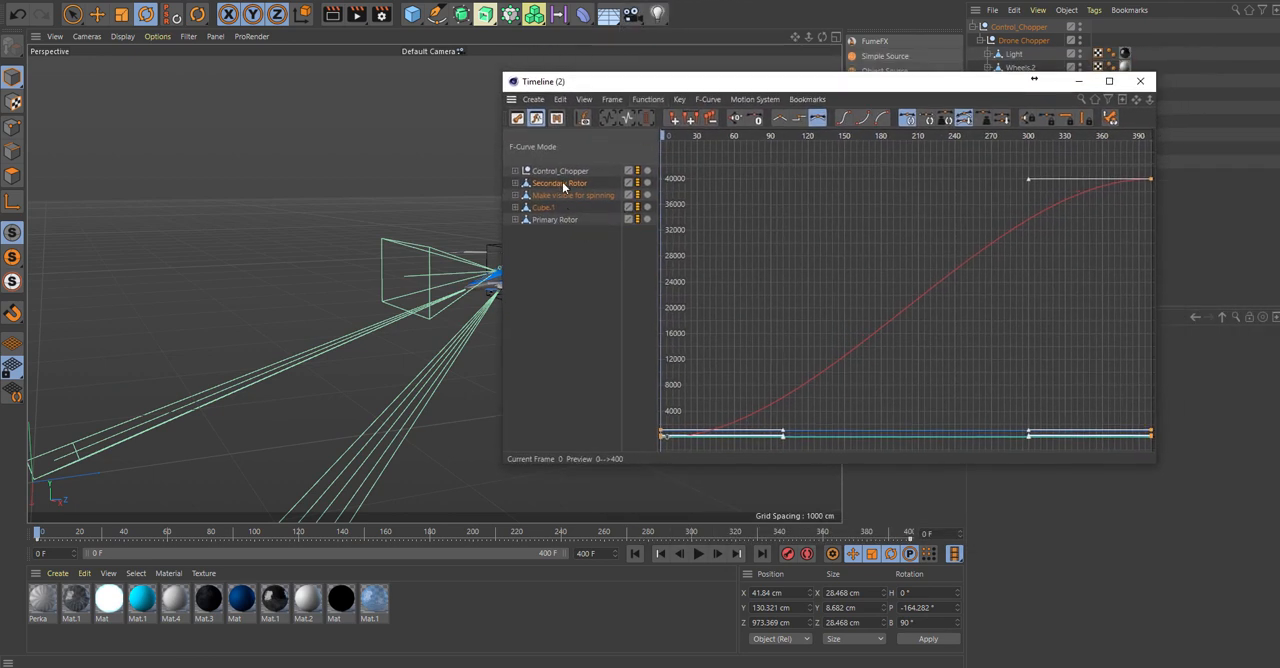
left_click(597, 262)
left_click(562, 219)
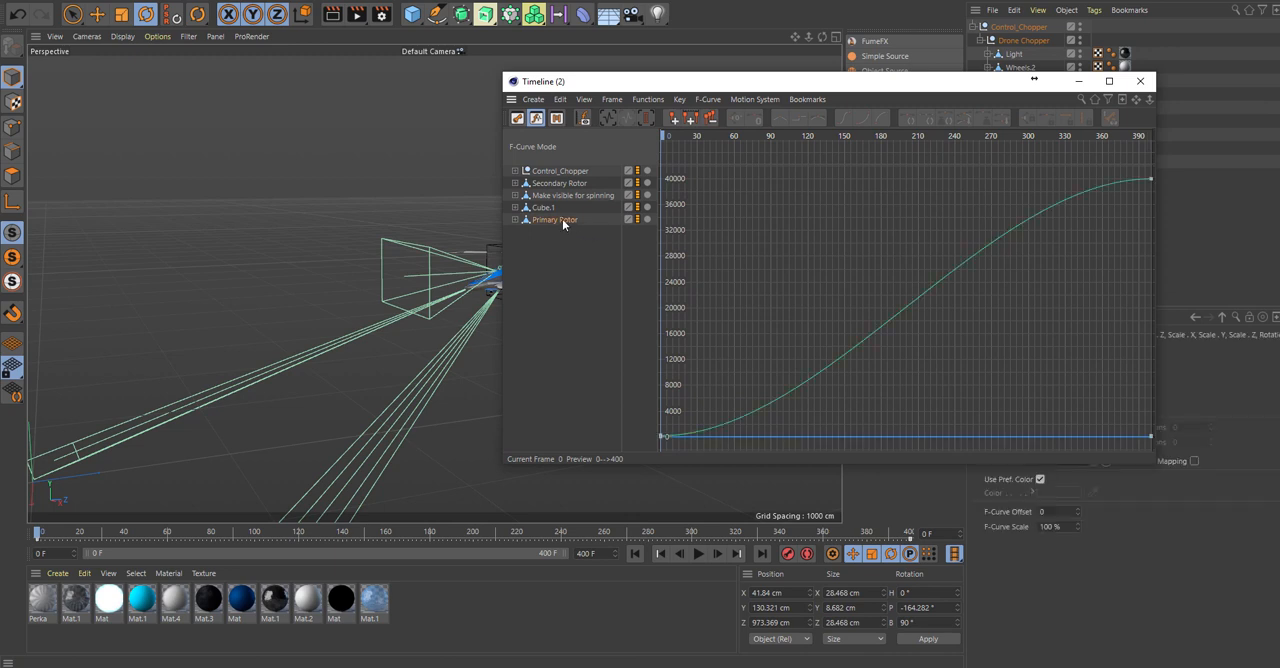
left_click(762, 408)
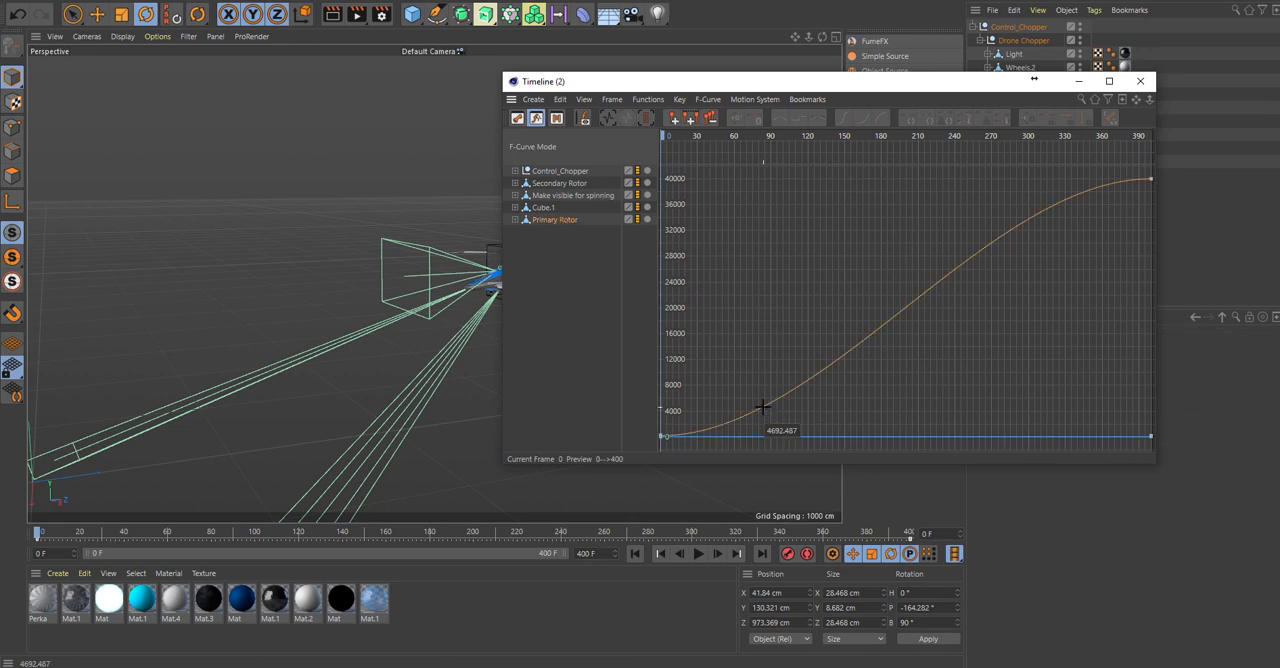
key("ctrl+a")
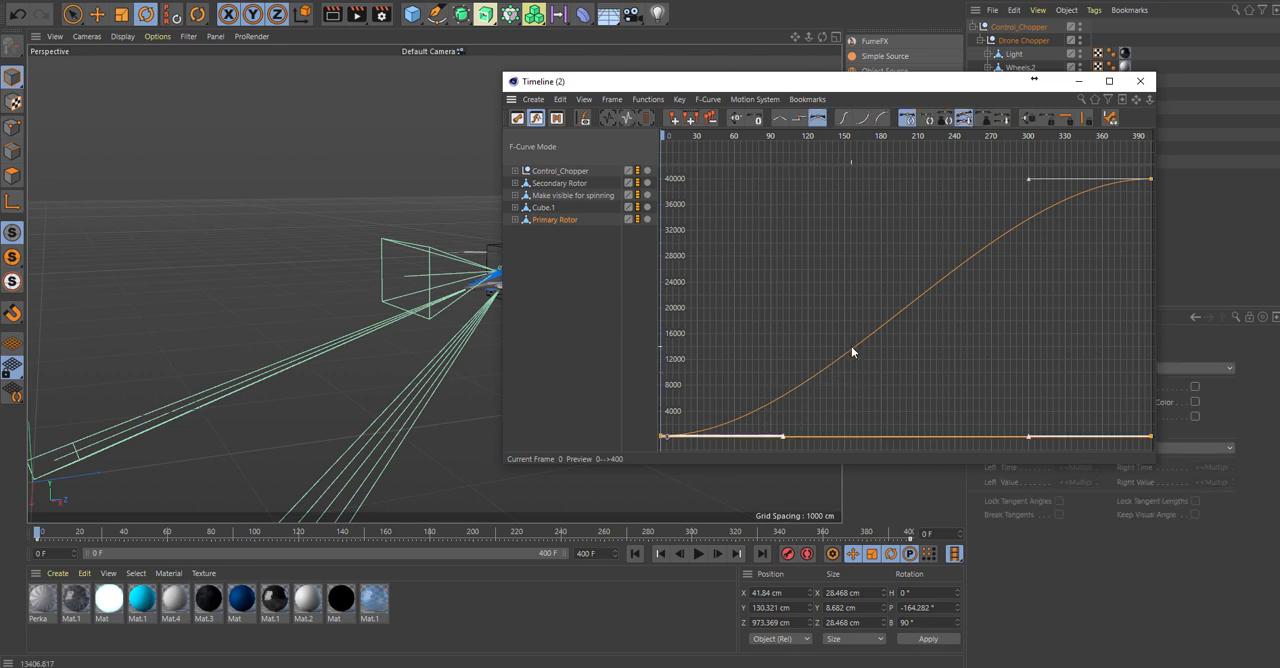
left_click(779, 118)
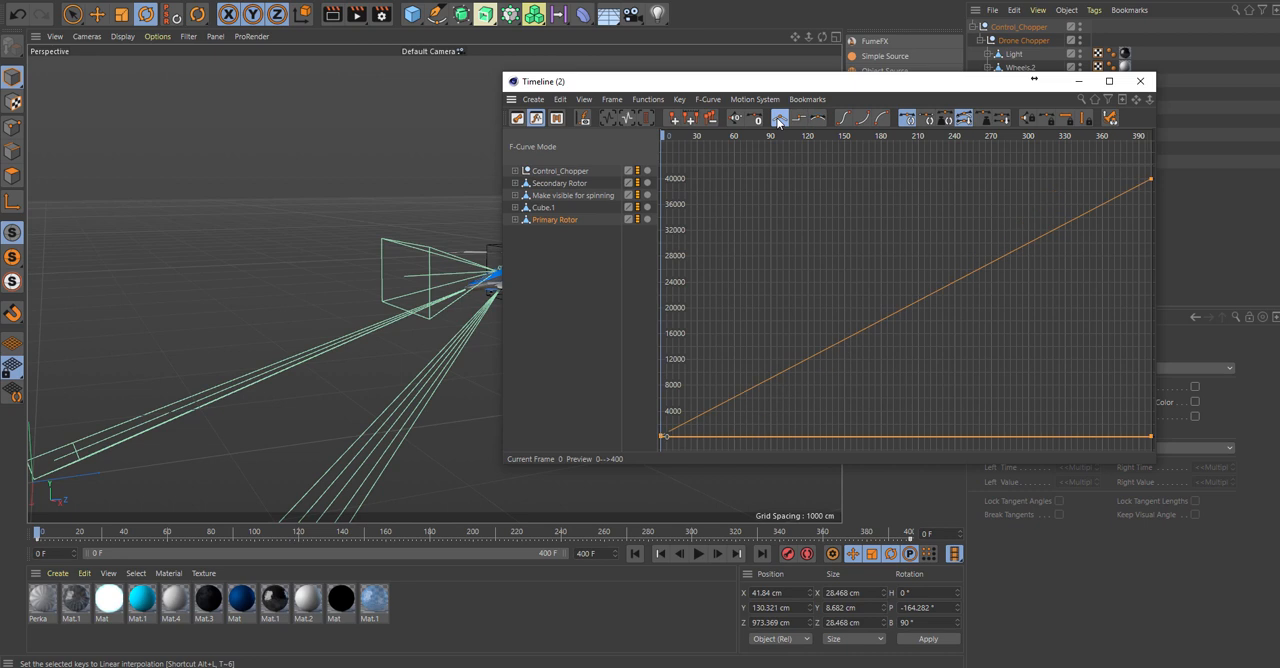
Set all of the Secondary Rotor's keys to linear interpolation and close the F-Curve timeline.
left_click(560, 318)
left_click(558, 183)
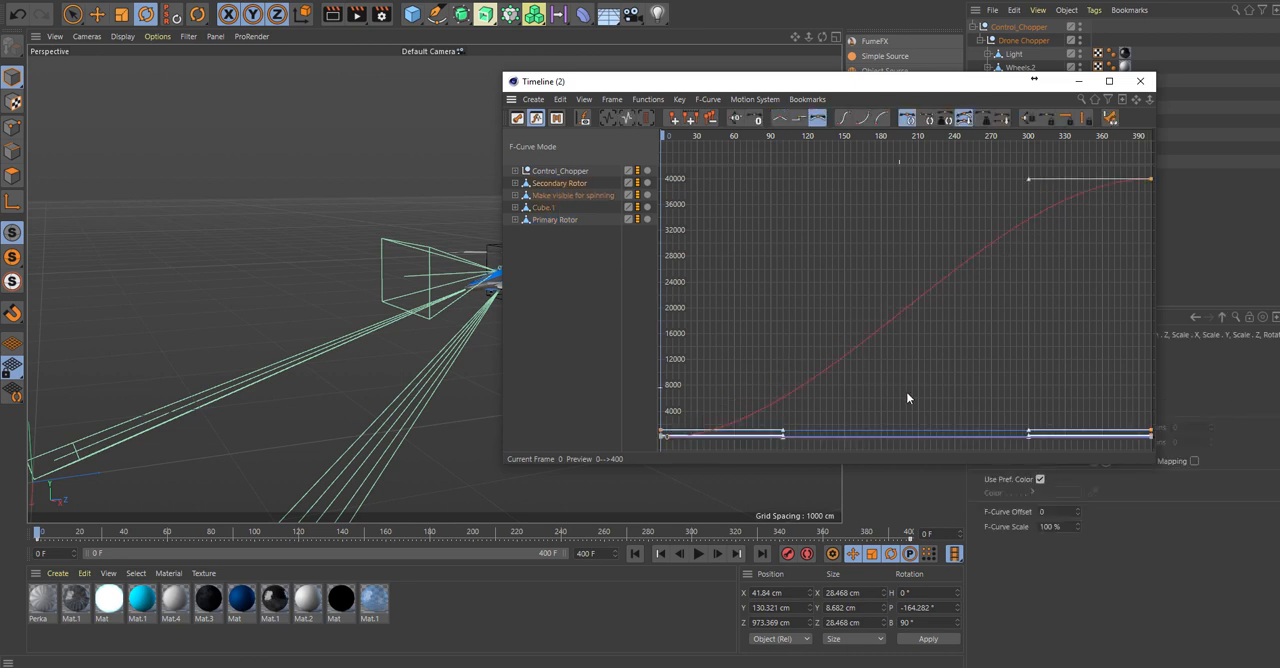
left_click(877, 329)
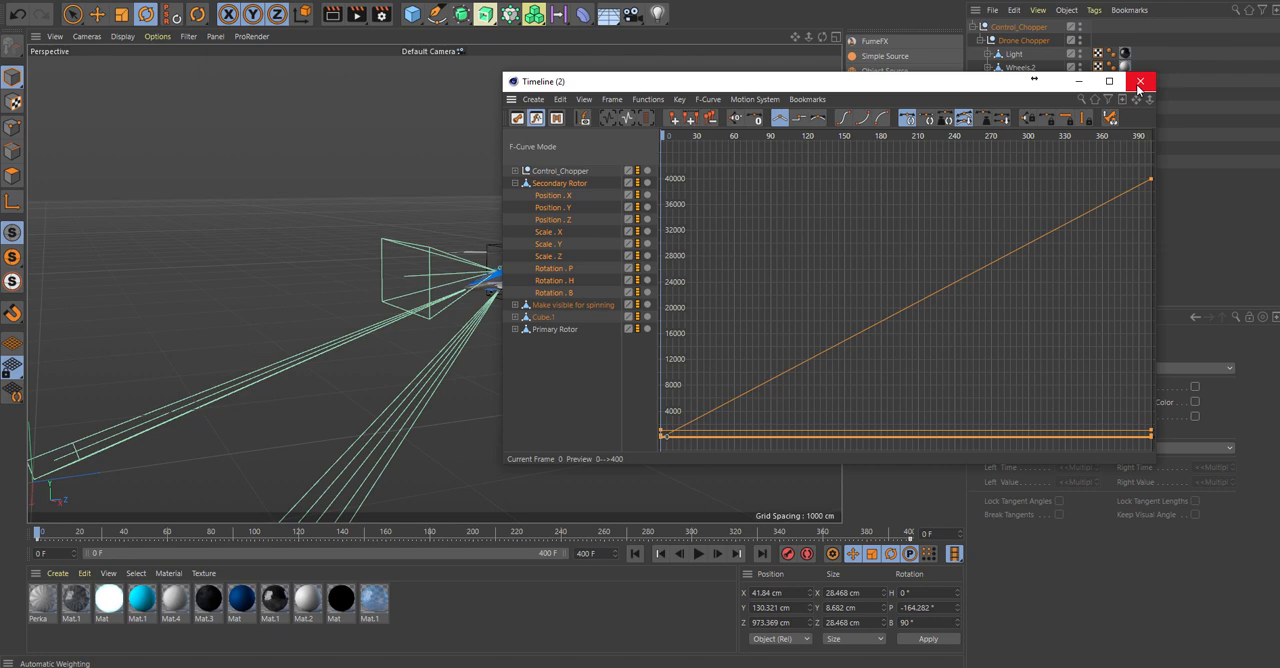
left_click(1139, 83)
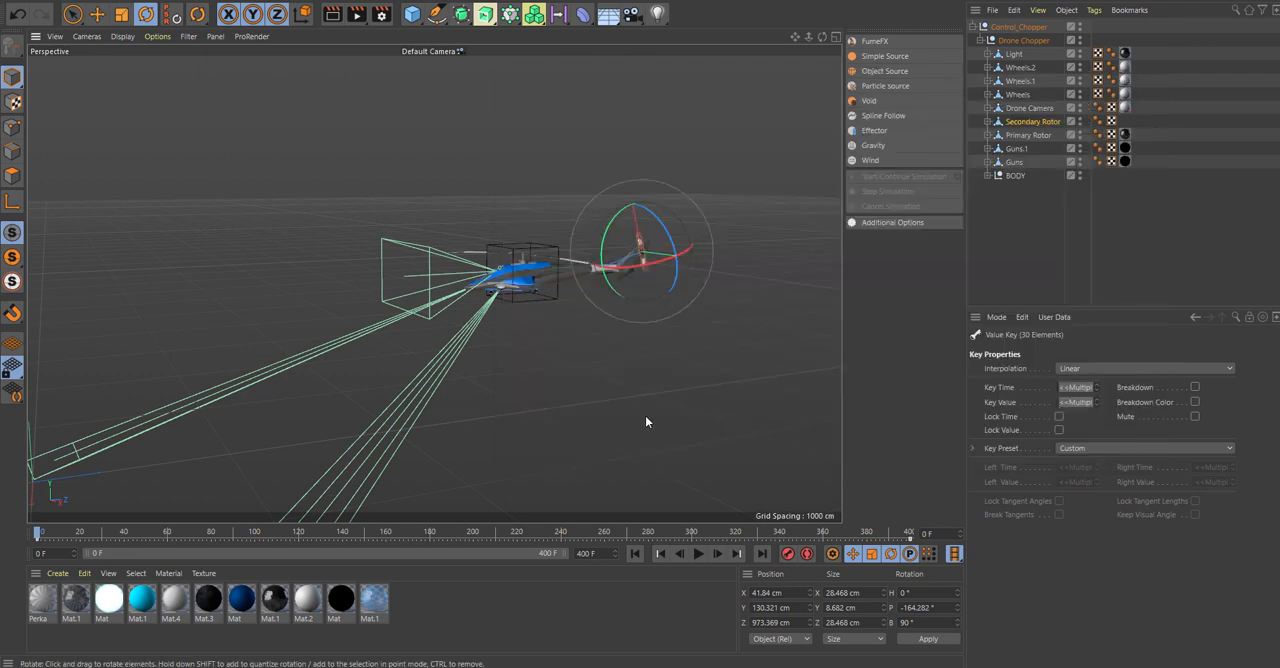
left_click_drag(645, 417, 617, 424, "alt")
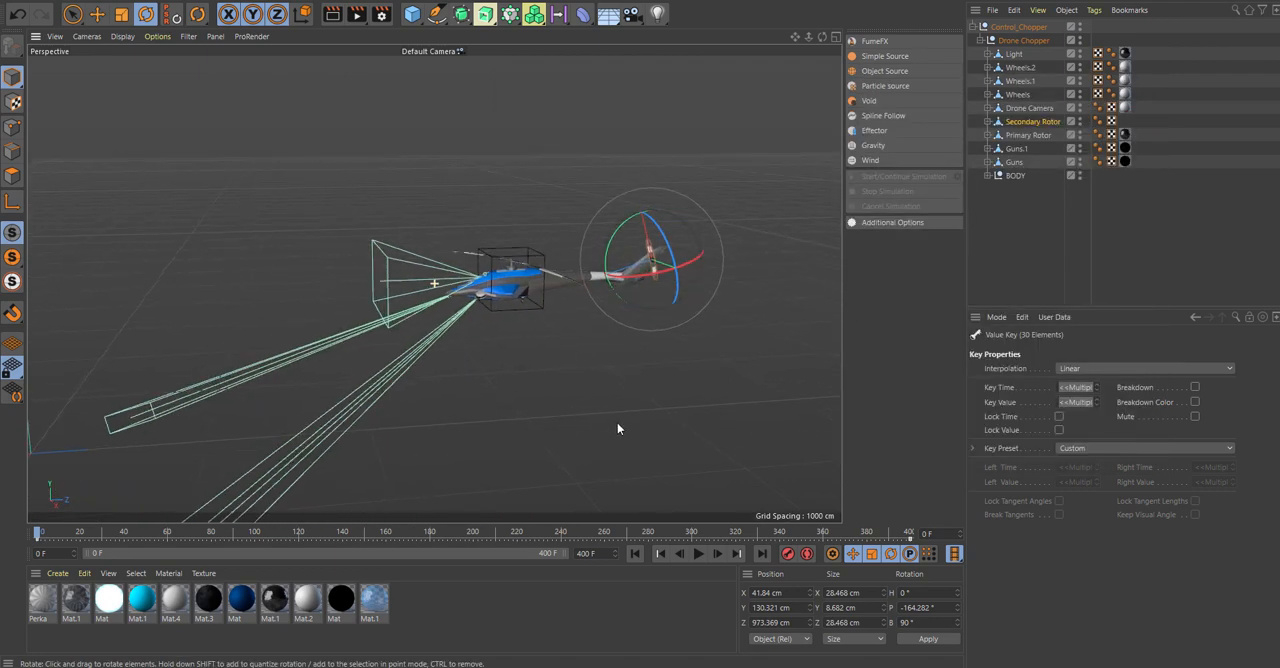
Play the flight animation several times from different viewing angles to check the helicopter's motion and rotor spin, returning to frame 0.
left_click(697, 556)
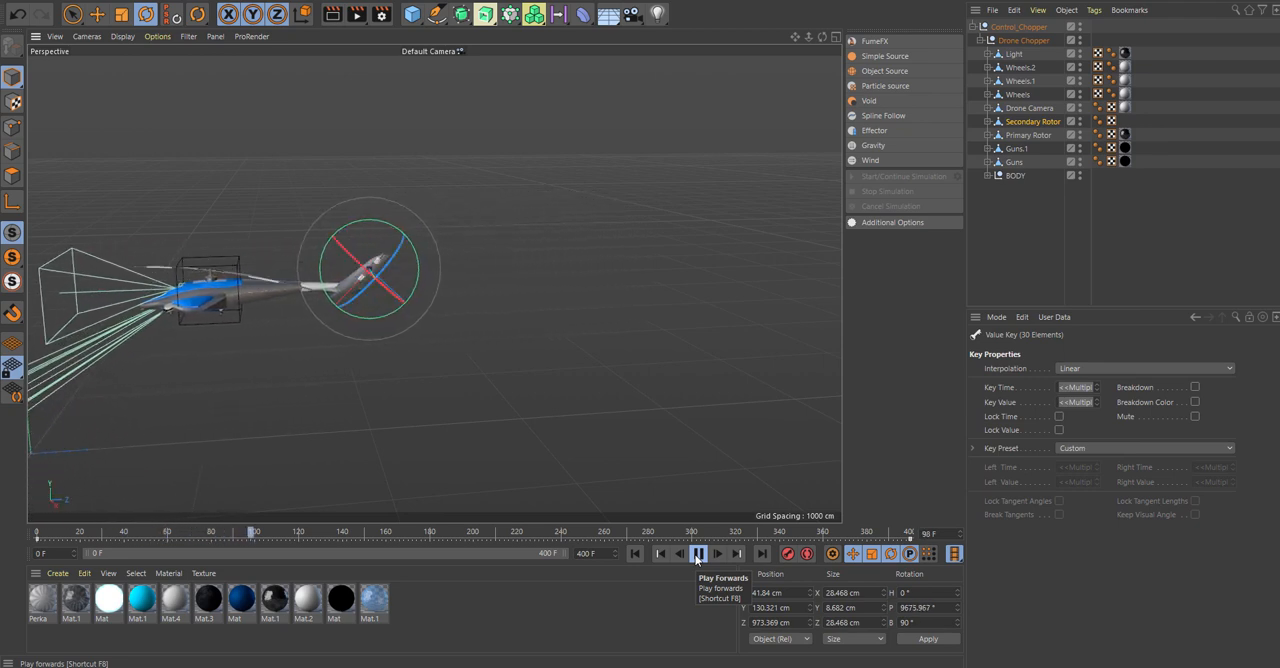
left_click(698, 554)
left_click(629, 597)
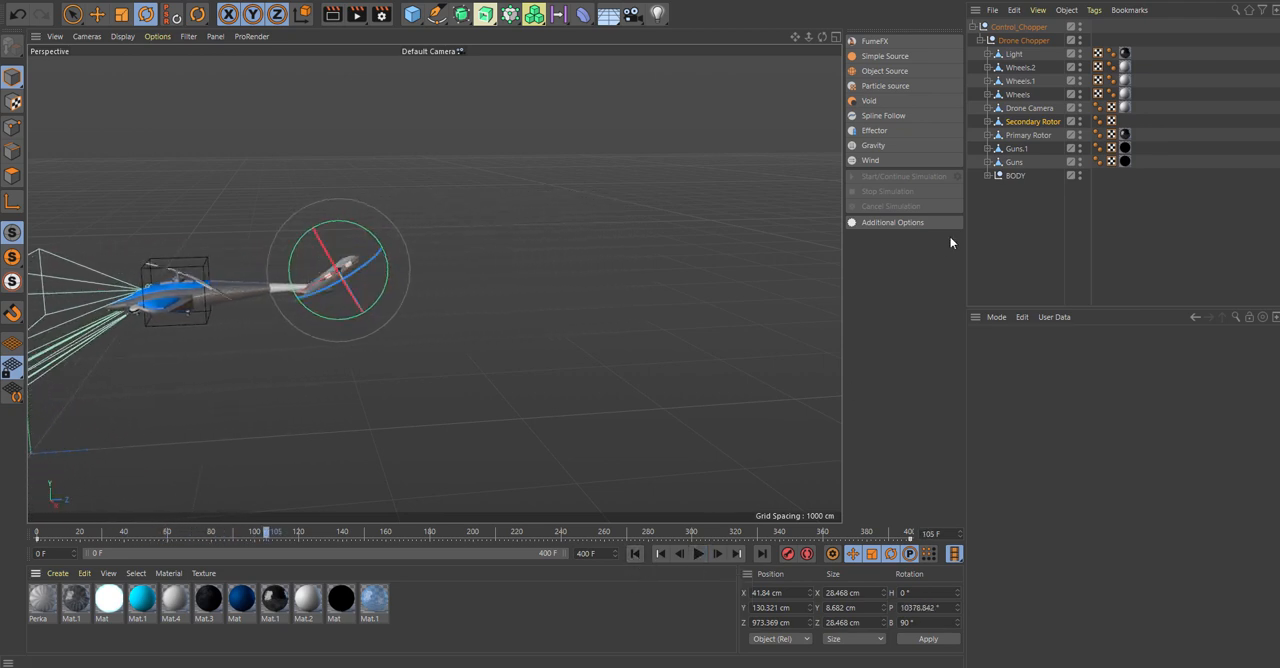
left_click(1012, 200)
left_click_drag(557, 466, 756, 272, "alt")
left_click(635, 555)
left_click(698, 557)
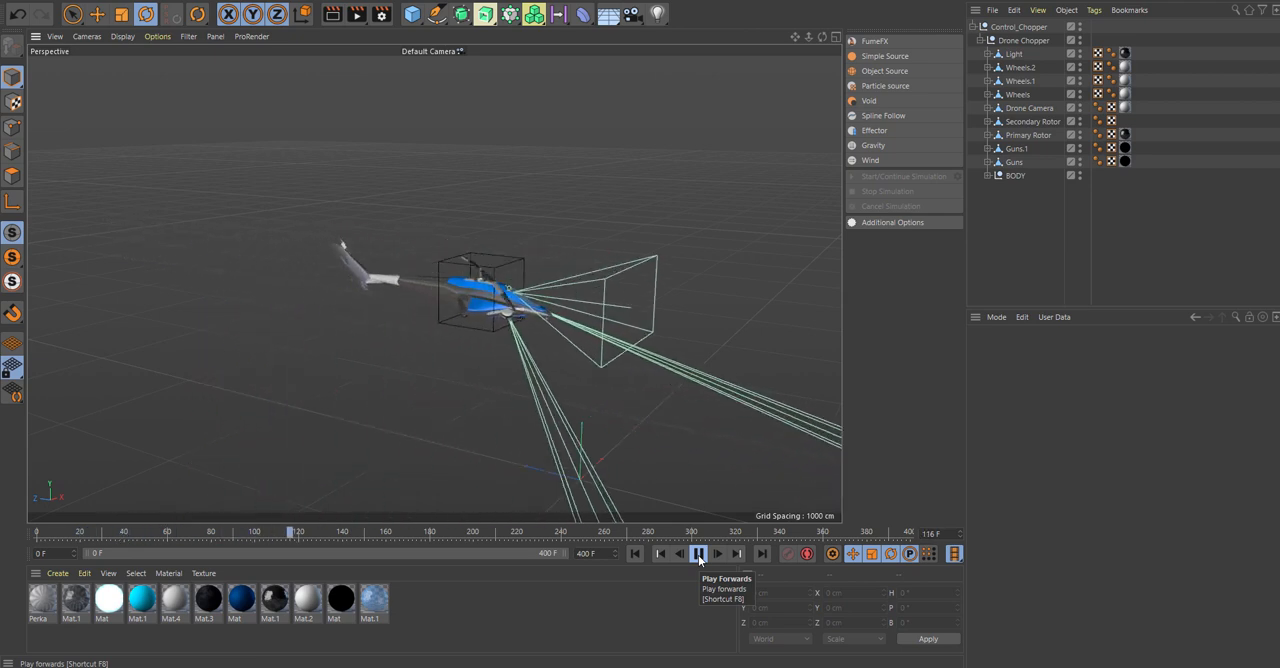
left_click(698, 557)
left_click(635, 556)
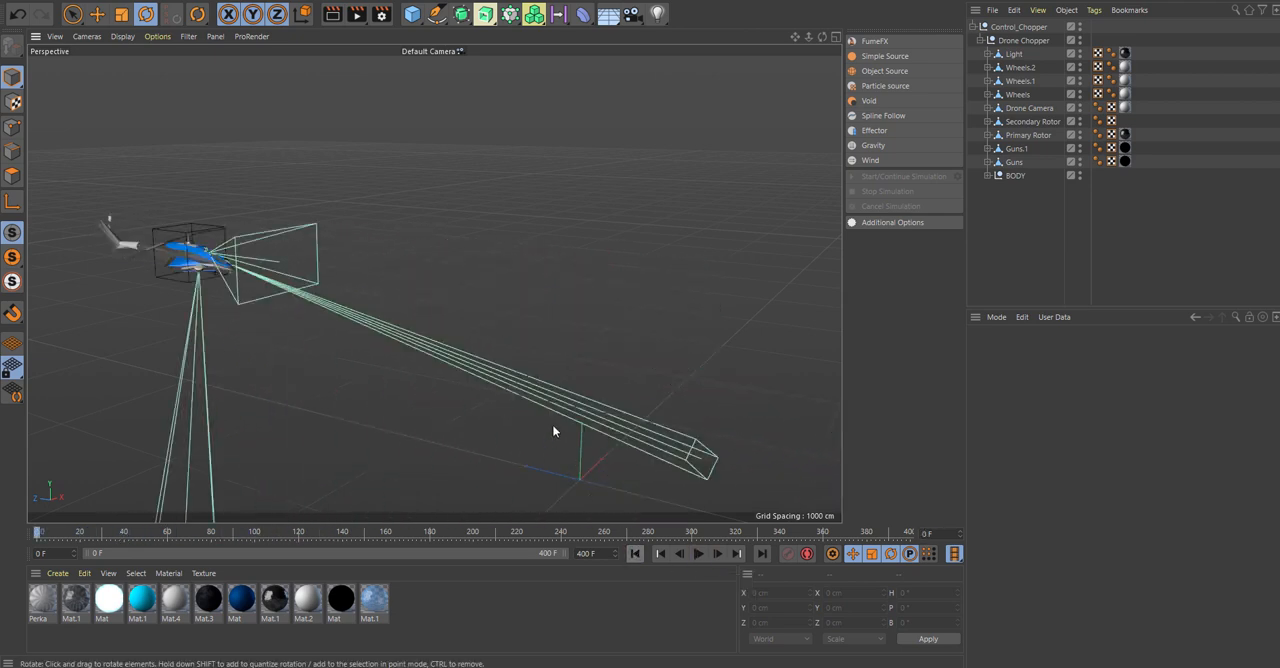
left_click(699, 555)
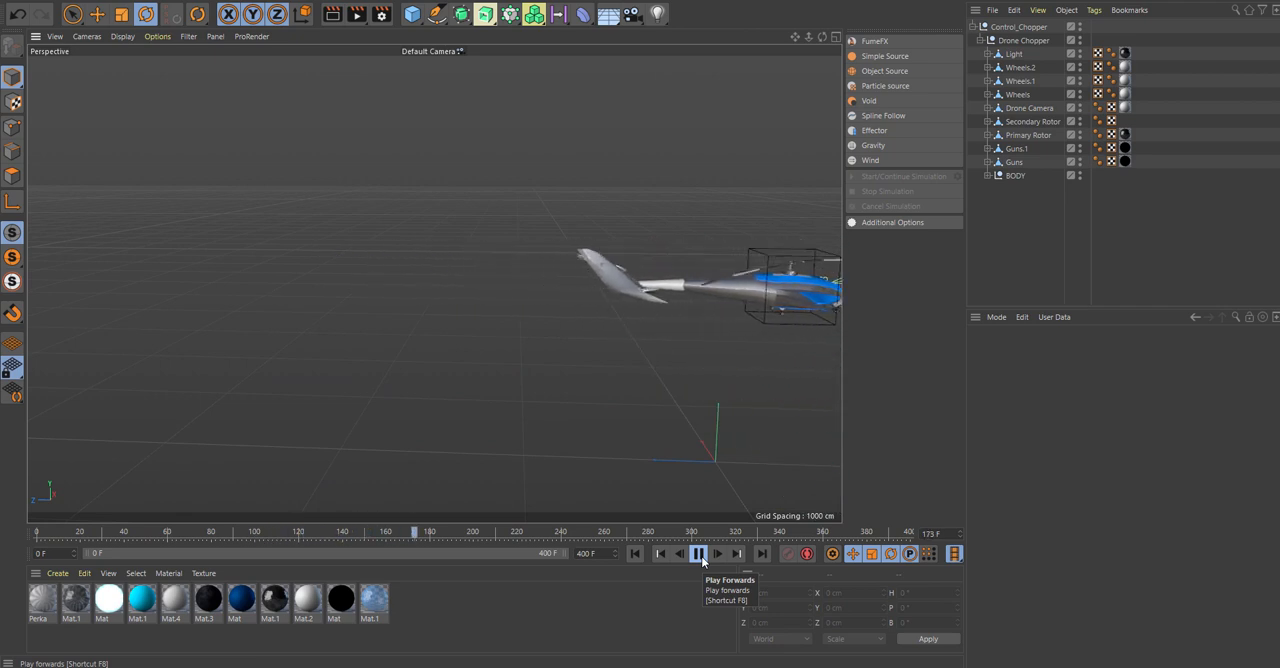
left_click(699, 555)
left_click(634, 553)
left_click_drag(686, 345, 662, 353, "alt")
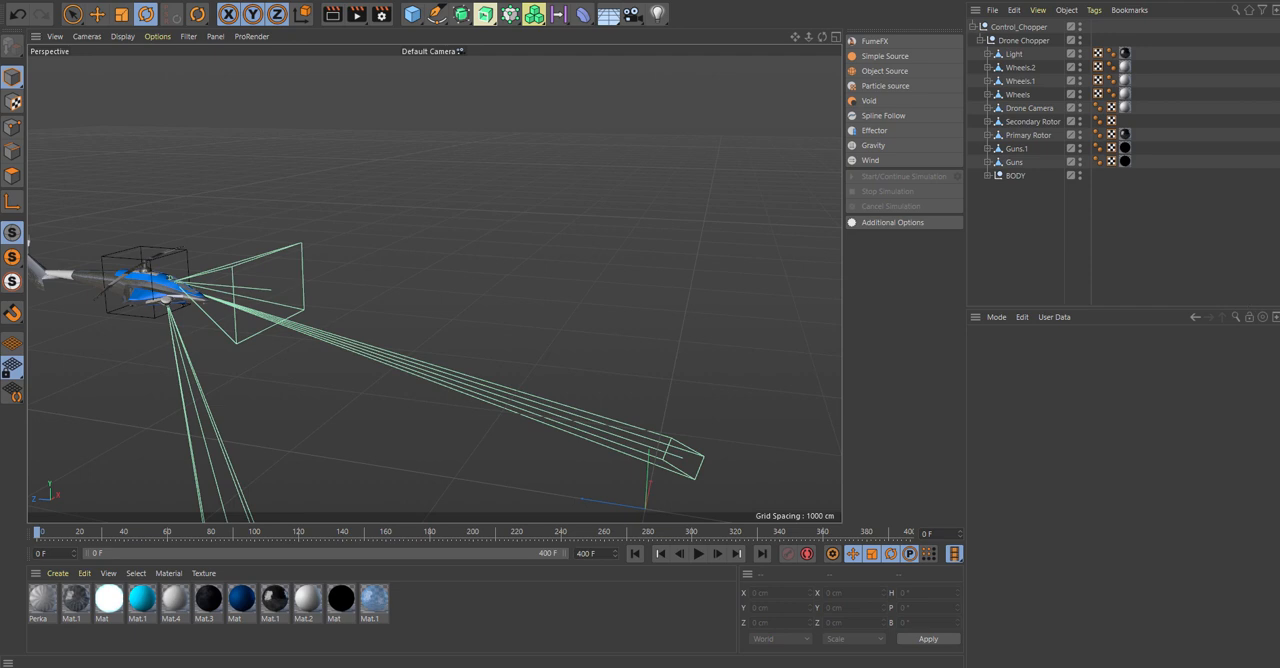
Add a particle Emitter at the origin and set its pitch rotation to 90° so it faces upward.
left_click(403, 2)
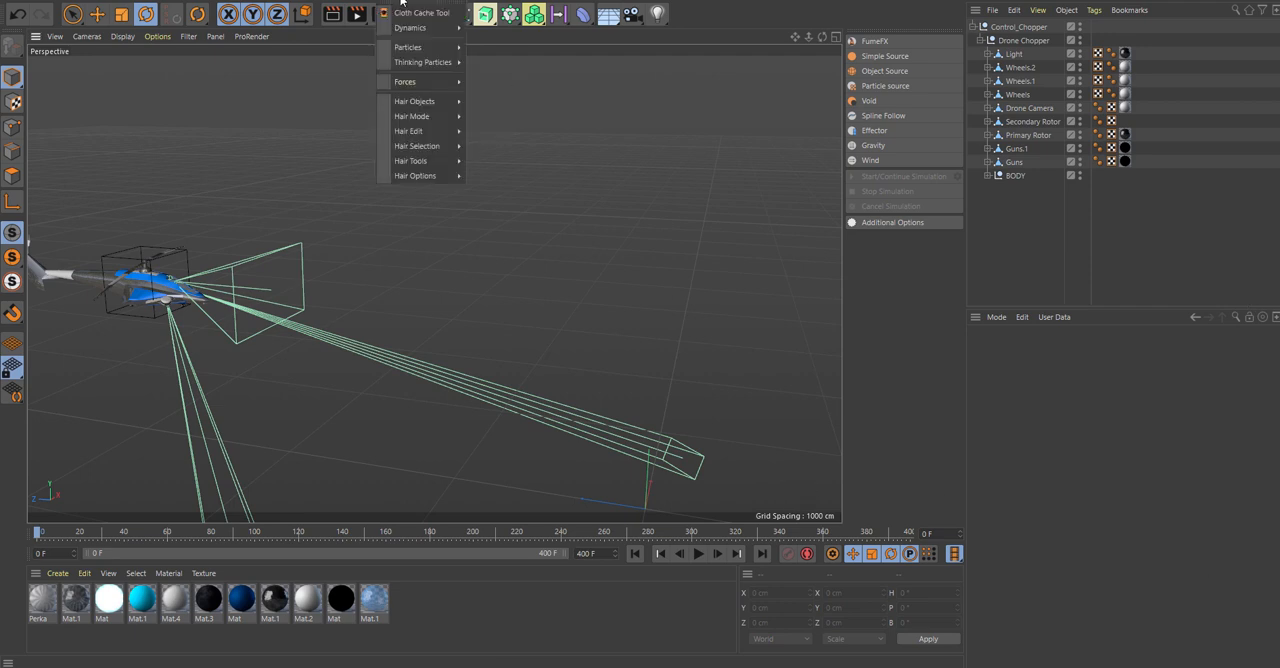
mouse_move(438, 48)
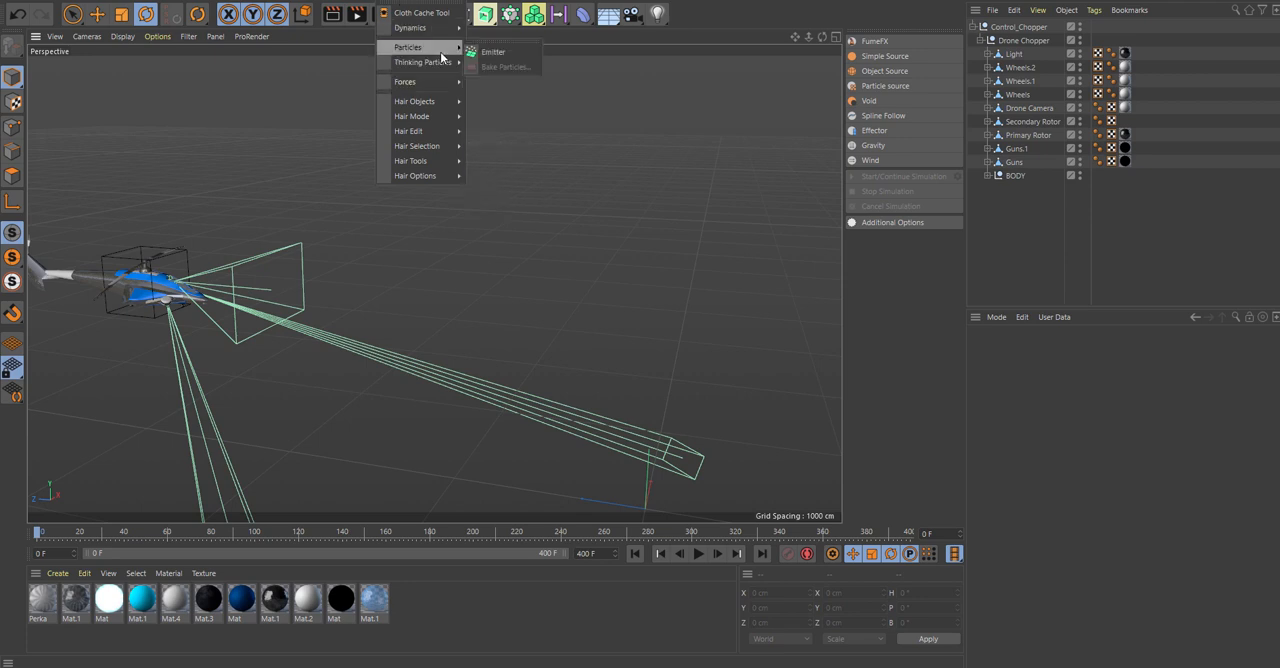
left_click(500, 48)
key("o")
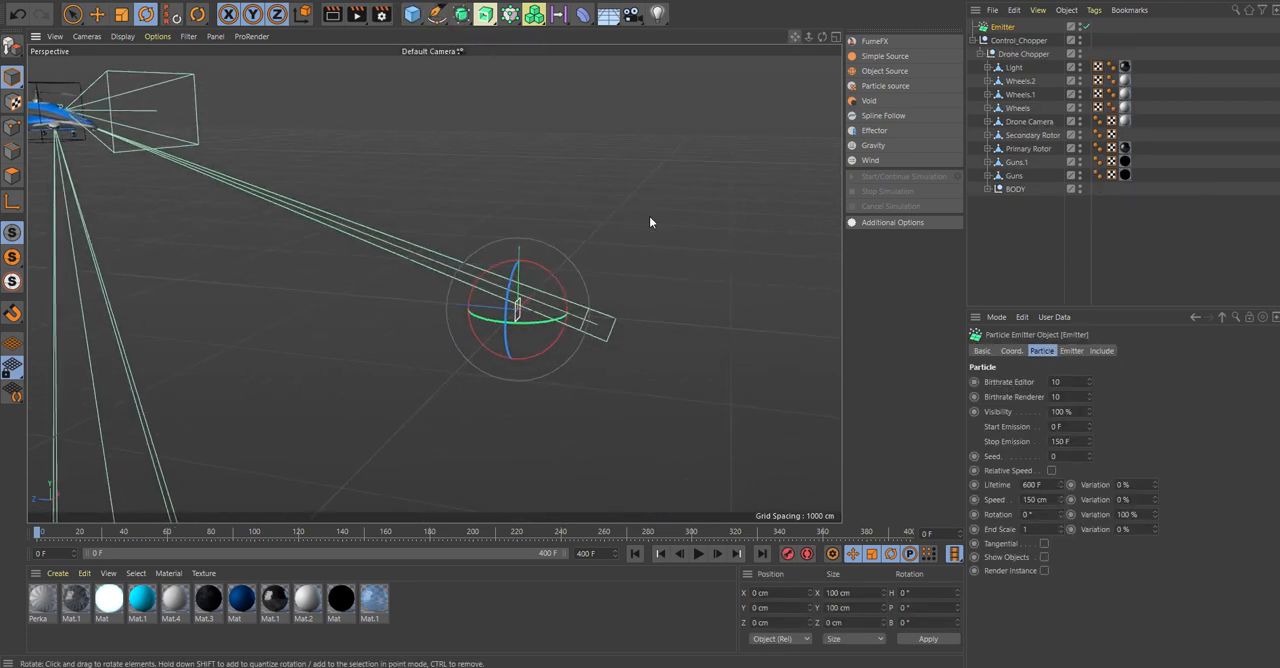
scroll(572, 300, "up", 4)
mouse_move(545, 279)
left_mouse_down("alt")
mouse_move(557, 258)
mouse_move(541, 258)
left_mouse_up("alt")
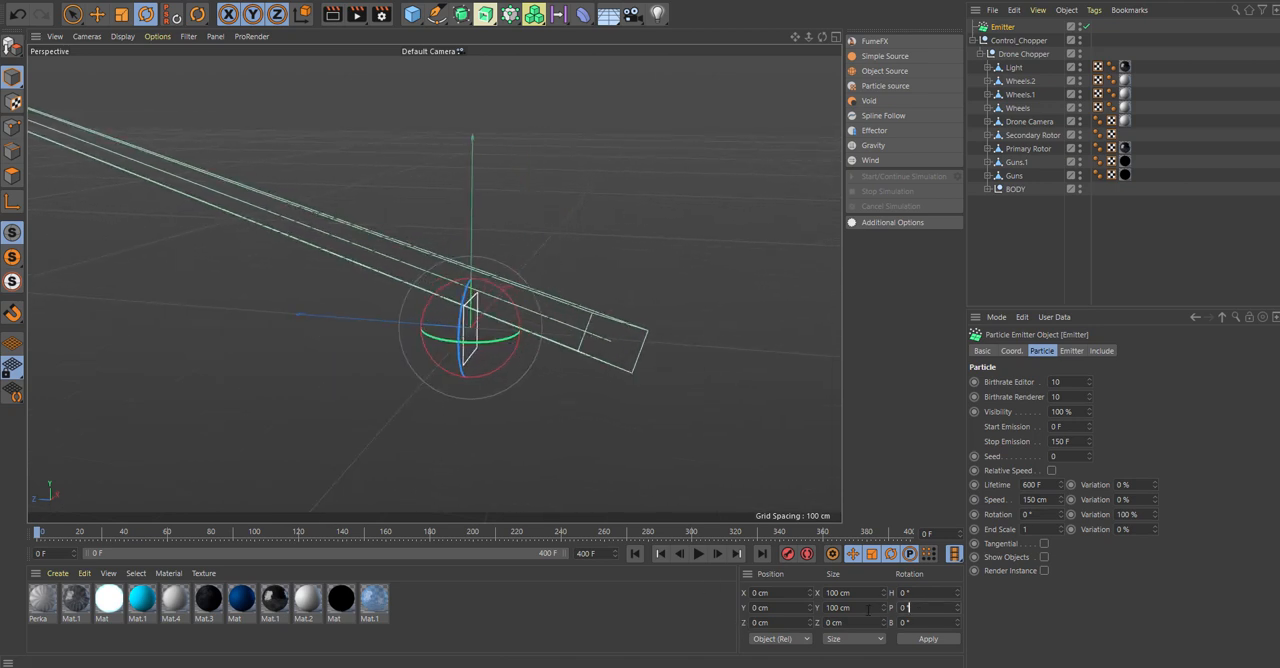
type("90")
key("Return")
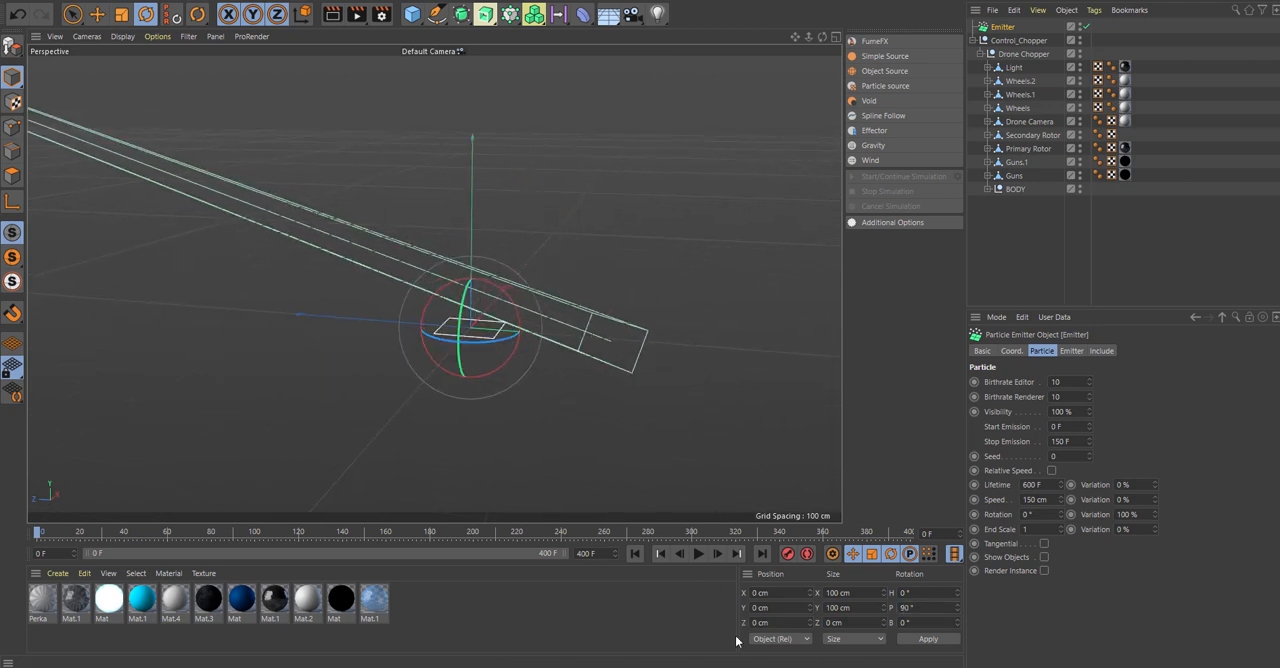
Play the animation to preview the particle stream from the upward-facing emitter.
left_click(535, 627)
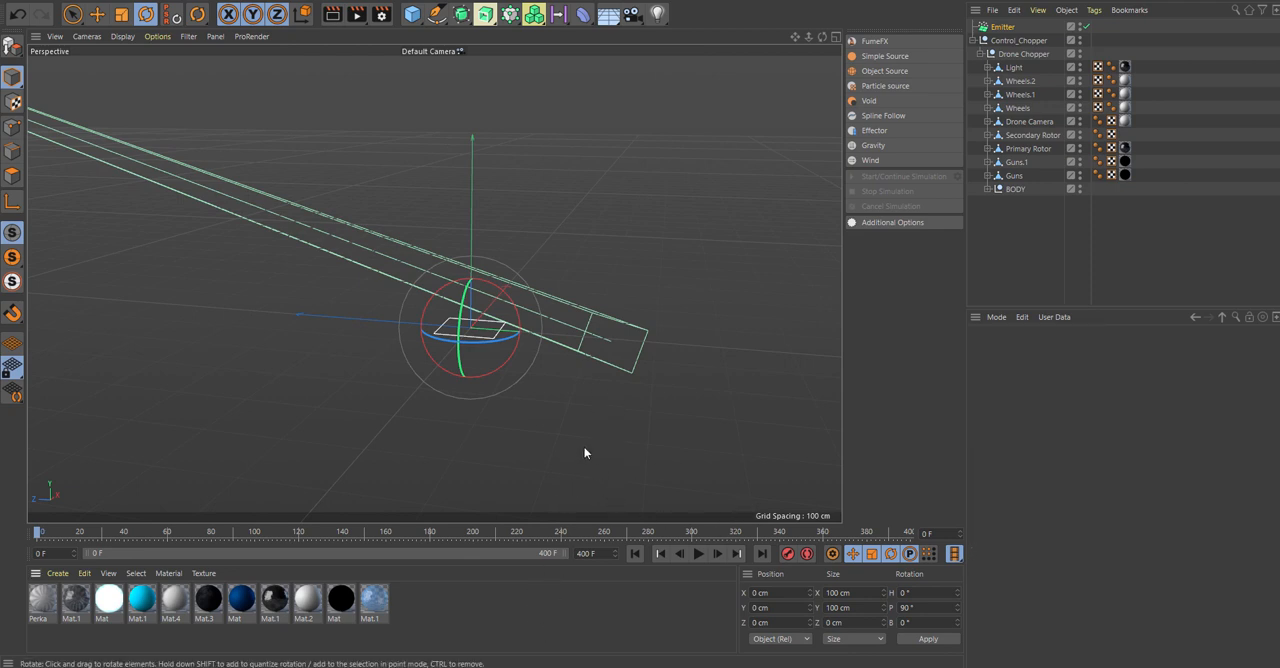
left_click(699, 553)
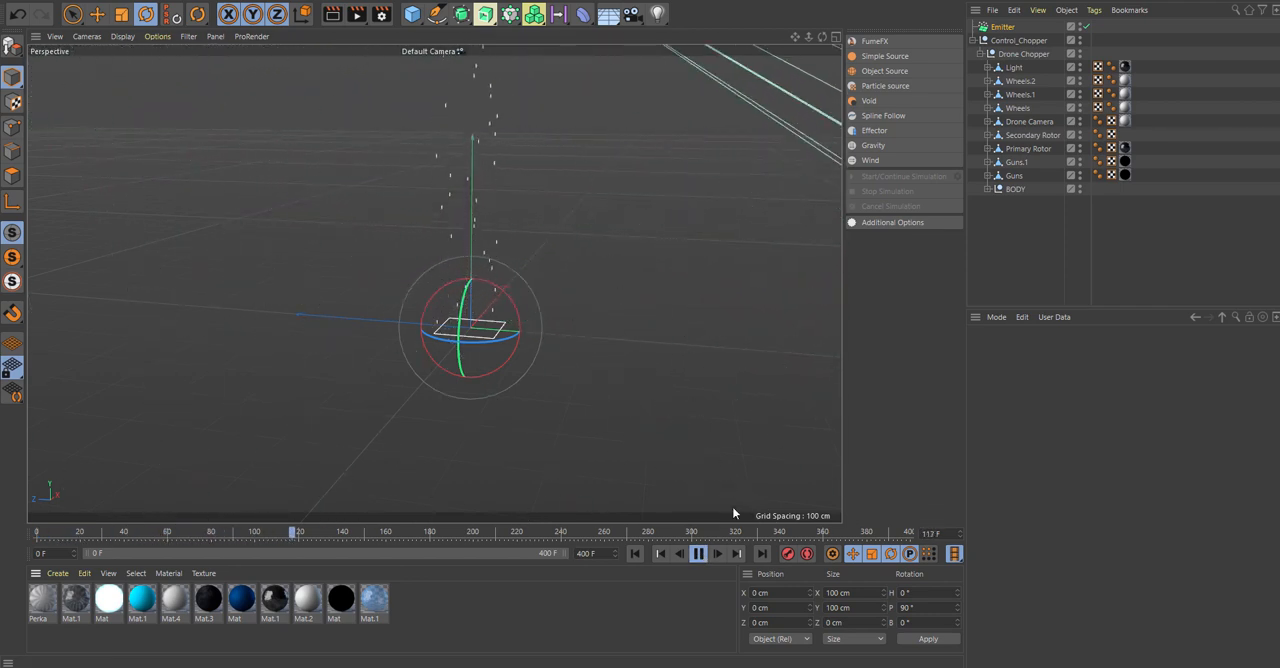
key("F8")
In the top view, scale the emitter up to about 293 cm in X and Y size.
middle_click(643, 256)
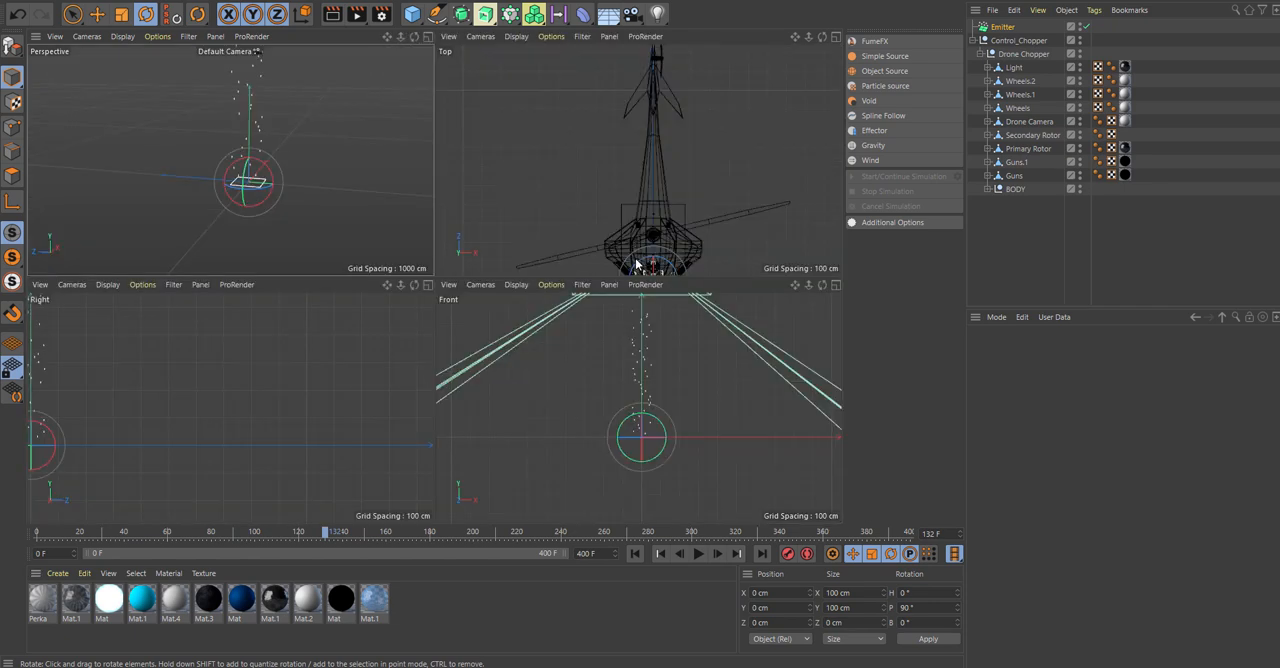
middle_click(654, 221)
scroll(594, 453, "down", 5)
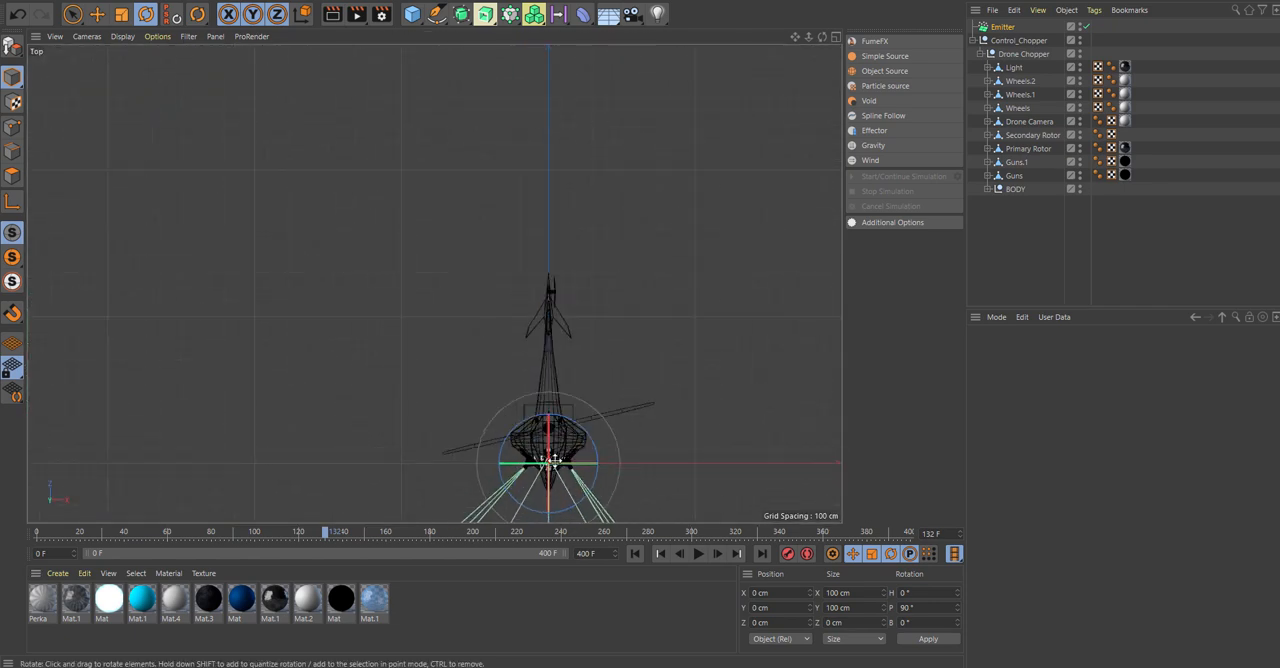
middle_click_drag(554, 457, 555, 255, "alt")
scroll(556, 248, "up", 5)
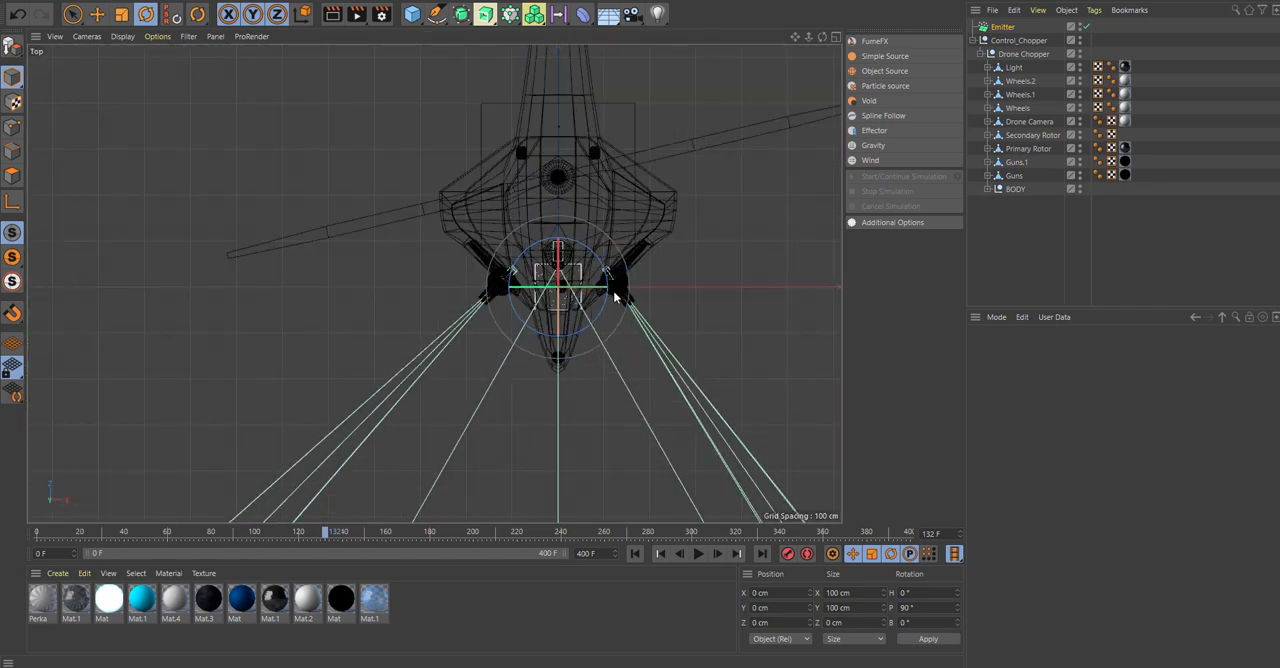
scroll(620, 287, "down", 4)
scroll(634, 251, "up", 2)
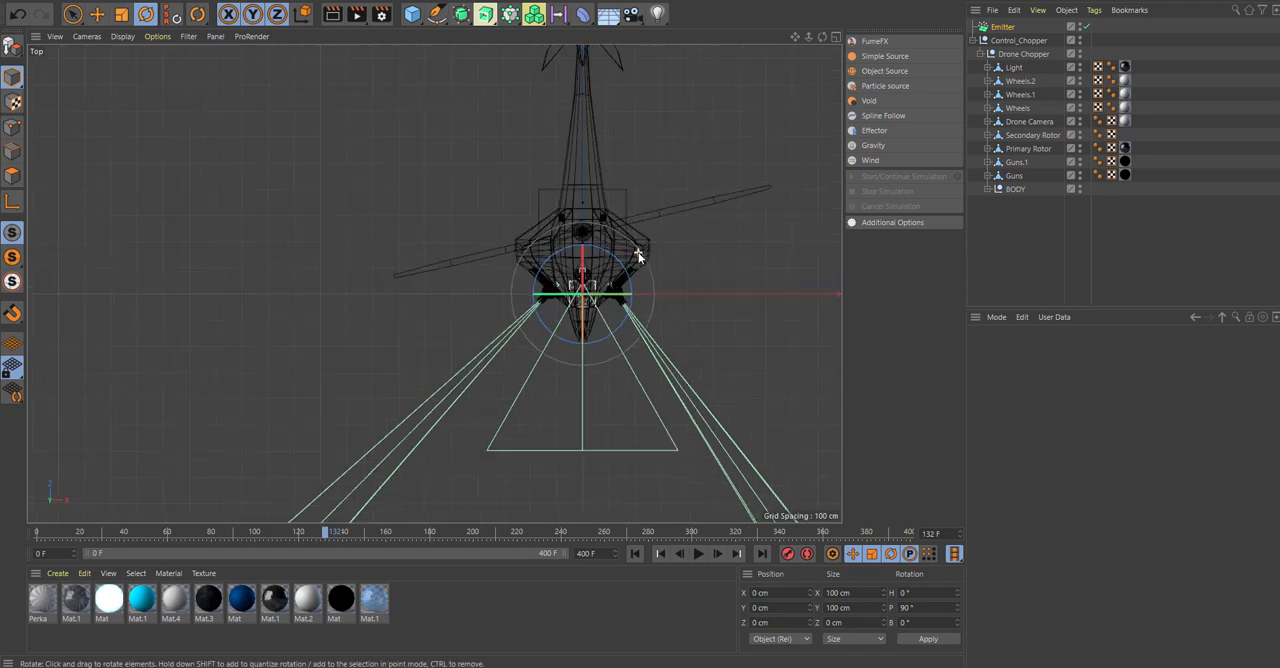
left_click(1006, 28)
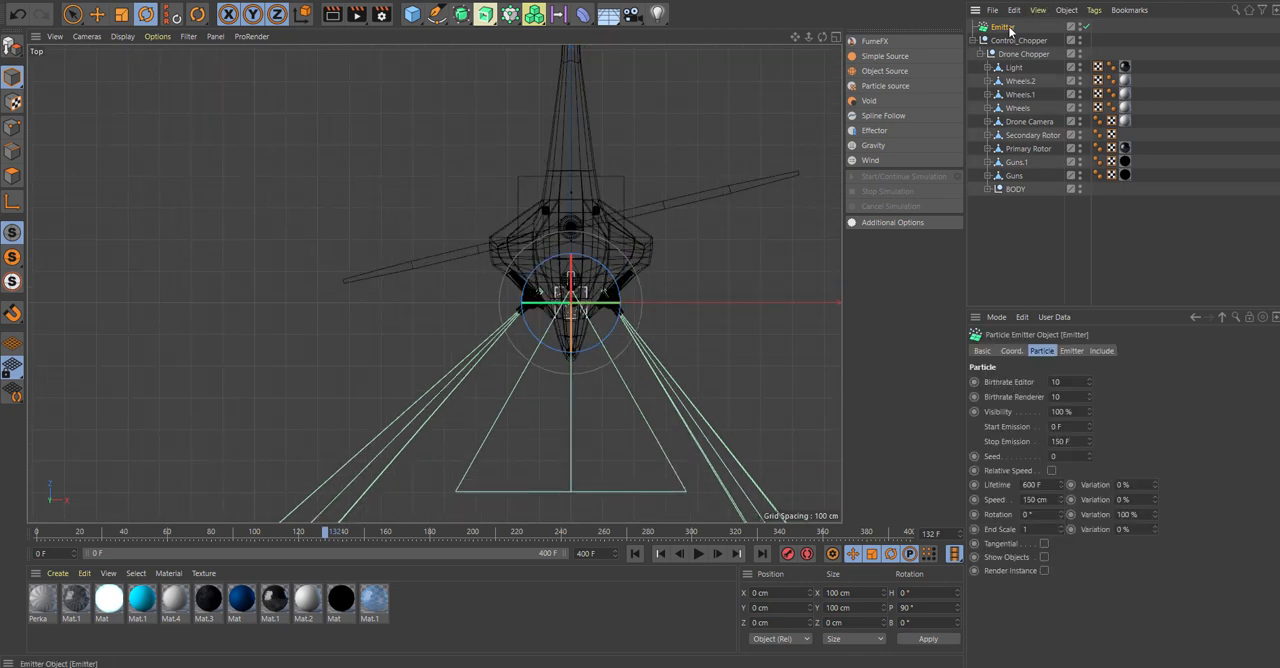
left_click(121, 14)
left_click_drag(658, 229, 850, 232)
Move the emitter along Z to about 177 cm beneath the helicopter body and return to the perspective view at frame 0.
key("e")
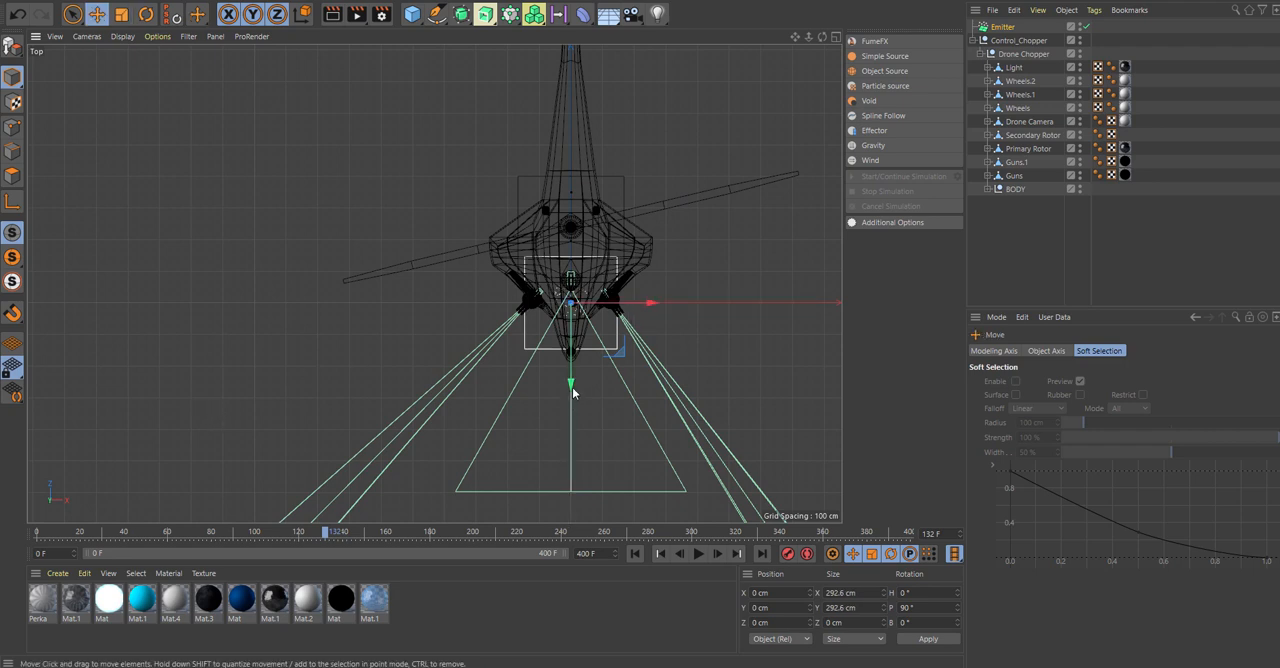
left_click_drag(574, 385, 577, 338)
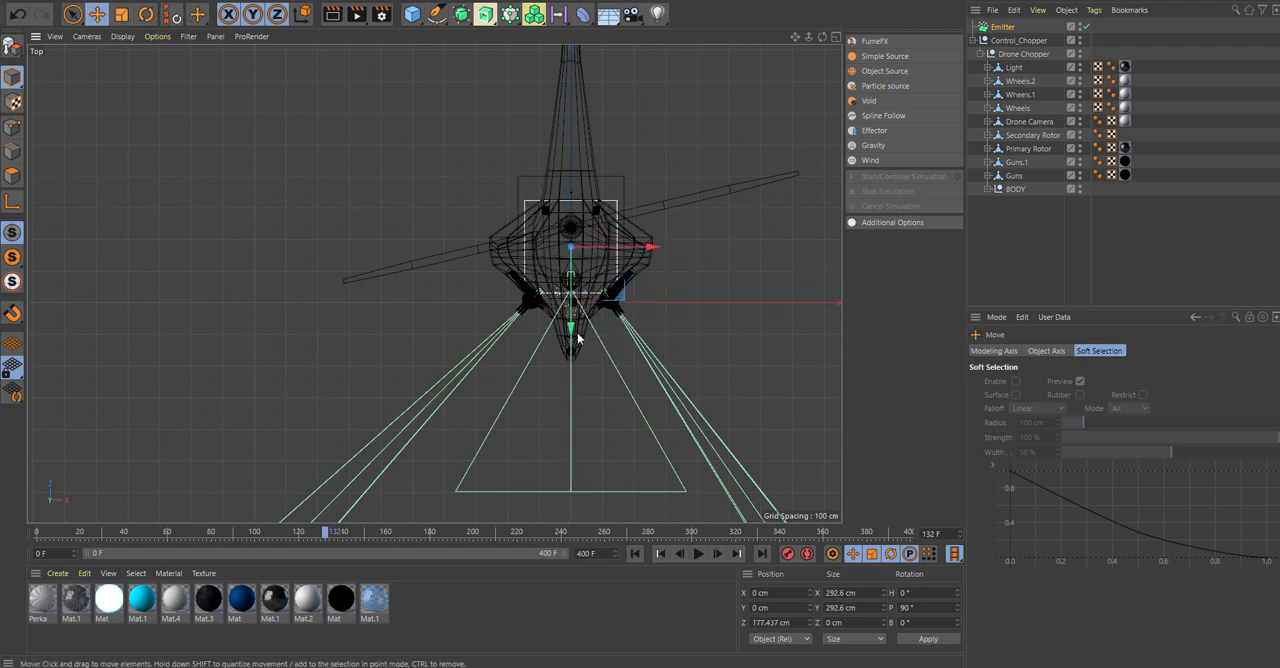
middle_click(646, 212)
middle_click(275, 156)
left_click_drag(614, 267, 733, 320, "alt")
left_click(635, 554)
scroll(733, 327, "down", 3)
scroll(733, 327, "down", 1)
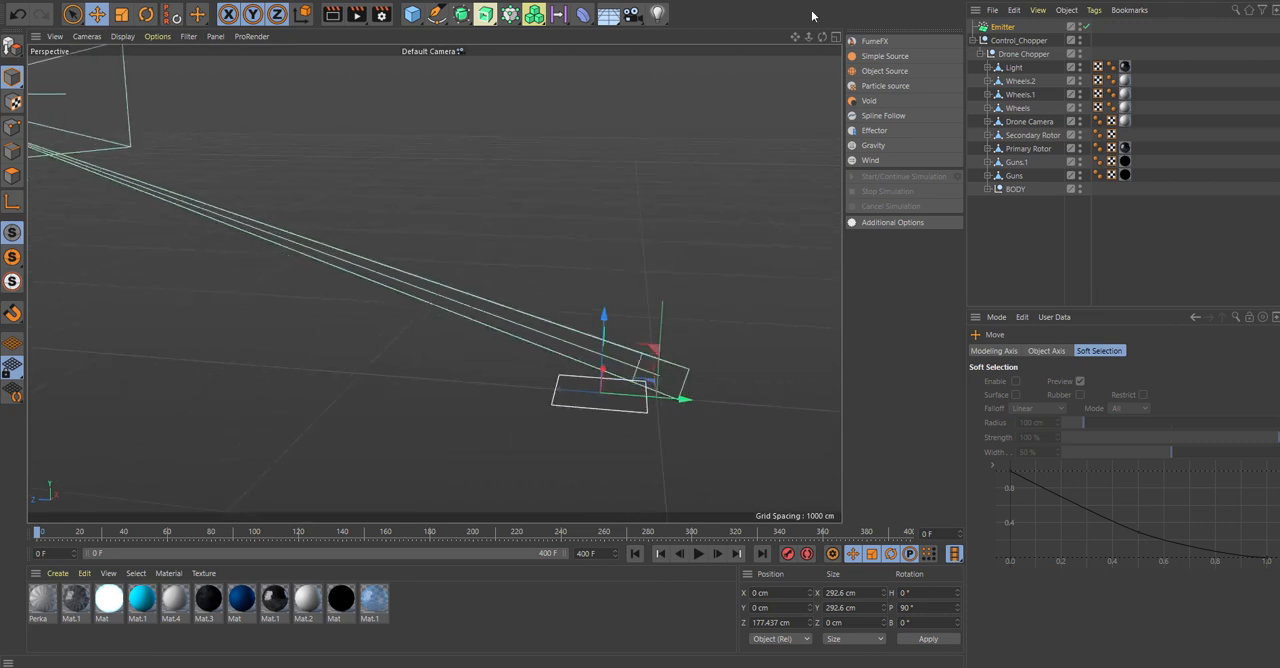
left_click_drag(795, 37, 595, 5)
left_click_drag(718, 333, 718, 341, "alt")
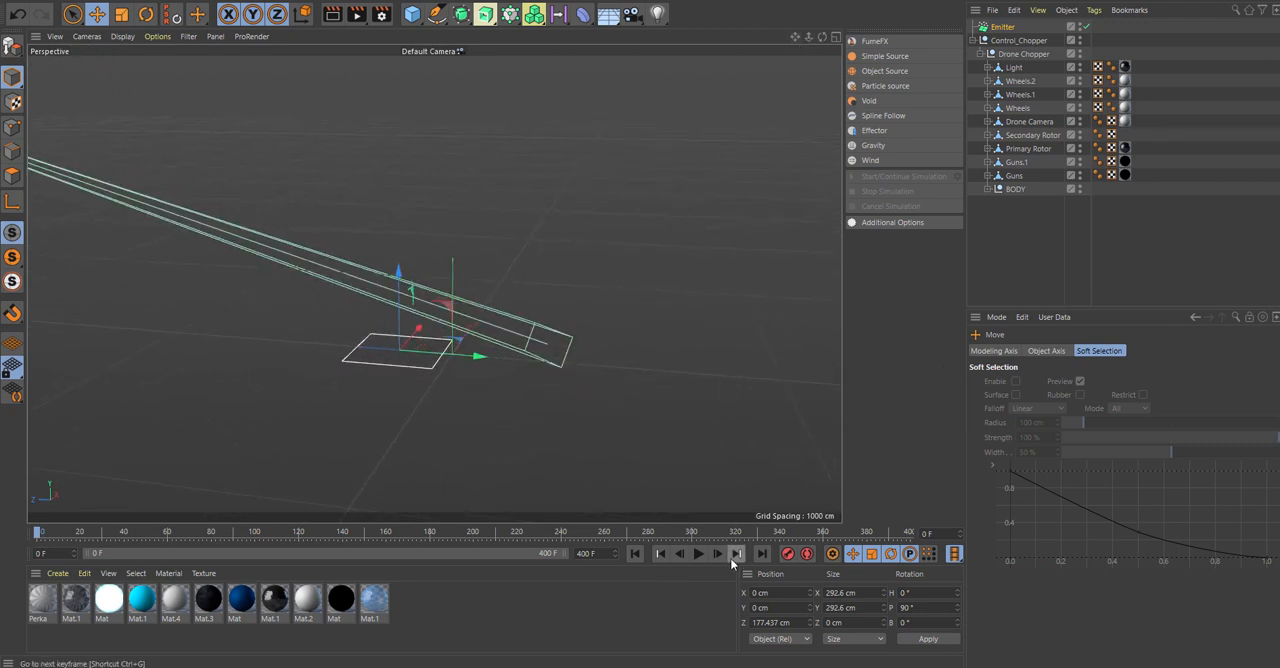
Change the emitter type to Cone and set its horizontal angle to 90°.
left_click(1007, 28)
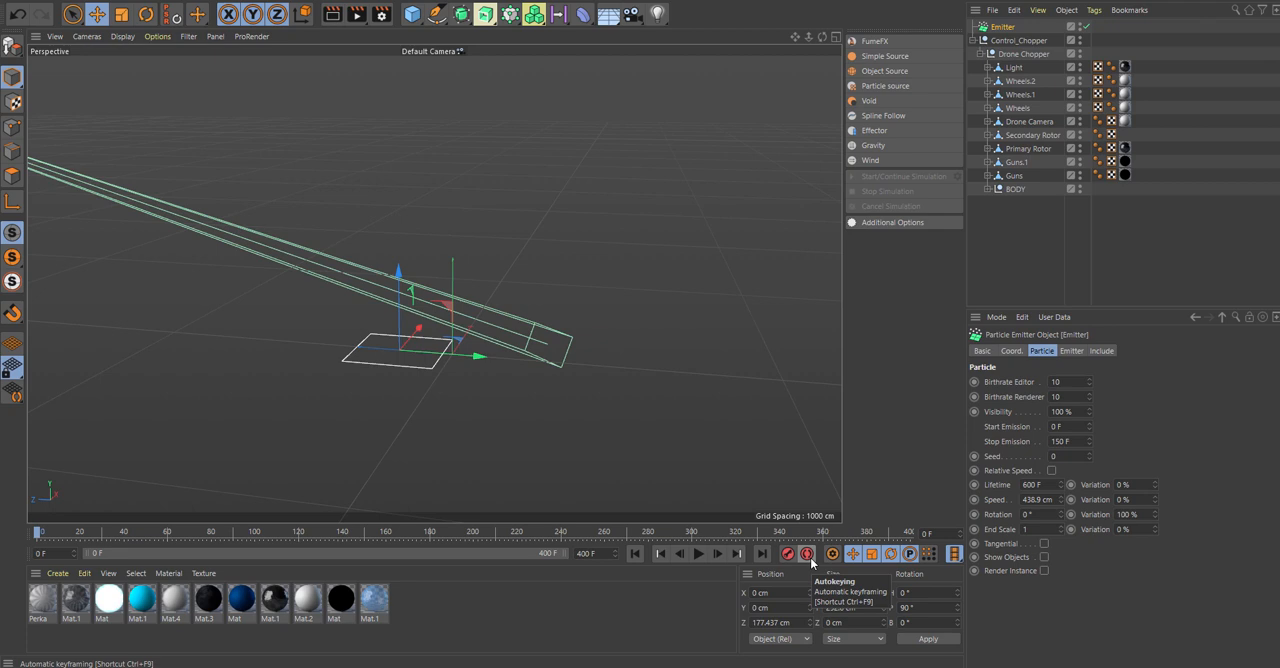
left_click(1073, 351)
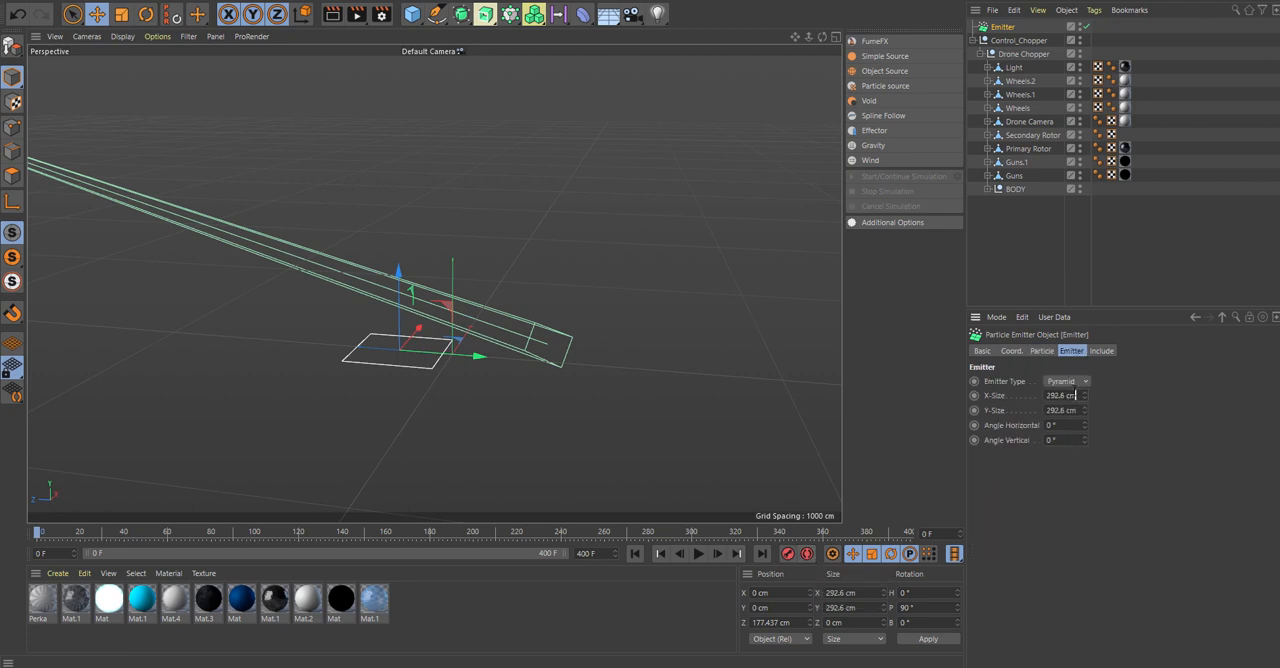
left_click(1066, 381)
left_click(1063, 414)
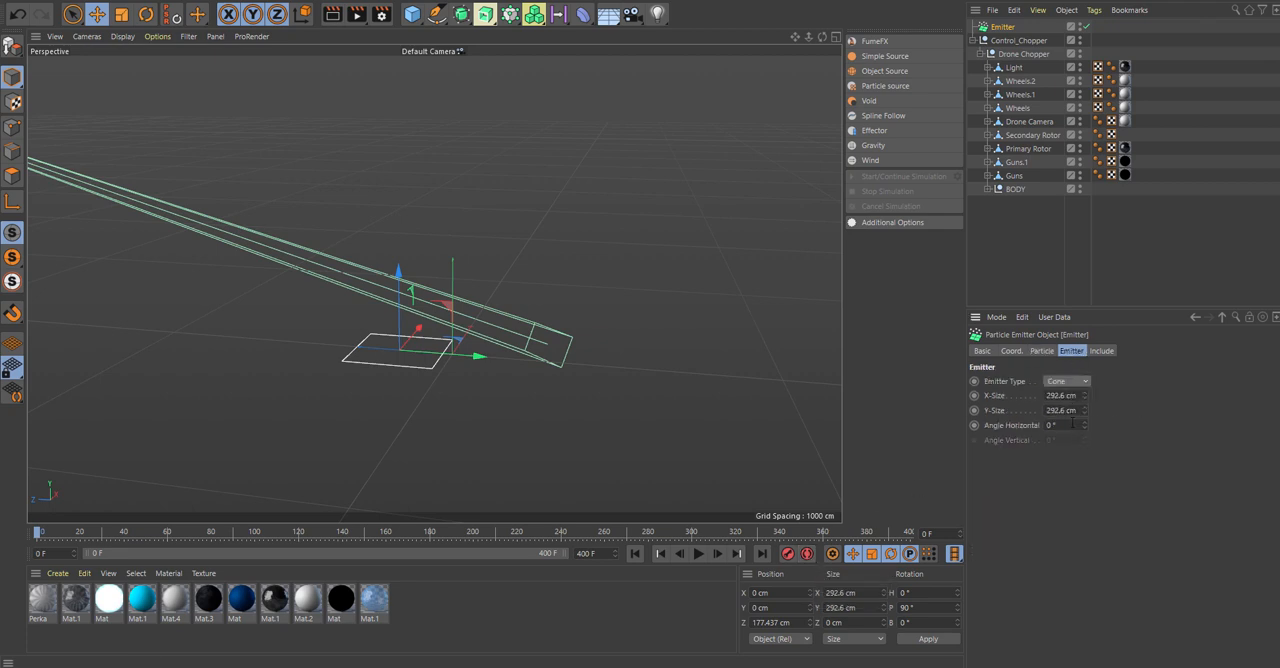
left_click(1072, 424)
type("90")
key("Return")
Preview the cone emitter's outward particle spread, then rewind to frame 0.
left_click(698, 553)
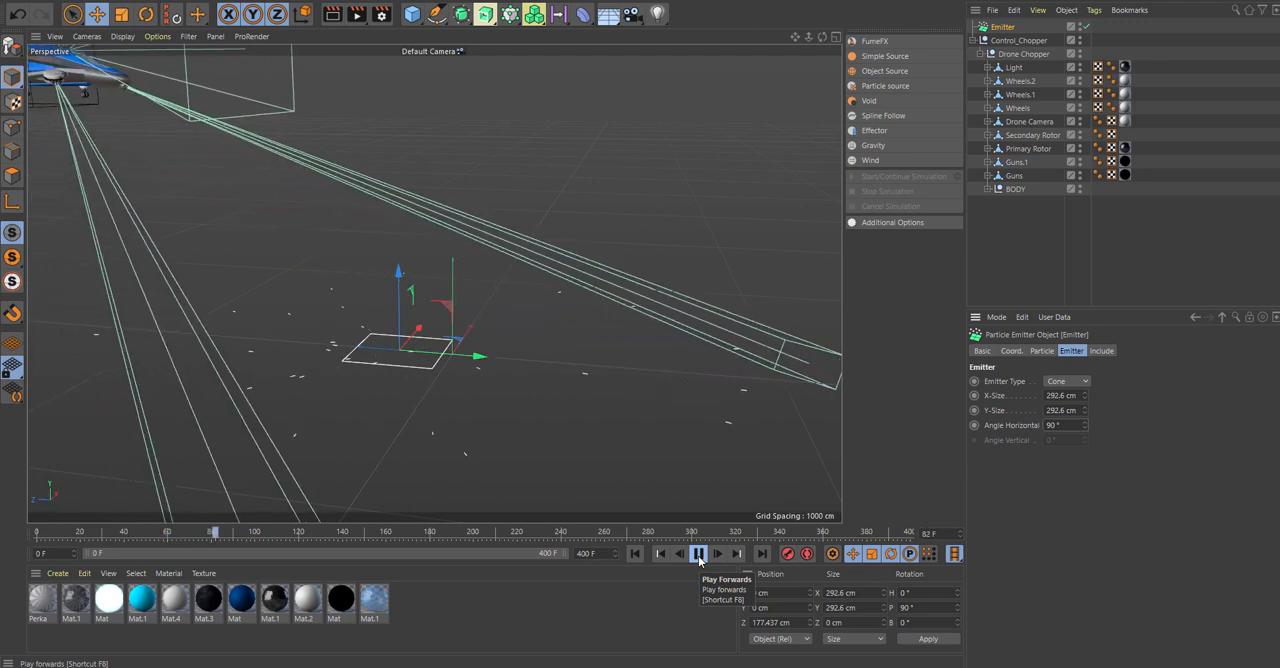
left_click(698, 553)
left_click(634, 553)
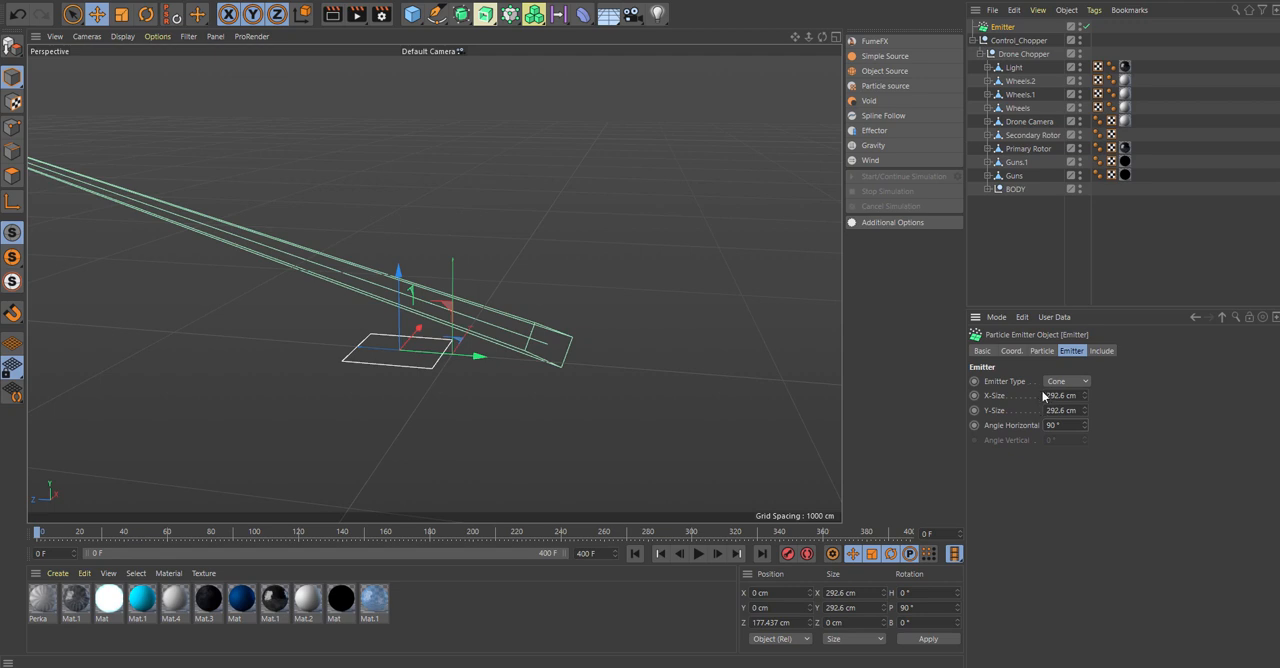
Set the emitter's particle speed to 1800 cm, stop emission to 600 F and lifetime to 11 F.
left_click(1041, 350)
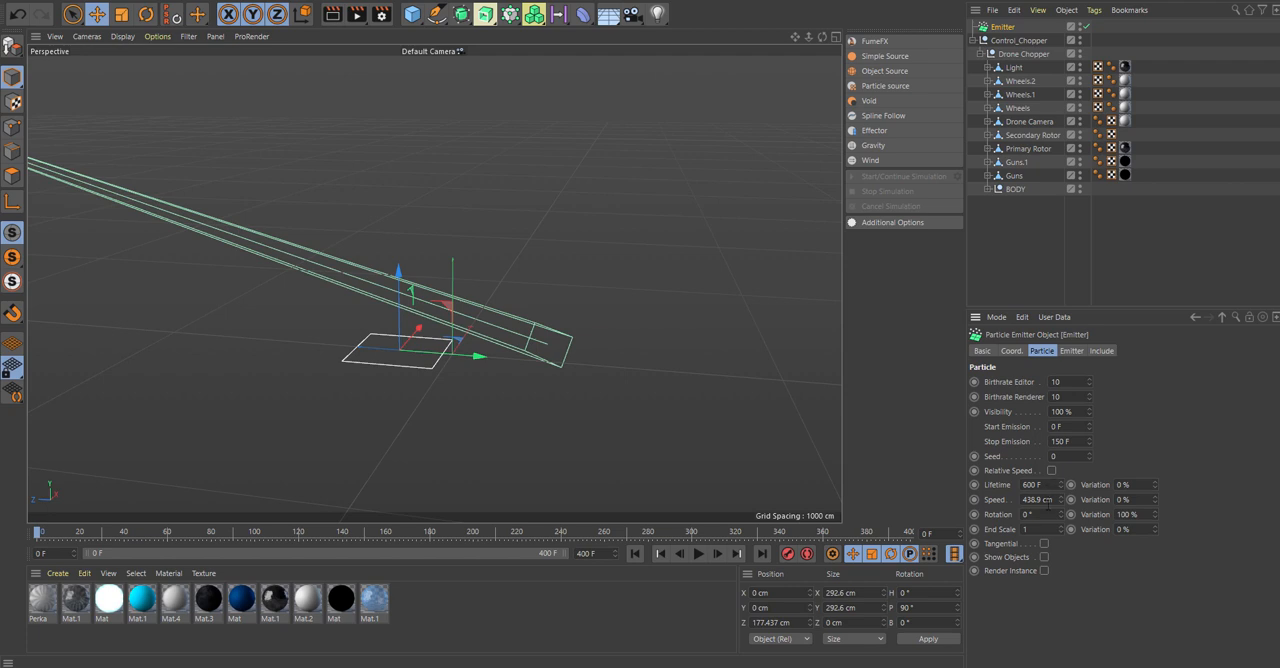
double_click(1037, 499)
key("BackSpace")
left_click(1079, 440)
key("BackSpace")
left_click_drag(1047, 486, 925, 484)
type("11")
left_click(626, 598)
Play the animation from the start to check the faster, short-lived particles, and return to frame 0.
left_click(635, 555)
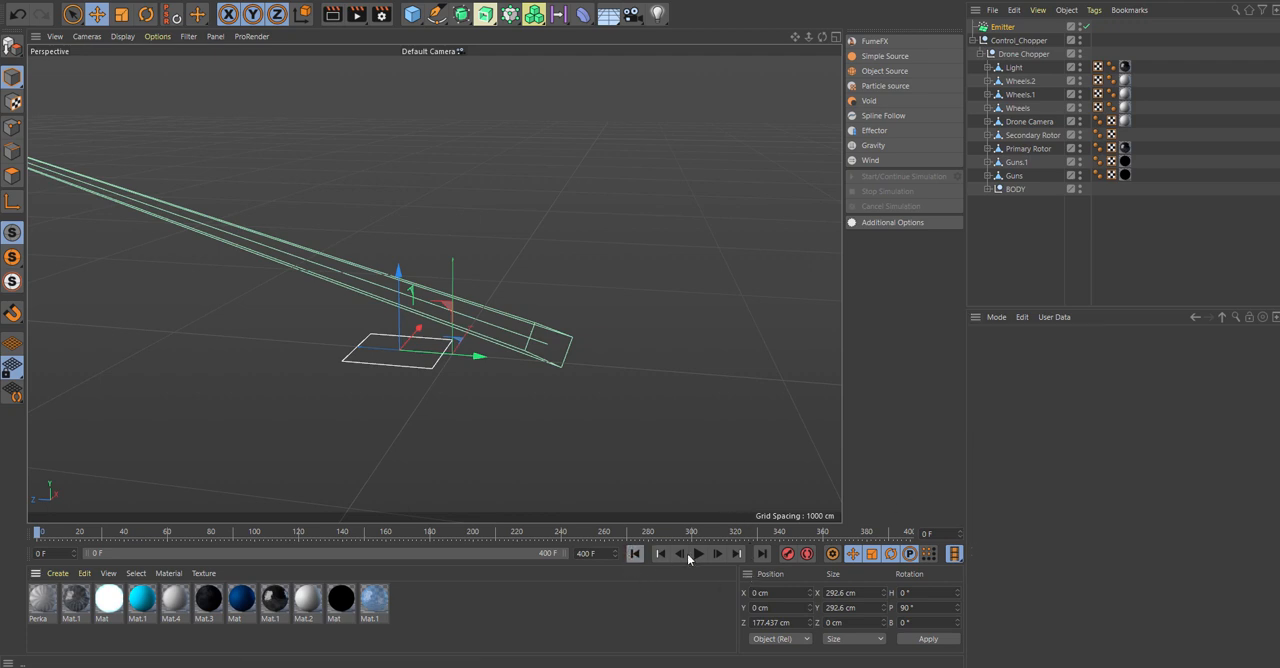
left_click(696, 557)
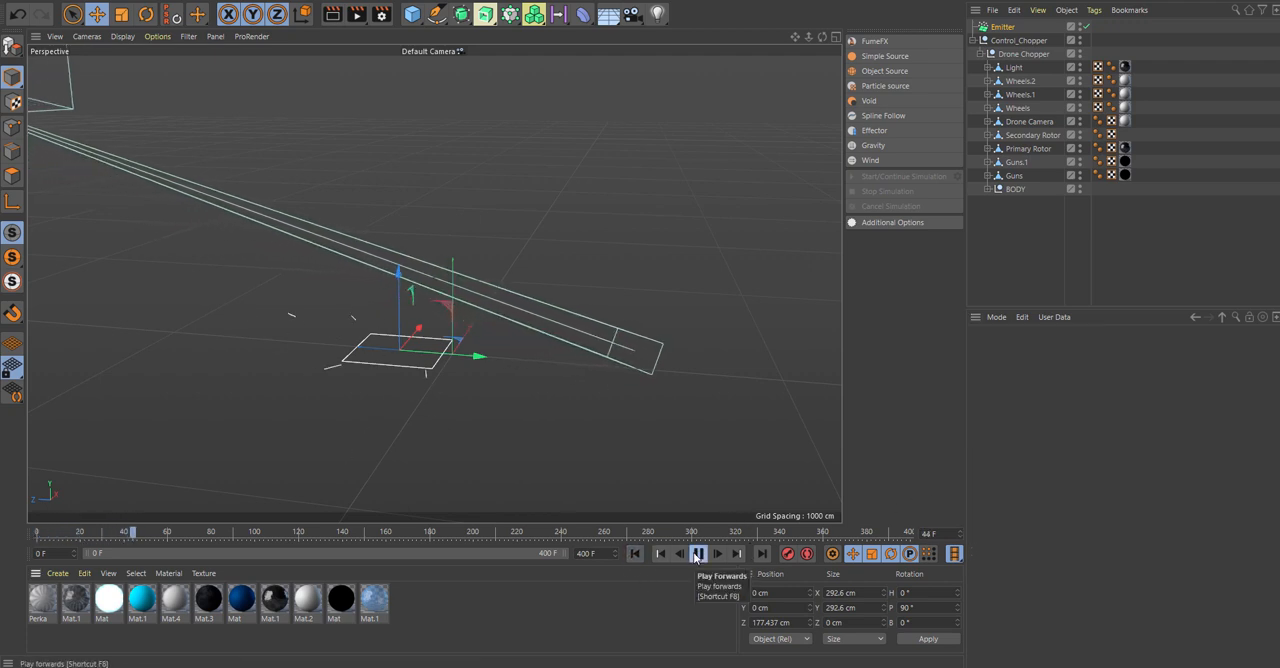
left_click(696, 555)
left_click(635, 554)
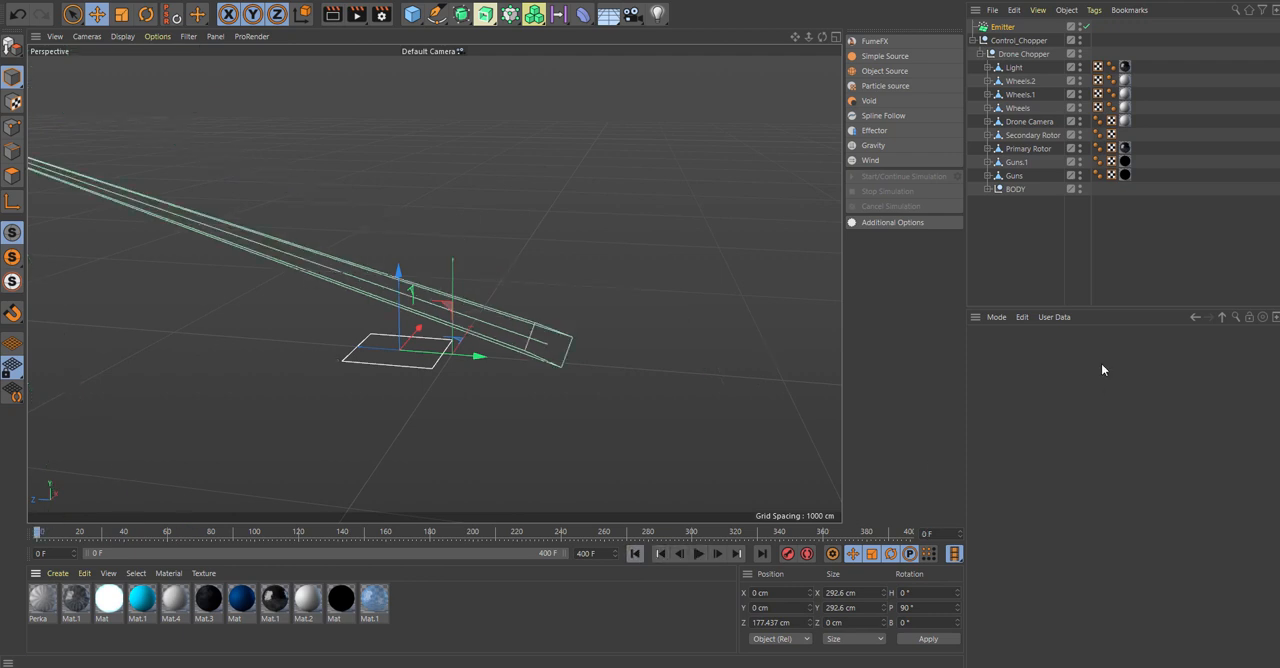
Set the emitter's editor and renderer birthrates to 1000 and play the animation to check the particle density under the helicopter.
left_click(1003, 27)
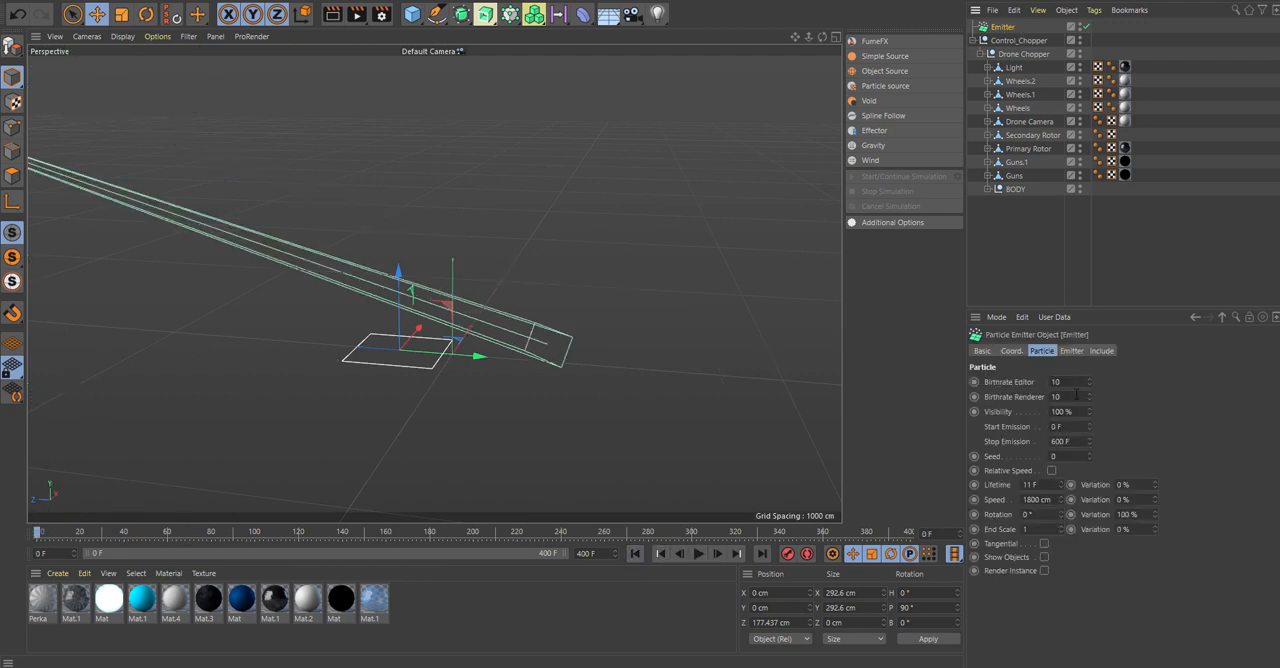
double_click(1056, 381)
type("1000")
left_click(699, 554)
scroll(549, 294, "down", 3)
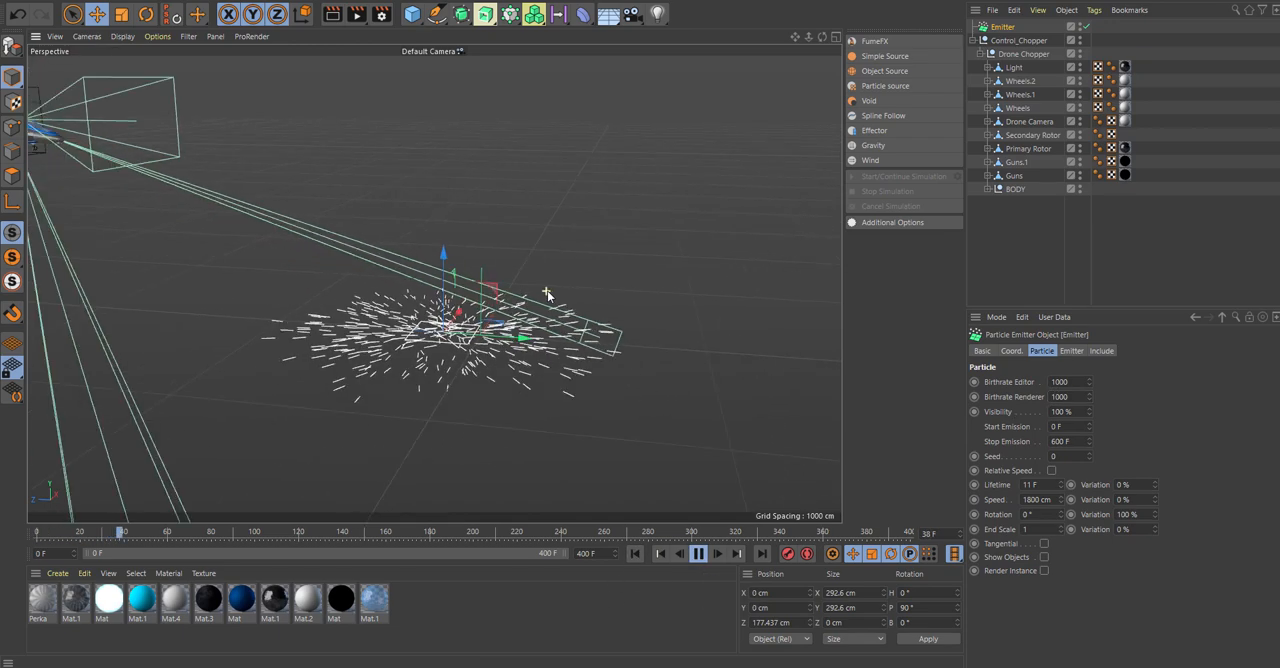
mouse_move(684, 276)
left_mouse_down("alt")
mouse_move(690, 262)
mouse_move(671, 289)
left_mouse_up("alt")
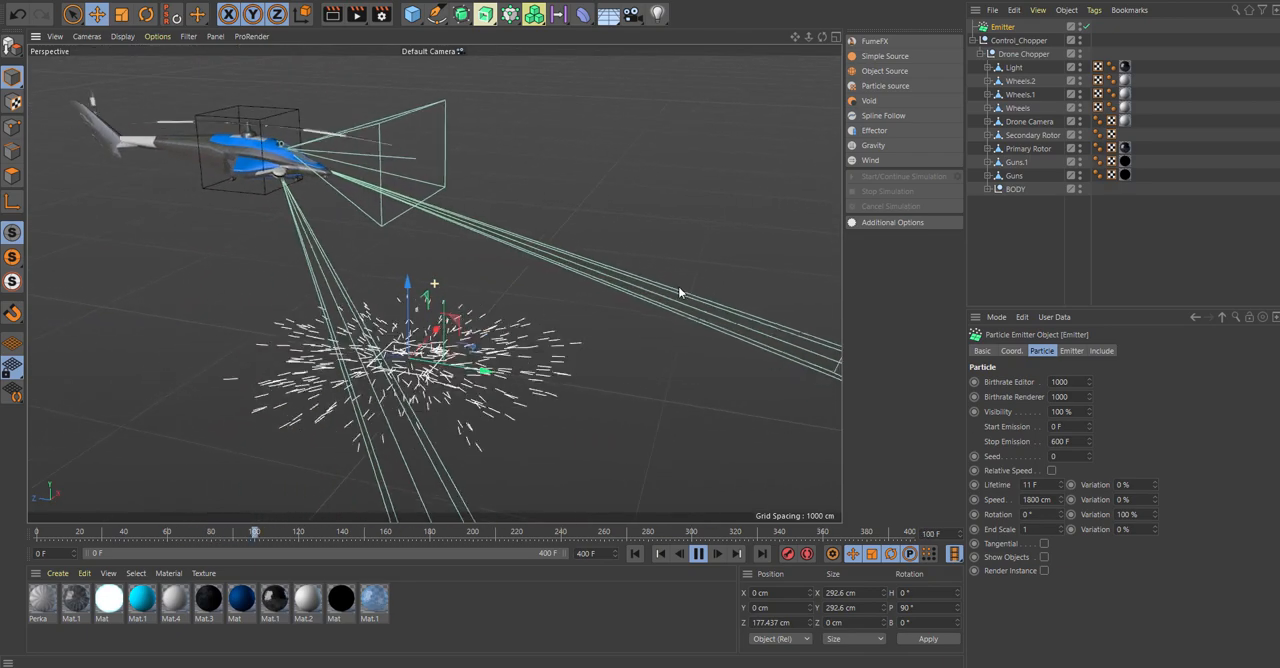
Replay the animation from the start to check the particle burst beneath the helicopter, and return to frame 0.
left_click(699, 556)
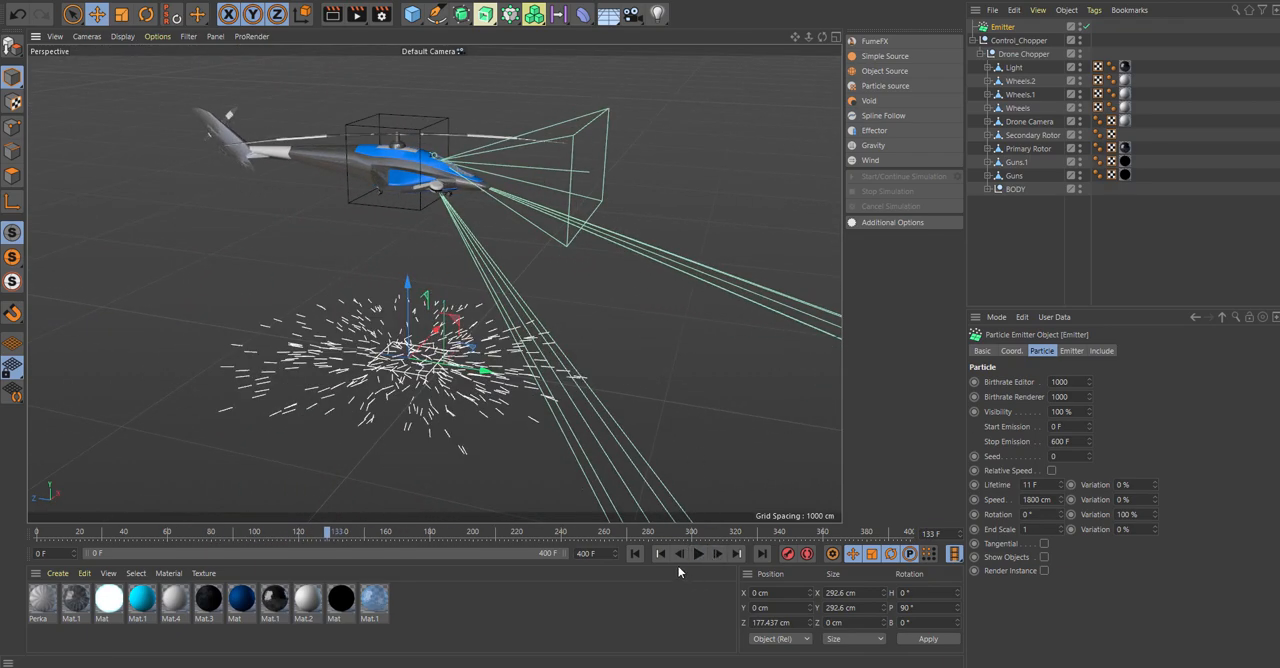
left_click(636, 555)
left_click(700, 557)
left_click(699, 556)
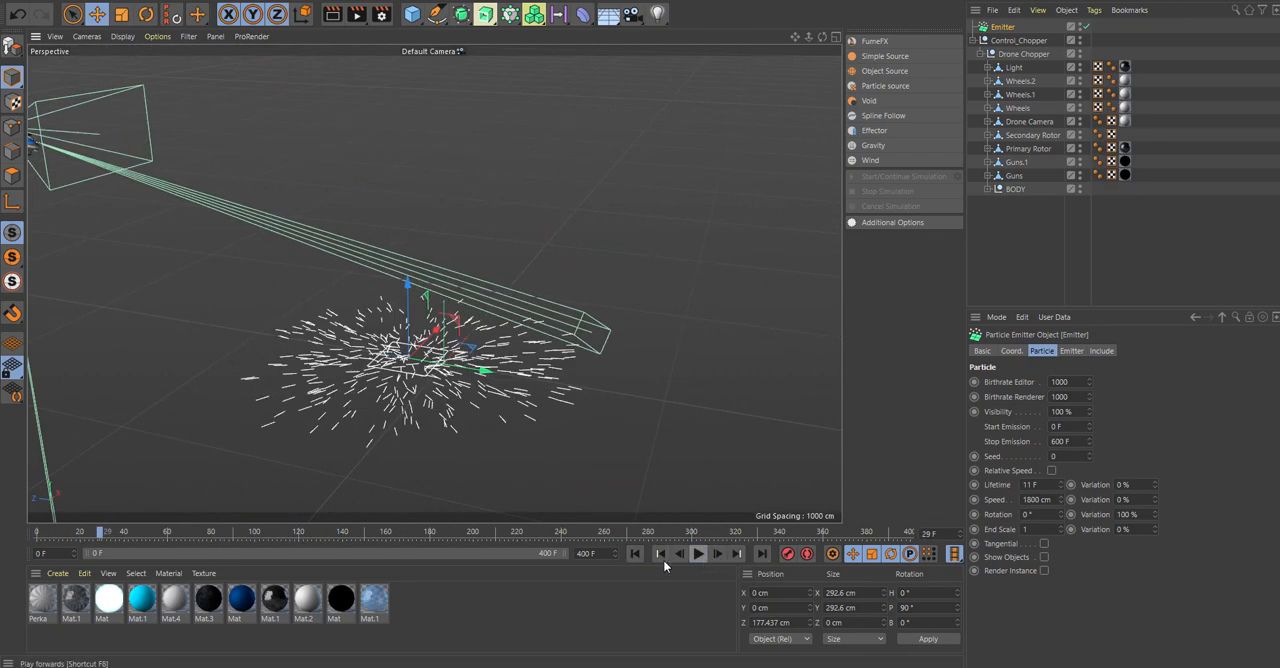
left_click(699, 556)
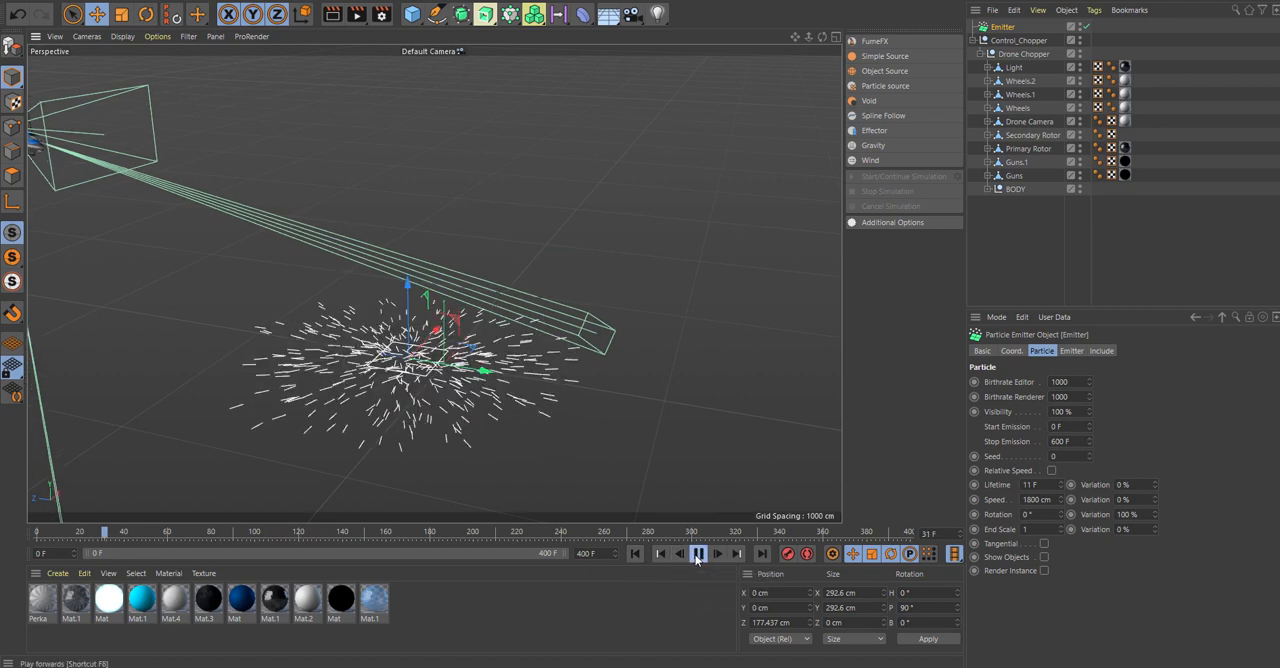
left_click(699, 556)
left_click(636, 556)
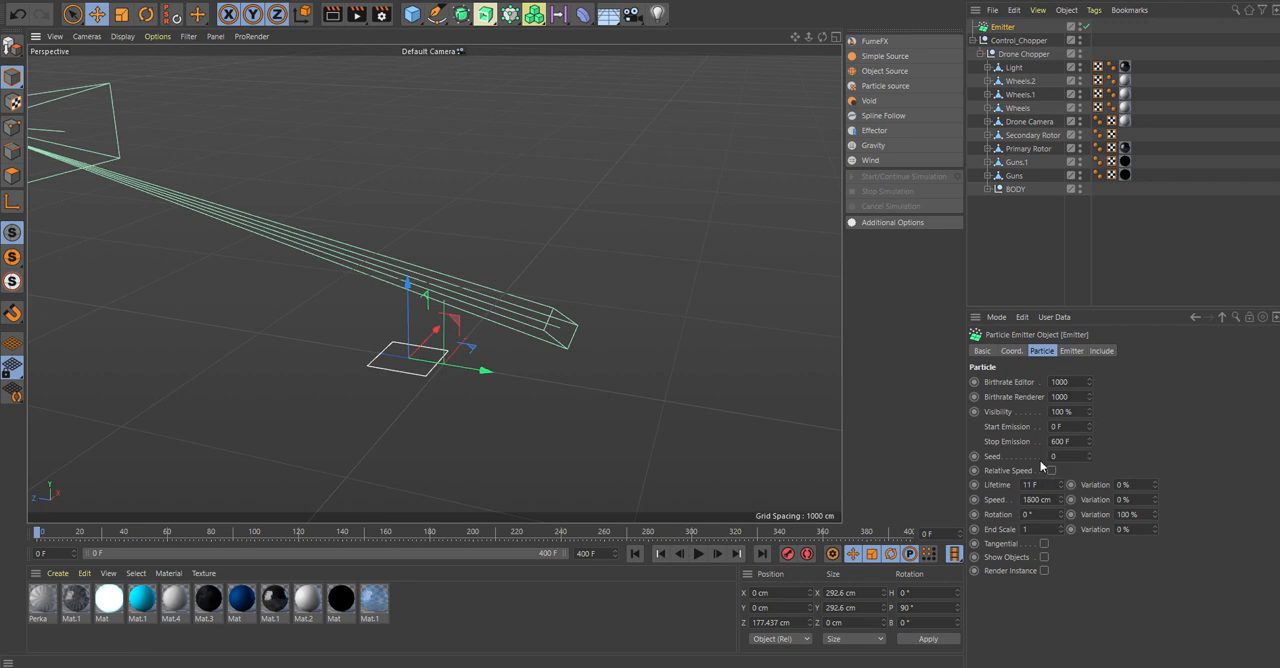
left_click(1012, 351)
left_click(1072, 351)
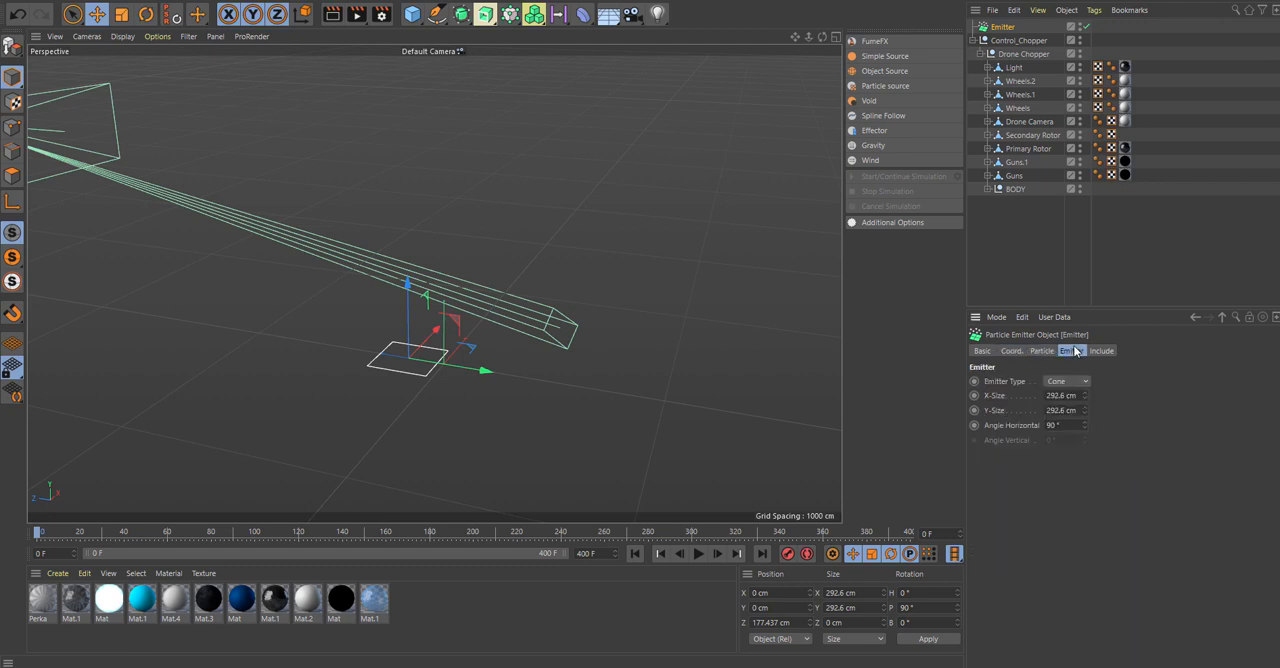
left_click(1042, 352)
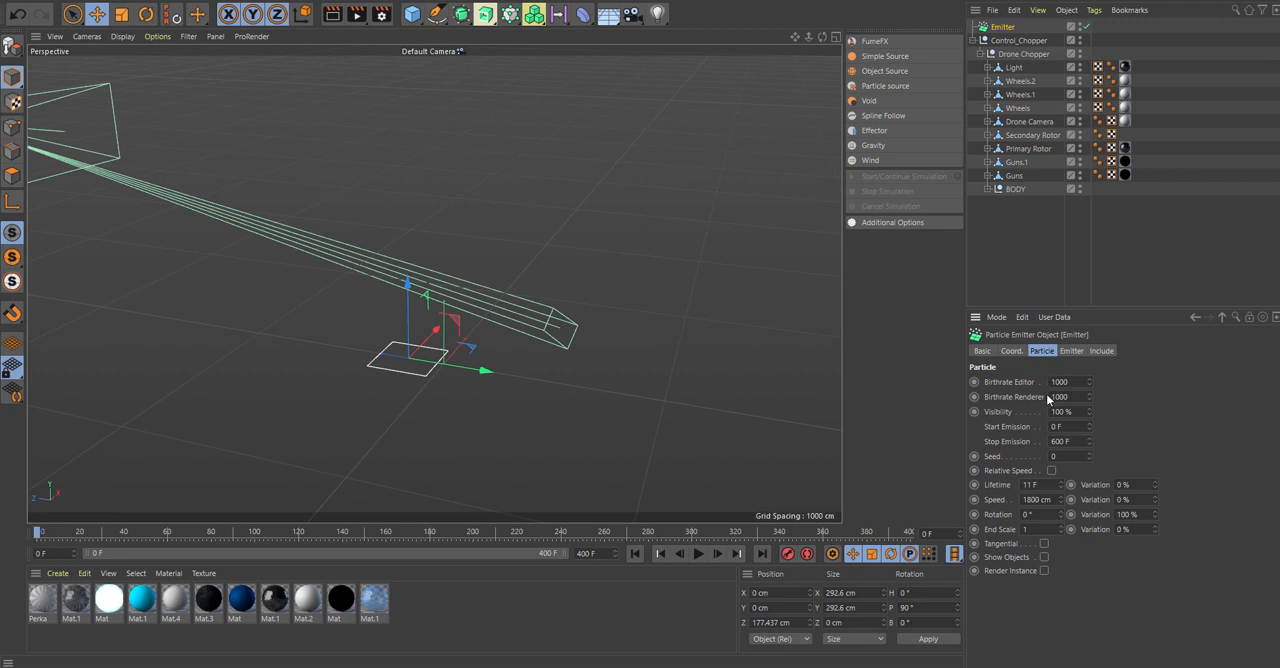
Add a Wind force to the scene and move it about 621 cm along Z, clear of the emitter.
left_click_drag(638, 353, 661, 337, "alt")
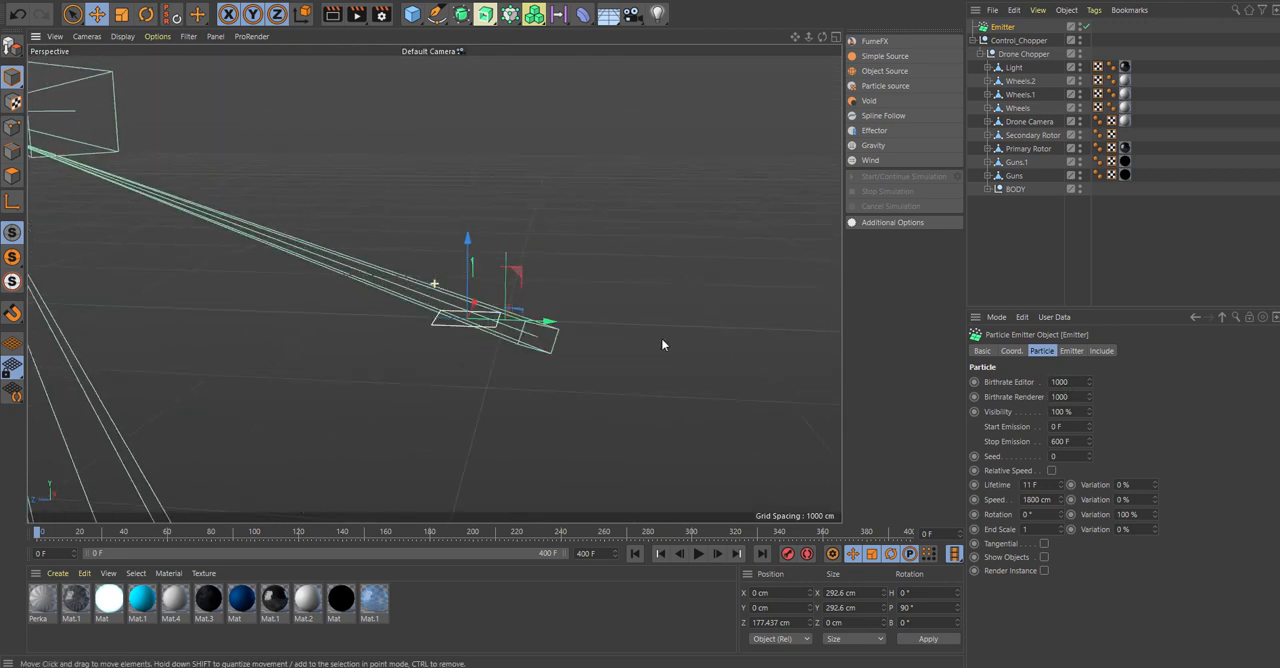
left_click(391, 0)
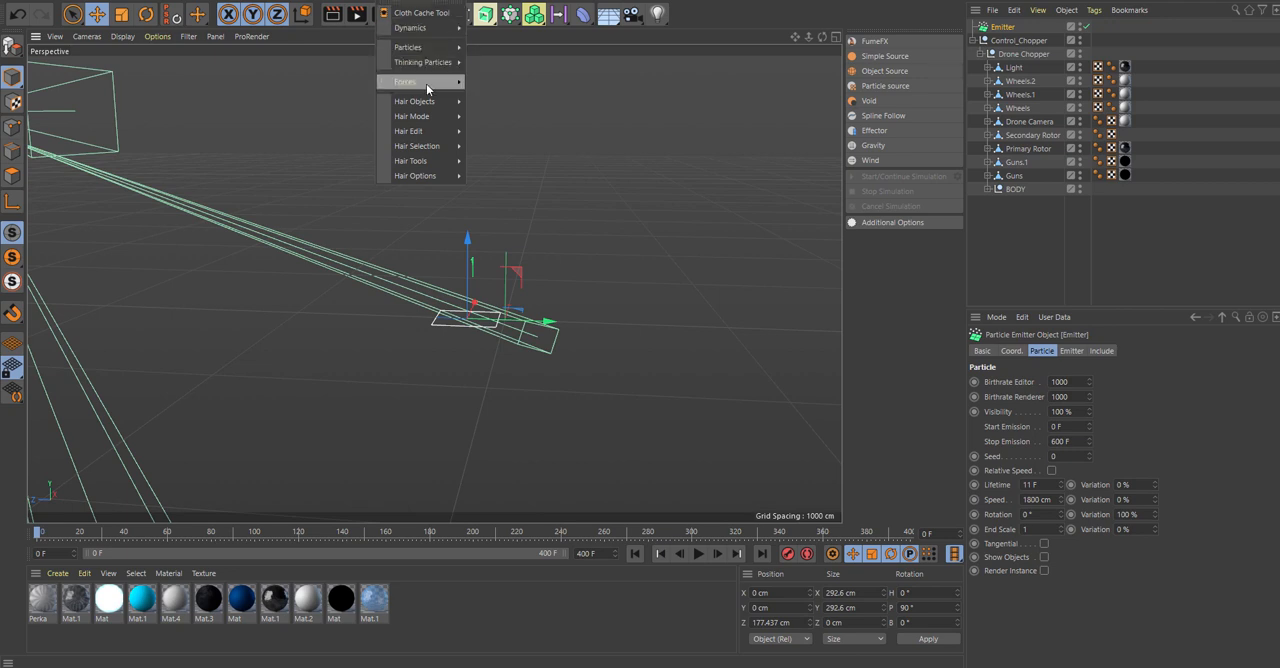
mouse_move(427, 86)
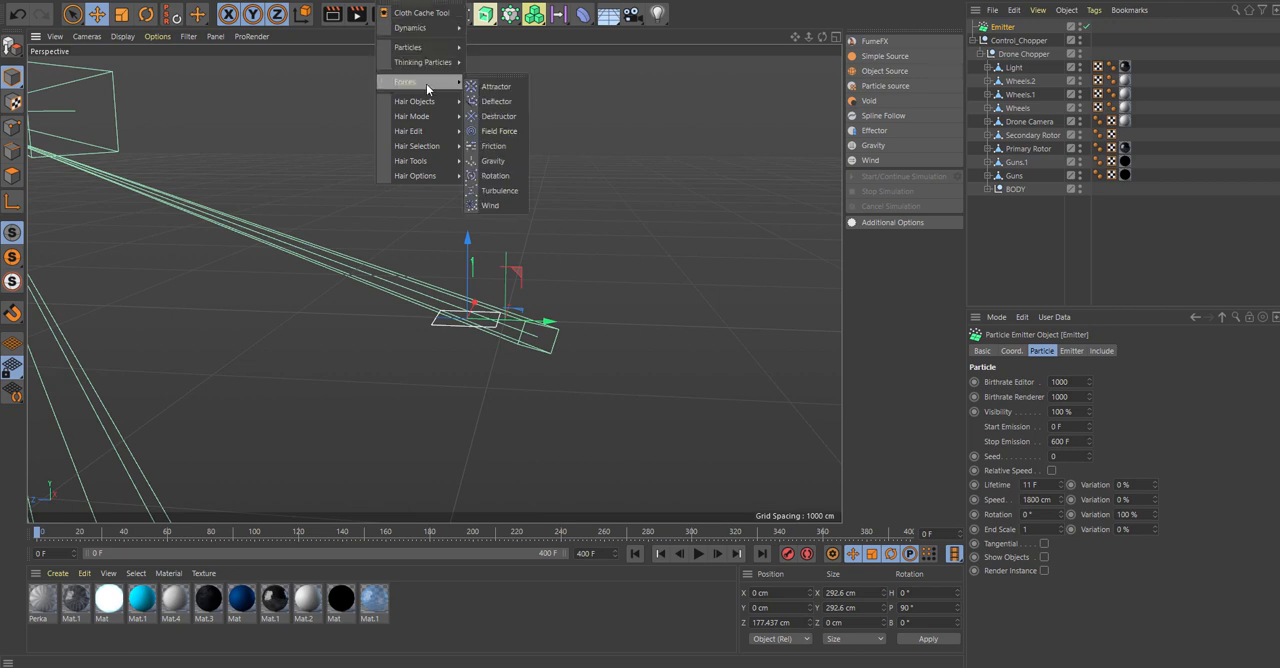
left_click(518, 205)
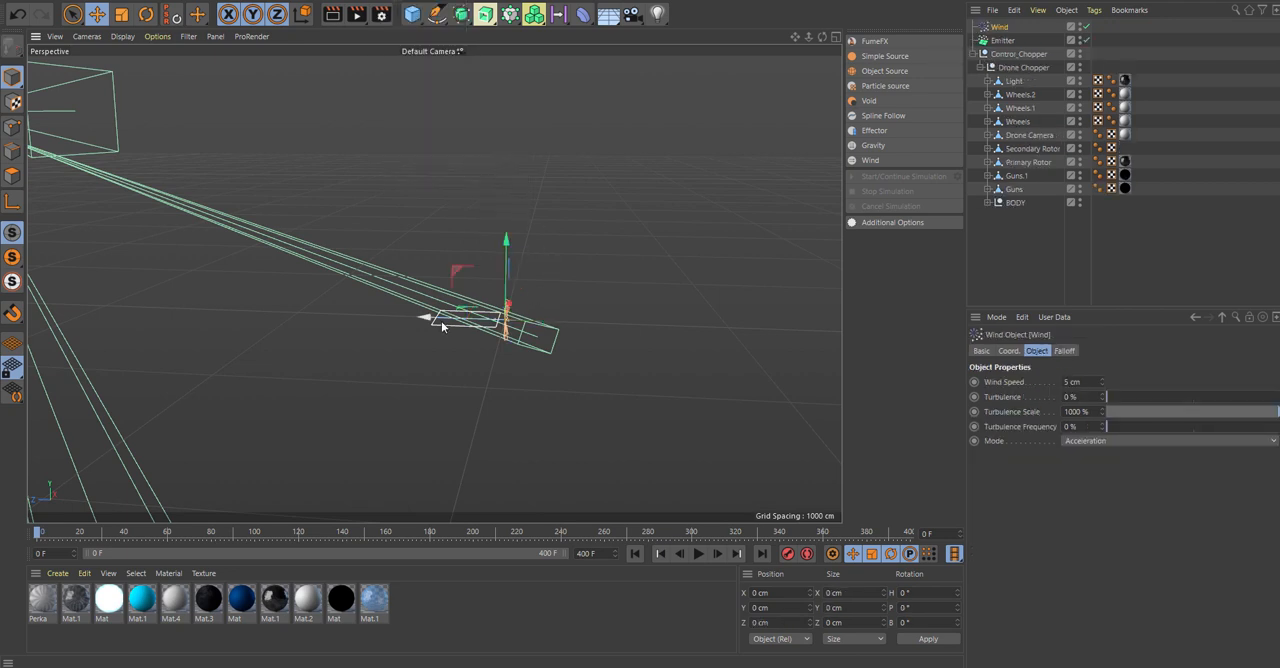
left_click_drag(441, 321, 308, 318)
scroll(375, 315, "up", 4)
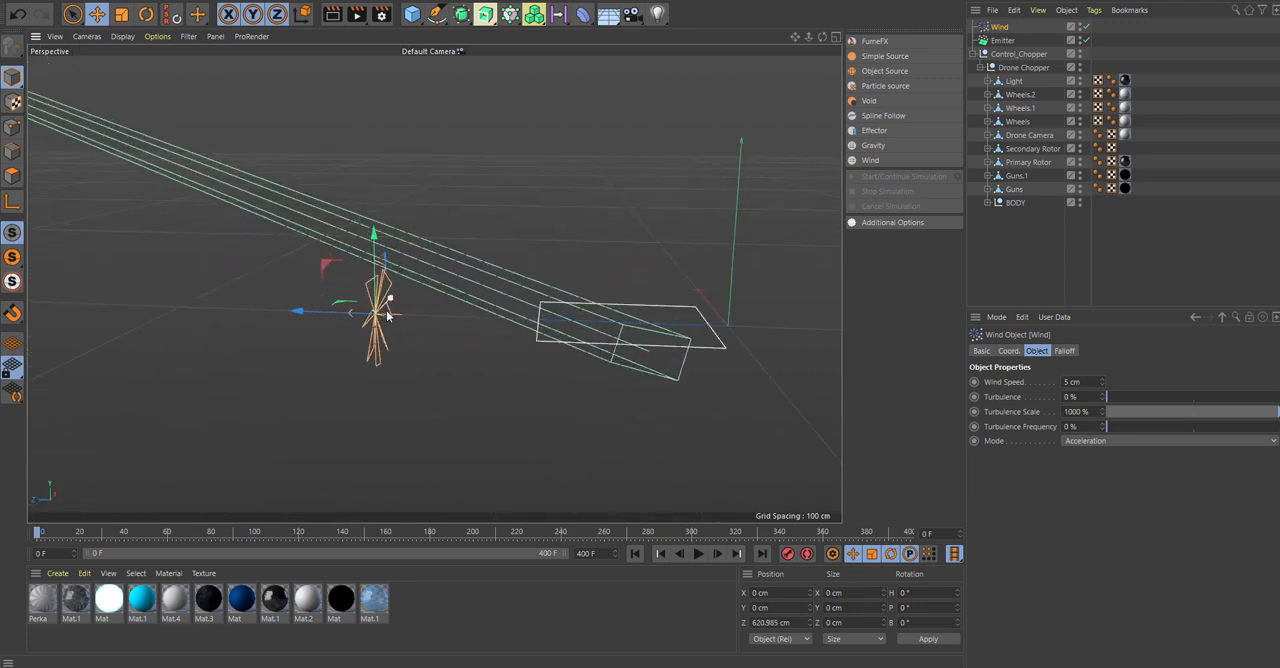
scroll(435, 330, "up", 2)
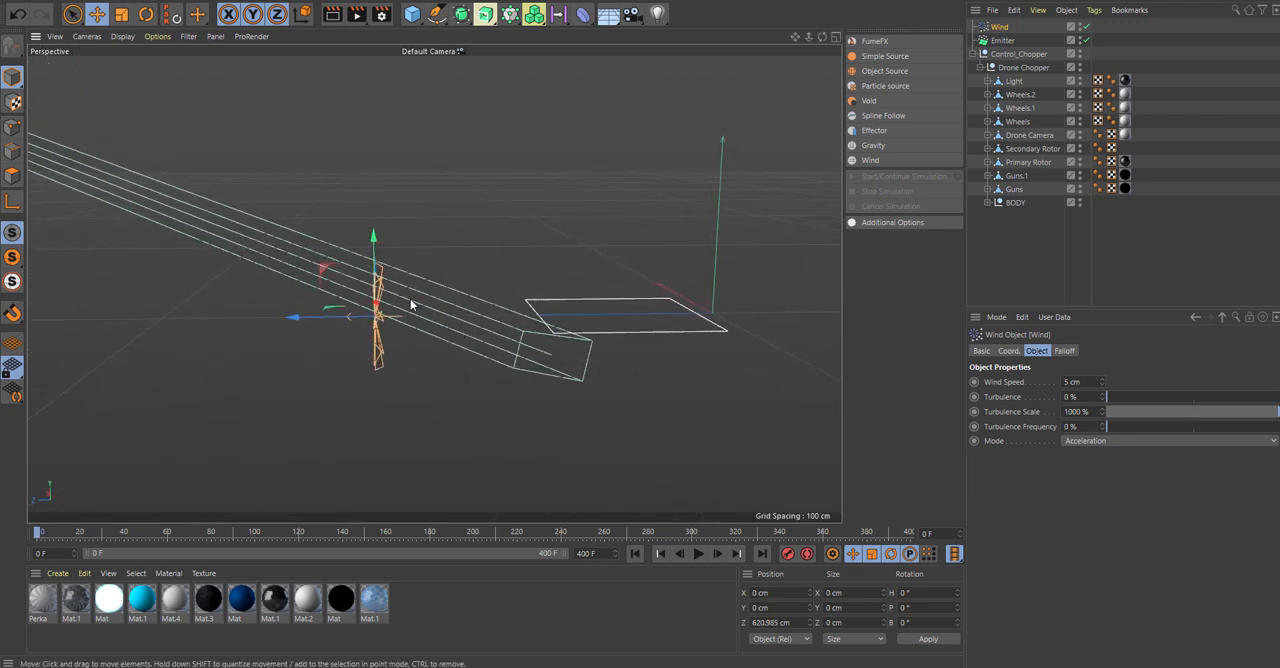
Rotate the Wind to a pitch of about 93° so it blows upward, and place it beneath the emitter at about Y -161 cm, Z 156 cm.
key("r")
left_click_drag(334, 287, 703, 303)
key("e")
left_click_drag(767, 278, 736, 277, "alt")
left_click_drag(647, 268, 650, 348)
left_click_drag(777, 255, 780, 243, "alt")
Play the animation and restart it once to check how the wind affects the particles.
left_click_drag(796, 37, 595, 90)
left_click(698, 553)
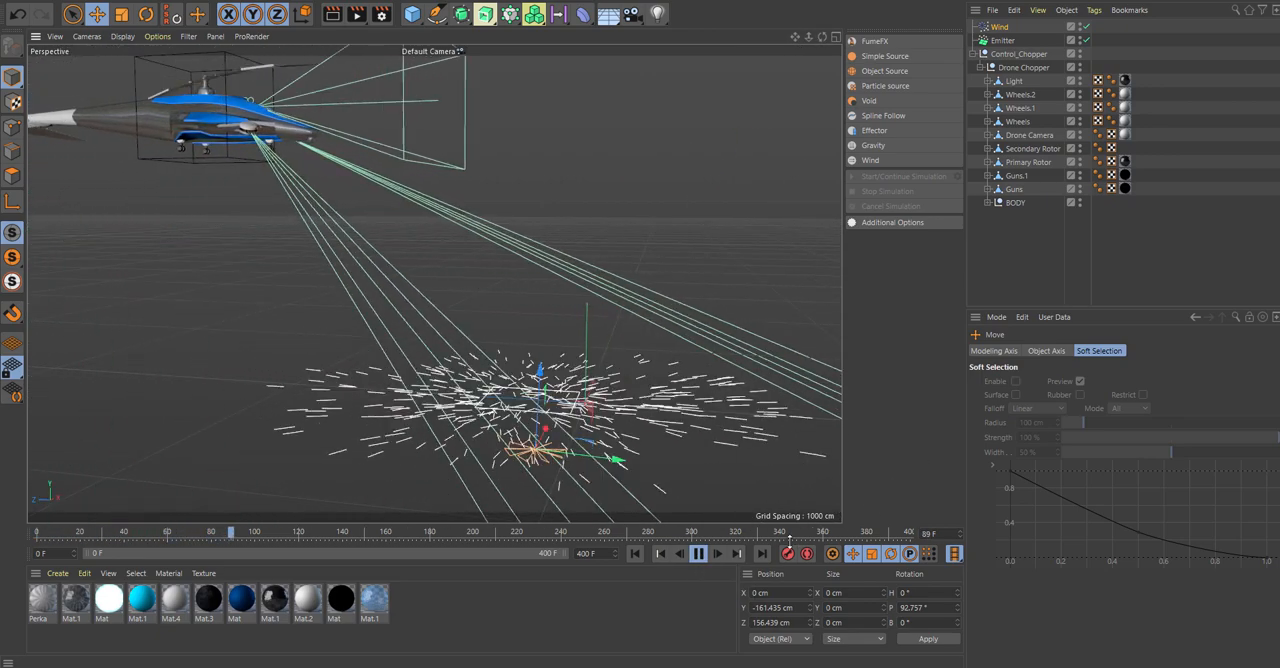
left_click(632, 555)
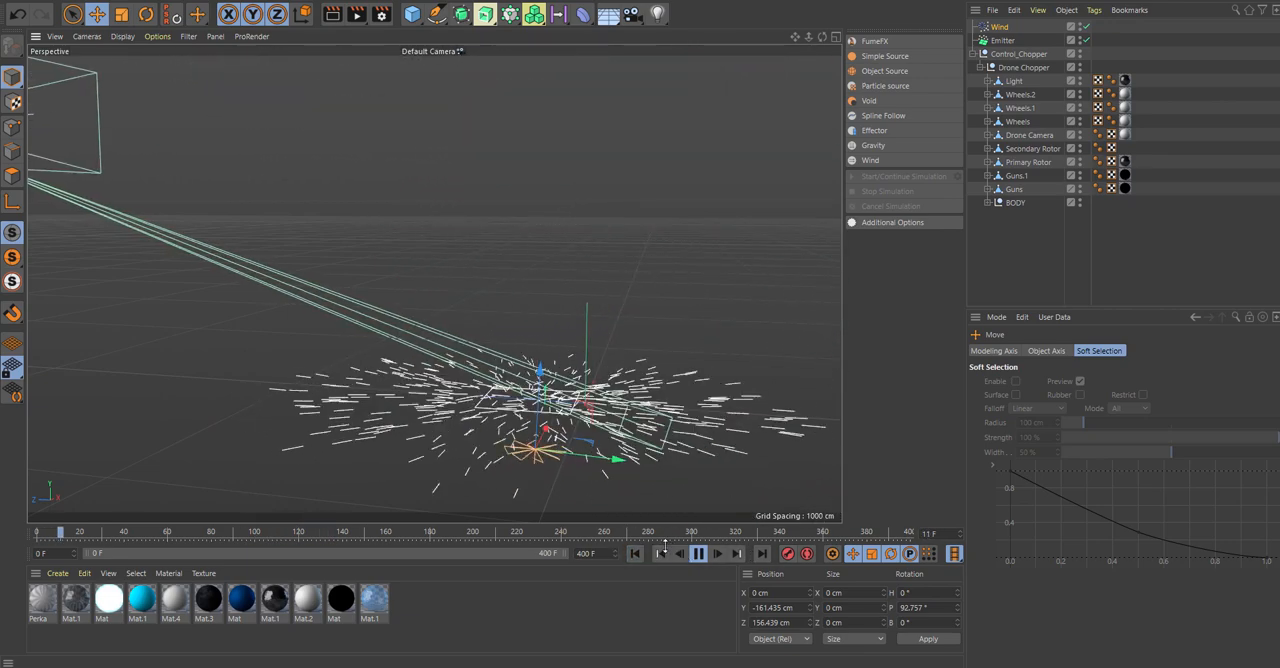
left_click(698, 554)
Set the Wind object's speed to 65 cm and its turbulence to 20%.
left_click(1000, 27)
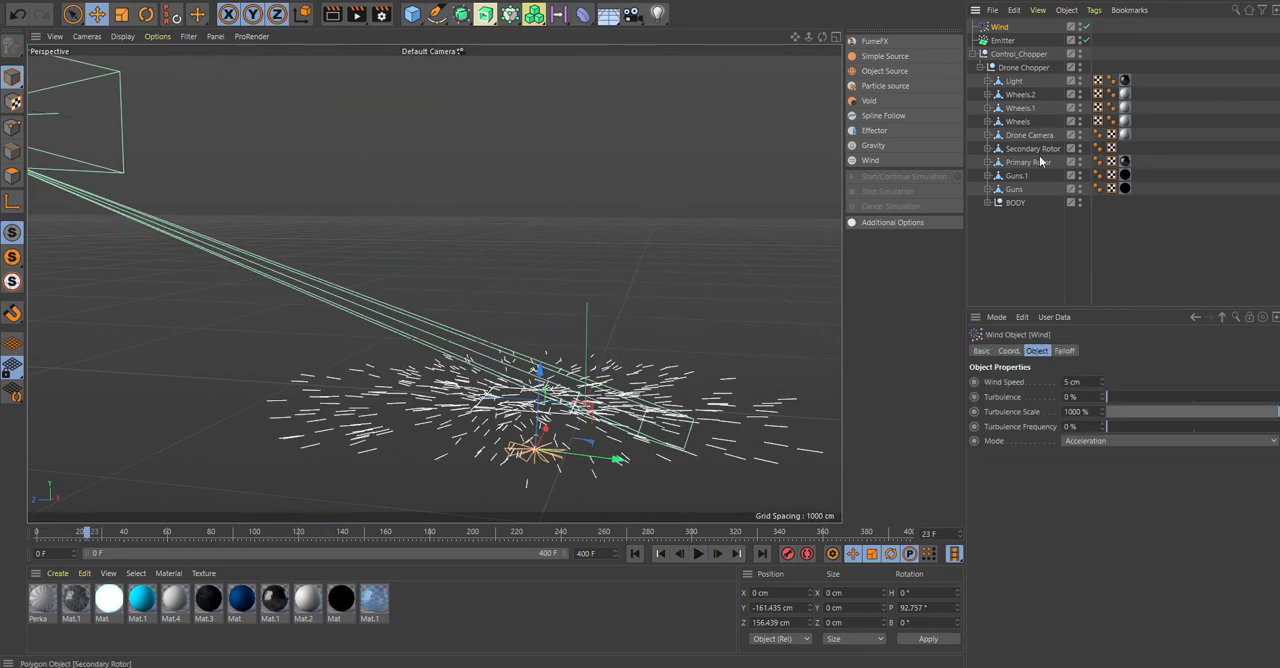
left_click(1086, 381)
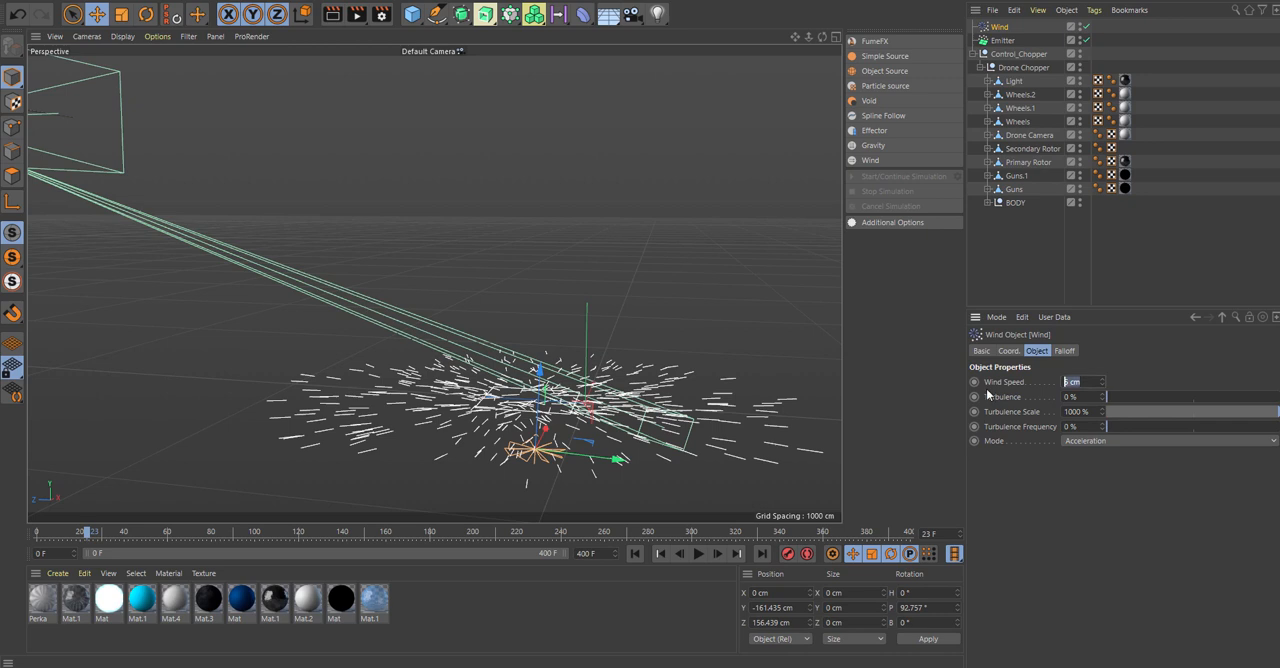
type("65")
left_click(1102, 400)
left_click(1090, 397)
type("20")
key("Return")
Play the animation to check the particles' upward lift from the stronger wind, and rewind to frame 0.
left_click(661, 554)
left_click(698, 553)
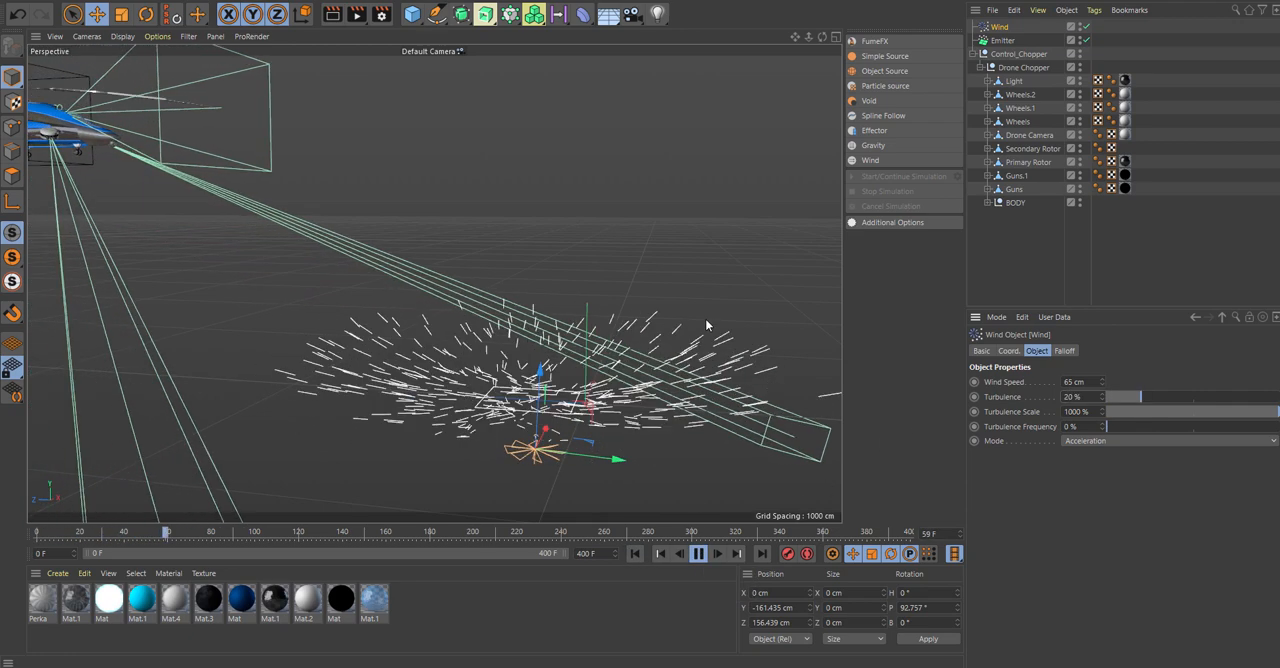
left_click(700, 554)
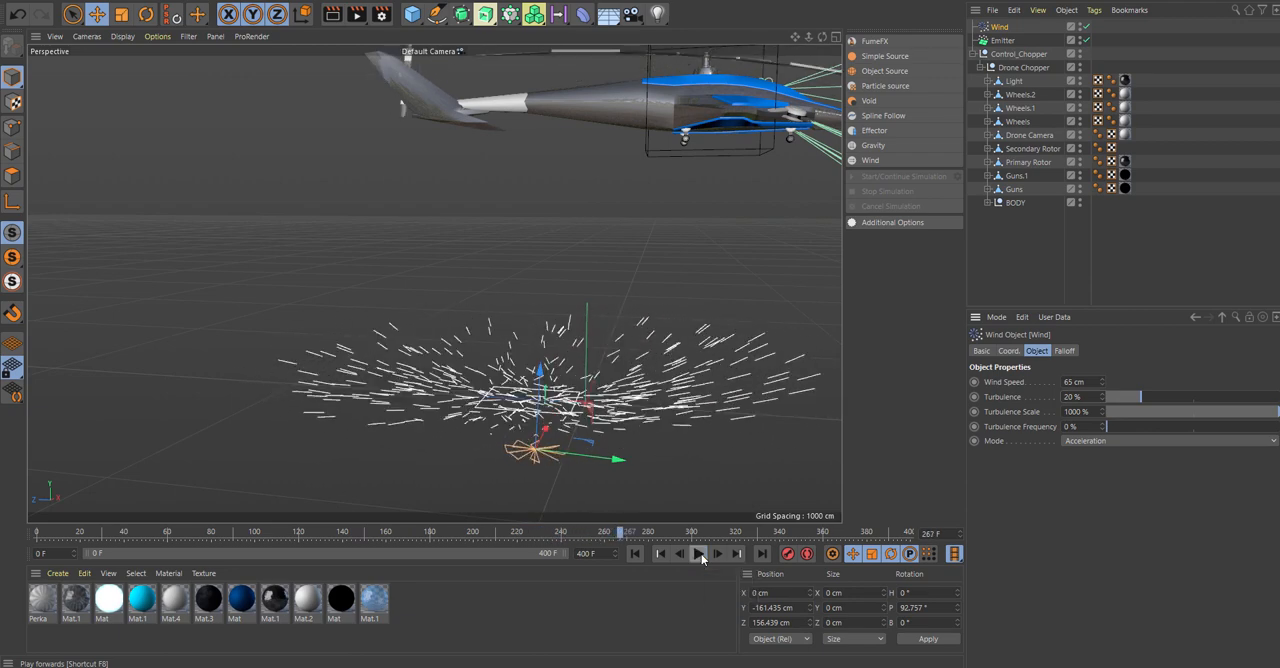
left_click(635, 553)
Add a FumeFX Particle source, collapse the Control_Chopper hierarchy and assign the Emitter to the source's Particles list.
scroll(695, 398, "down", 5)
scroll(720, 397, "down", 3)
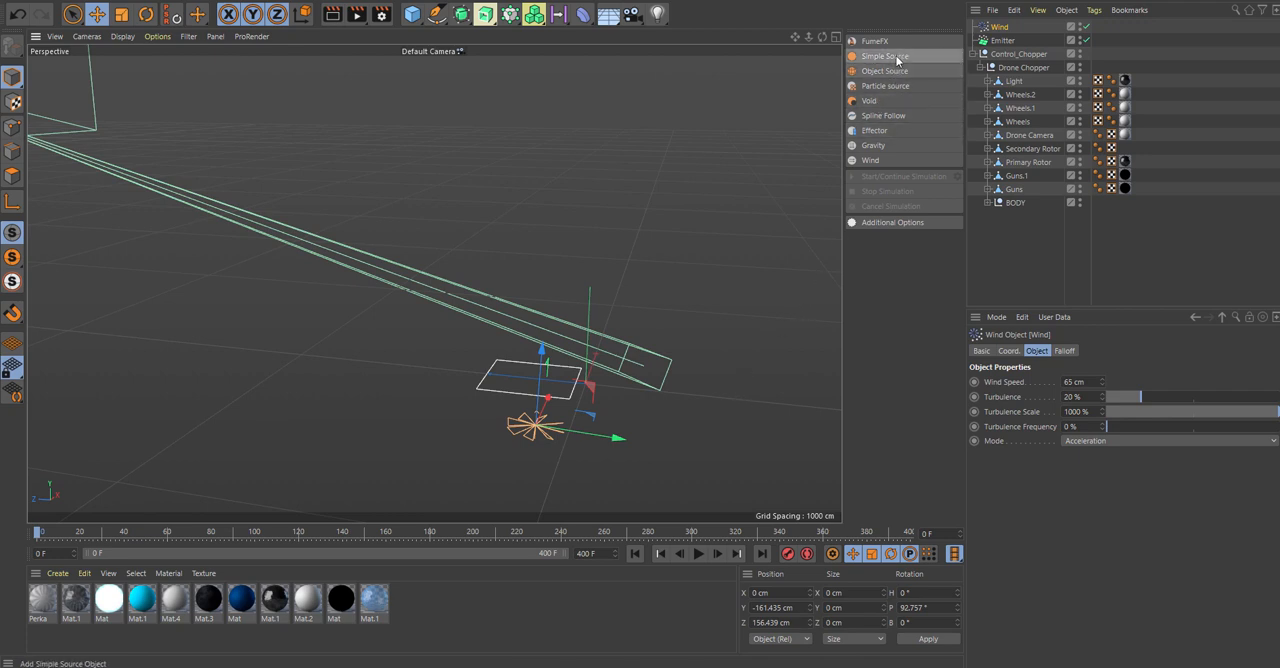
left_click(896, 88)
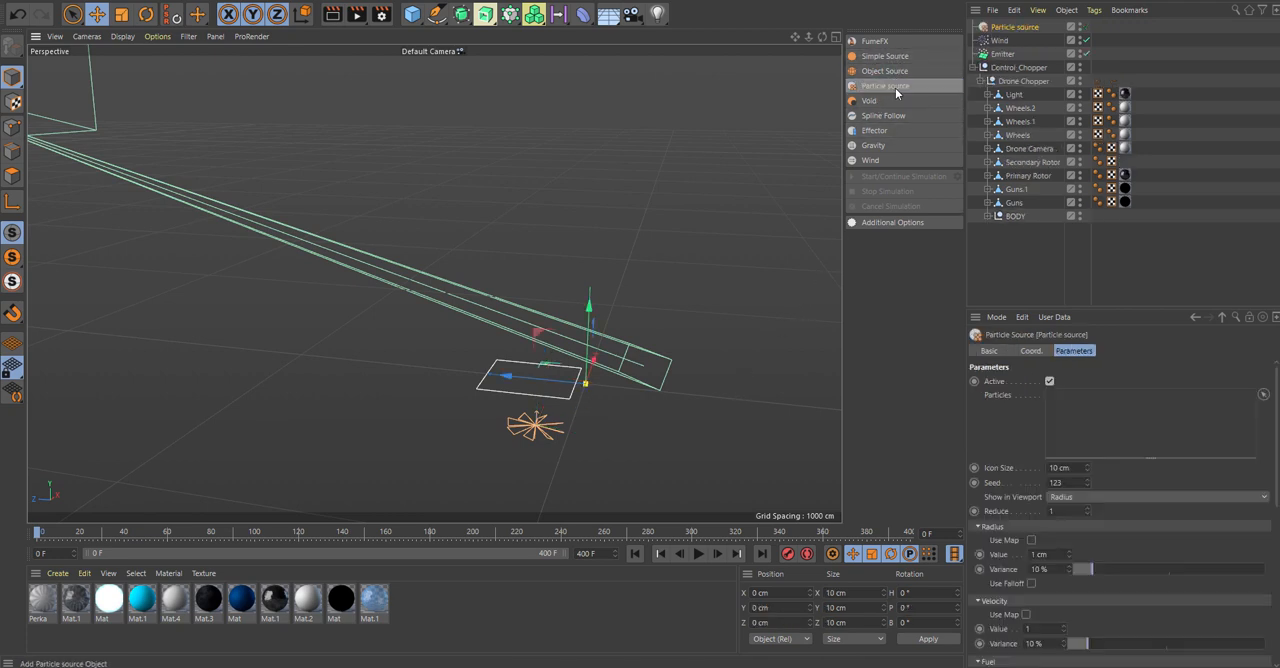
left_click(972, 67)
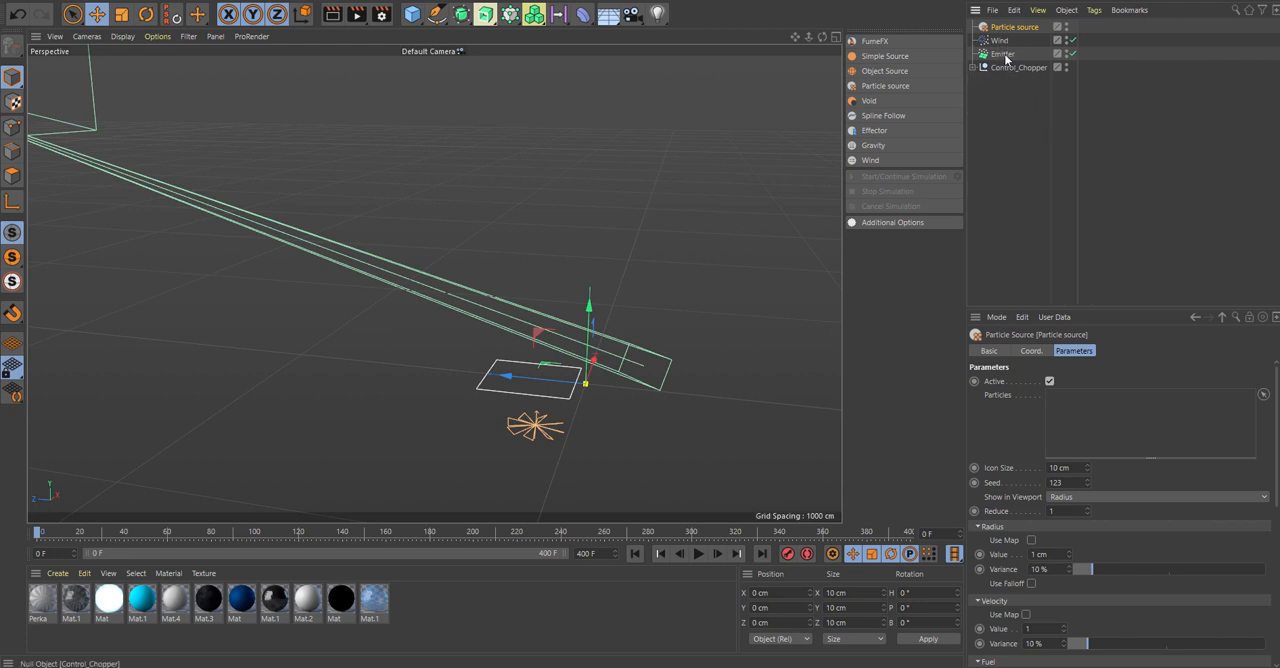
left_click_drag(1003, 54, 1074, 398)
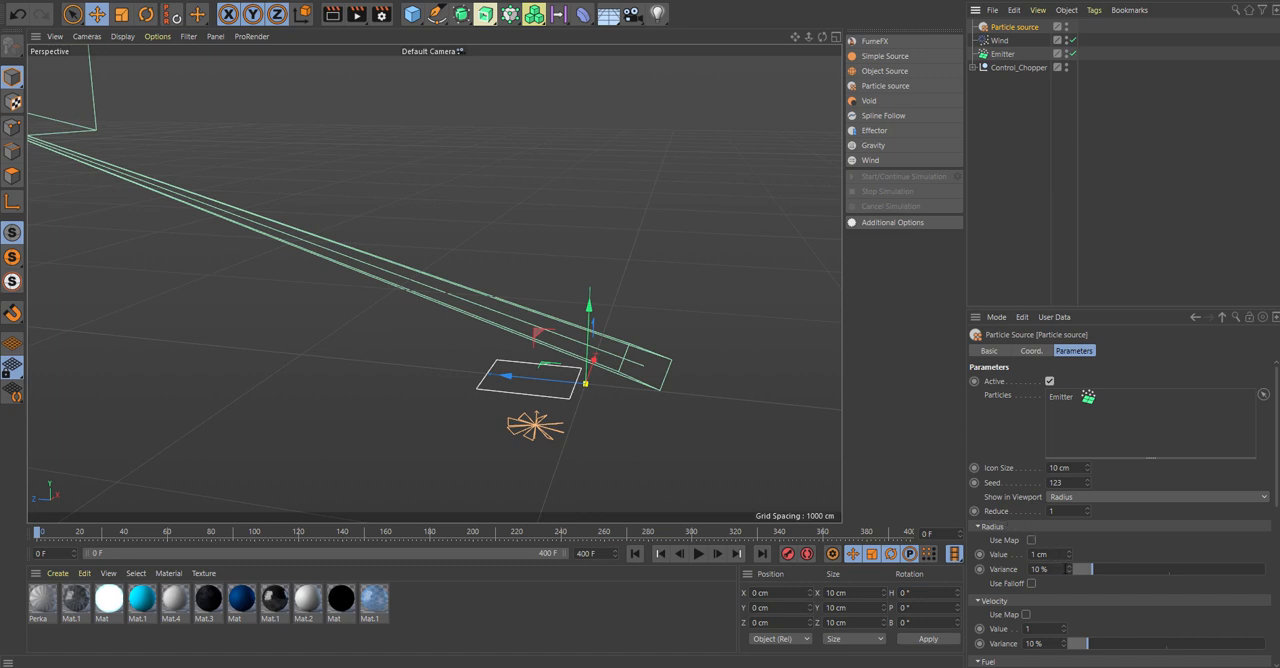
Go to frame 15 to show the emitted particles and set the Particle source's radius value to 40 cm.
mouse_move(57, 532)
left_mouse_down()
mouse_move(45, 533)
mouse_move(70, 533)
left_mouse_up()
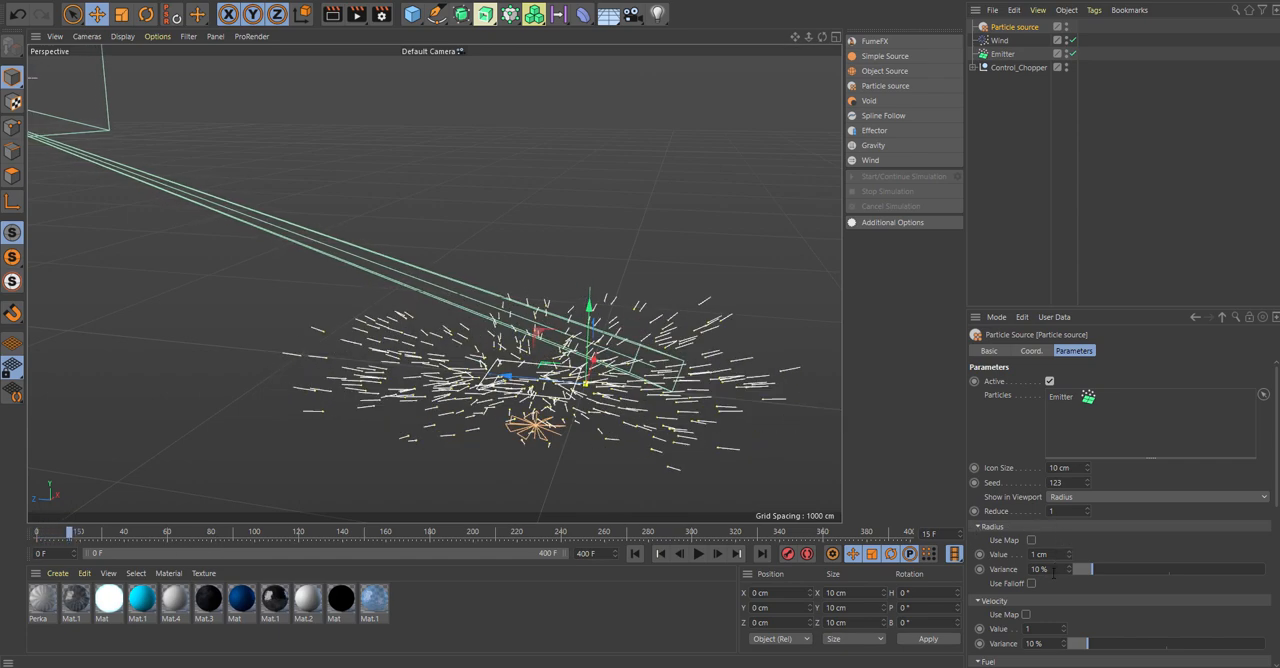
scroll(573, 404, "up", 6)
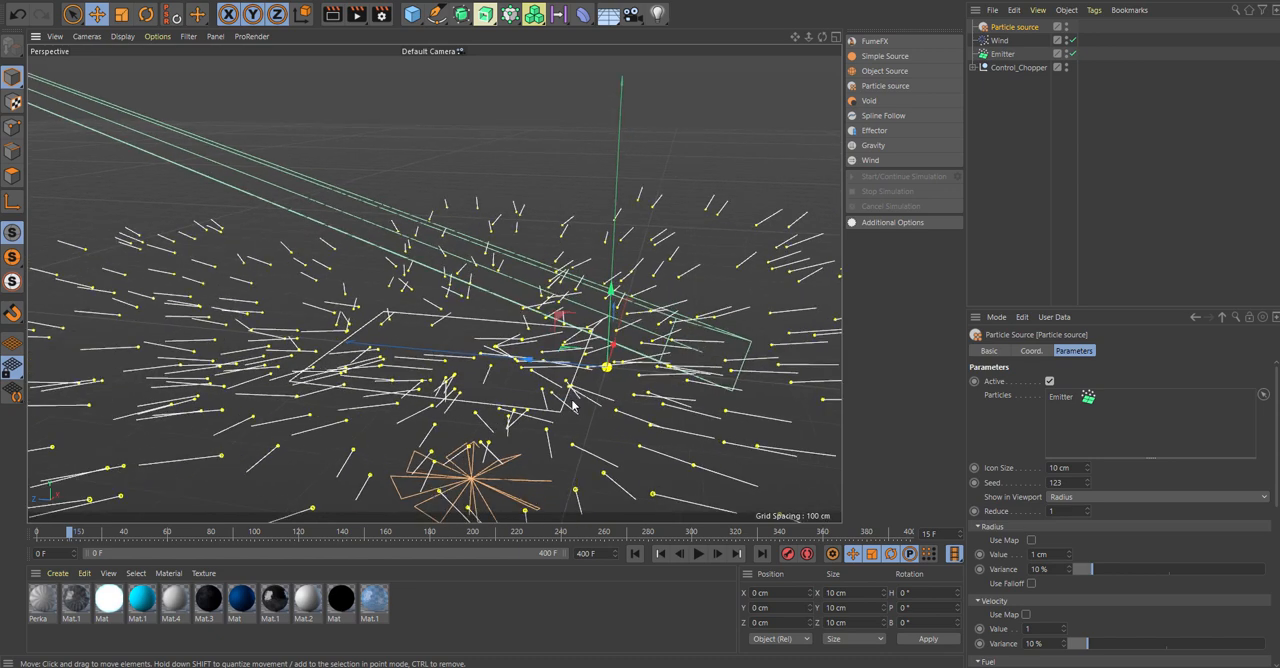
scroll(645, 478, "down", 2)
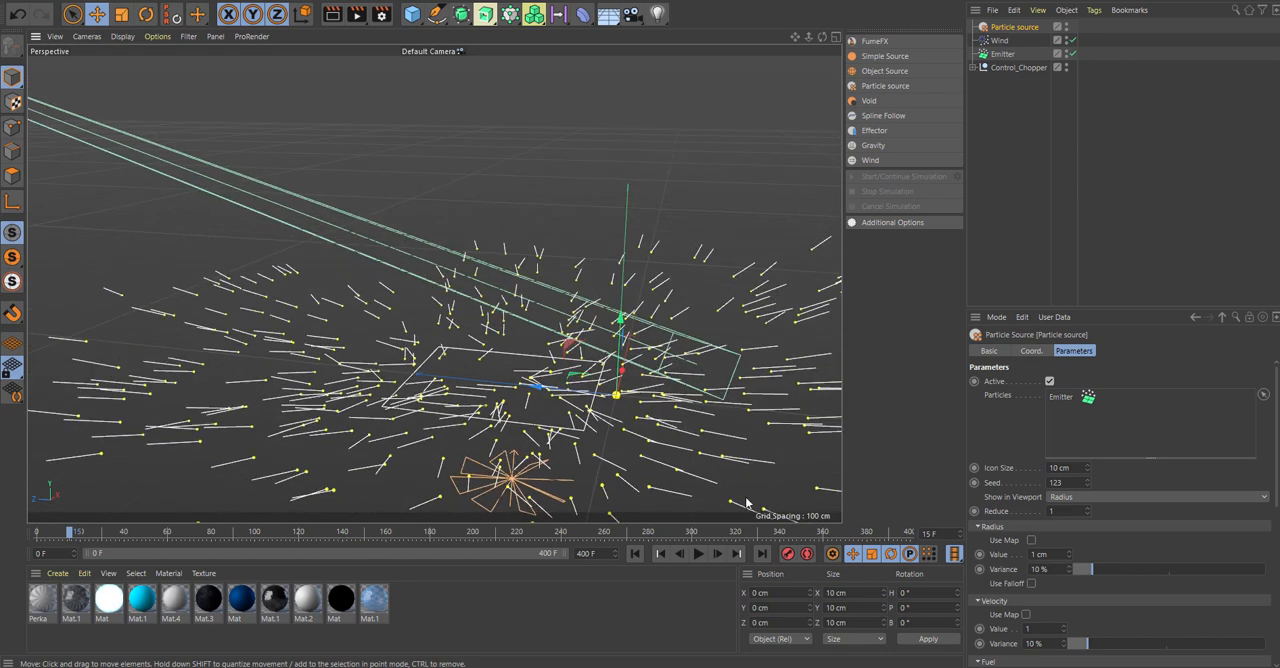
scroll(800, 503, "down", 1)
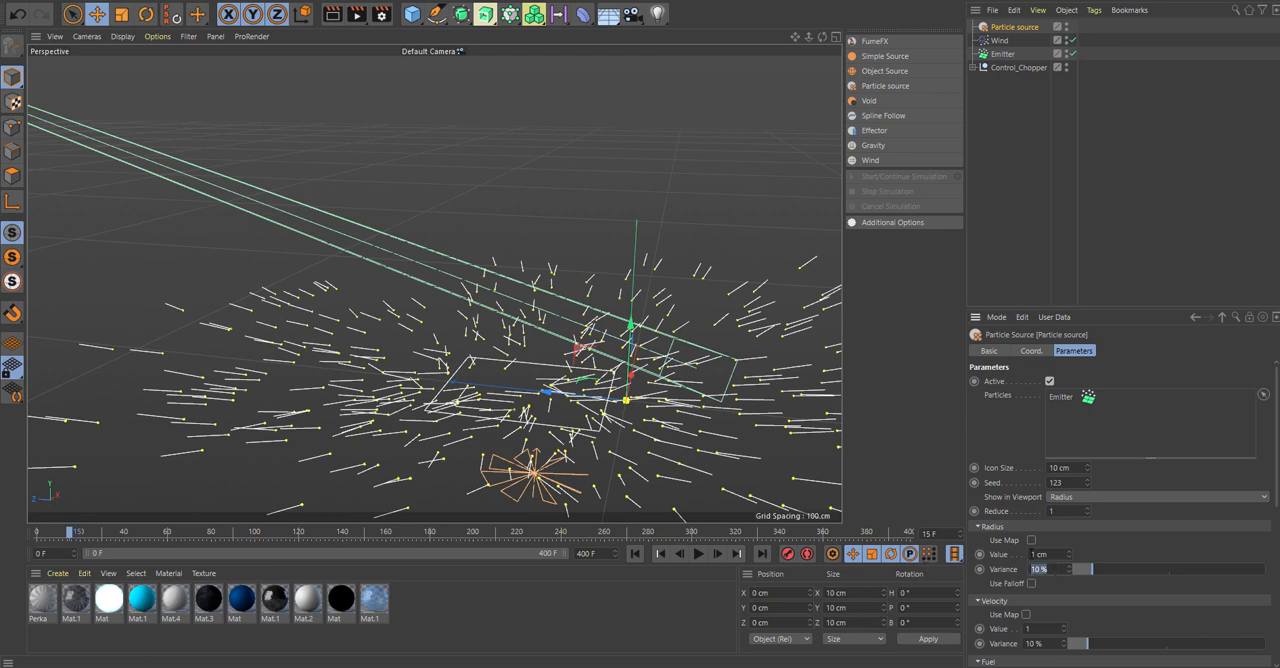
left_click(1040, 554)
type("40")
key("Return")
Play the animation from frame 0 to check the size of the source radii beneath the helicopter.
scroll(677, 318, "down", 8)
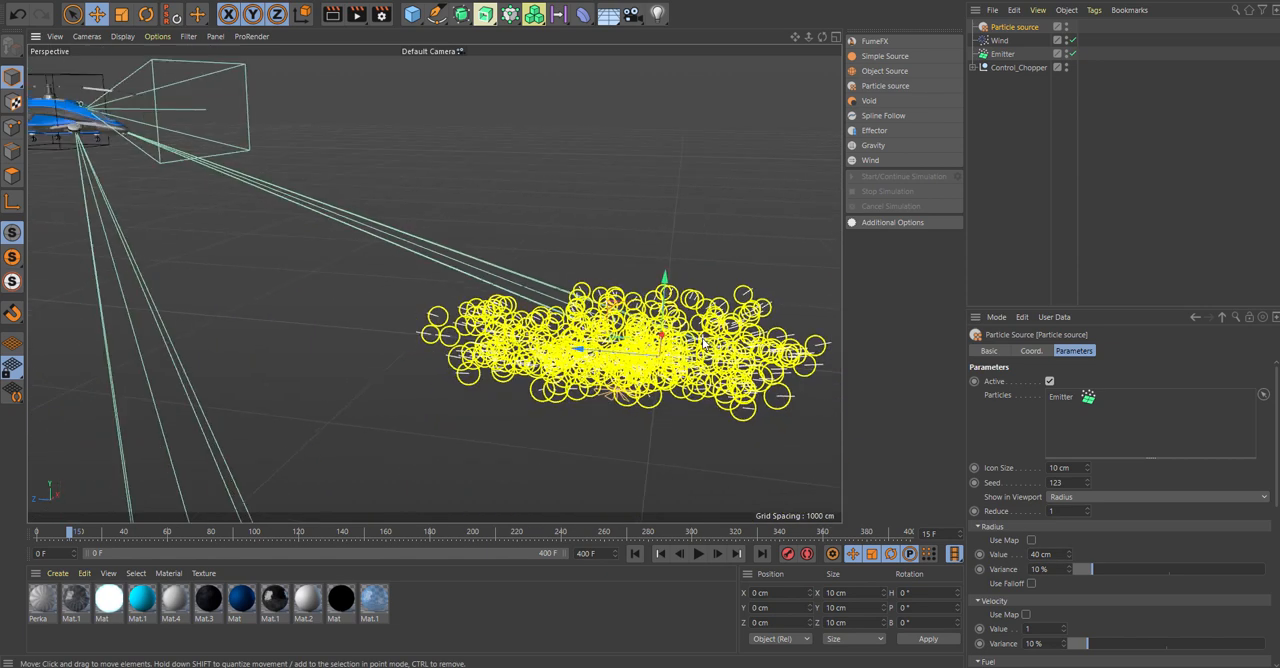
key("h")
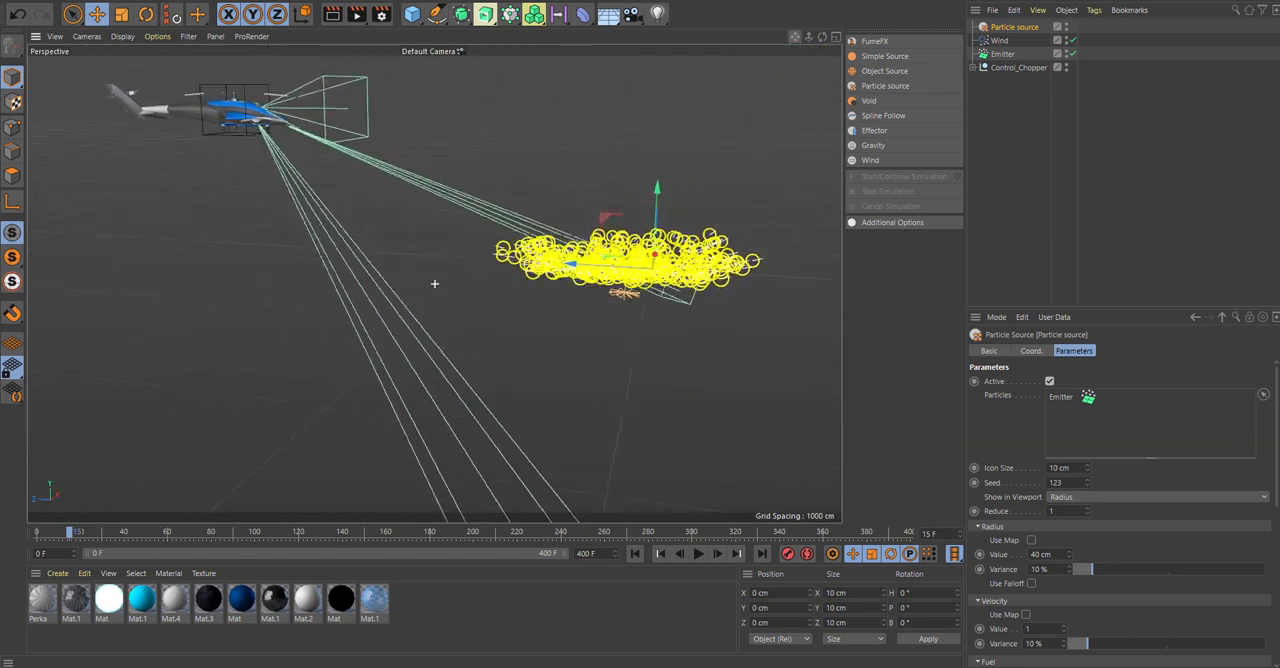
left_click(635, 554)
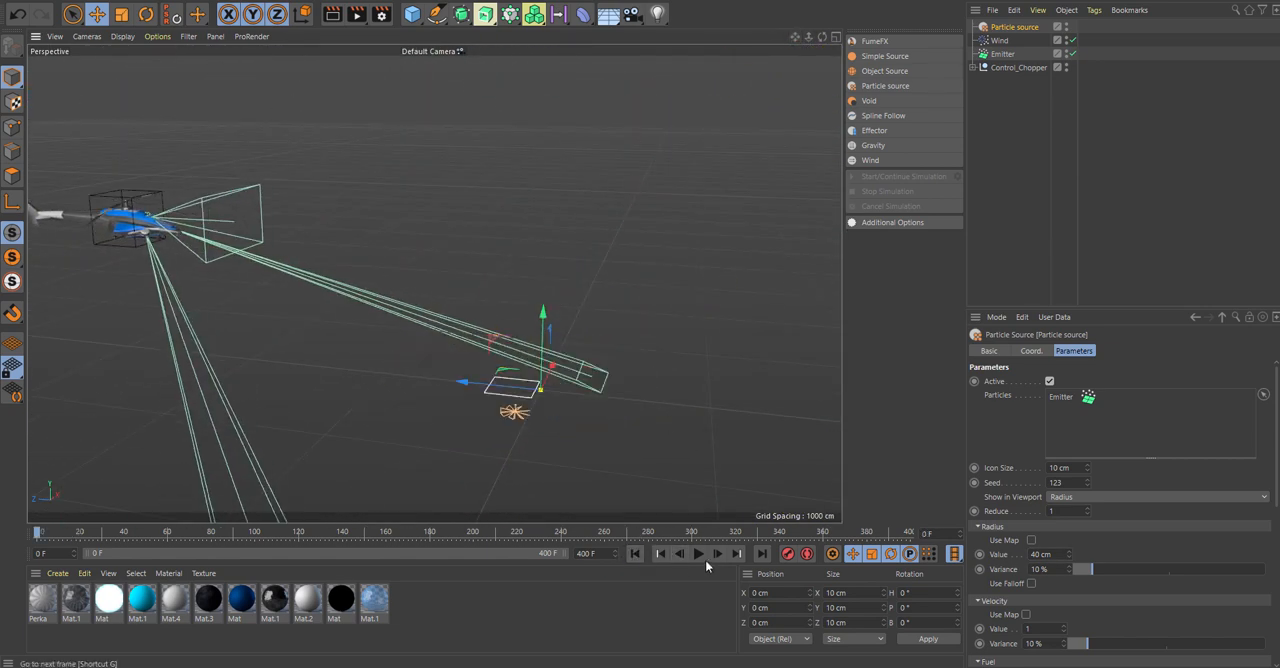
left_click(698, 554)
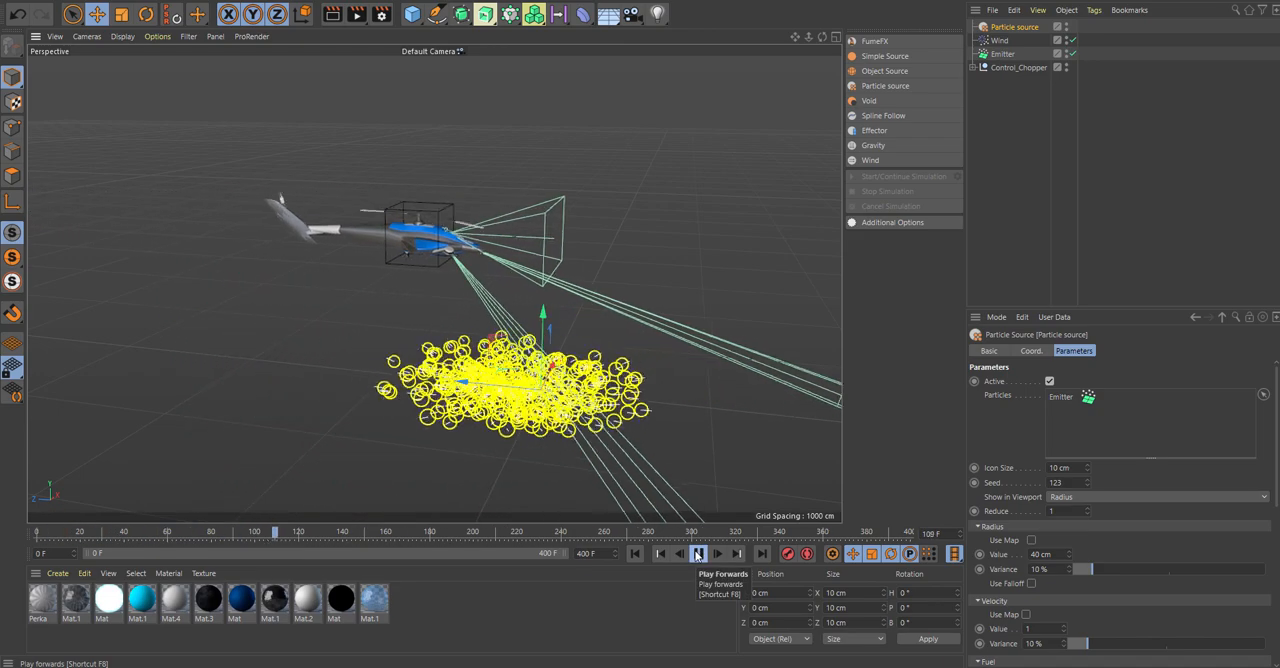
left_click(698, 554)
Set the Particle source's radius value to 38 cm.
left_click_drag(600, 307, 630, 288, "alt")
left_click_drag(1051, 554, 962, 562)
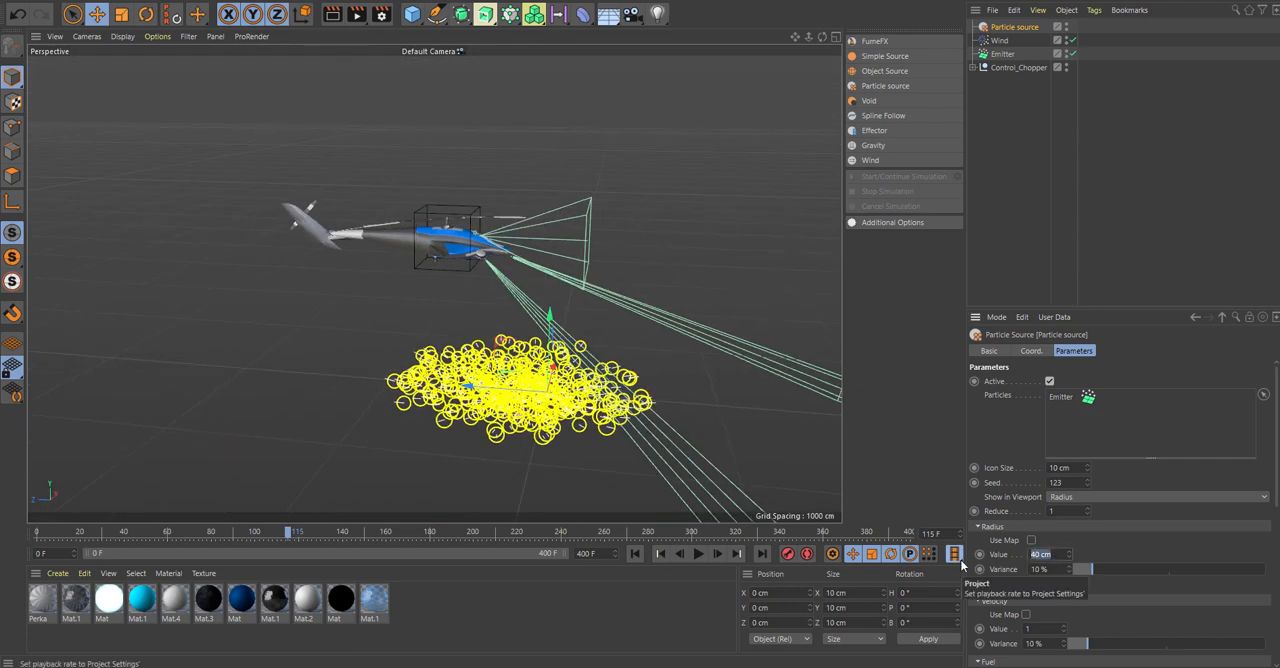
type("38")
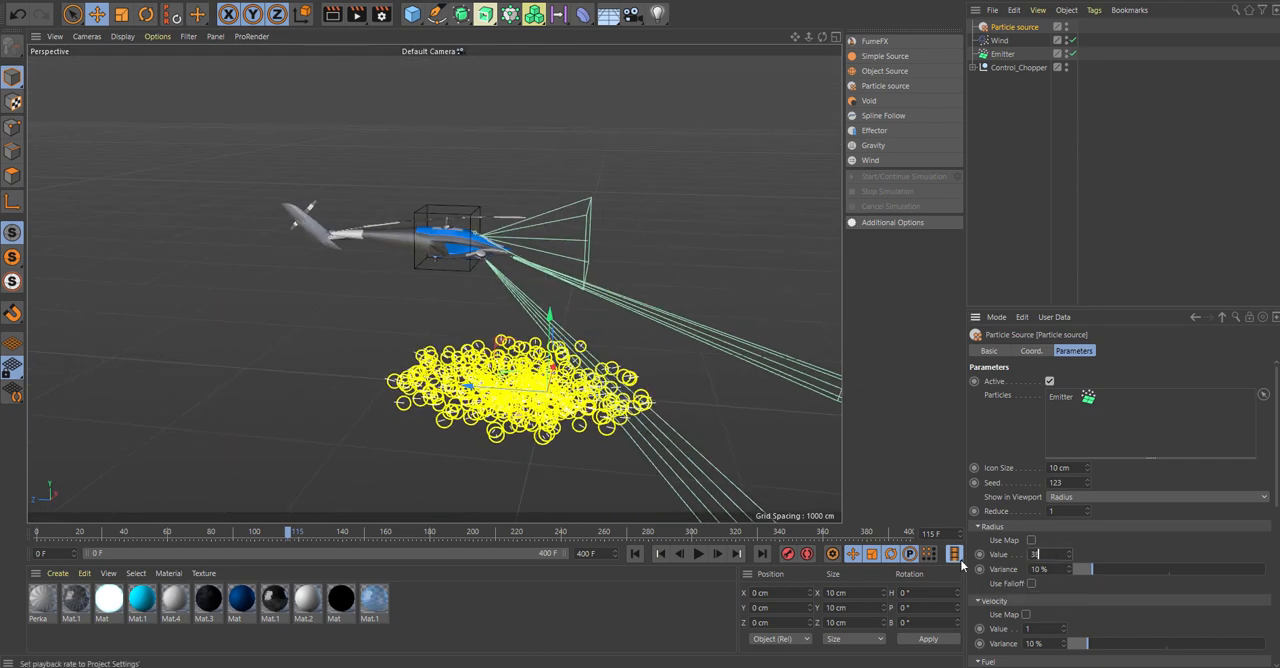
key("Return")
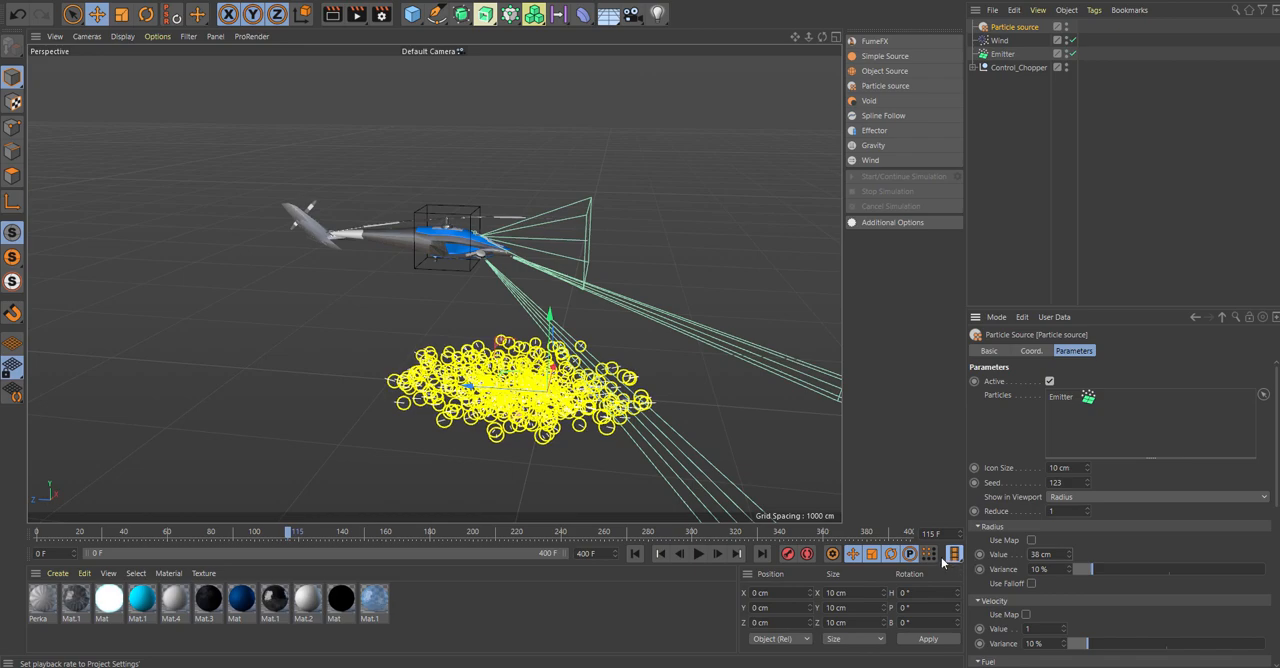
Replay the animation from the start to check the Particle source's adjusted radius.
left_click(634, 553)
left_click(698, 553)
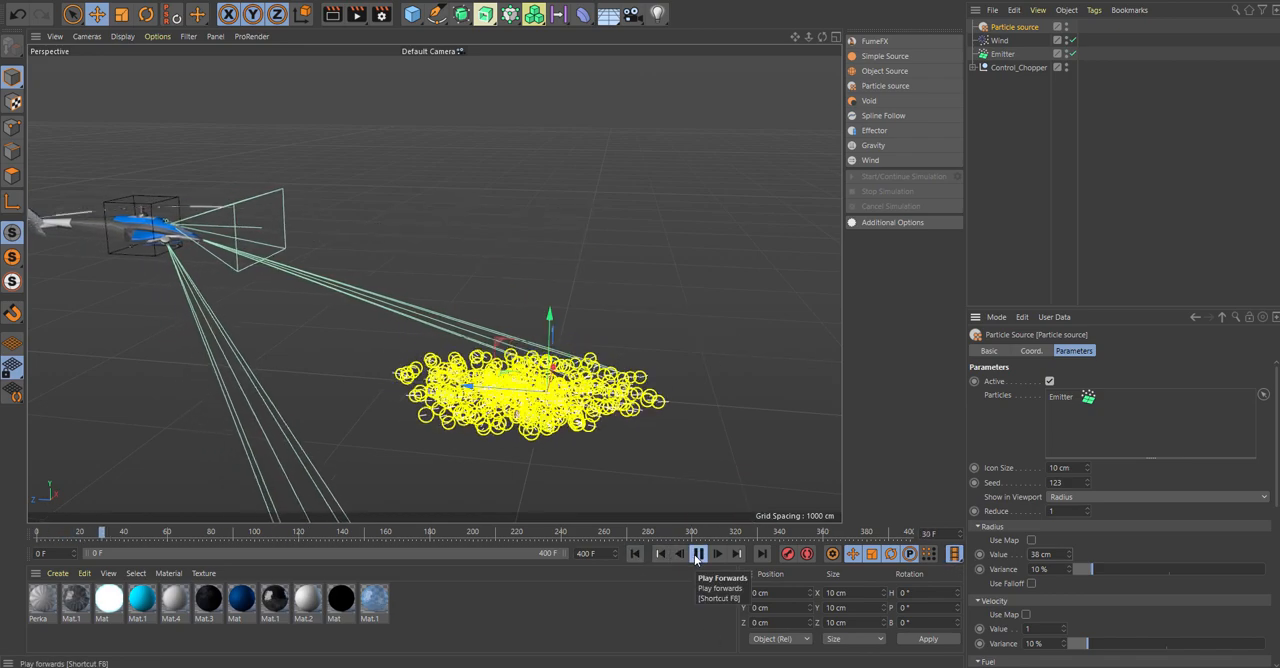
left_click(698, 553)
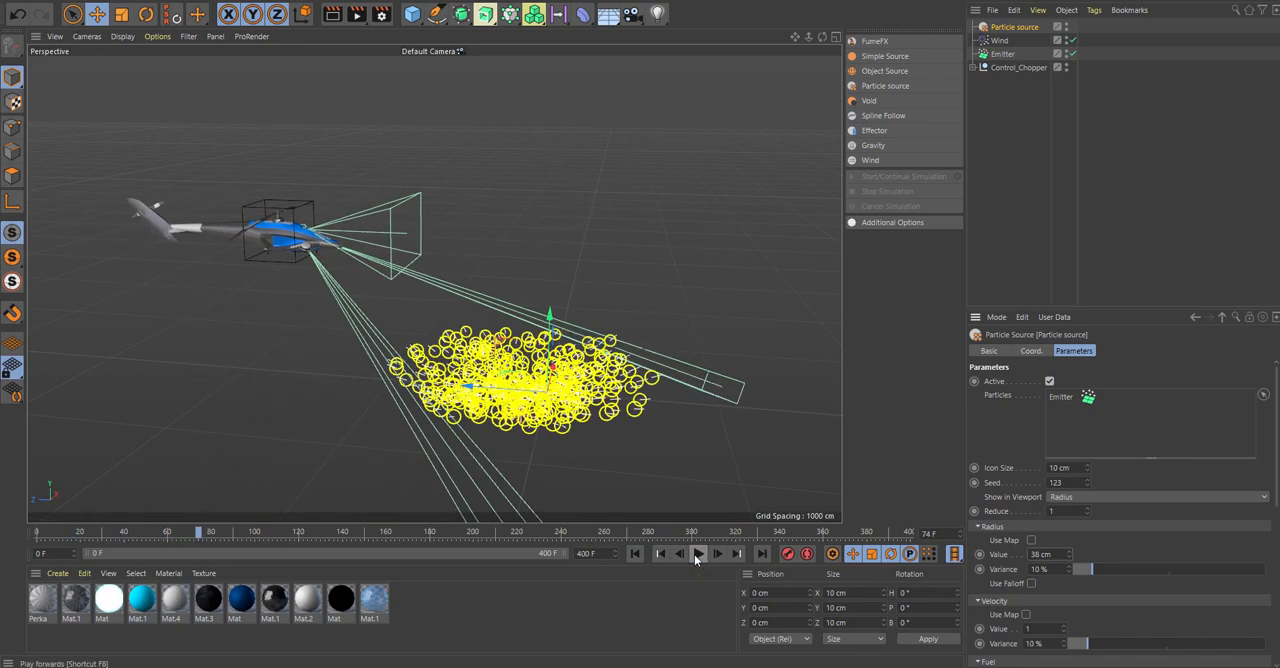
Keyframe the Emitter's Birthrate Editor value of 1000 at frame 126.
left_click(634, 553)
left_click_drag(37, 533, 311, 559)
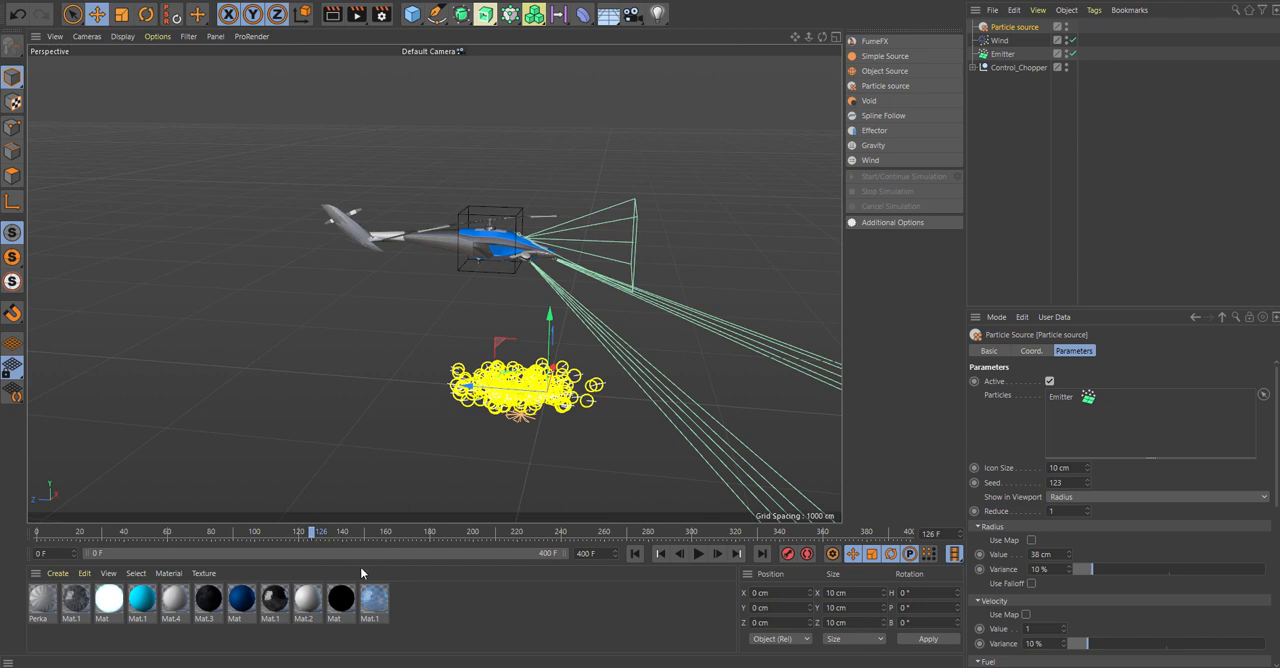
left_click(1003, 54)
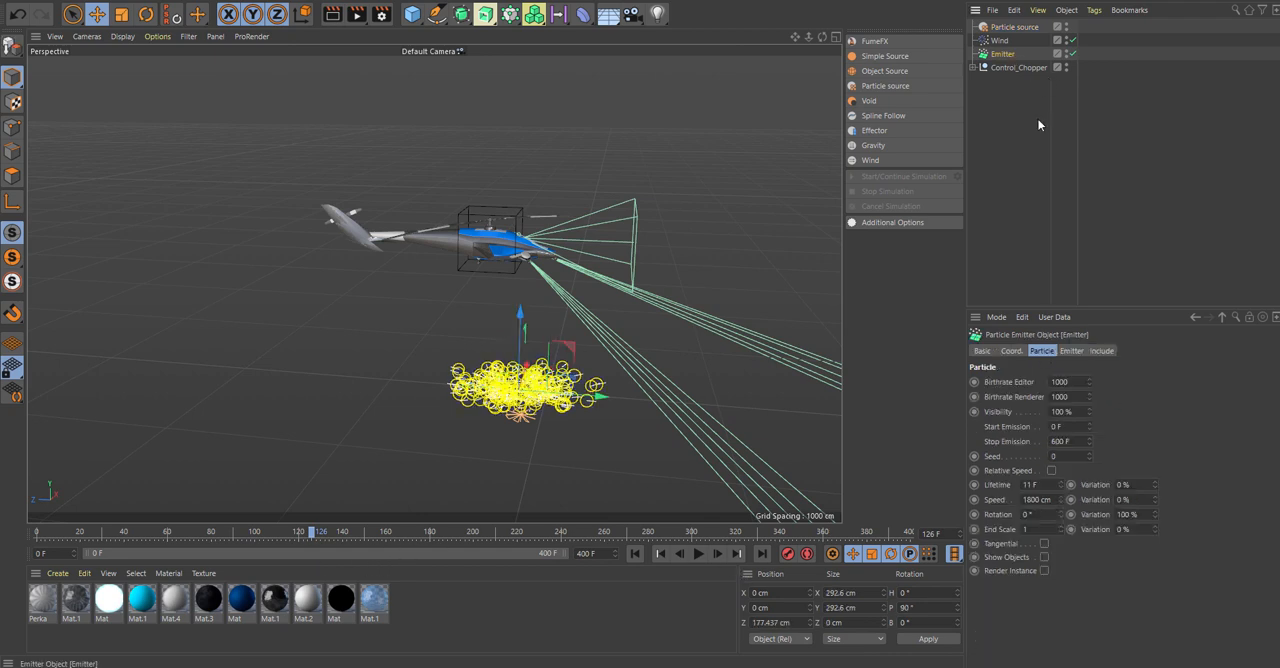
left_click(974, 382, "ctrl")
Go back to frame 124 and keyframe the Emitter's Birthrate Editor at 0.
left_click_drag(312, 536, 305, 532)
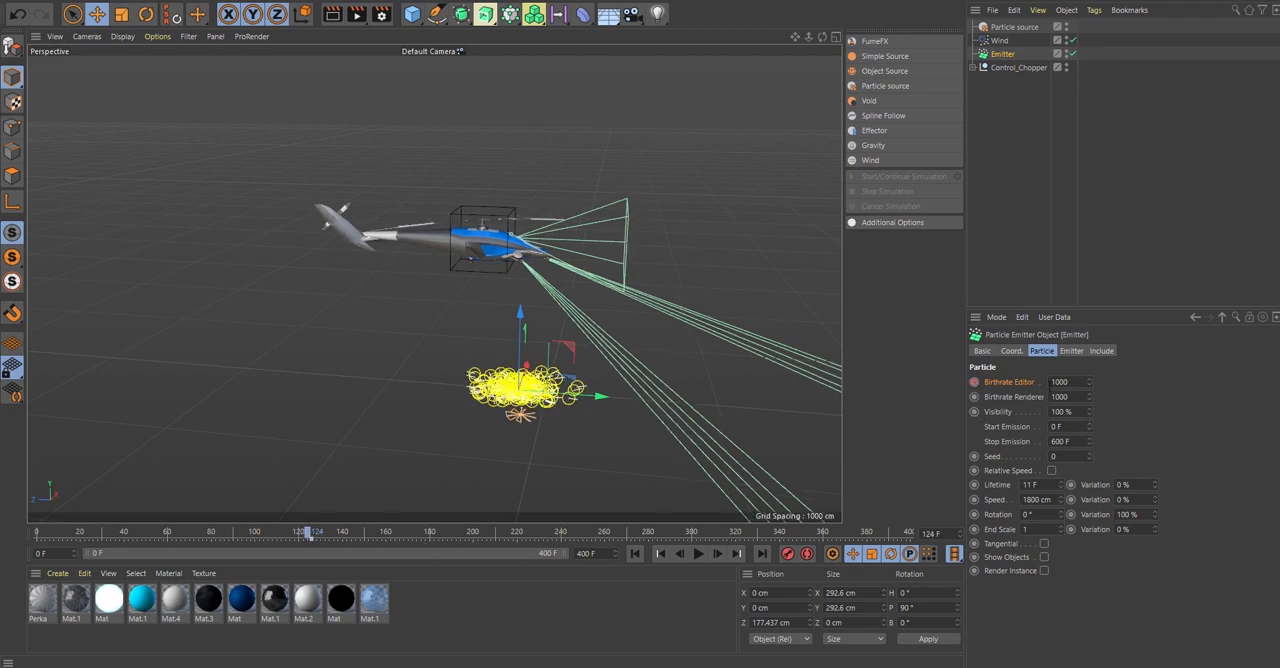
key("ctrl+a")
type("0")
left_click(975, 382)
Scrub through the frames following the birthrate keys and move the Emitter to a Z position of about -11.3 cm, beneath the helicopter.
left_click_drag(316, 540, 462, 543)
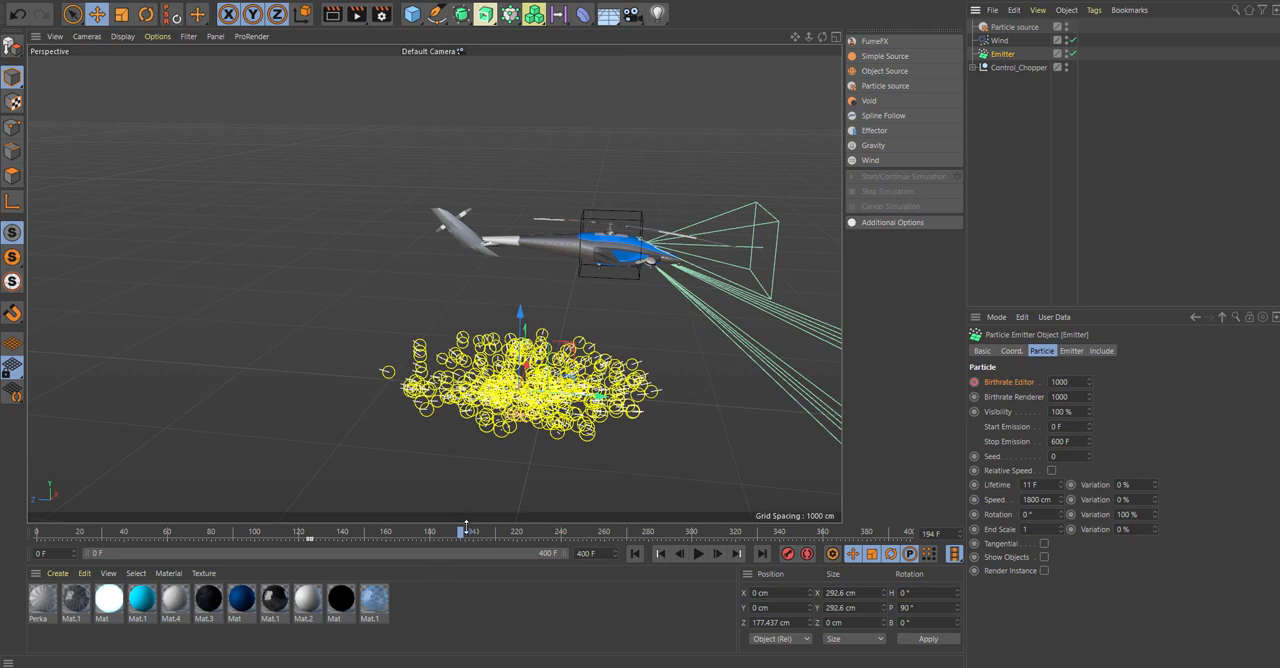
left_click_drag(461, 536, 356, 534)
left_click_drag(598, 400, 624, 400)
mouse_move(351, 534)
left_mouse_down()
mouse_move(308, 534)
mouse_move(383, 534)
mouse_move(320, 534)
mouse_move(363, 532)
mouse_move(335, 534)
mouse_move(350, 534)
left_mouse_up()
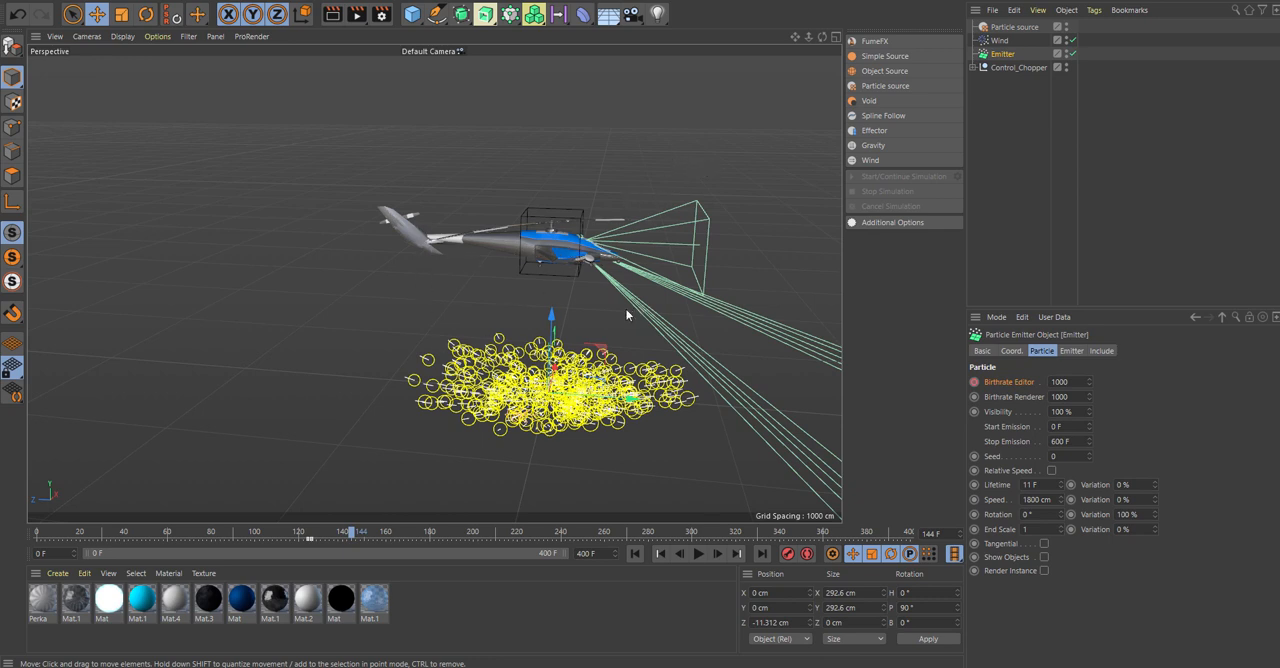
Add a FumeFX container, return to frame 0 and scale the container uniformly to about 1783 cm per side.
left_click_drag(627, 315, 622, 289, "alt")
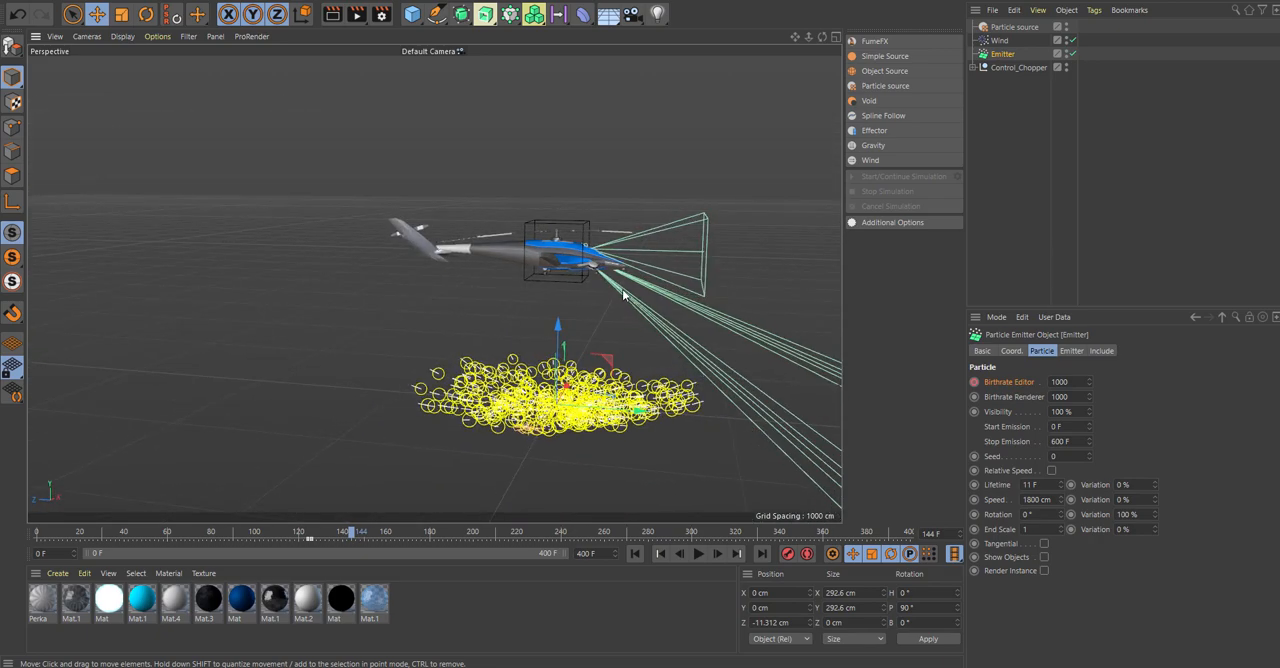
scroll(768, 338, "down", 3)
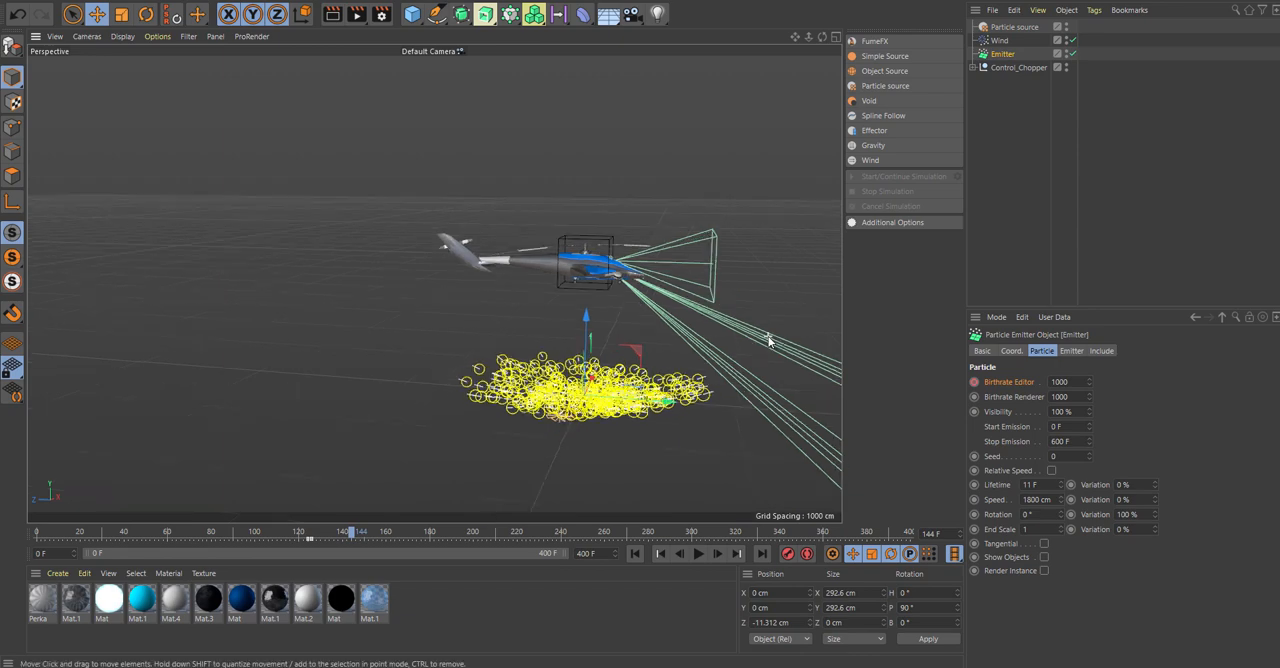
left_click_drag(794, 41, 690, 90)
left_click_drag(780, 185, 808, 188, "alt")
left_click(875, 41)
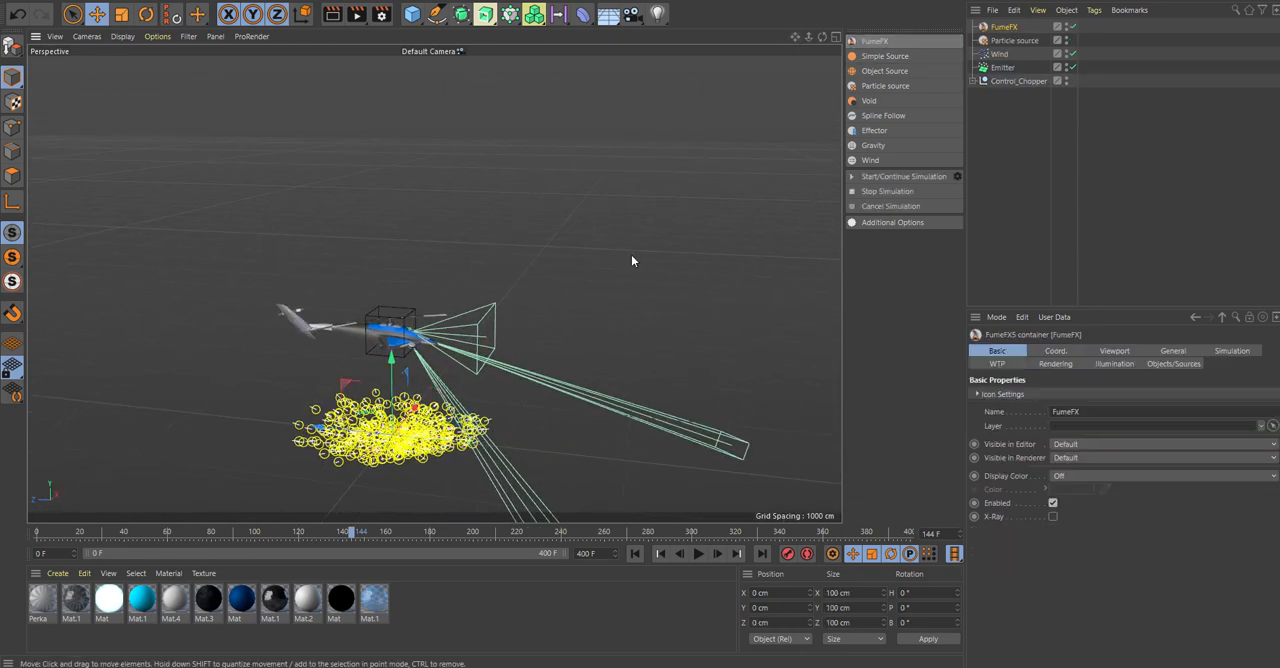
left_click(634, 553)
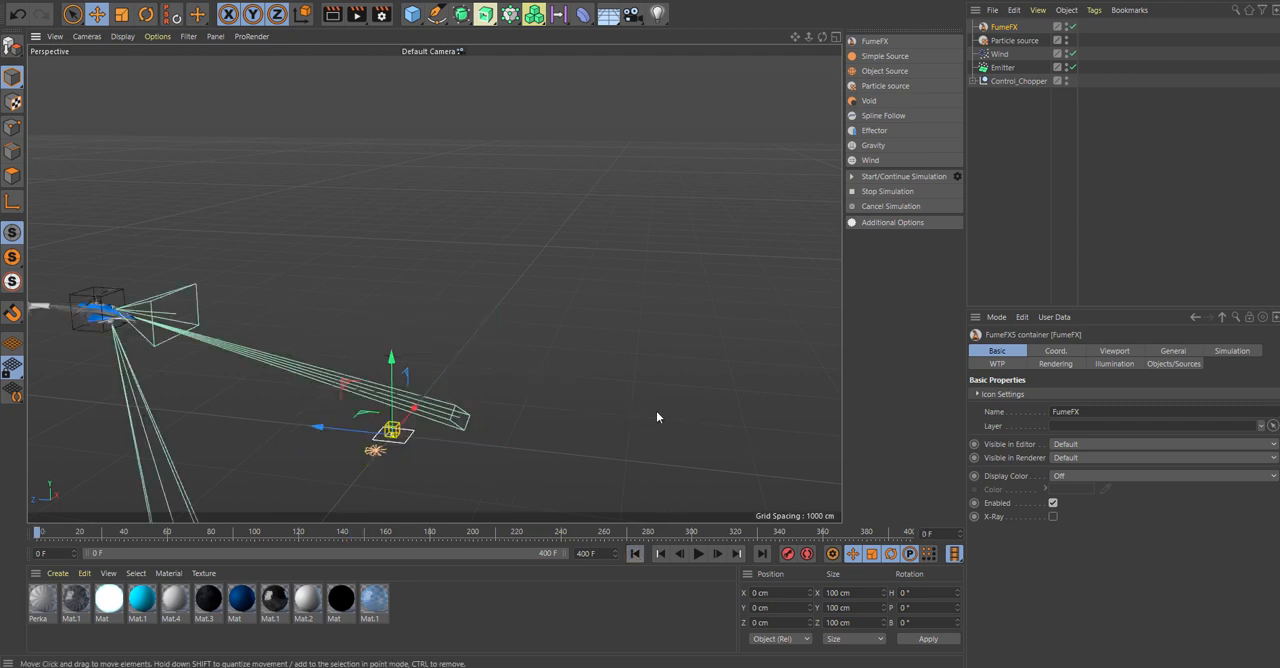
left_click(121, 13)
left_click_drag(483, 303, 1272, 290)
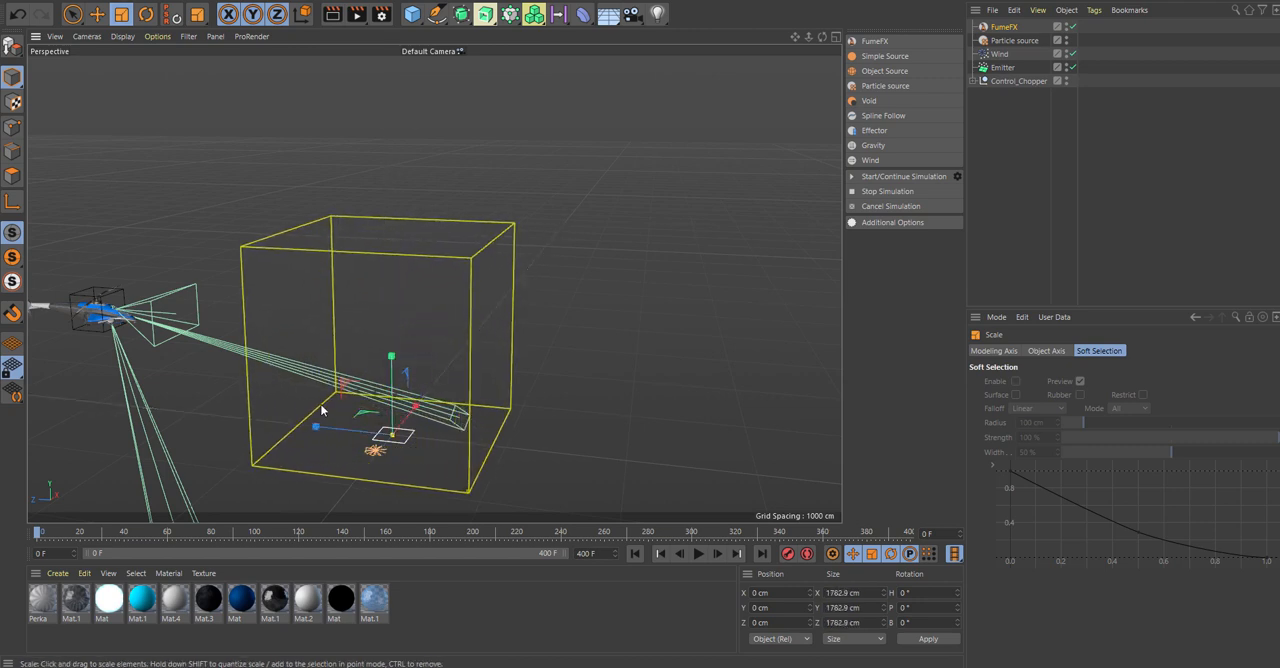
Add the Particle source to the FumeFX container's object list and enable its GPU viewport preview.
left_click(999, 54)
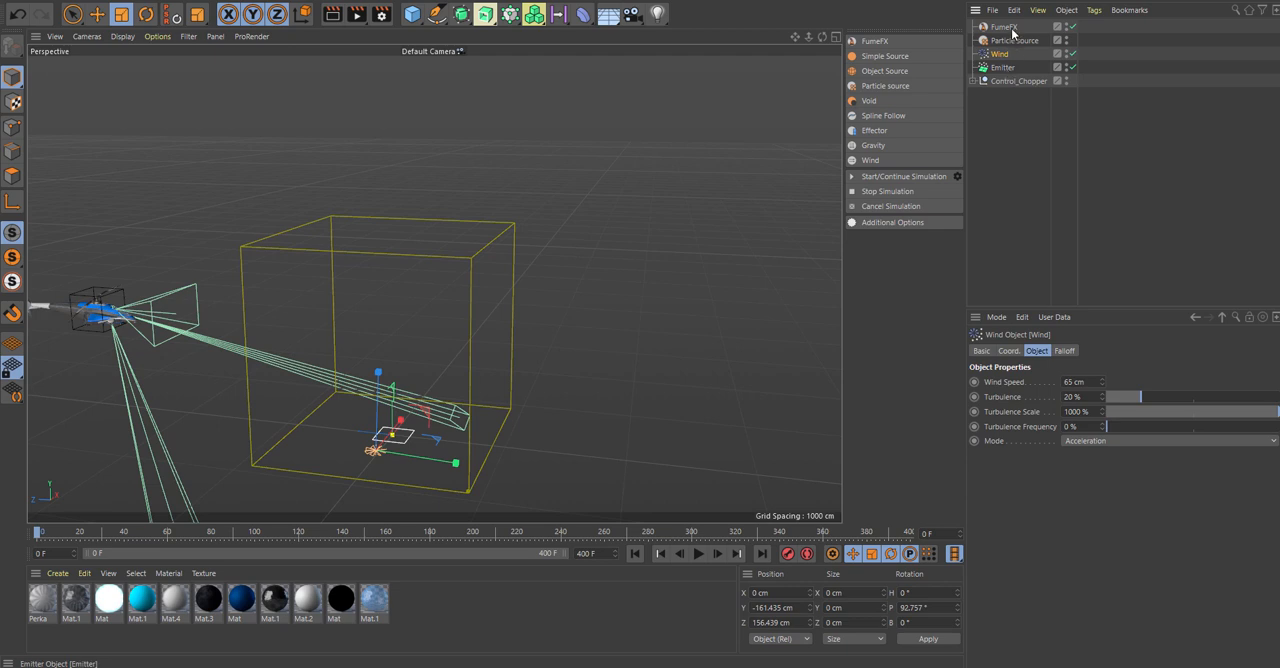
left_click(1004, 27)
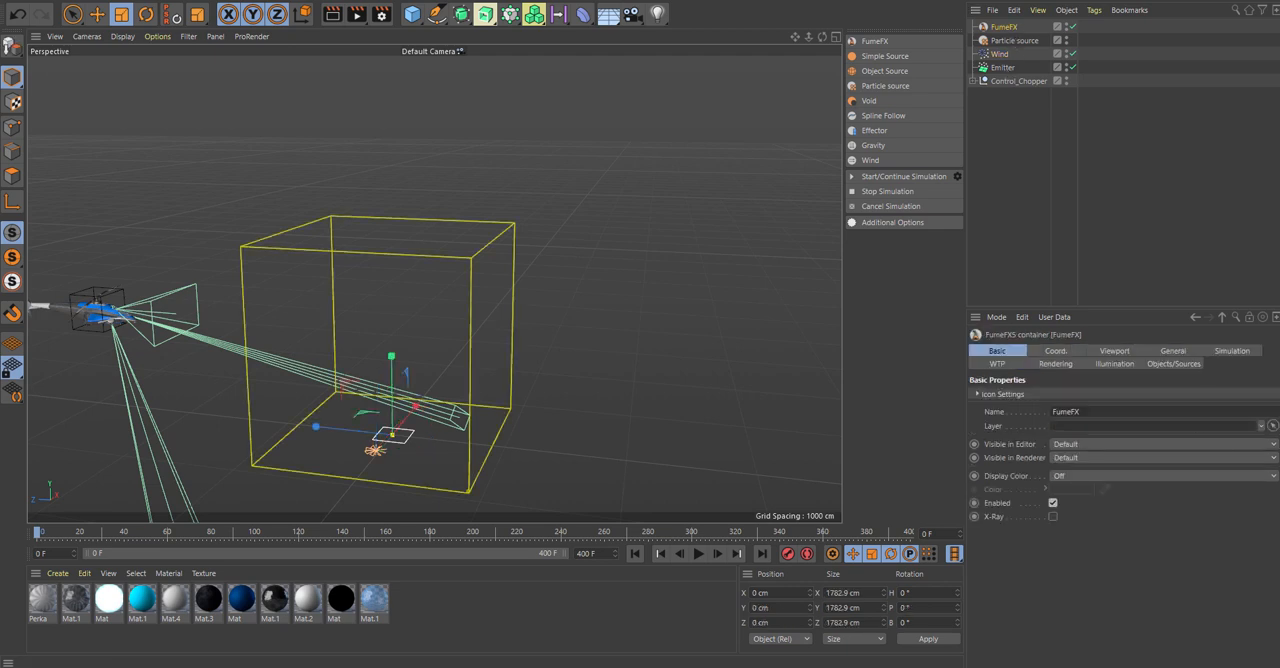
left_click(1172, 364)
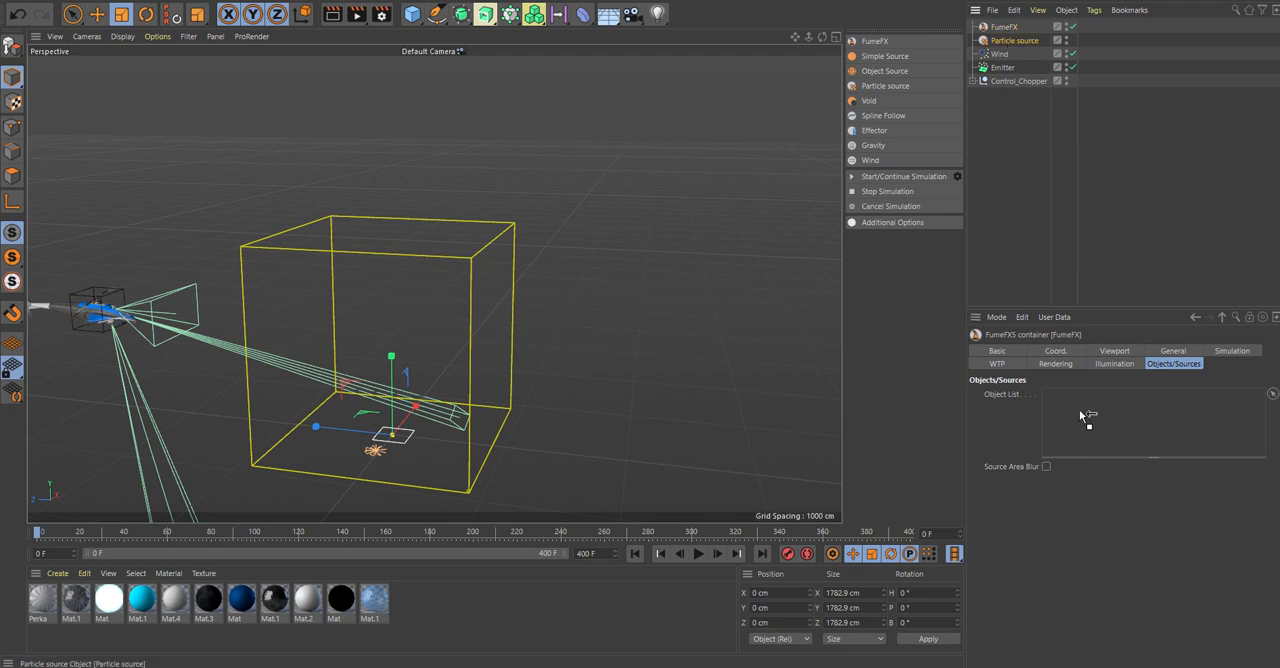
left_click_drag(1085, 418, 1090, 415)
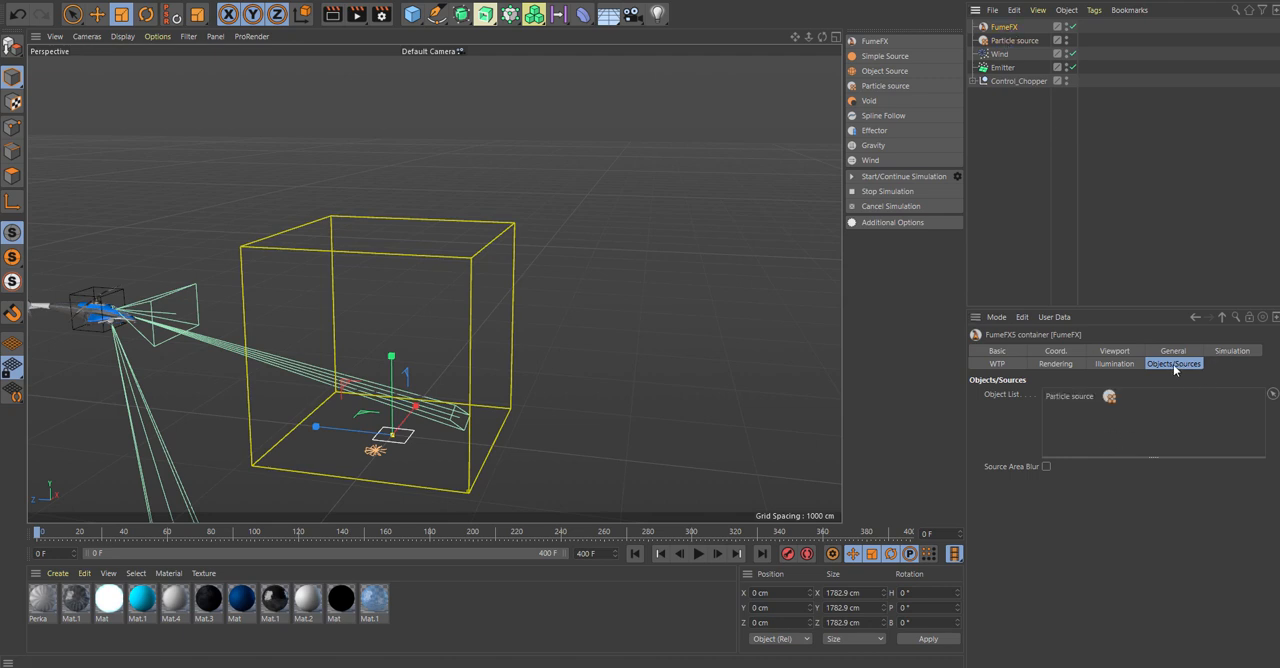
left_click(1117, 351)
left_click(1062, 426)
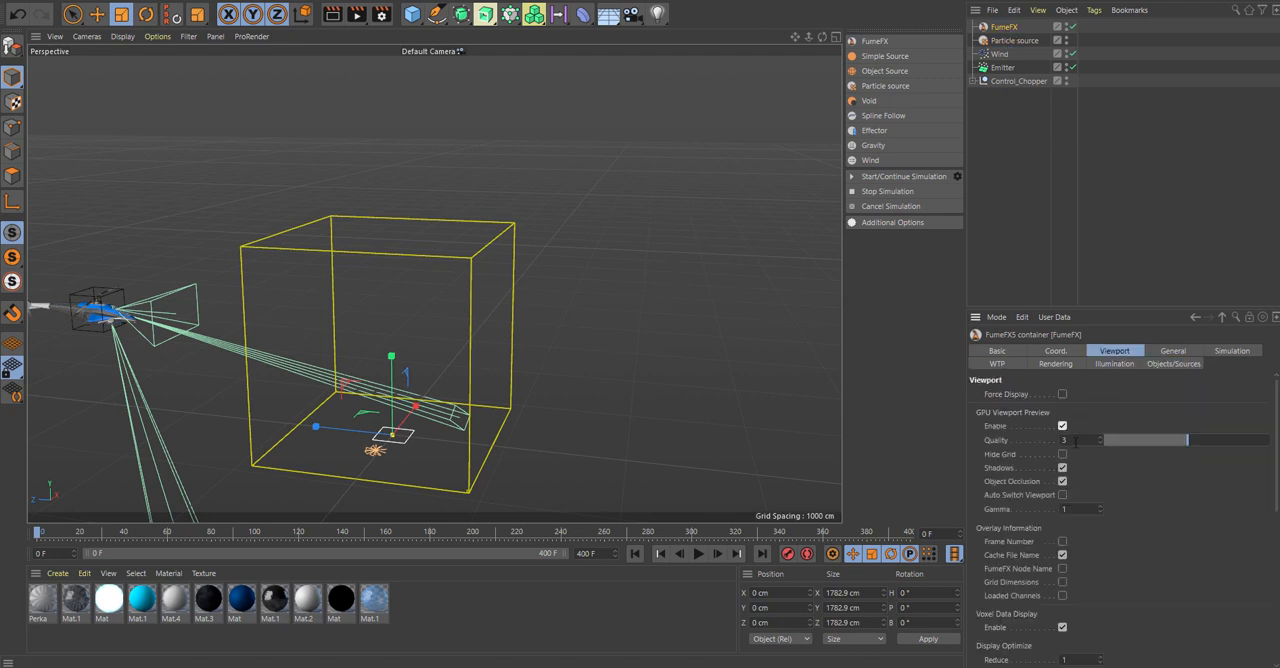
Go to frame 139 and enlarge the FumeFX simulation area to about 3536 cm wide and 4693 cm long.
left_click(1174, 352)
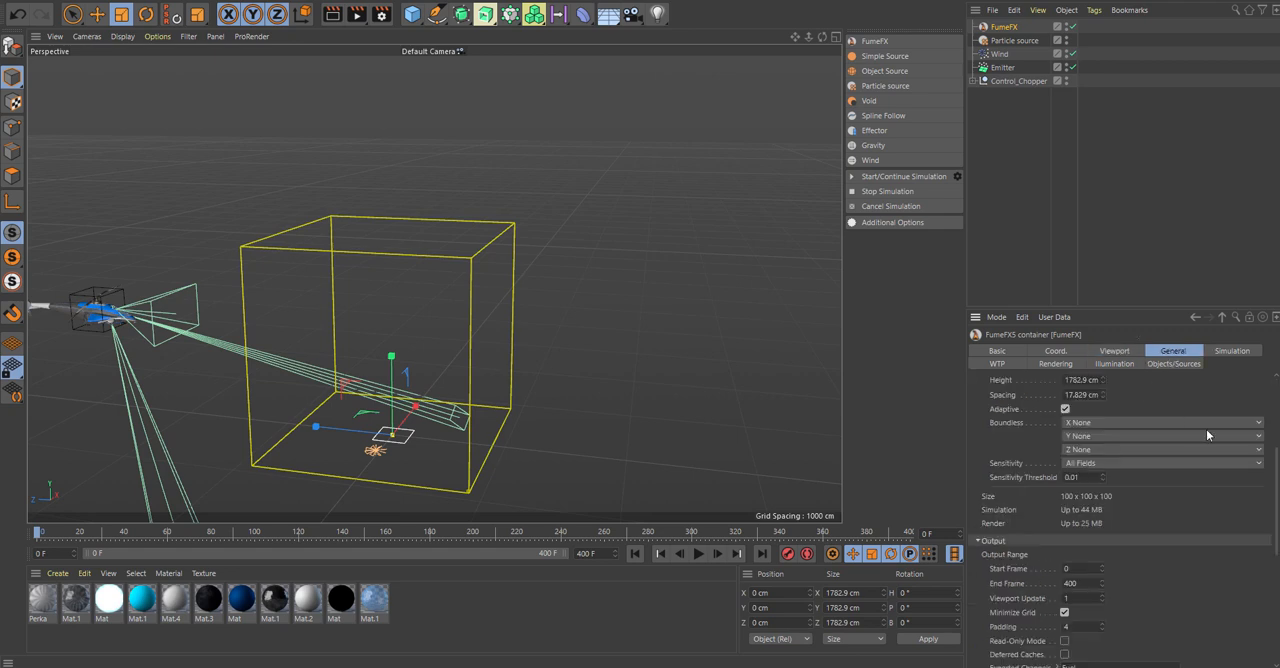
scroll(1139, 464, "up", 3)
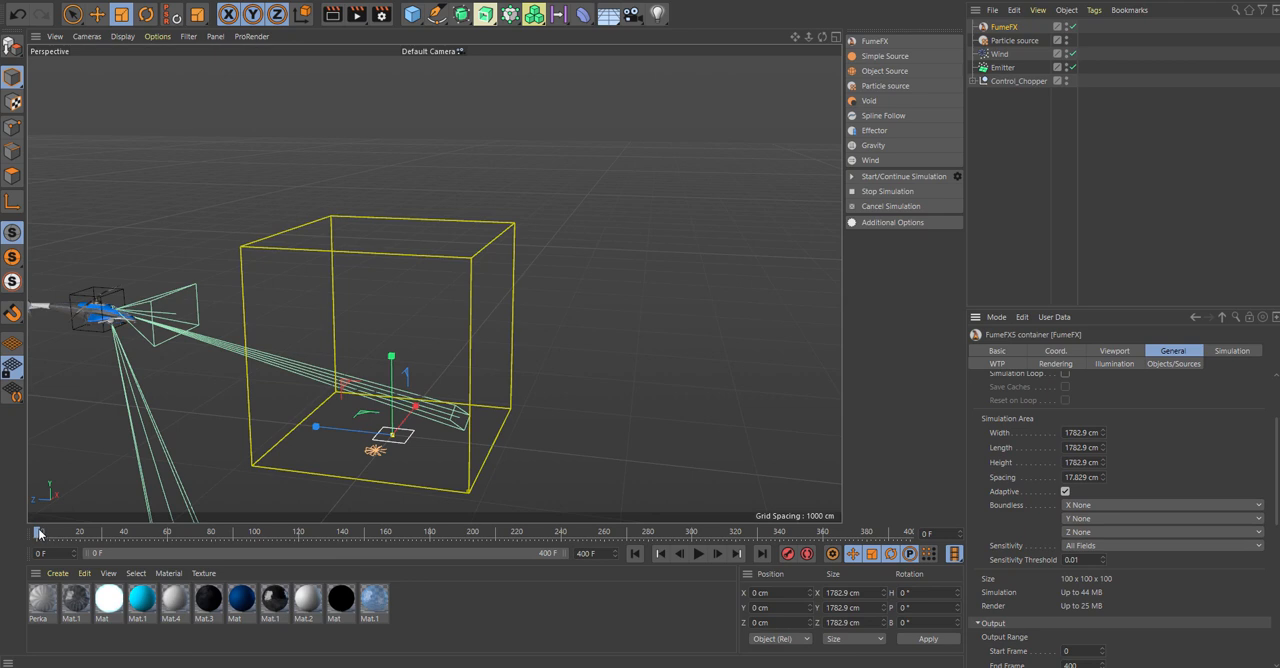
left_click_drag(38, 533, 342, 525)
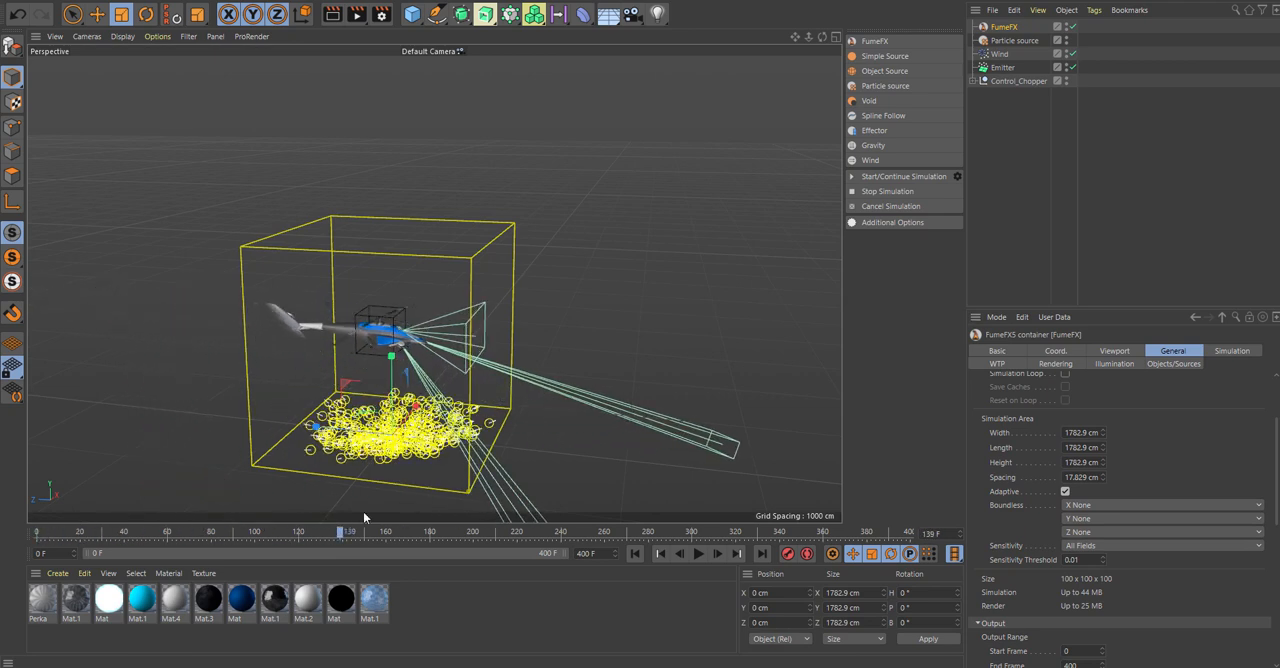
left_click_drag(1102, 432, 1276, 430)
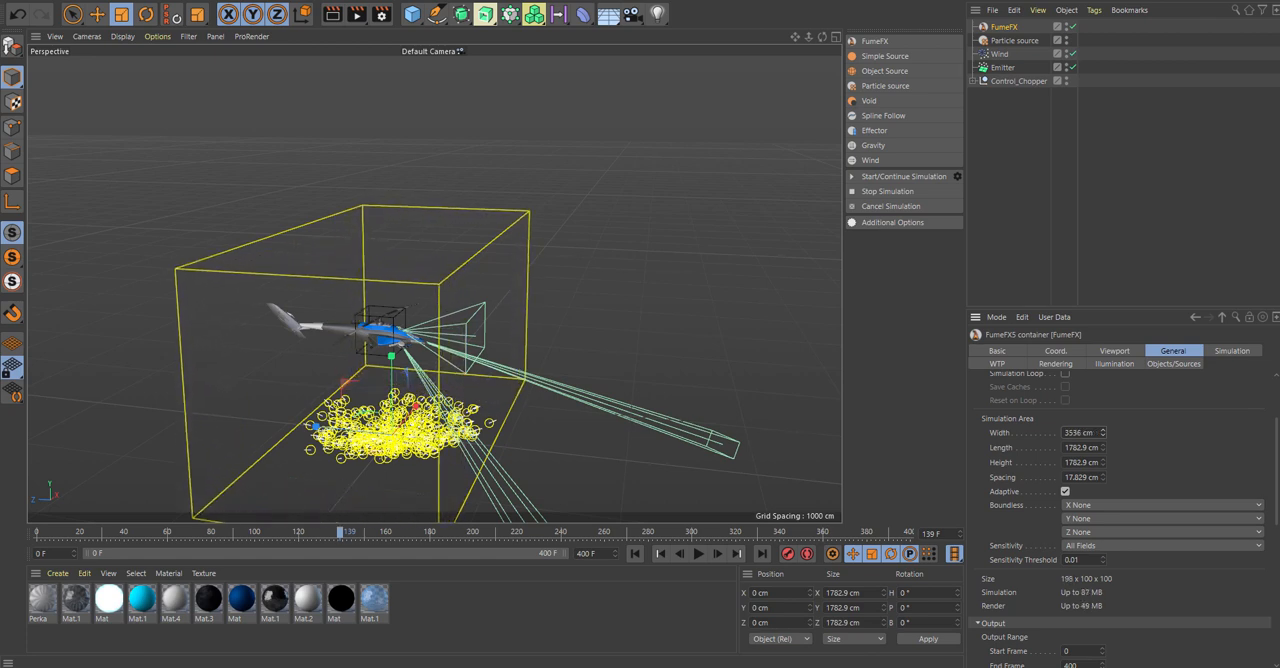
left_click_drag(1102, 445, 1200, 445)
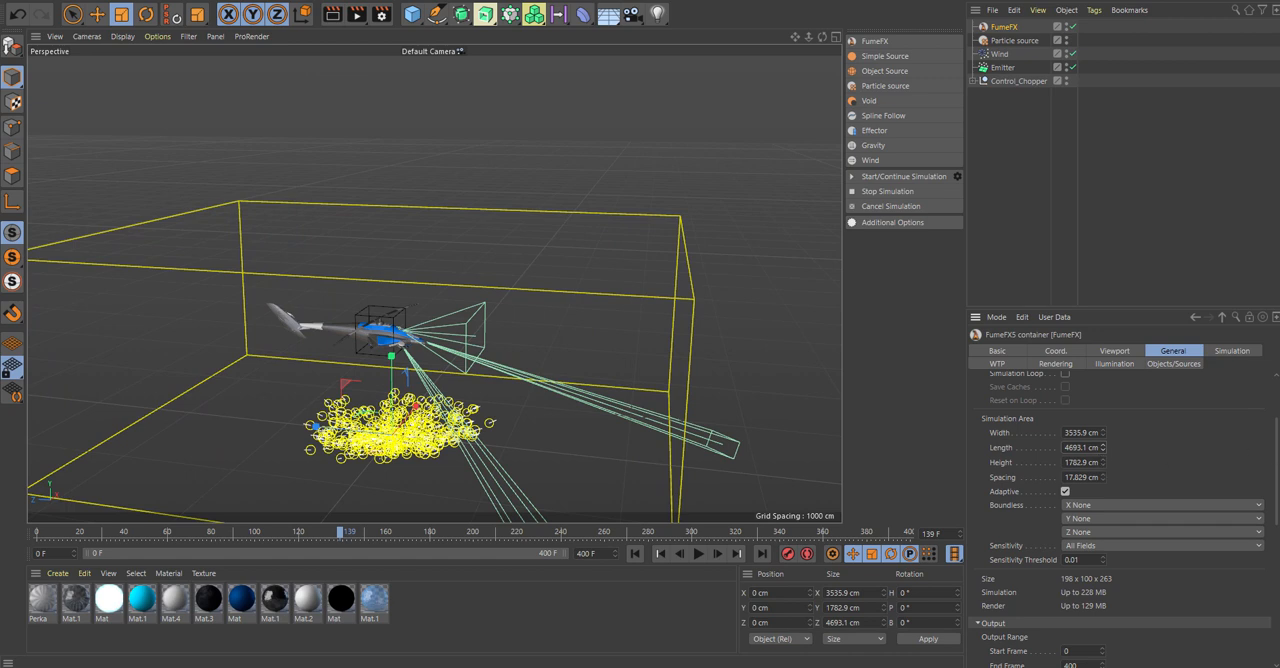
Raise the FumeFX simulation area's height to about 2548 cm and its width to about 4673 cm.
left_click_drag(1278, 458, 1276, 478)
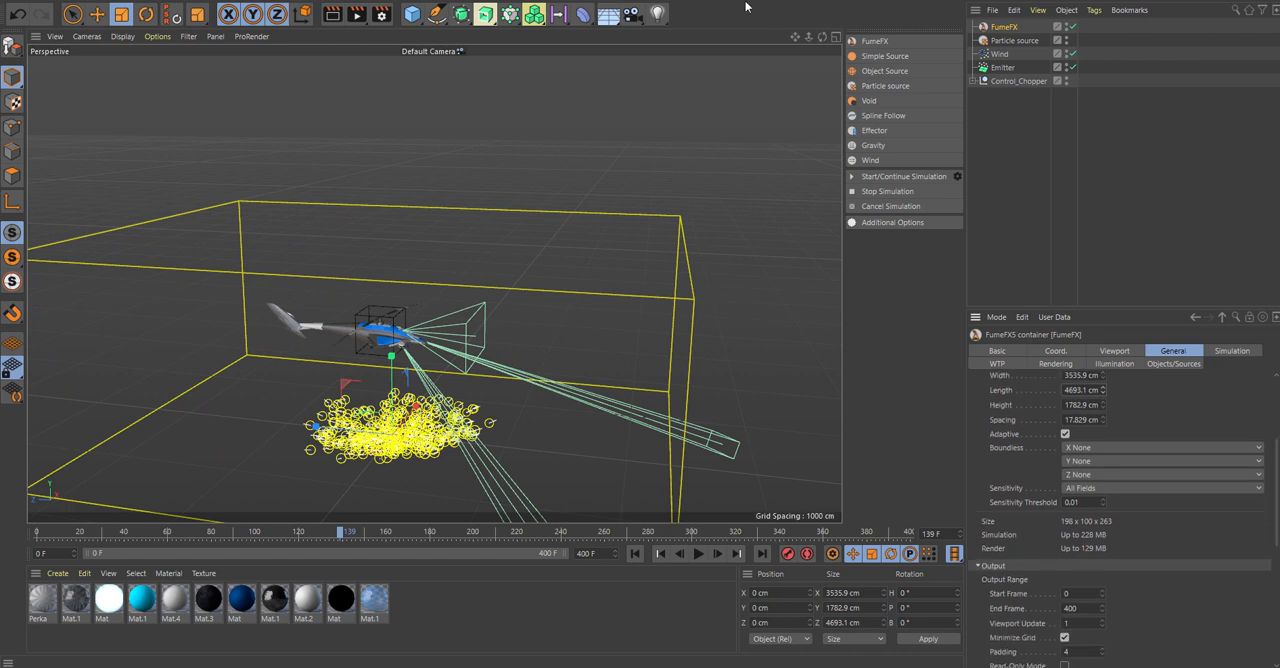
left_click_drag(797, 39, 804, 0)
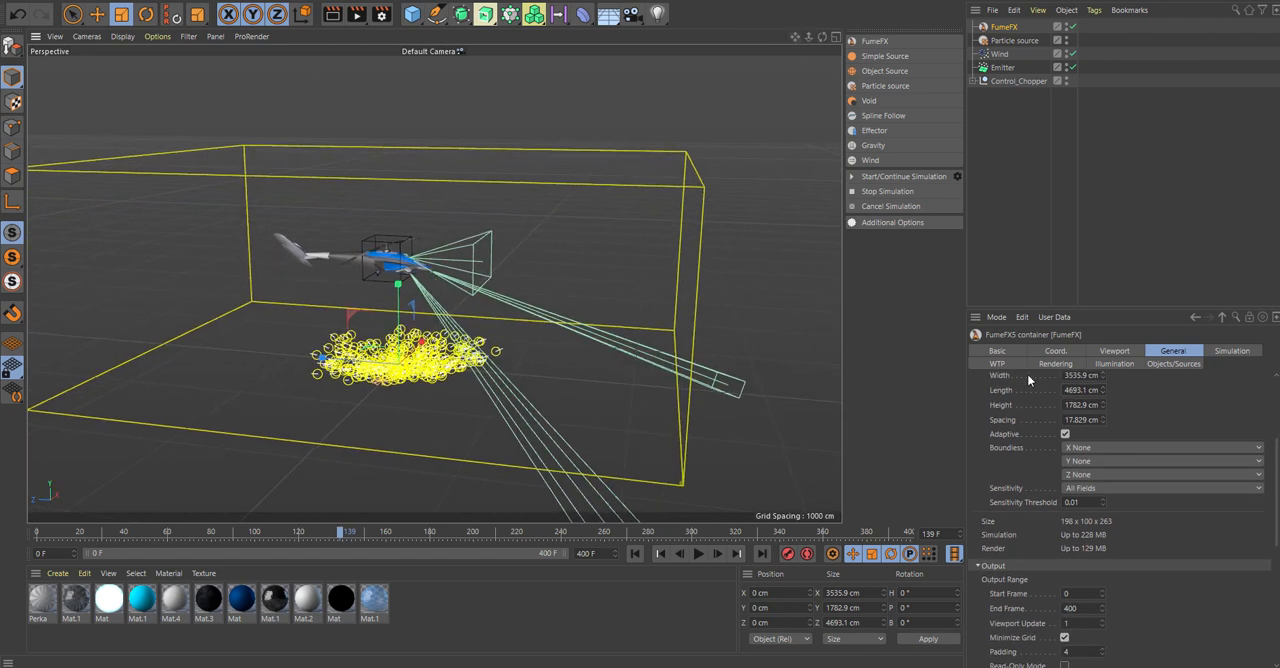
scroll(1200, 486, "up", 3)
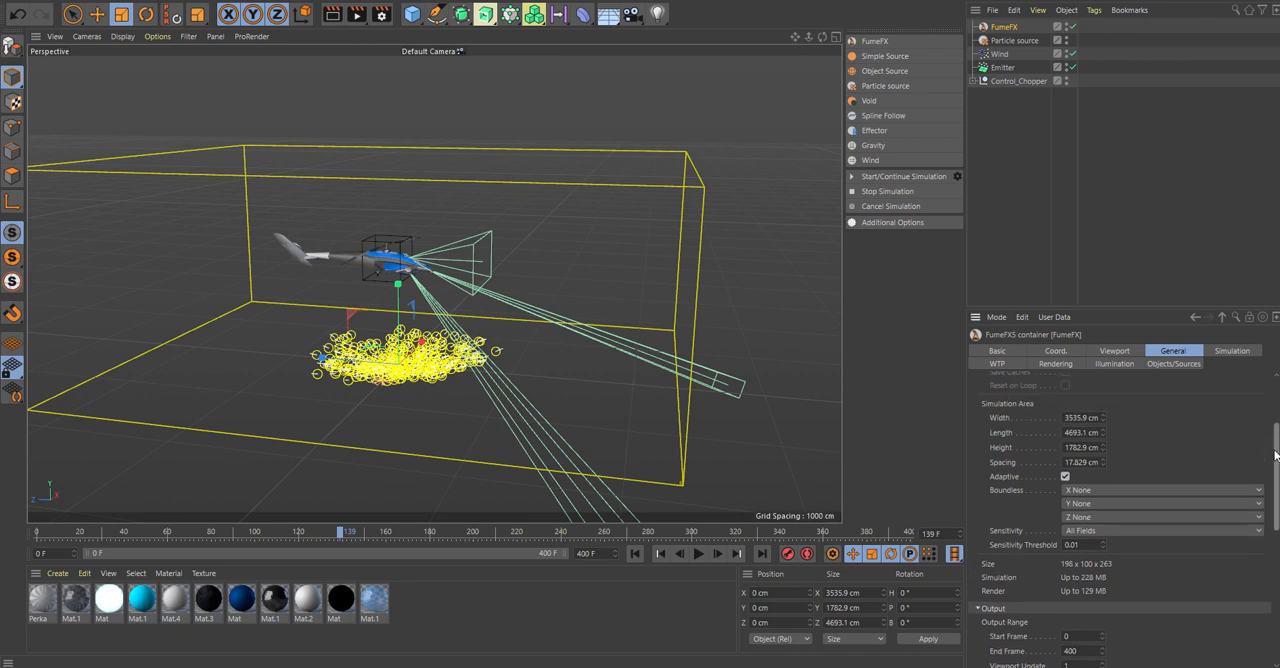
left_click_drag(1103, 467, 1103, 374)
scroll(1081, 477, "down", 4)
scroll(1152, 387, "up", 8)
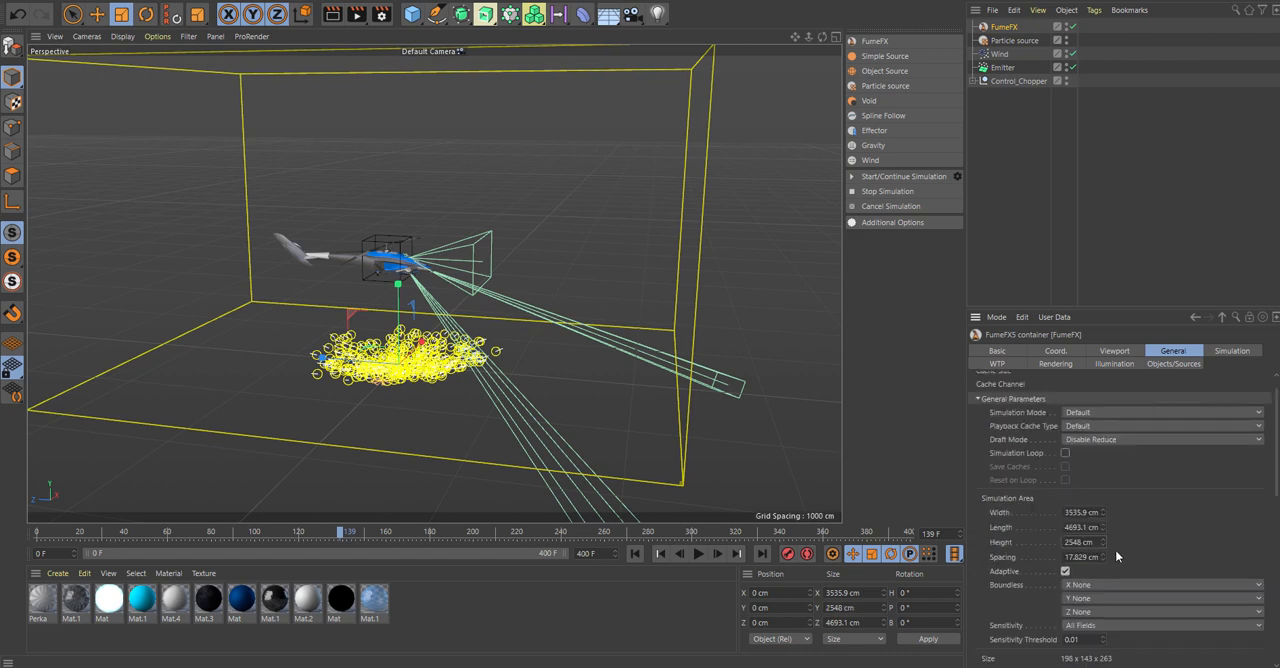
left_click_drag(1104, 512, 1104, 458)
mouse_move(475, 303)
left_mouse_down("alt")
mouse_move(545, 308)
mouse_move(430, 297)
mouse_move(483, 305)
left_mouse_up("alt")
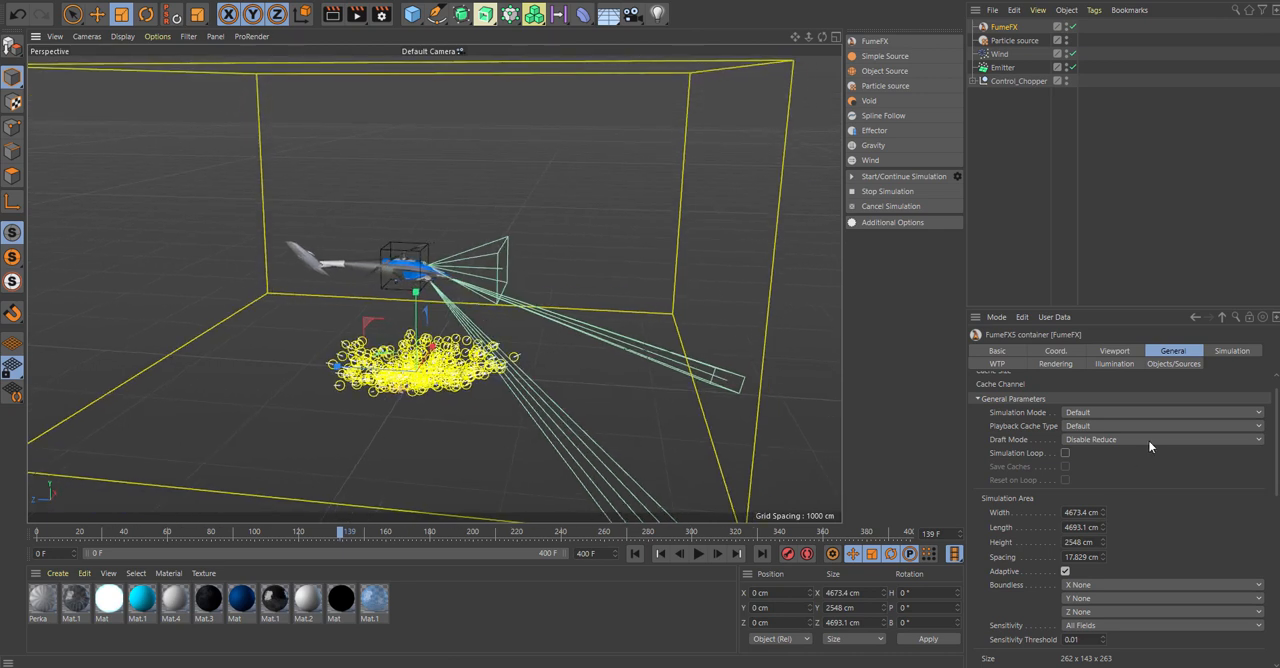
Review the FumeFX container's output, cache path and simulation settings, including the available Extra Detail modes.
scroll(1277, 500, "down", 3)
scroll(1277, 500, "down", 5)
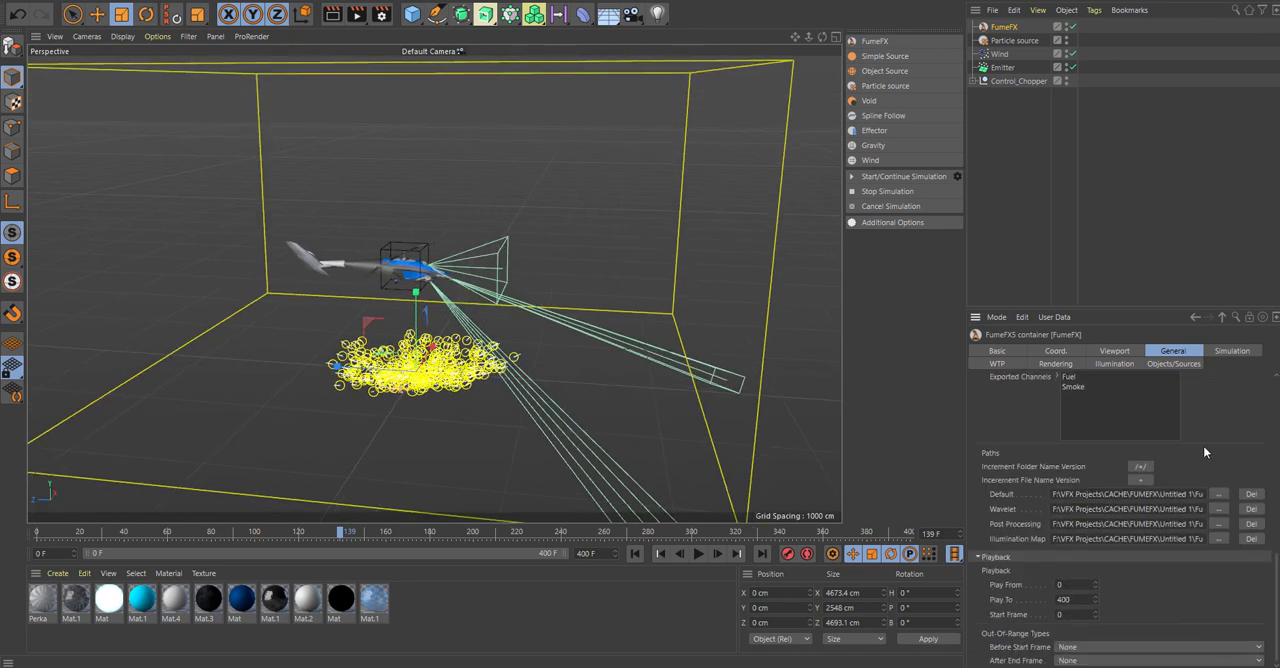
left_click(1233, 351)
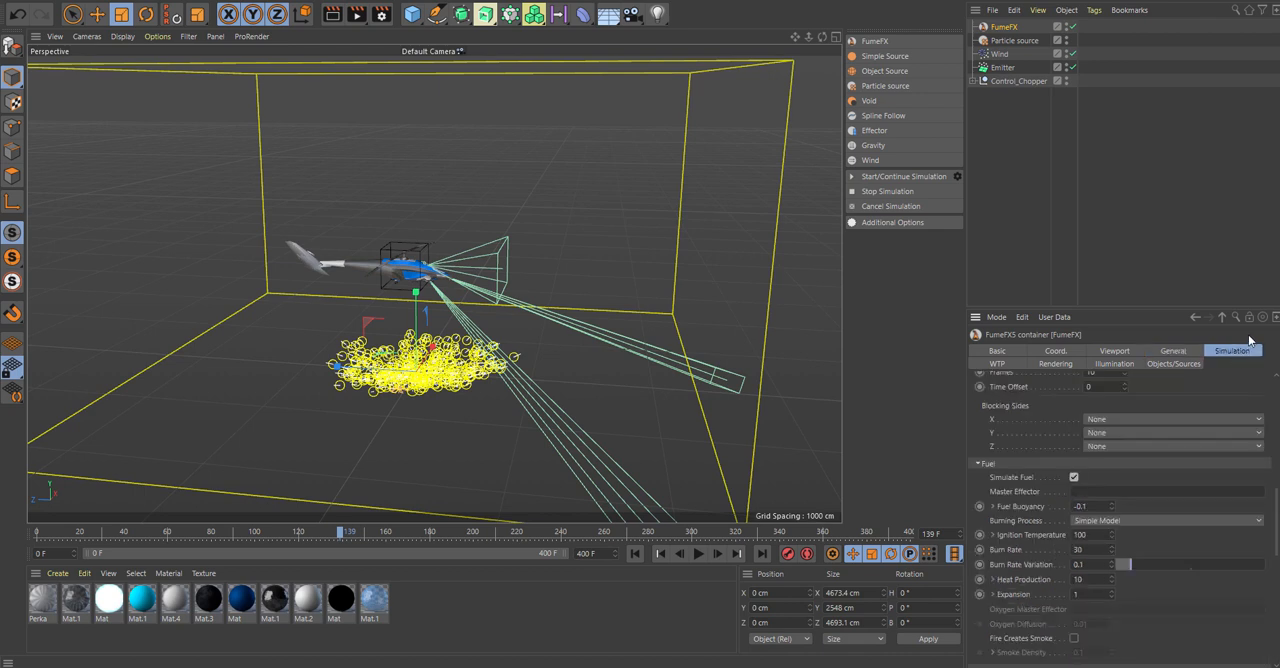
scroll(1278, 503, "down", 5)
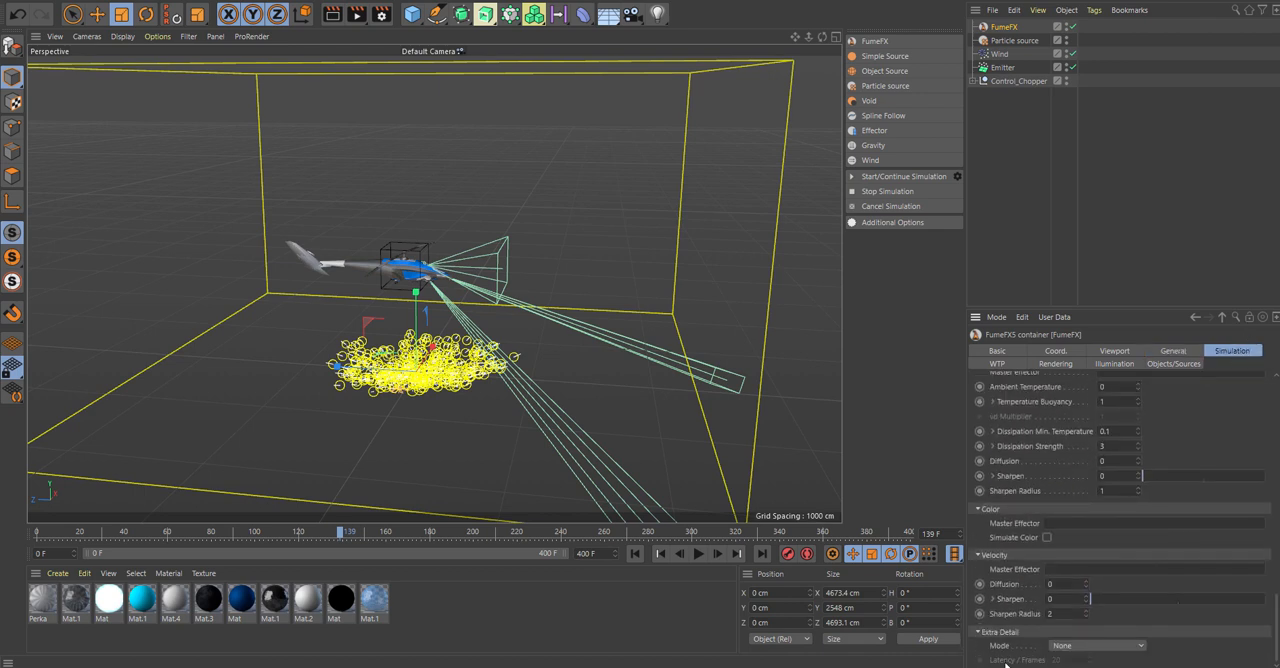
left_click(1100, 646)
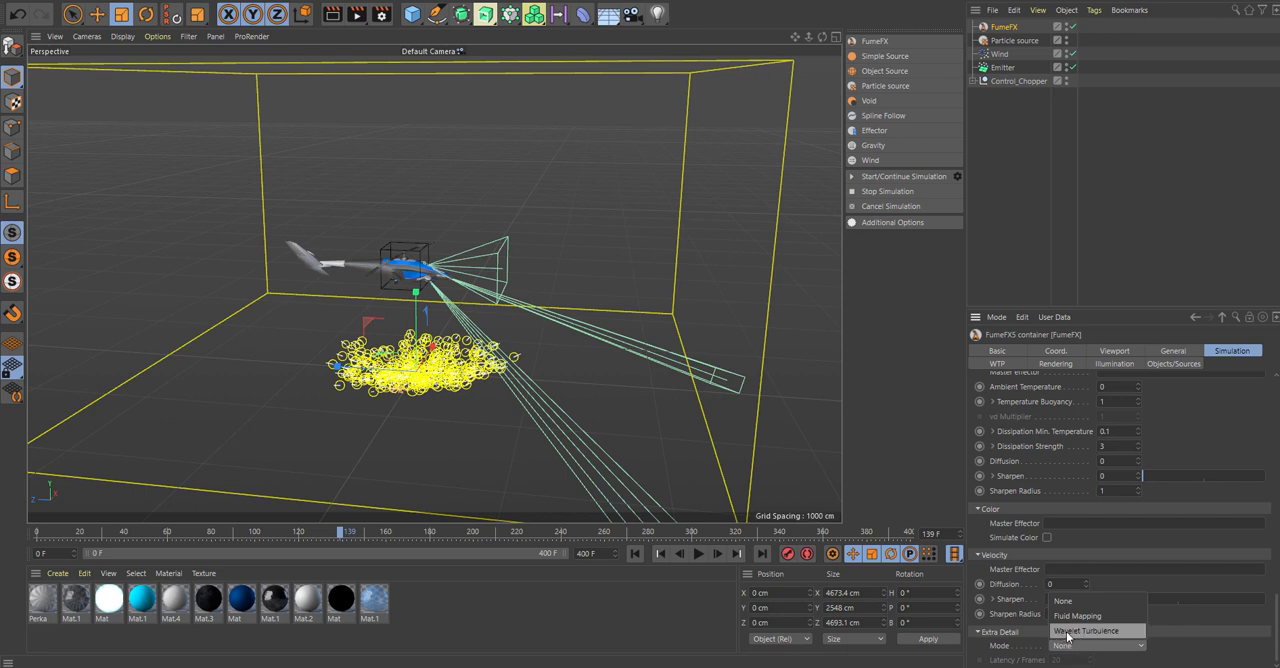
left_click(1163, 649)
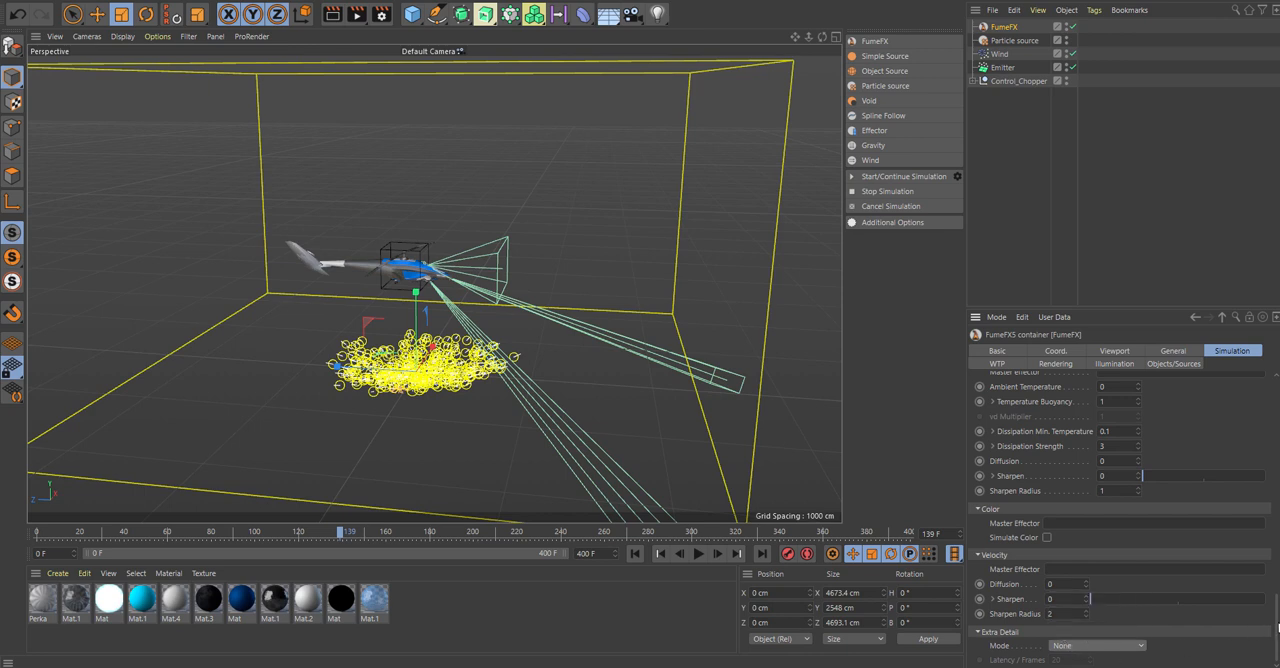
left_click_drag(1278, 628, 1278, 405)
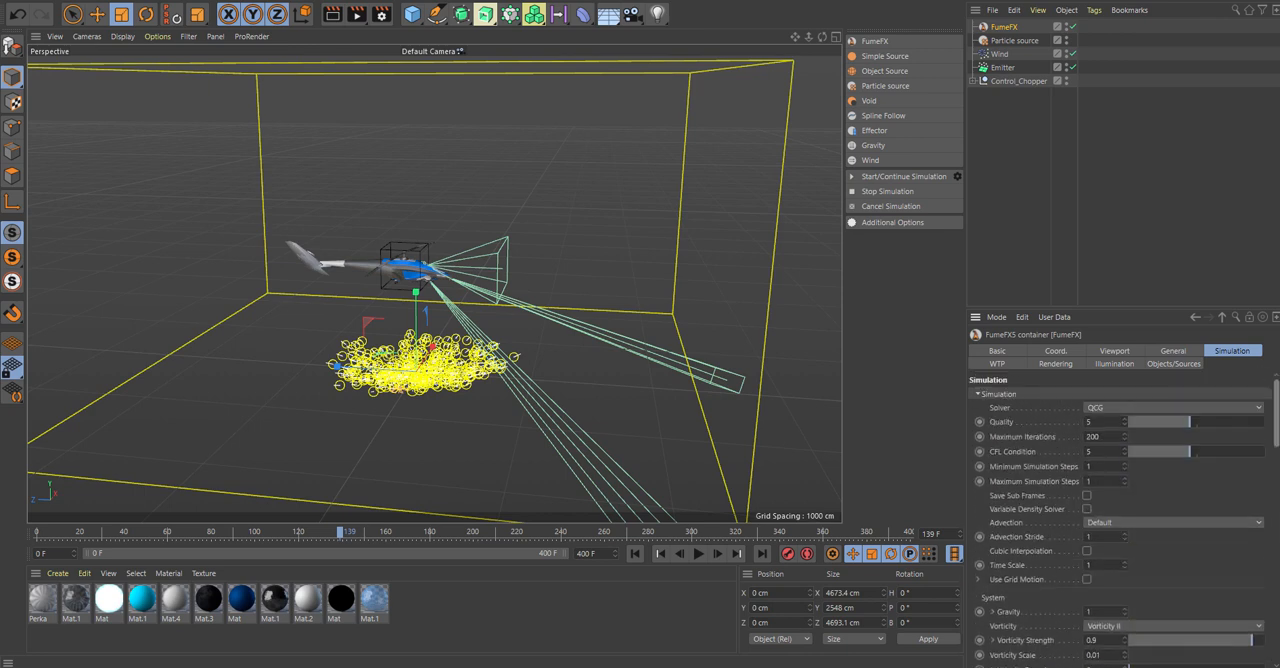
left_click(1173, 354)
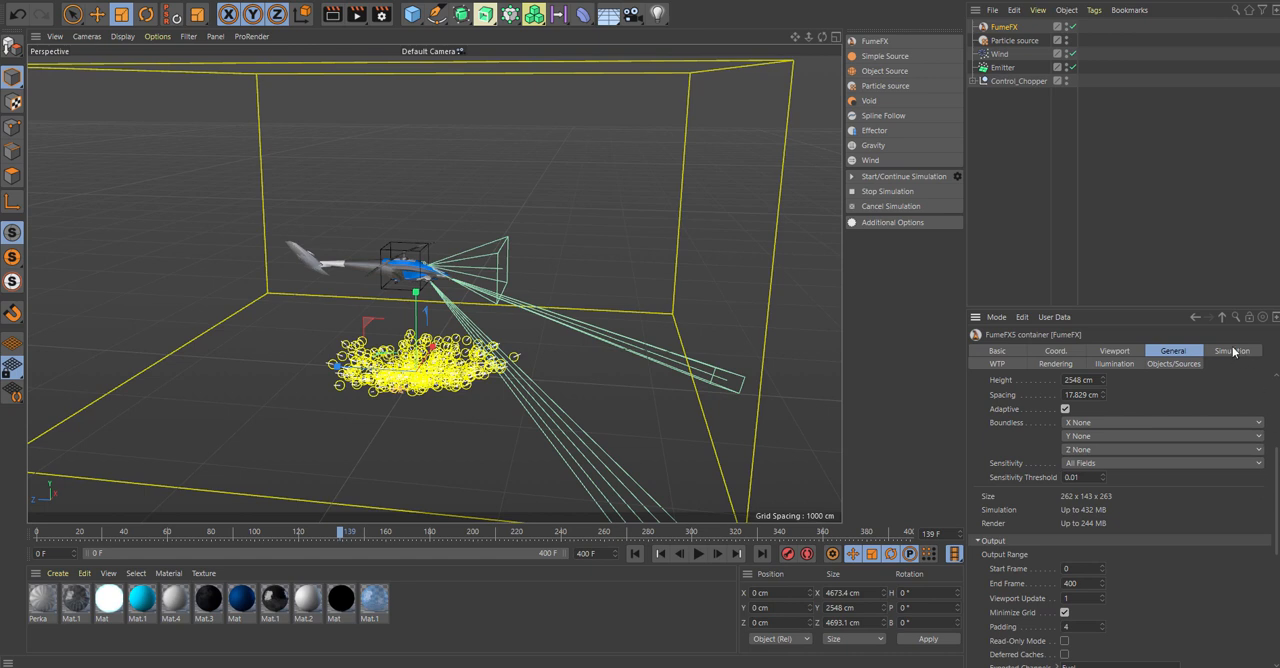
Set the Quality of the FumeFX container's QCG solver to 10.
left_click(1232, 351)
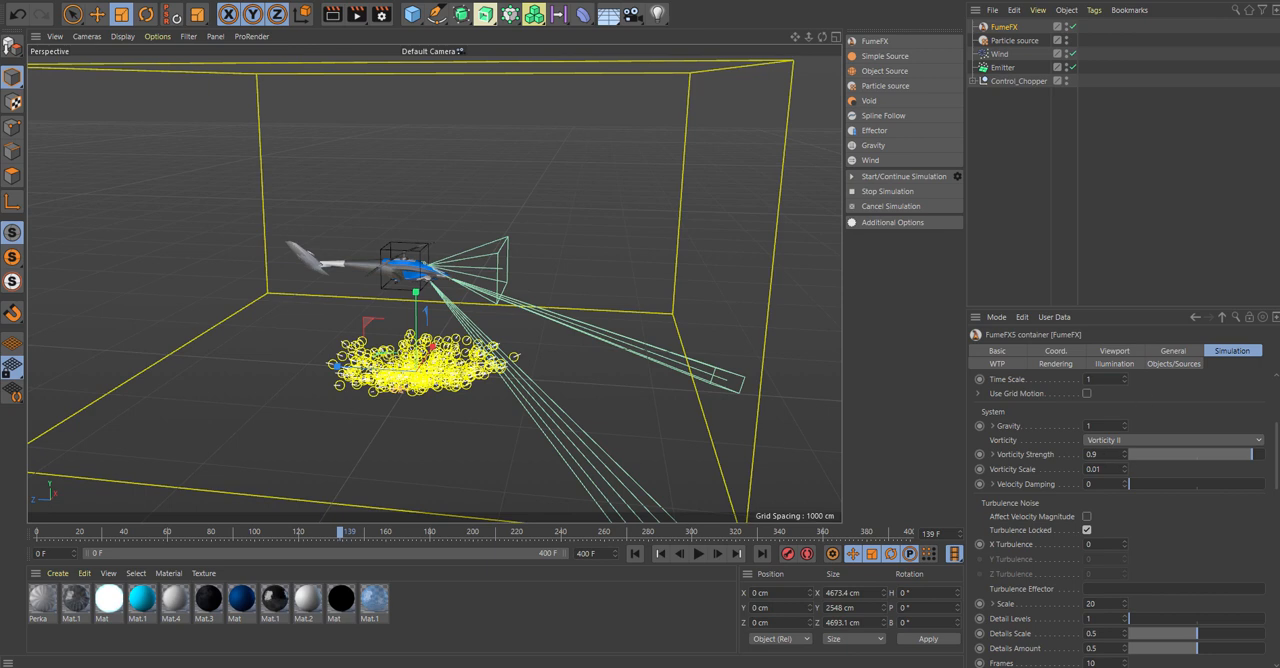
scroll(1177, 424, "up", 4)
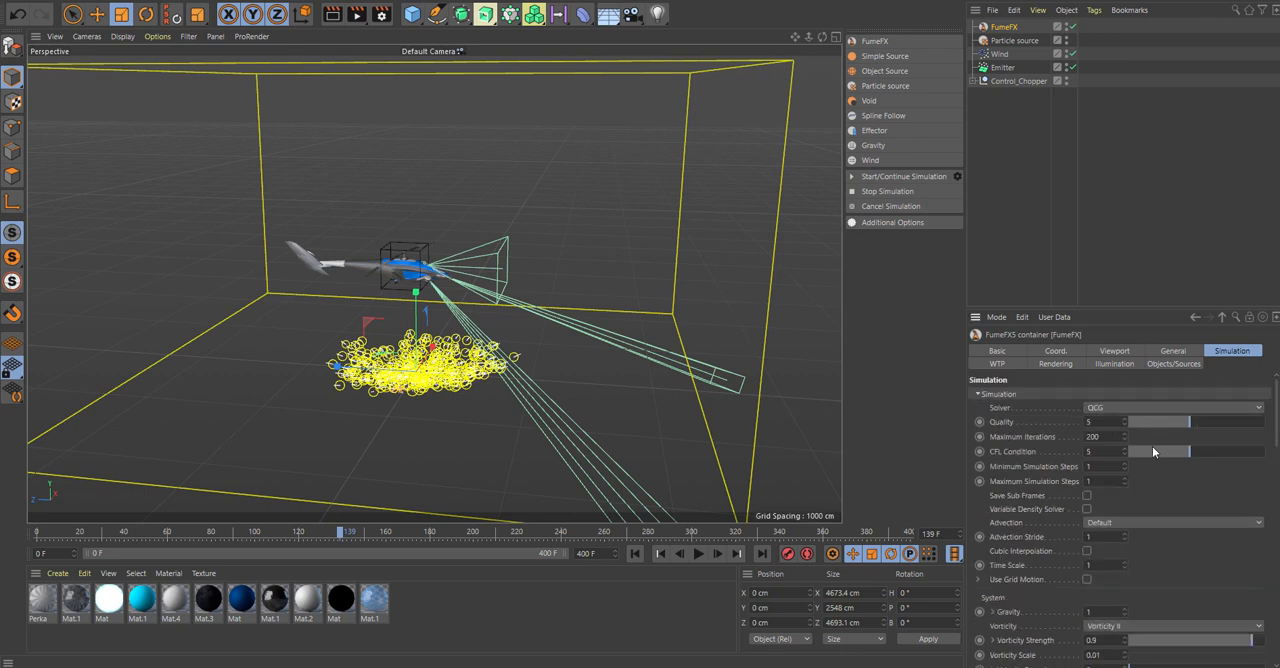
left_click_drag(1191, 425, 1271, 424)
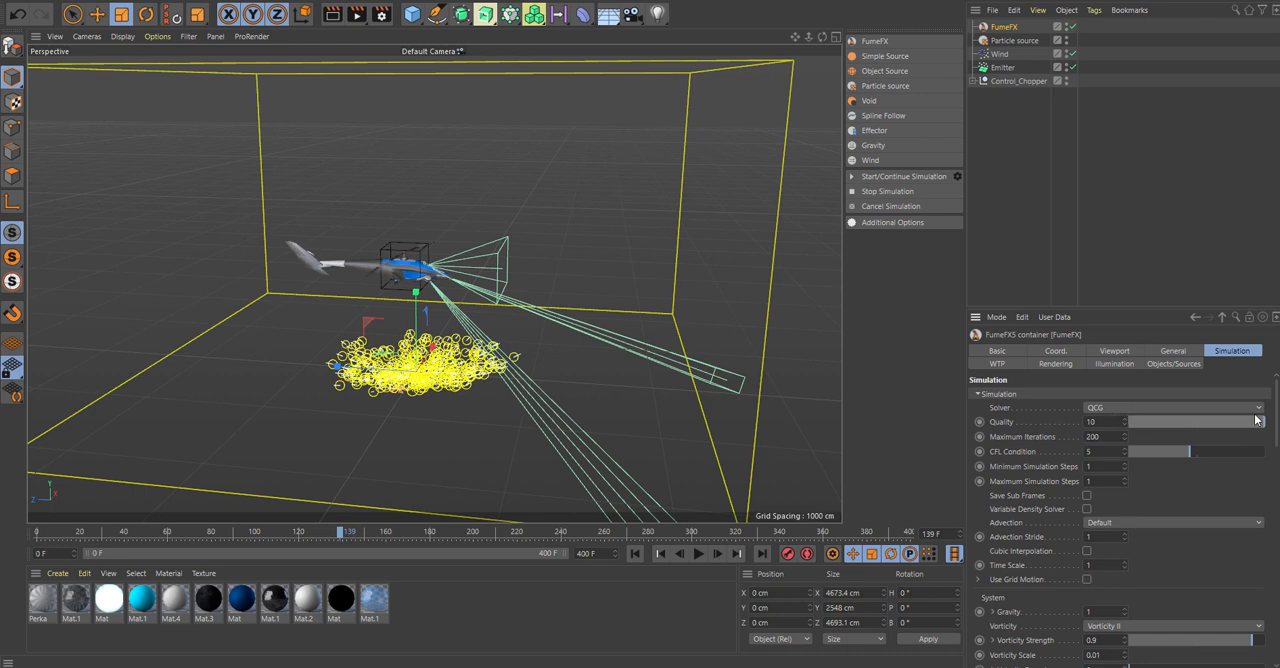
Set the FumeFX container's Maximum Iterations to 250 and its Advection Stride to 0.5.
left_click_drag(1100, 437, 1050, 447)
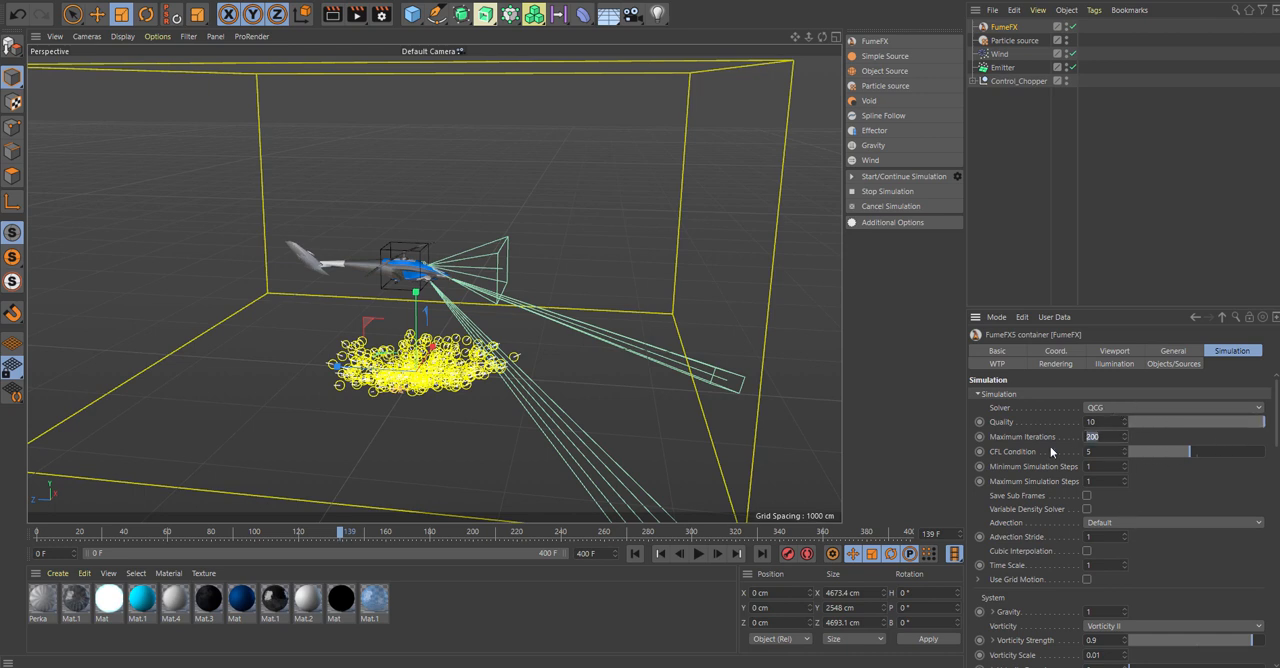
type("250")
left_click_drag(1276, 437, 1273, 455)
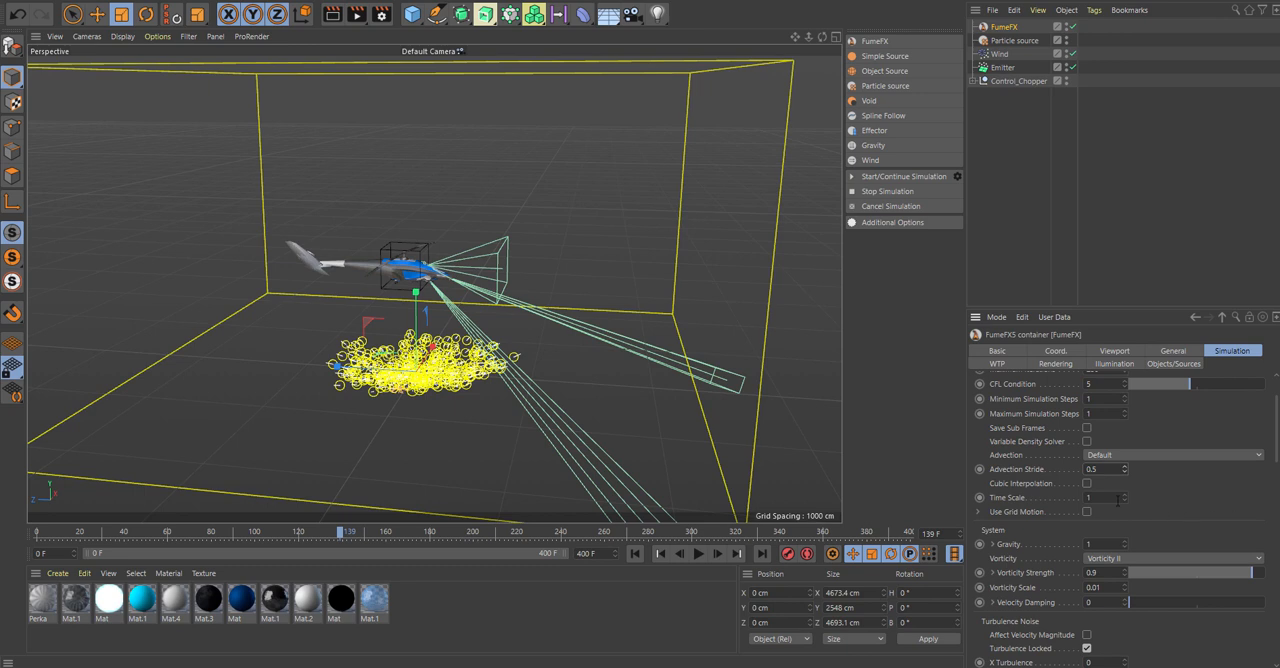
Set the simulation's Time Scale to 1.2 and the Vorticity Strength to 0.6.
type("1.1")
type(".2")
left_click_drag(1277, 447, 1232, 478)
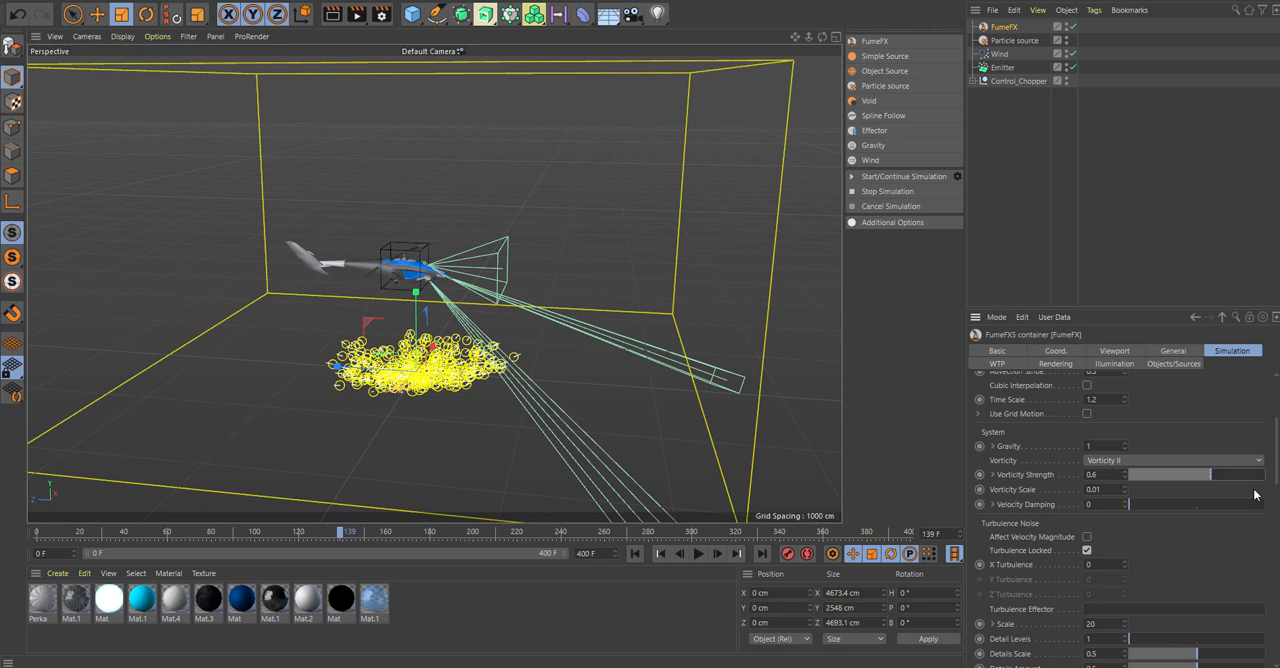
Set the X Turbulence of the container's turbulence noise to 3.
left_click_drag(1277, 458, 1277, 467)
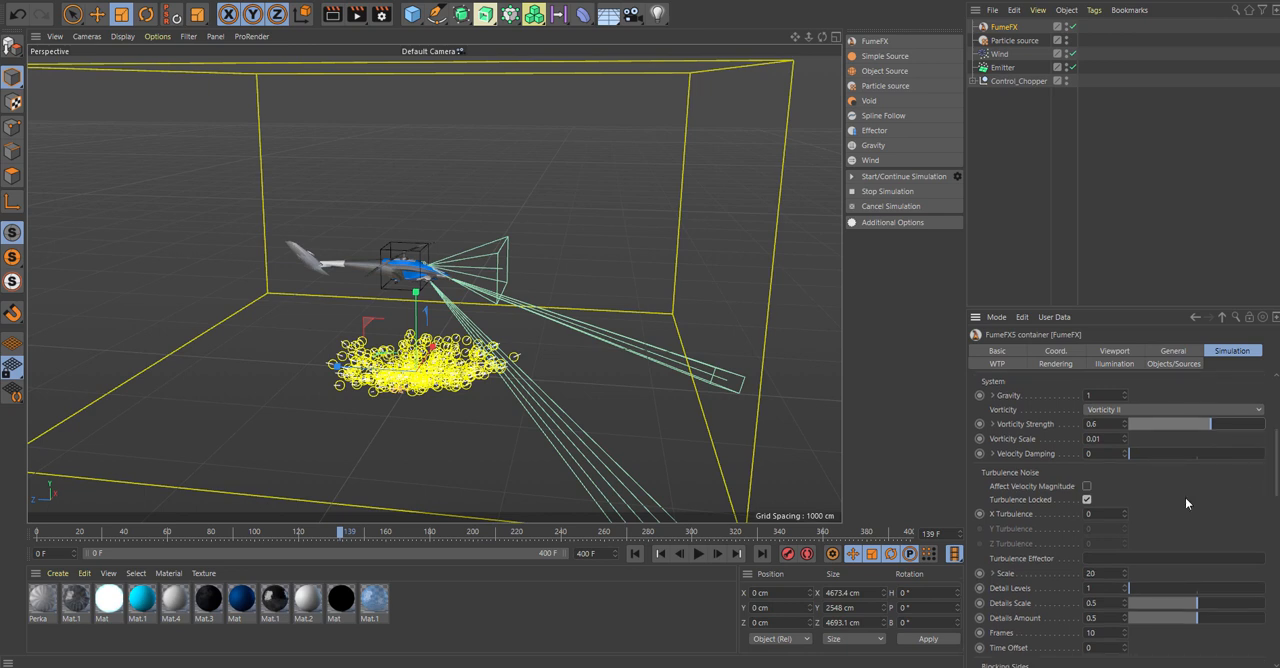
double_click(1105, 512)
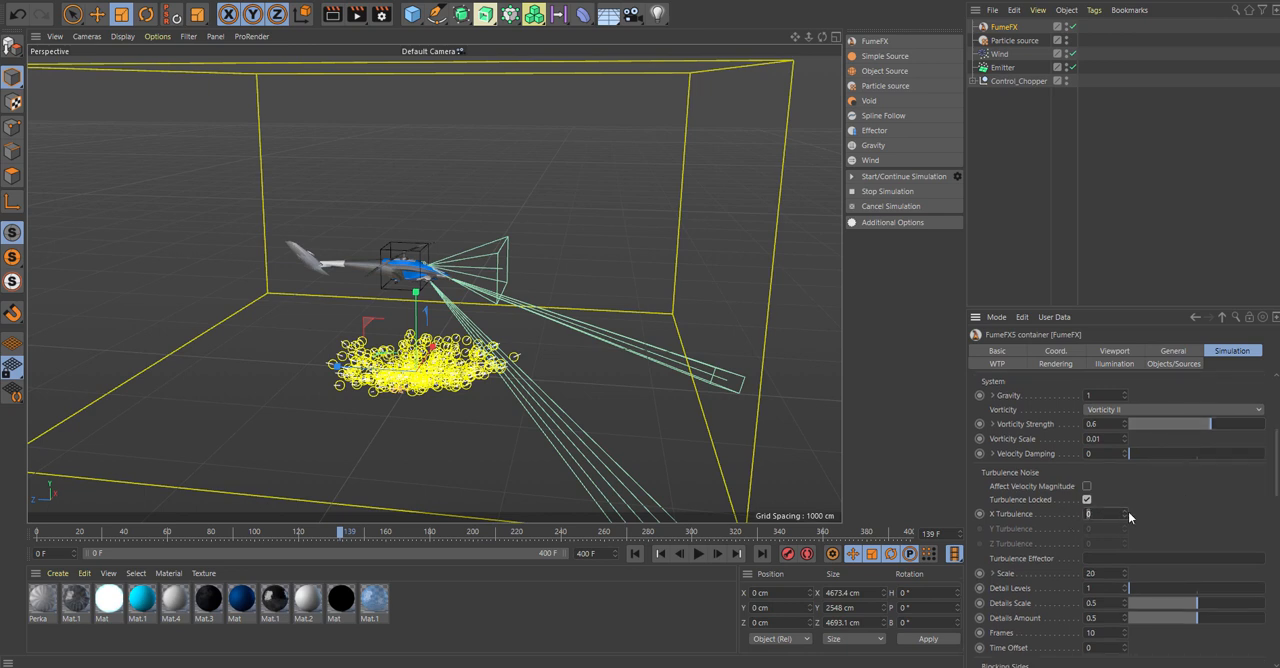
type("3")
key("Return")
Set the turbulence noise Scale to 8 and its Detail Levels to 5.
left_click_drag(1276, 485, 1276, 505)
double_click(1107, 488)
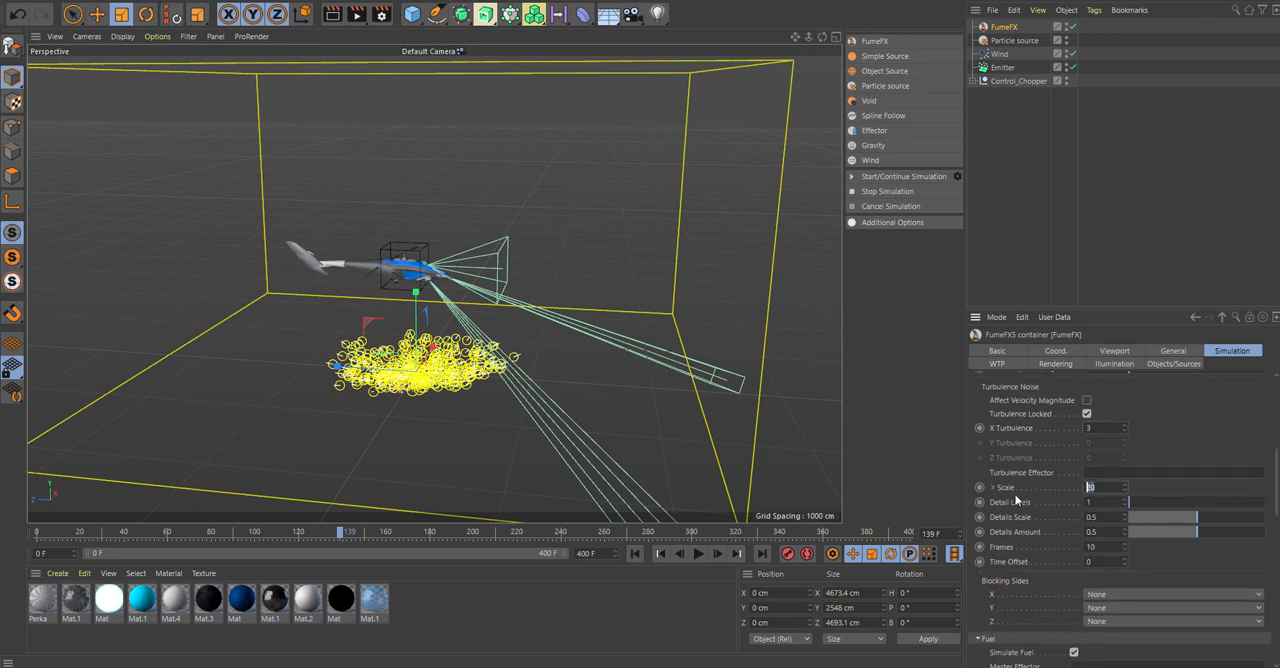
type("8")
key("Return")
left_click_drag(1152, 499, 1268, 502)
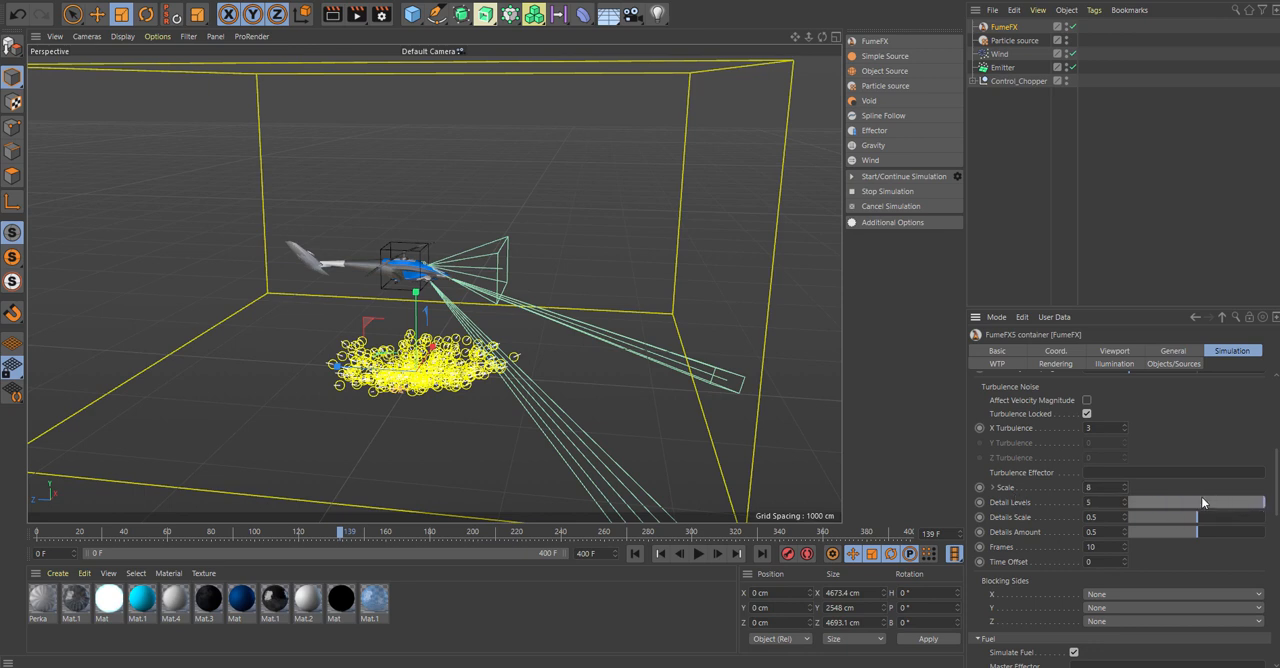
Set the Z blocking side of the FumeFX simulation to -Z.
scroll(1274, 490, "down", 3)
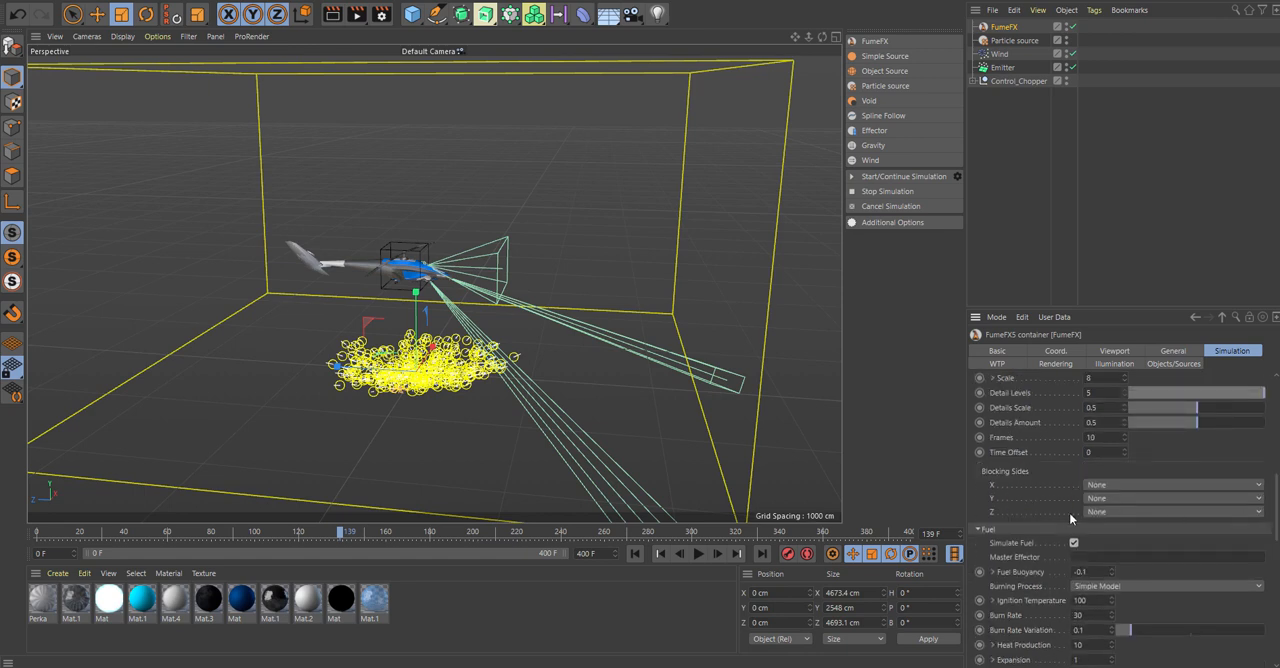
left_click(1110, 512)
left_click(1112, 566)
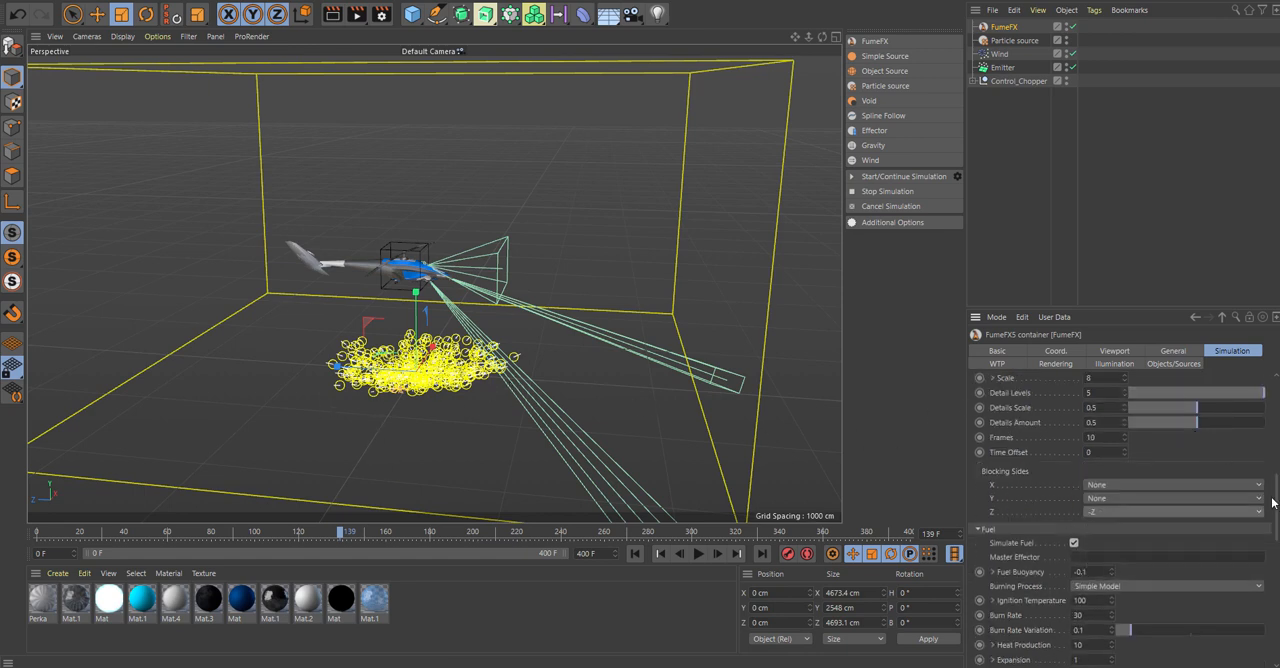
Collapse the Fuel settings and set the Smoke Buoyancy to -2.
scroll(1274, 502, "down", 1)
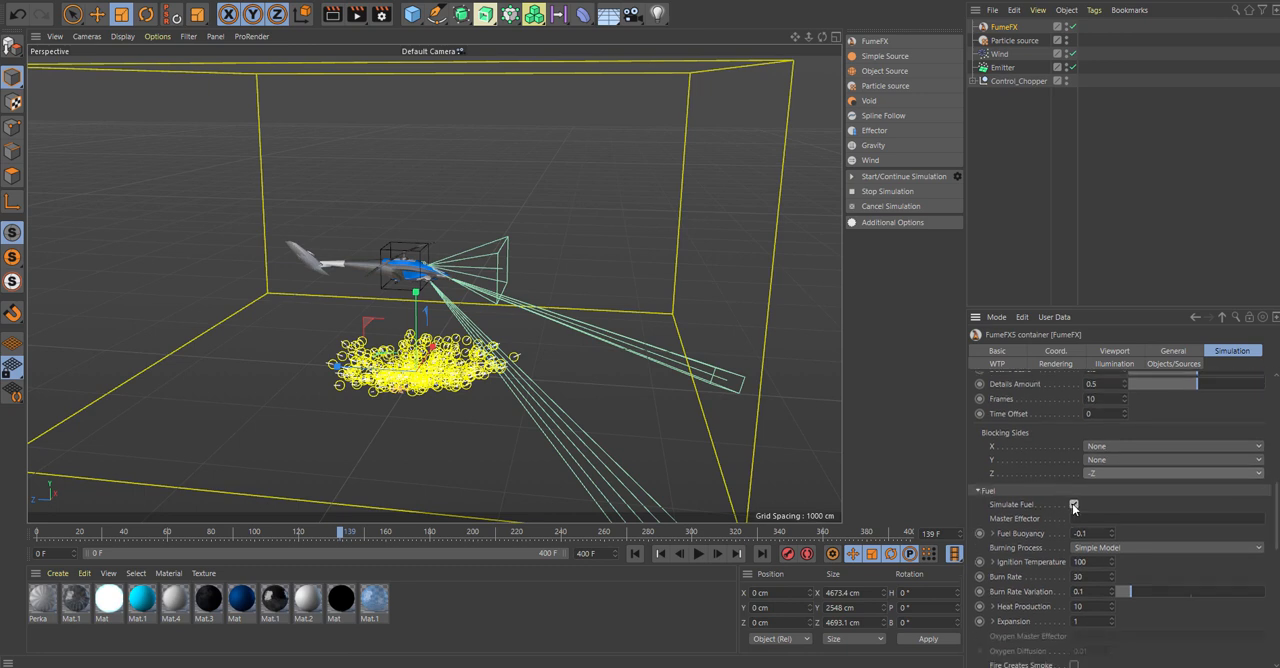
left_click(978, 491)
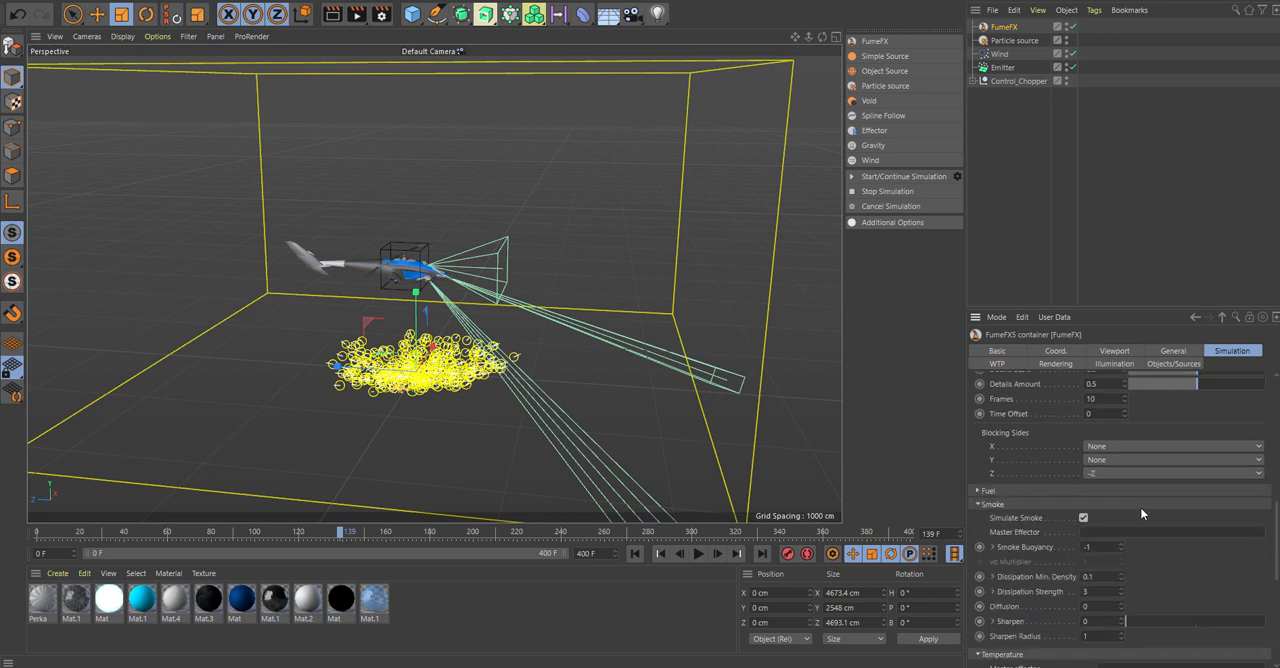
scroll(1275, 515, "down", 1)
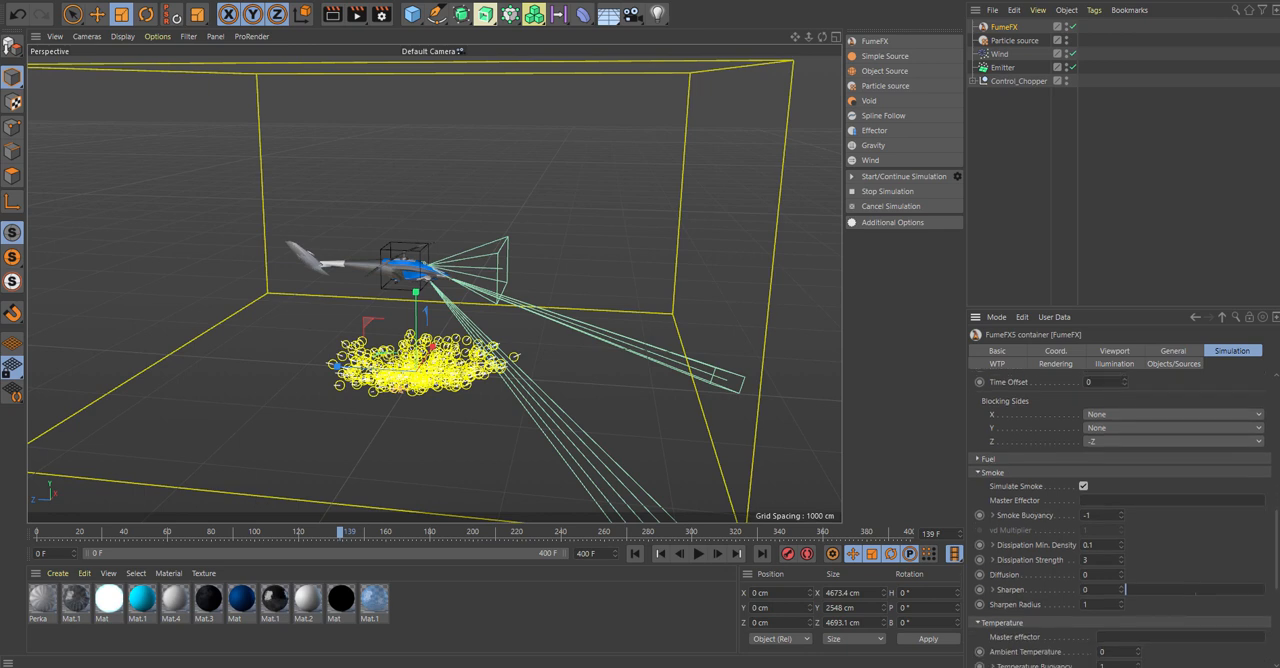
left_click(1100, 514)
key("BackSpace")
type("-2")
key("Return")
Set the smoke's Dissipation Strength to 75 and collapse the Temperature settings.
left_click_drag(1277, 554, 1277, 561)
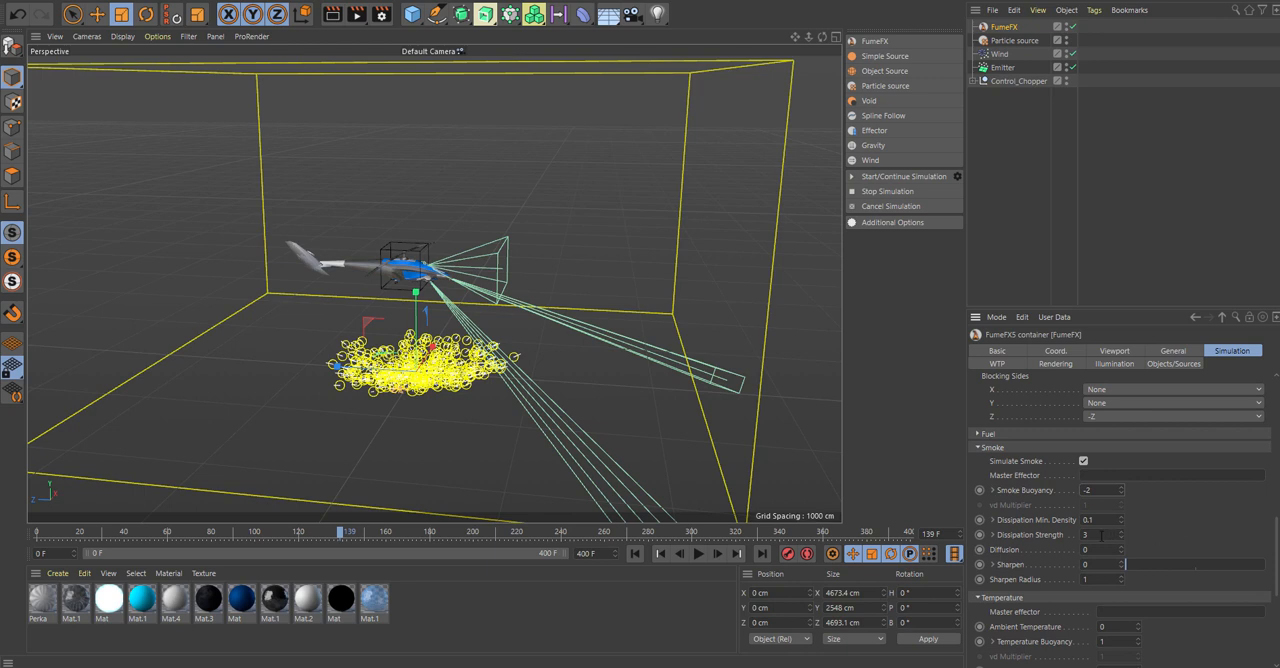
left_click(1101, 535)
type("75")
left_click_drag(1276, 541, 1277, 571)
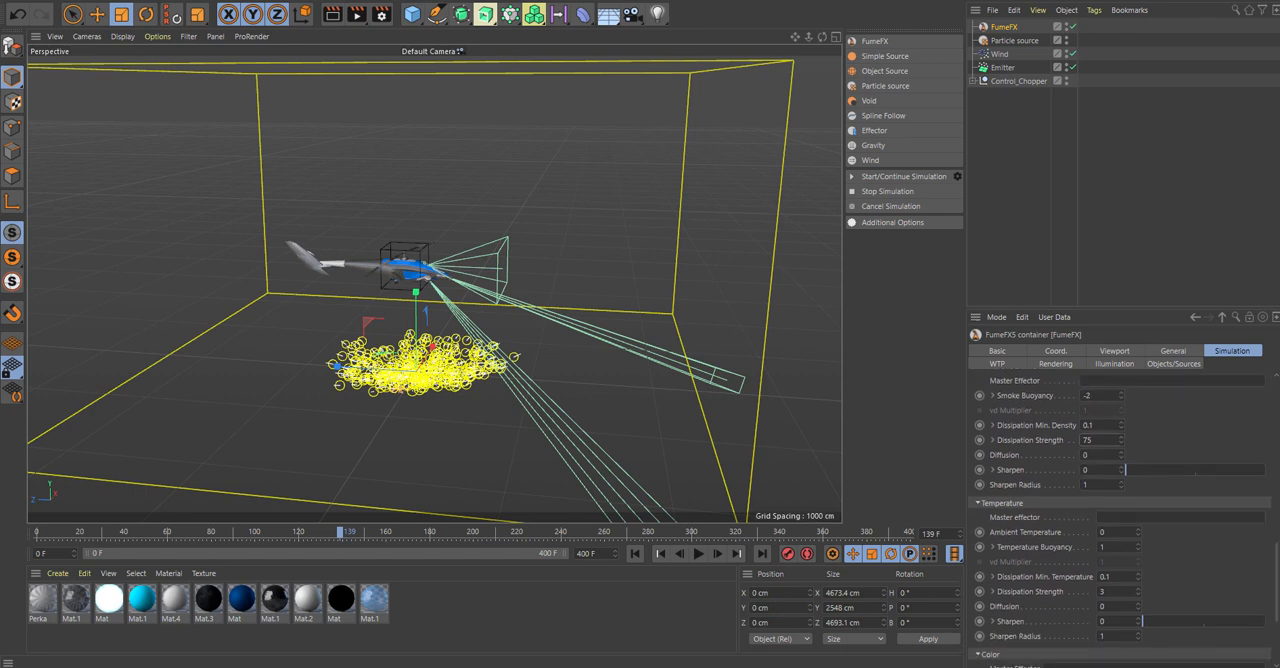
left_click(979, 503)
left_click_drag(1277, 588, 1277, 385)
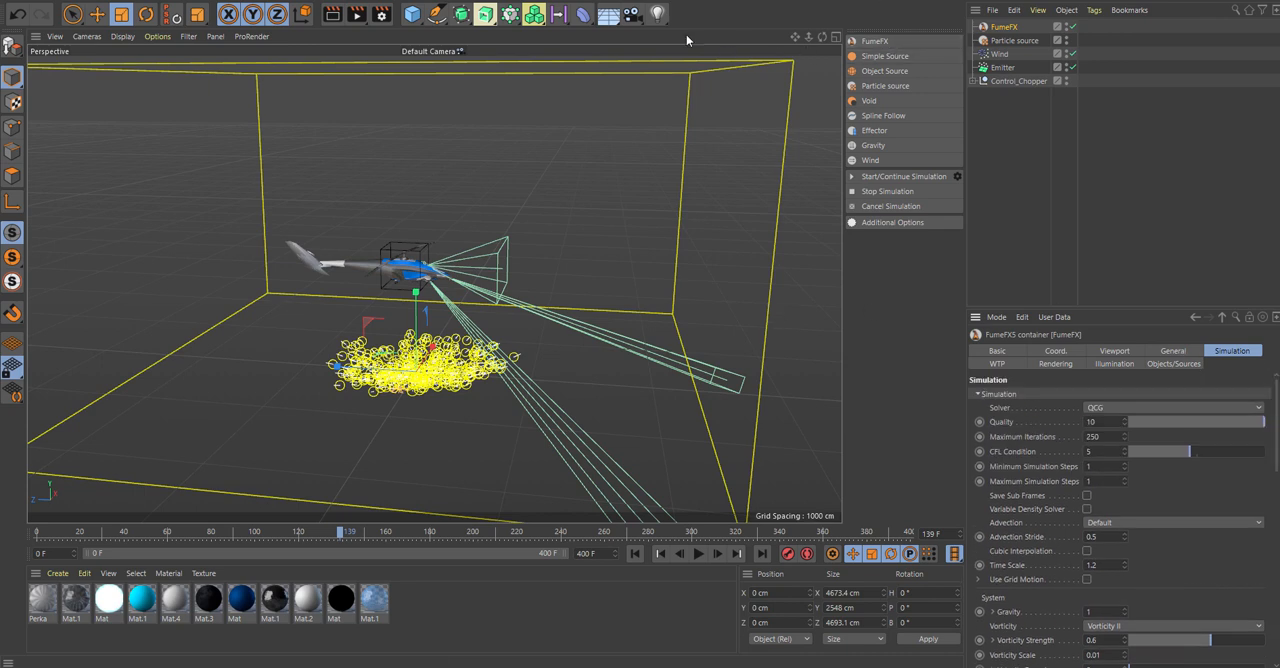
Add a light and move it to about 1792 cm in Y and 1507 cm in Z, above and behind the helicopter.
left_click(657, 13)
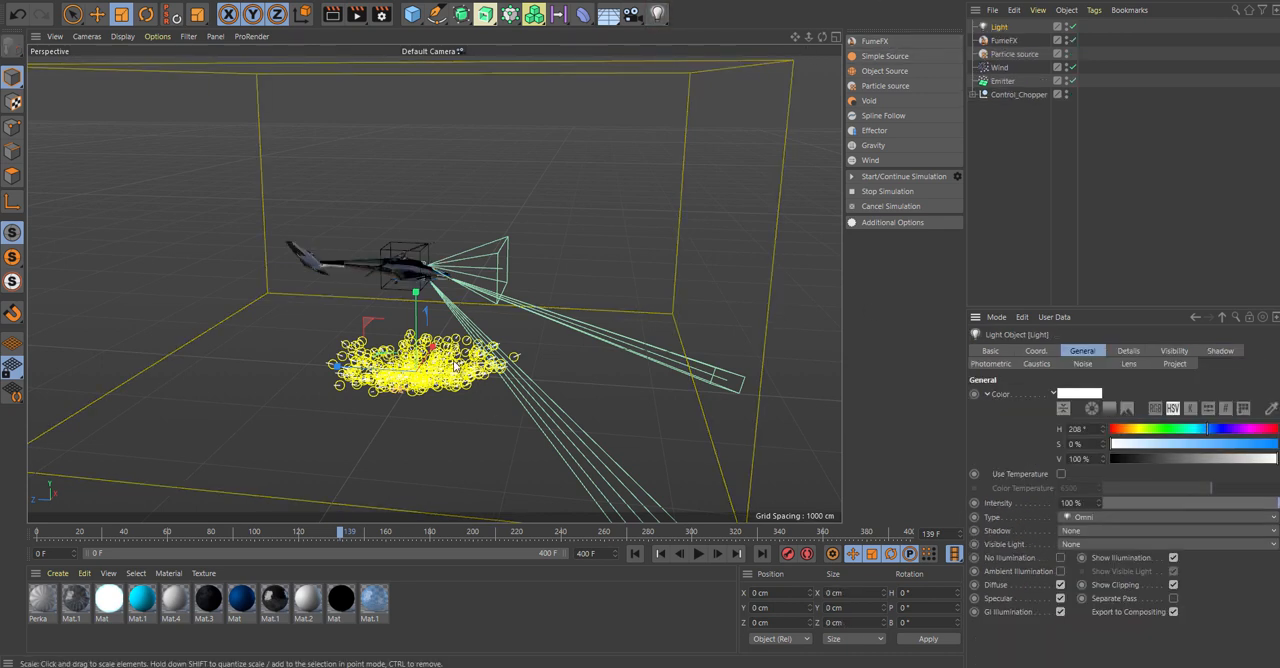
key("e")
left_click_drag(345, 367, 184, 355)
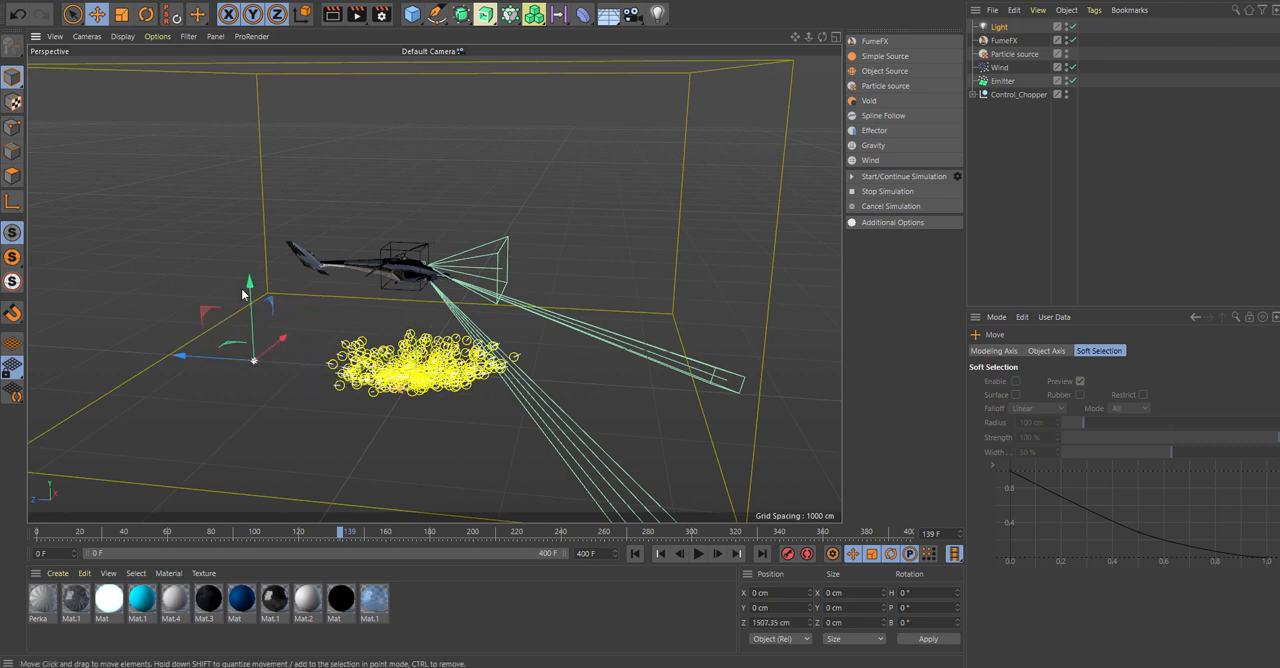
left_click_drag(243, 293, 249, 79)
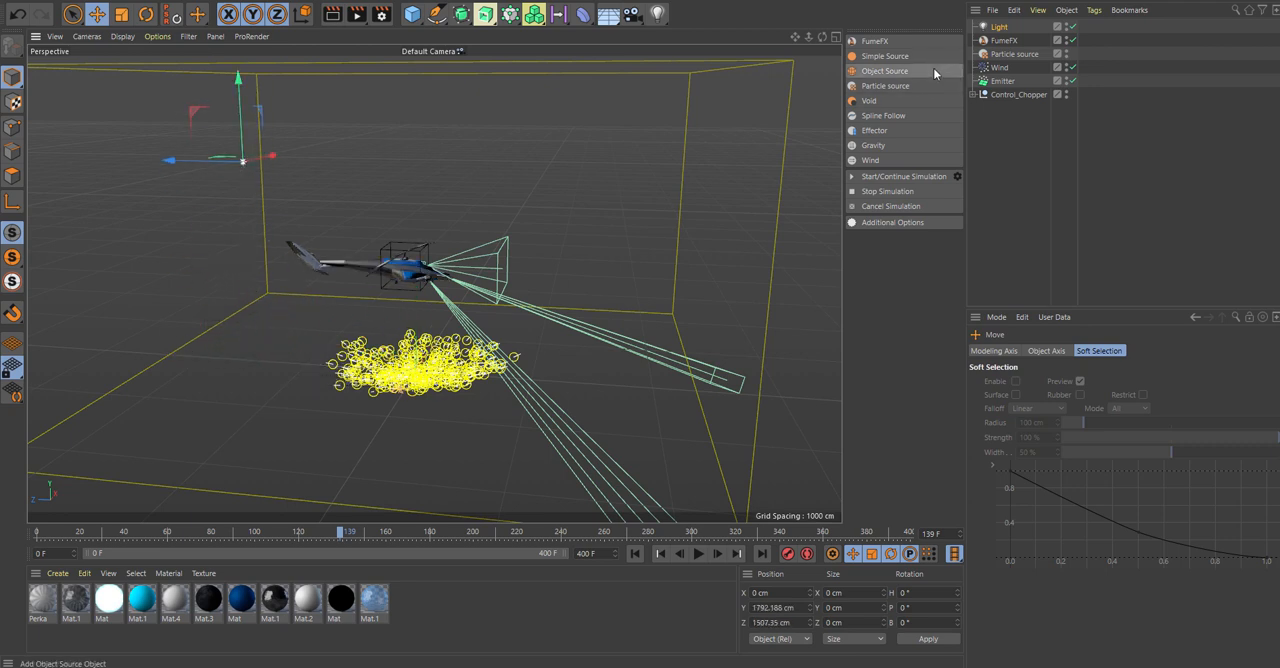
Give the light Raytraced (Hard) shadows and place a duplicate of it on the helicopter's other side at about -2159 cm in Z.
left_click(1000, 28)
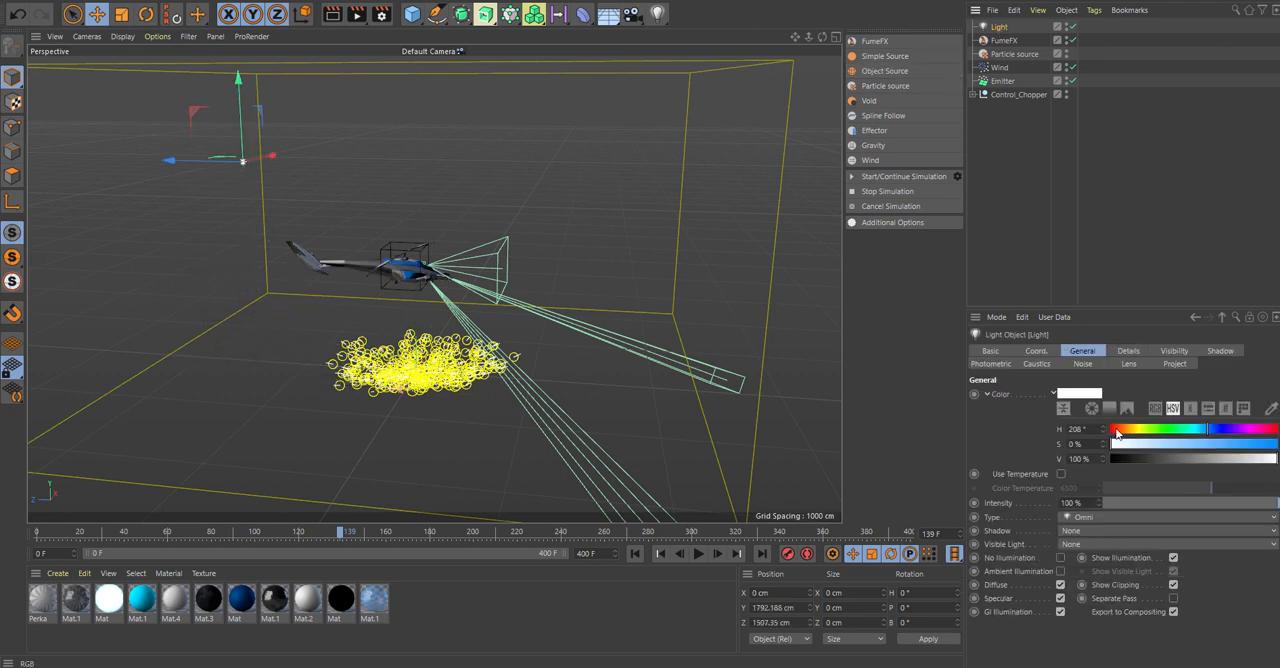
left_click(1092, 528)
left_click(1137, 578)
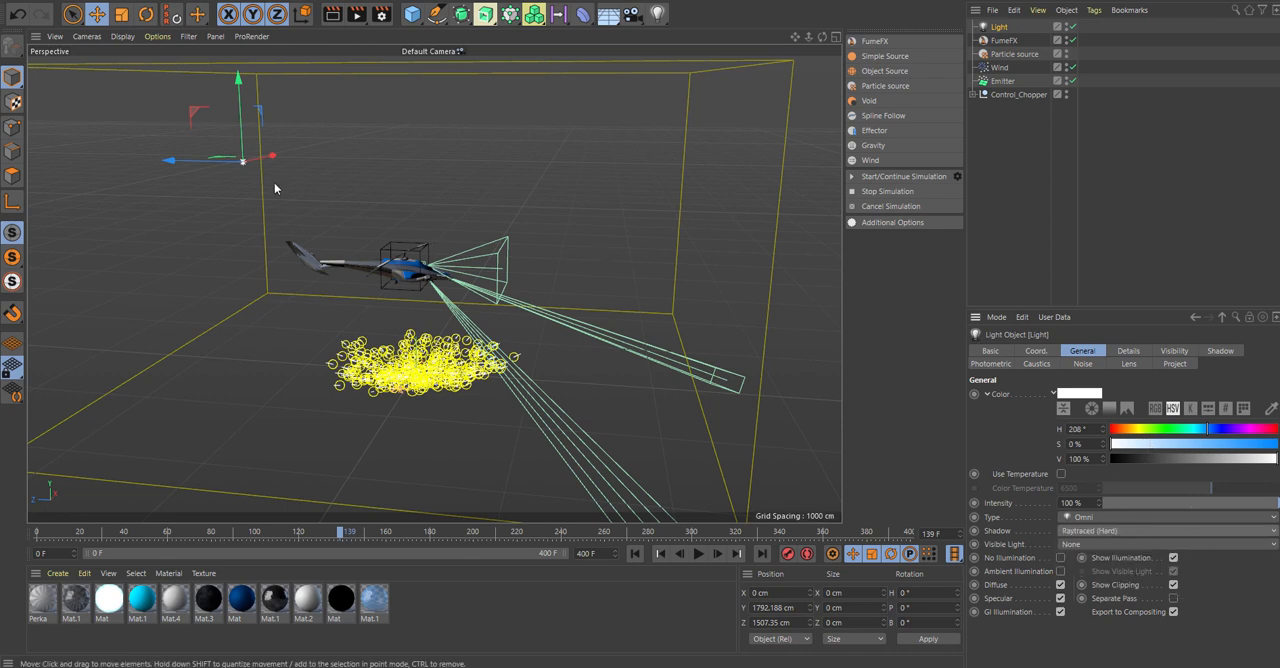
left_click_drag(179, 160, 617, 203, "ctrl")
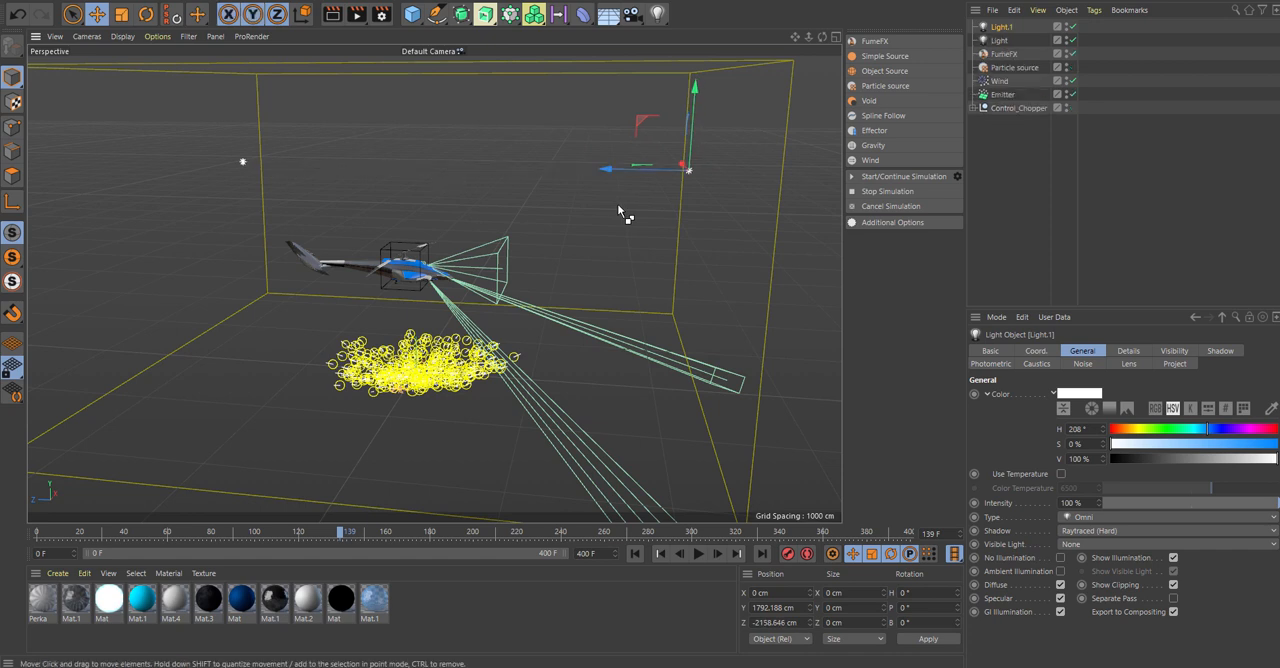
Add both lights to the FumeFX container's illumination lights list.
left_click(1004, 54)
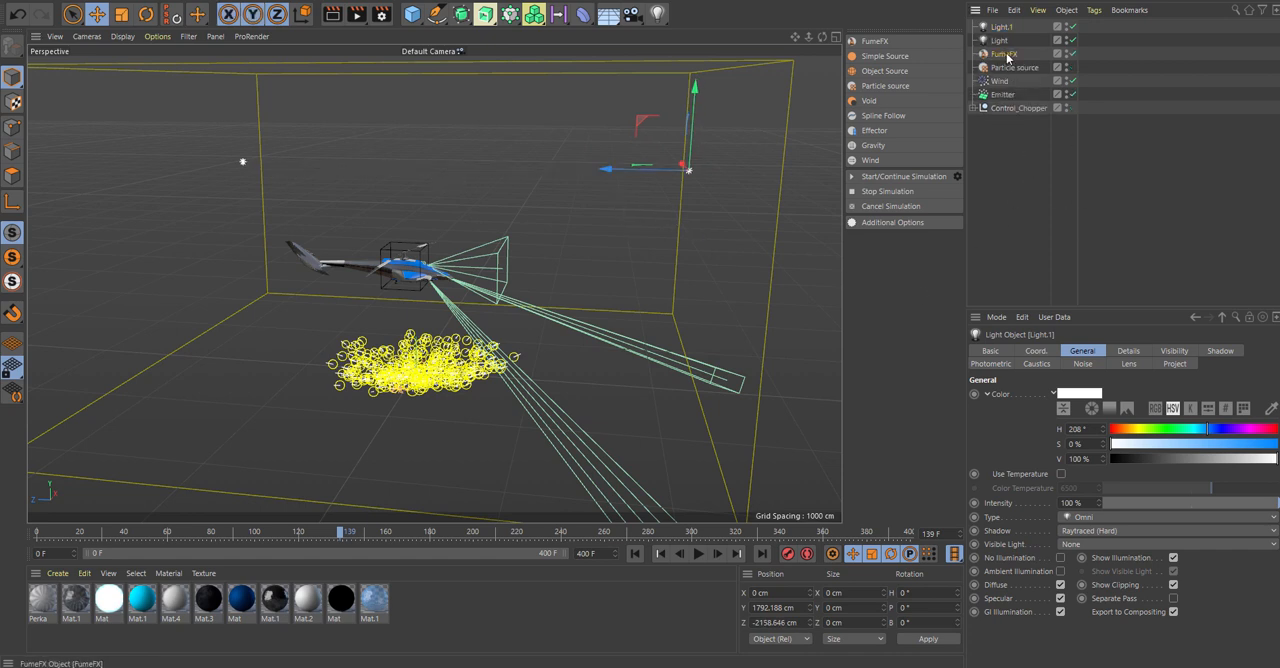
left_click(1120, 365)
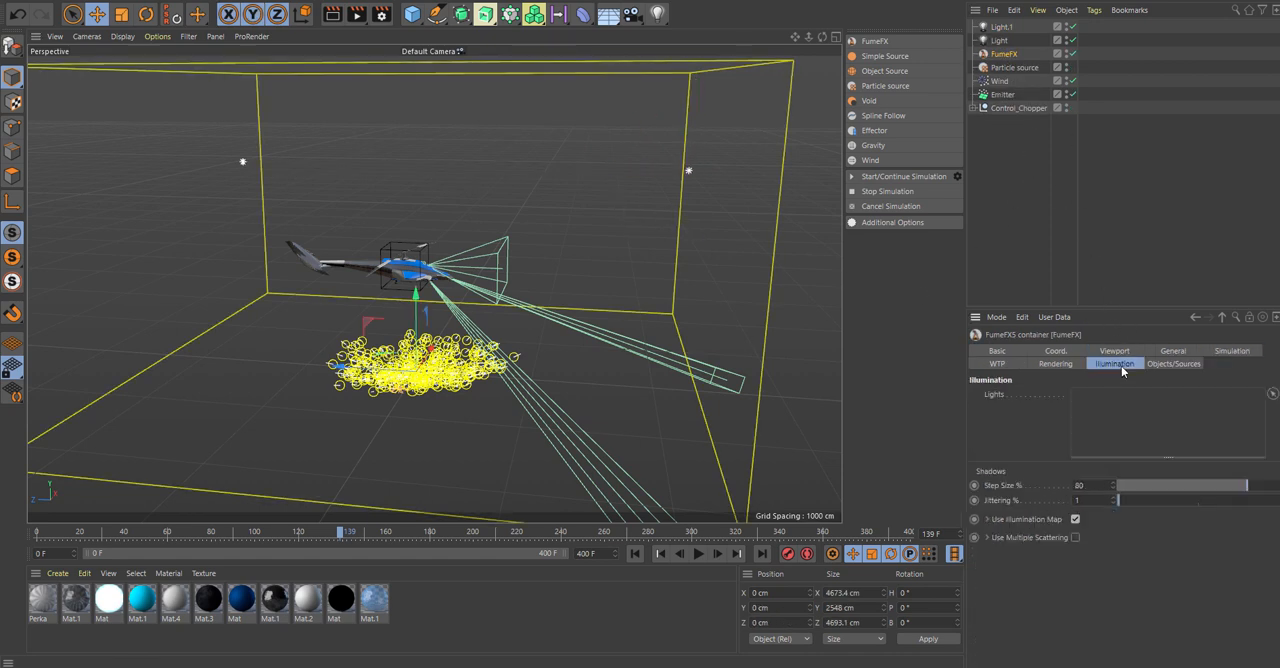
left_click_drag(1000, 41, 1130, 405)
left_click_drag(1004, 36, 1156, 438)
Set the illumination shadows' Step Size to 200% and adjust their Jittering percentage.
left_click_drag(1097, 485, 1029, 497)
type("200")
key("Return")
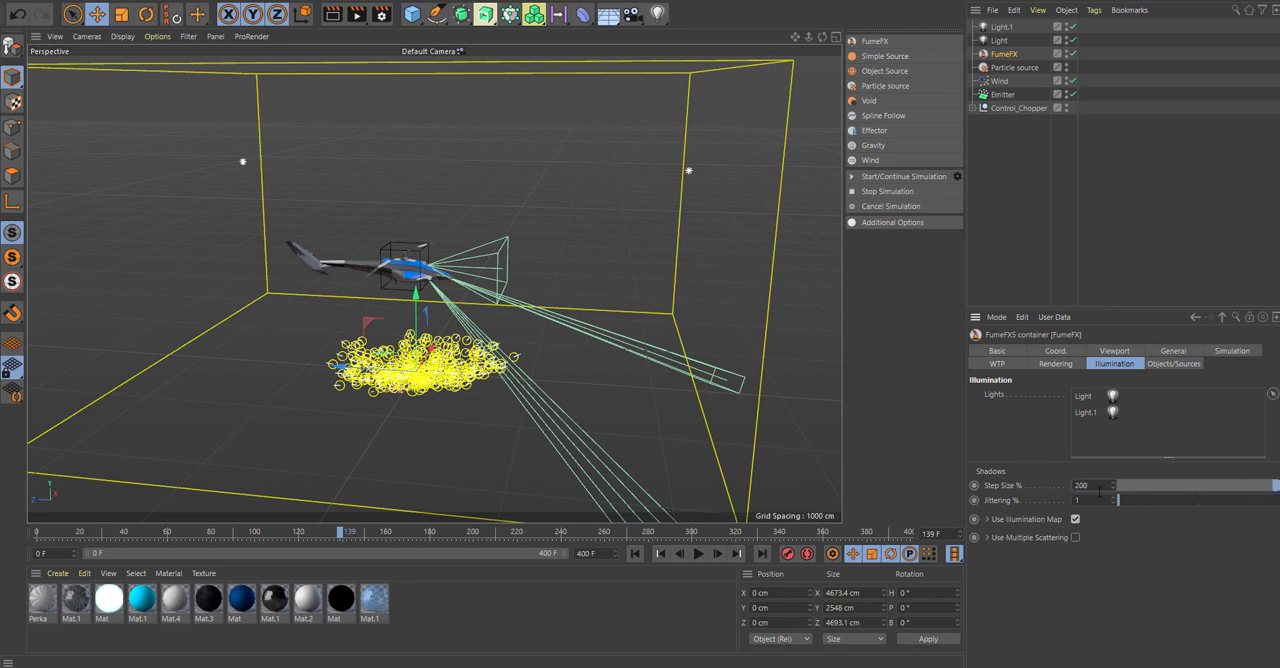
left_click_drag(1099, 499, 1020, 503)
key("Return")
Check the container's object sources and simulation settings, and set the rendering Step Size to 110%.
left_click(1176, 364)
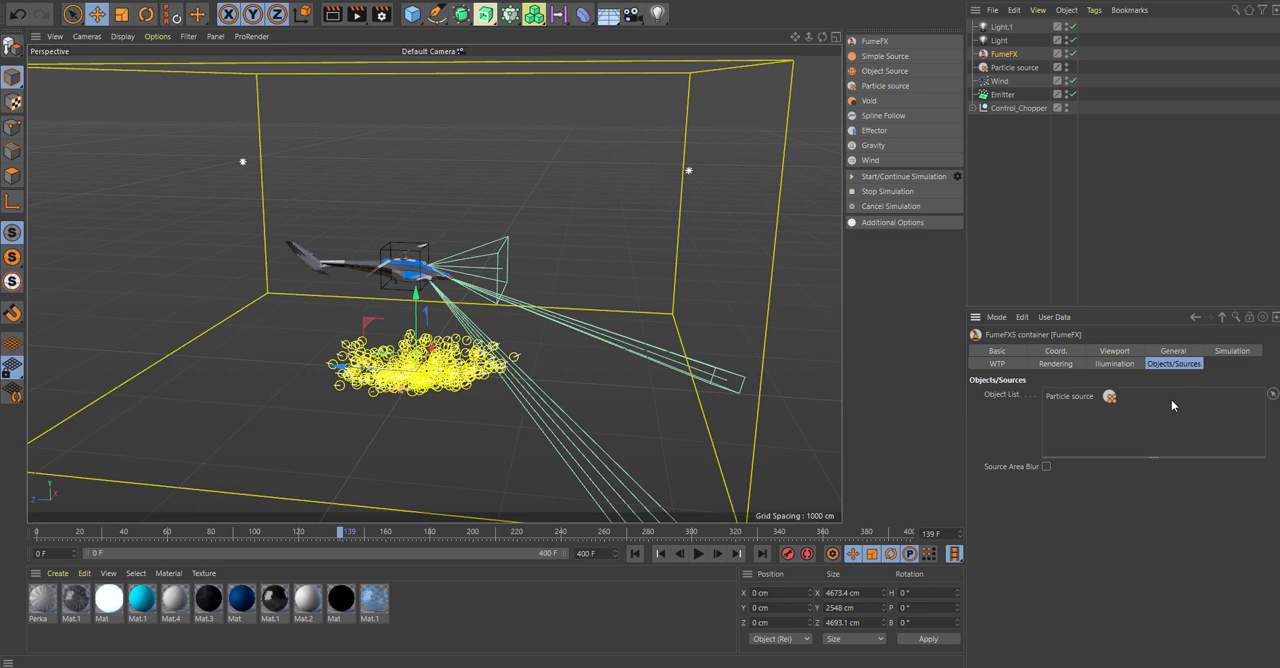
left_click(1228, 351)
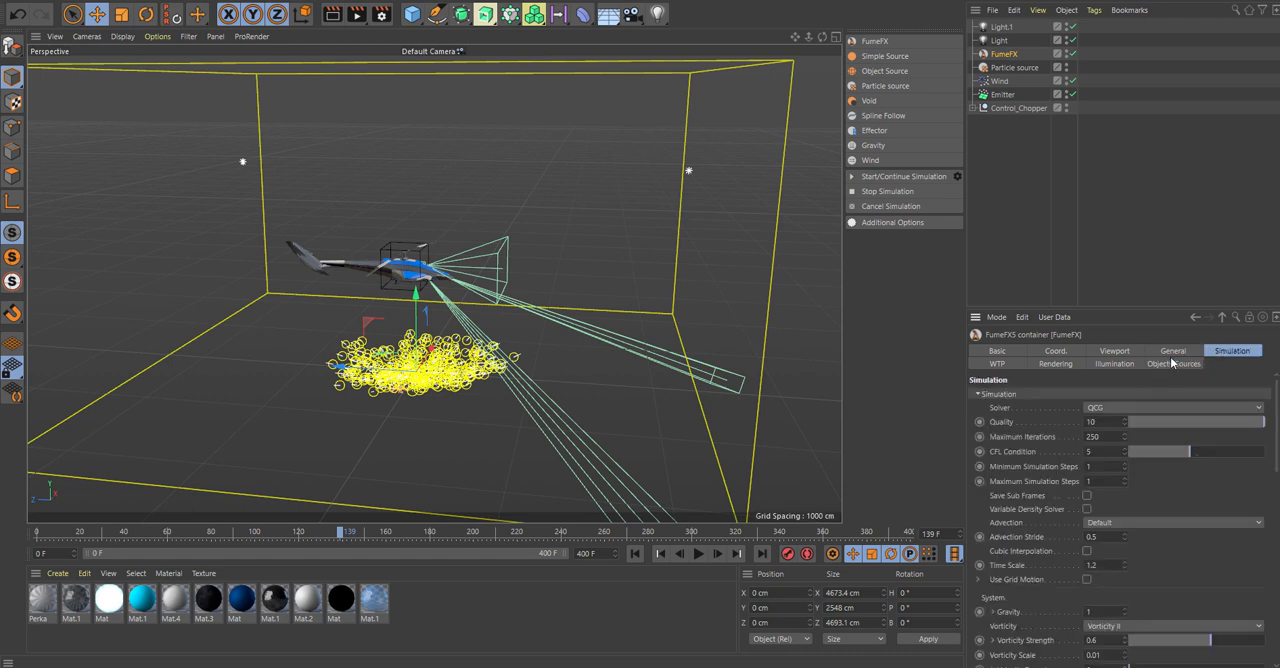
scroll(1276, 446, "down", 2)
scroll(1277, 450, "down", 4)
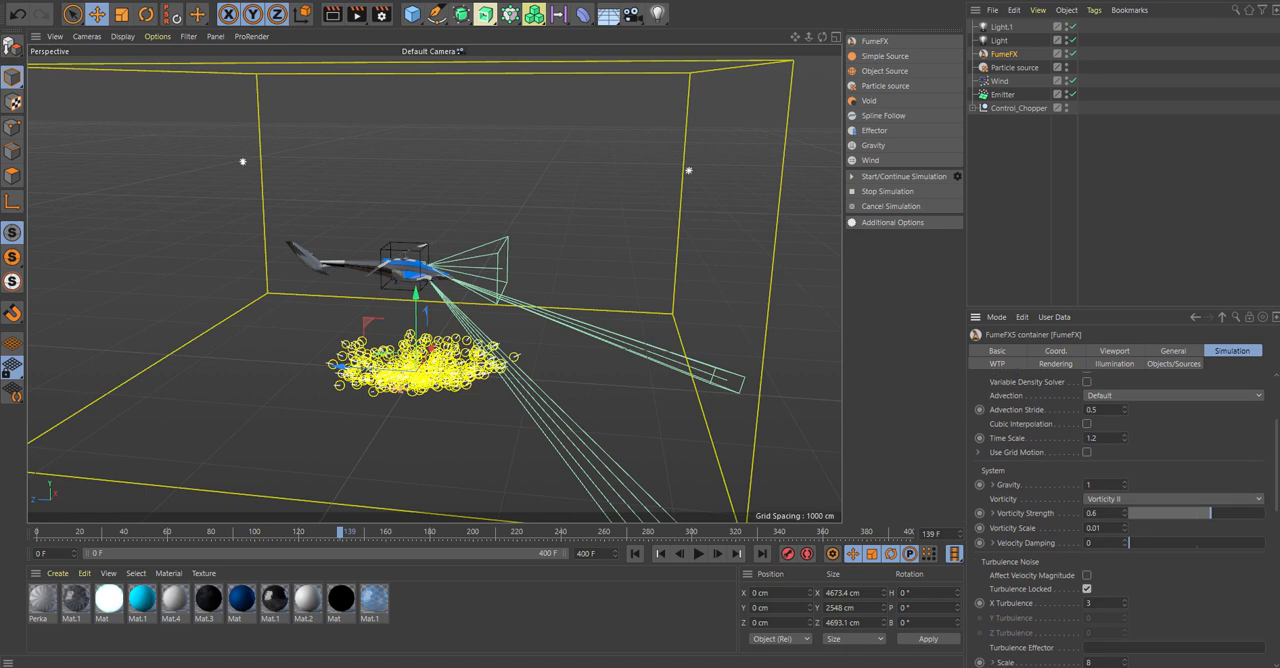
left_click(1050, 364)
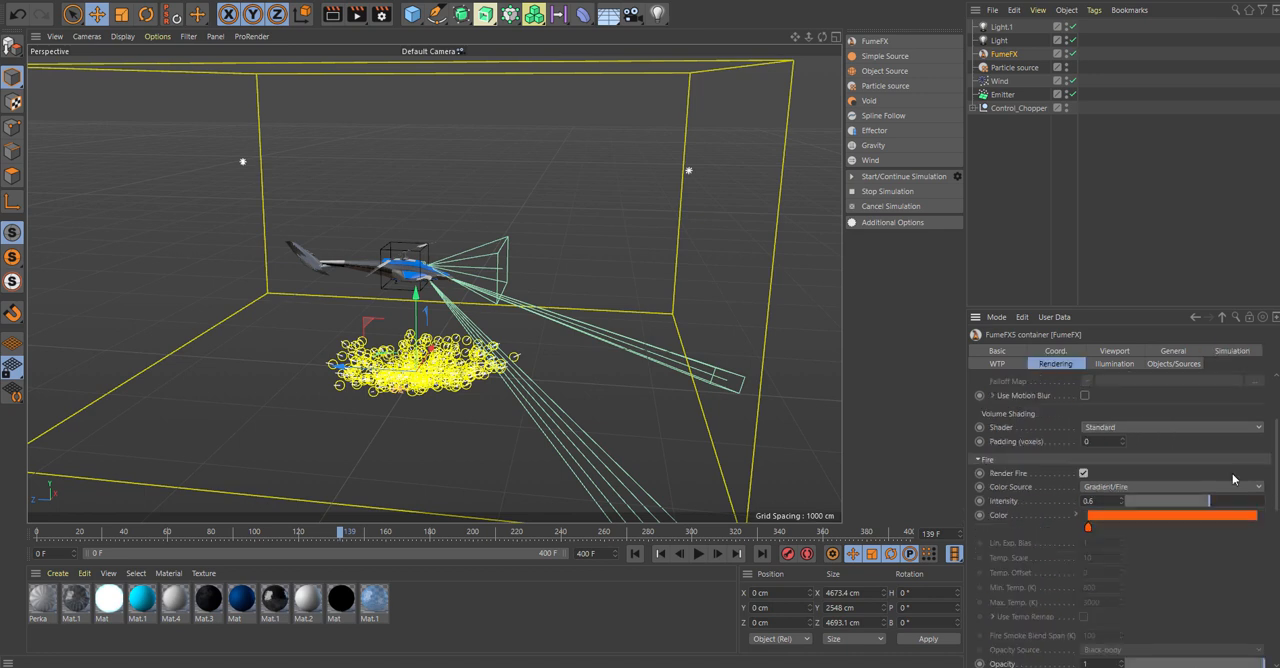
scroll(1277, 462, "up", 6)
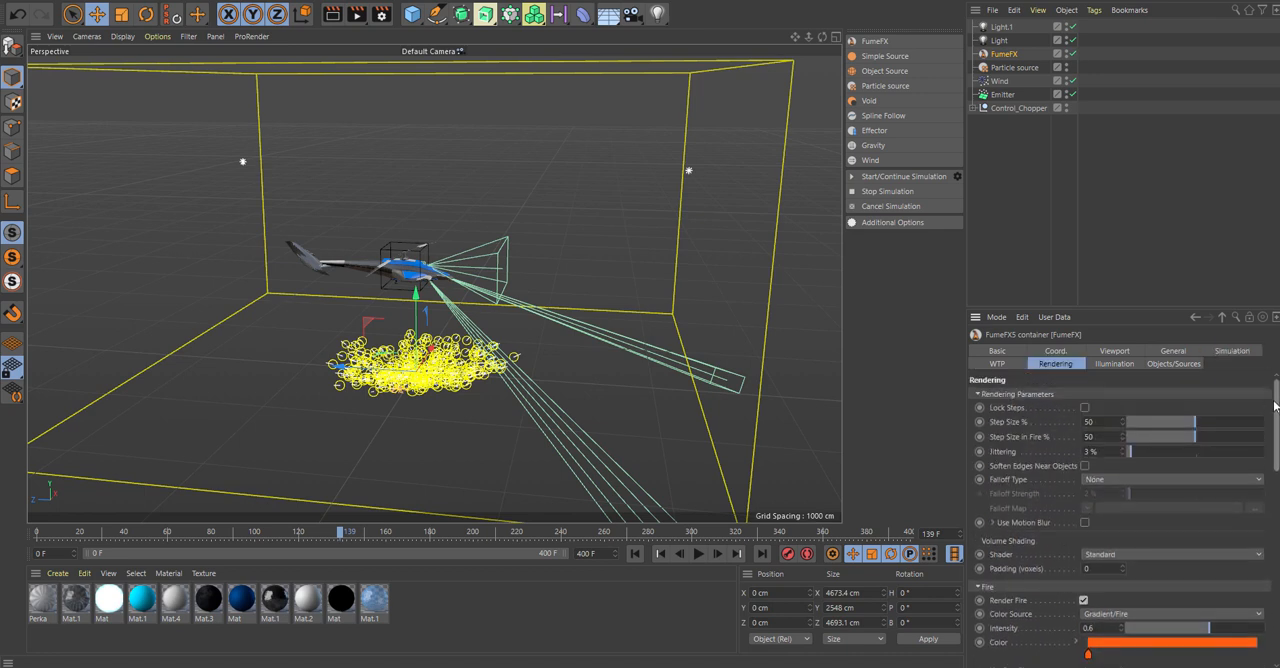
double_click(1090, 421)
type("110")
key("Return")
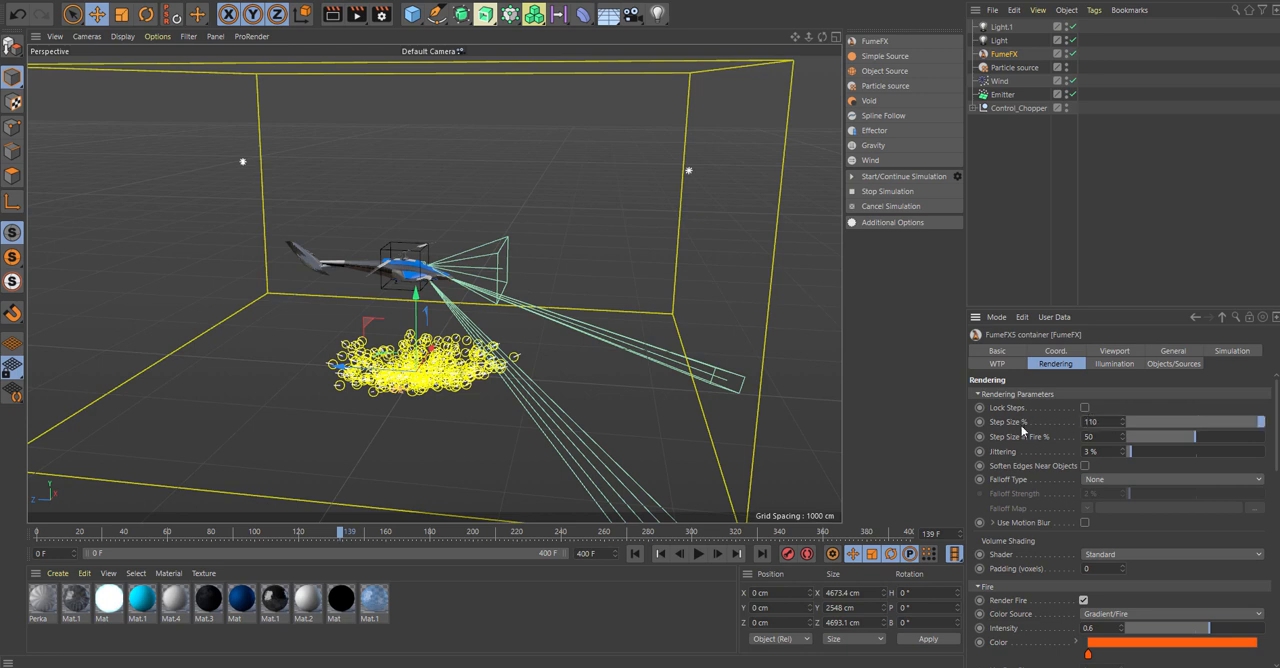
Turn off fire rendering for the container and collapse the Rendering Parameters and Fire settings.
left_click(977, 394)
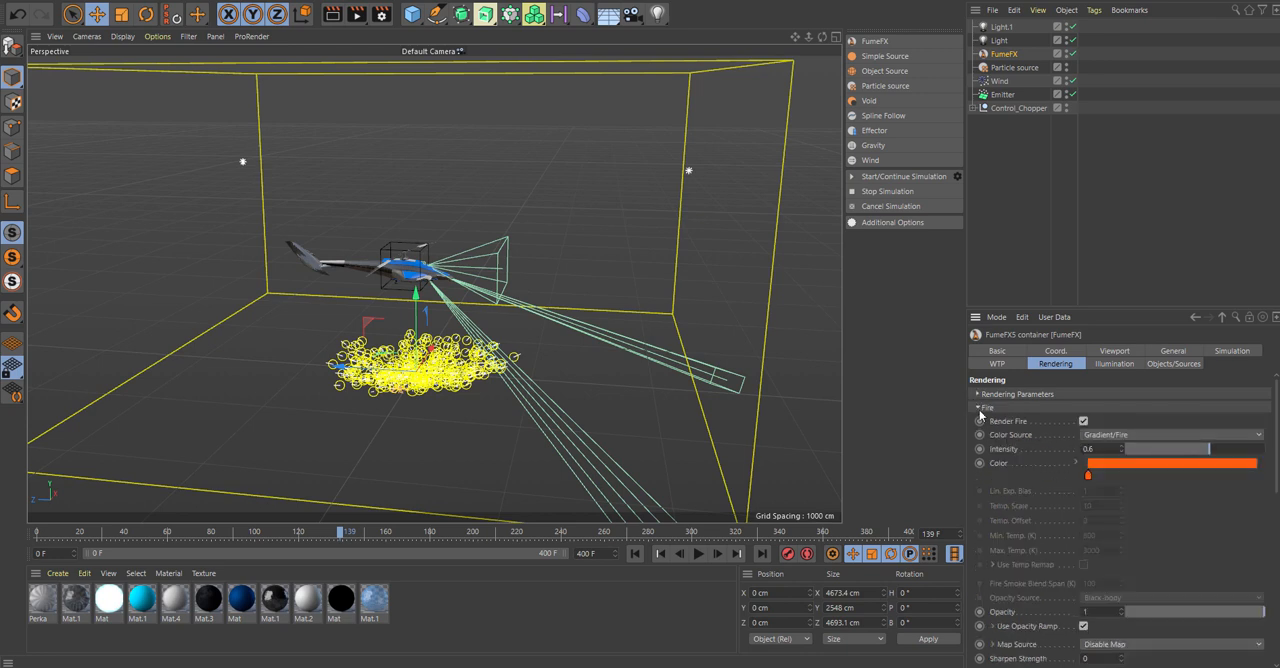
left_click(1083, 421)
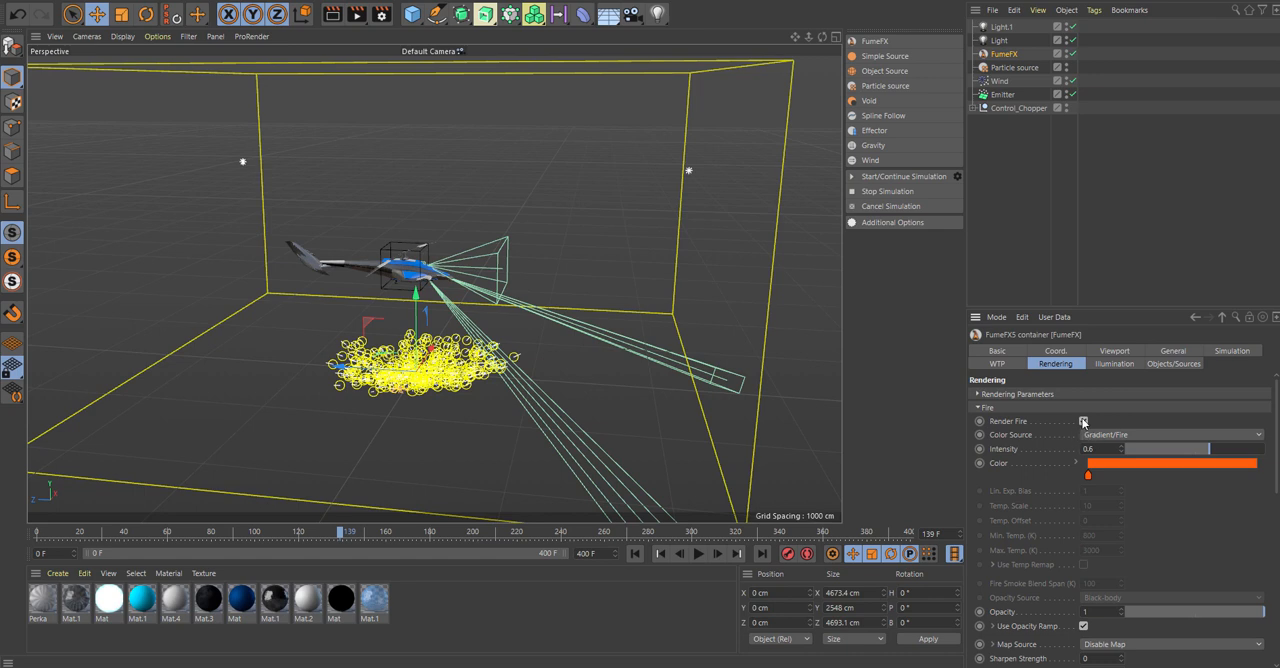
left_click(985, 409)
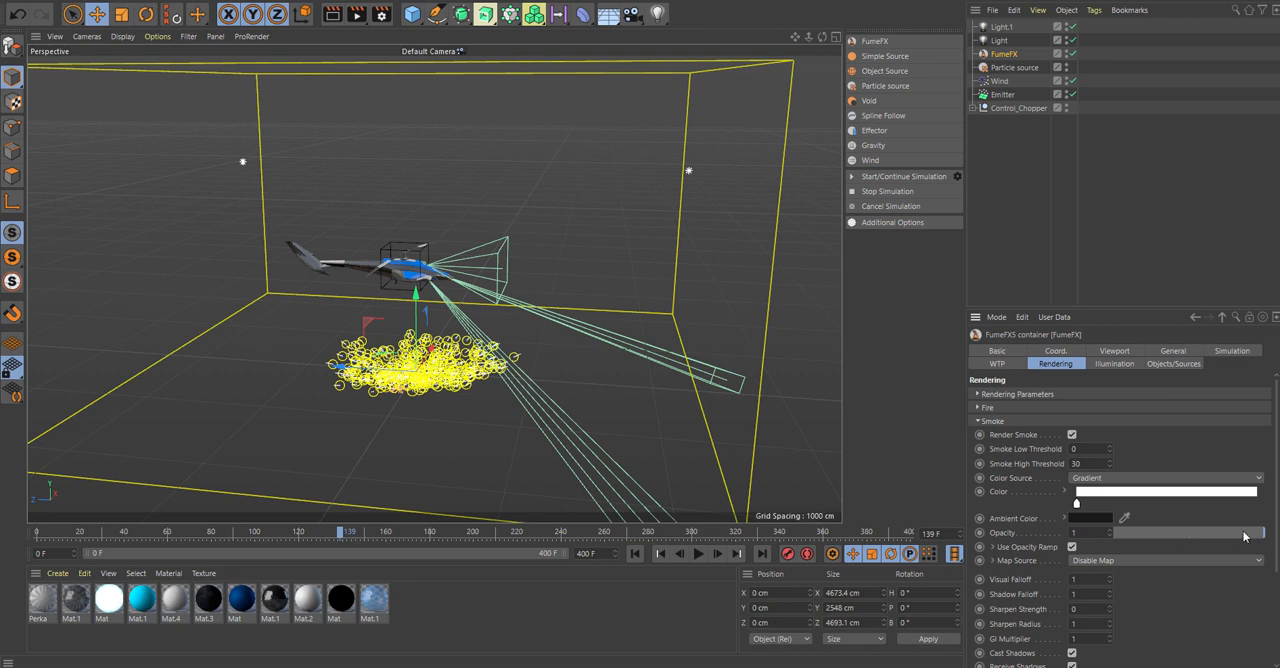
Lower the rendered smoke's Opacity to about 0.28.
left_click_drag(1252, 535, 1175, 537)
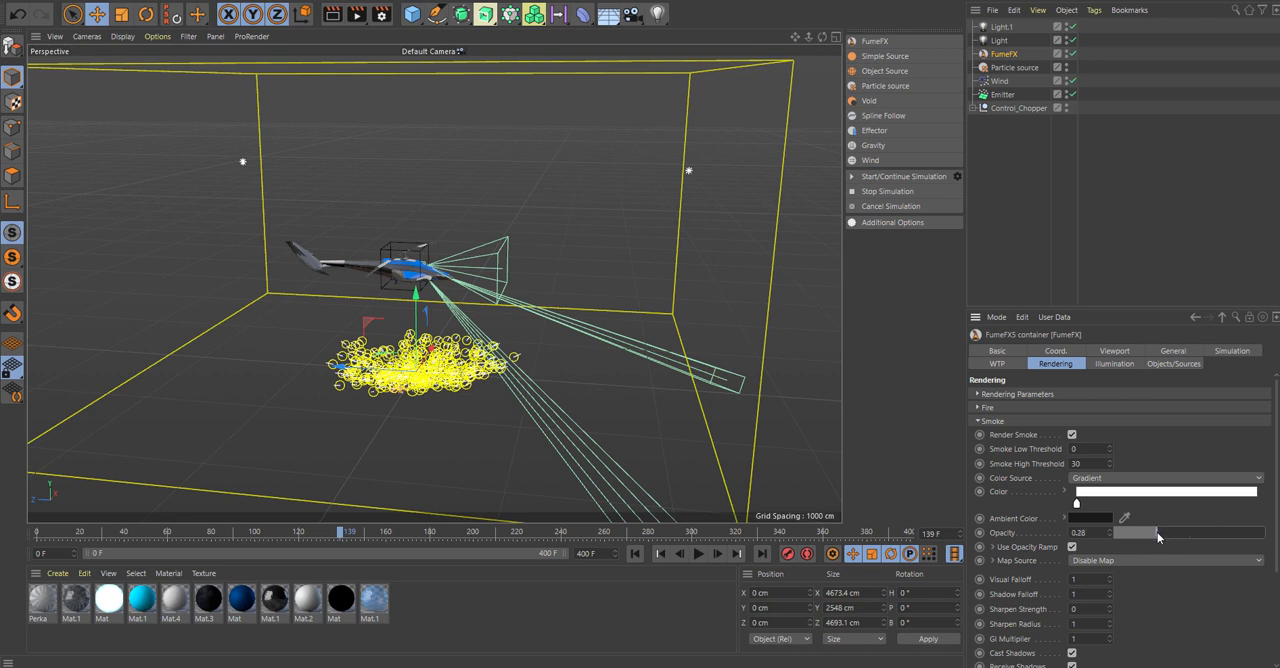
left_click_drag(1157, 532, 1155, 533)
key("BackSpace")
Recolour the smoke gradient's knot to a dusty brown with hue 26°, saturation 43% and value 35%.
double_click(1076, 502)
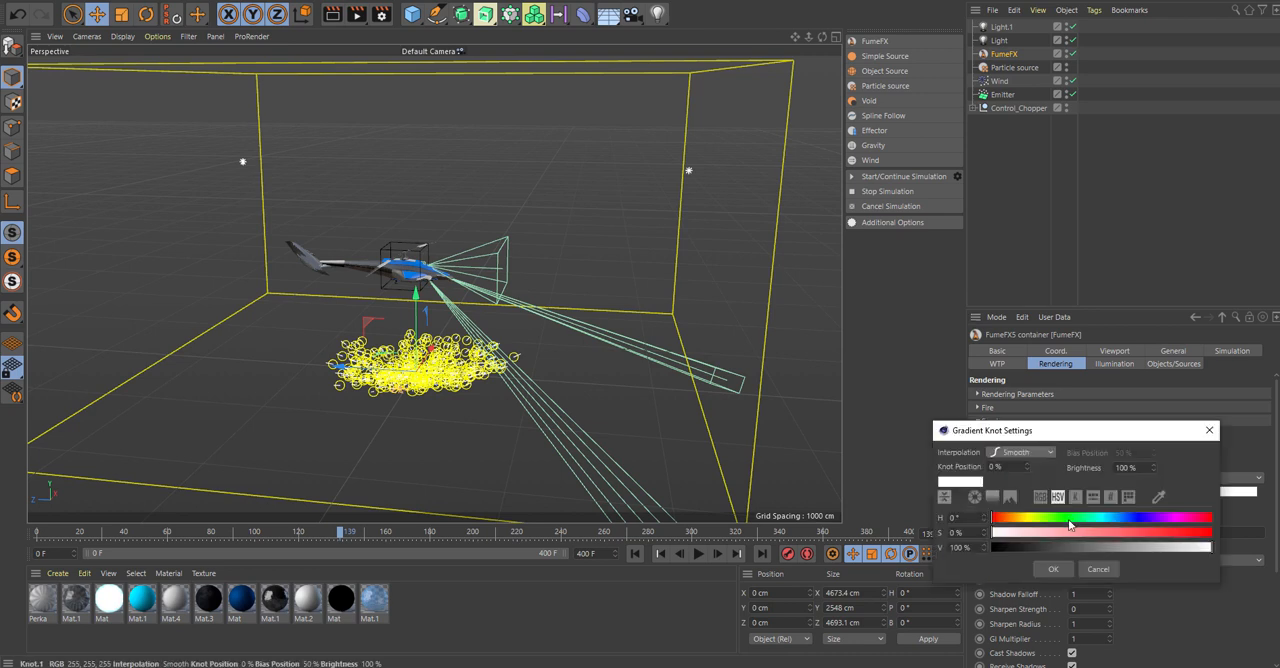
left_click_drag(1091, 531, 1007, 520)
left_click(1087, 536)
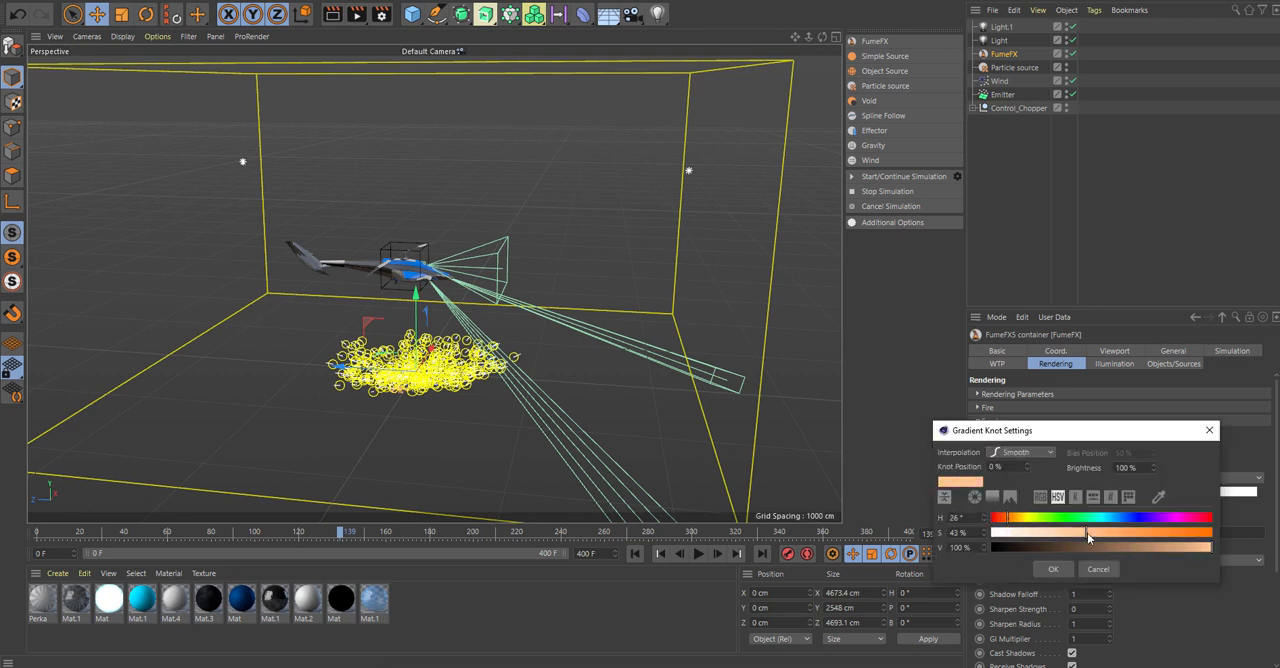
left_click(1064, 547)
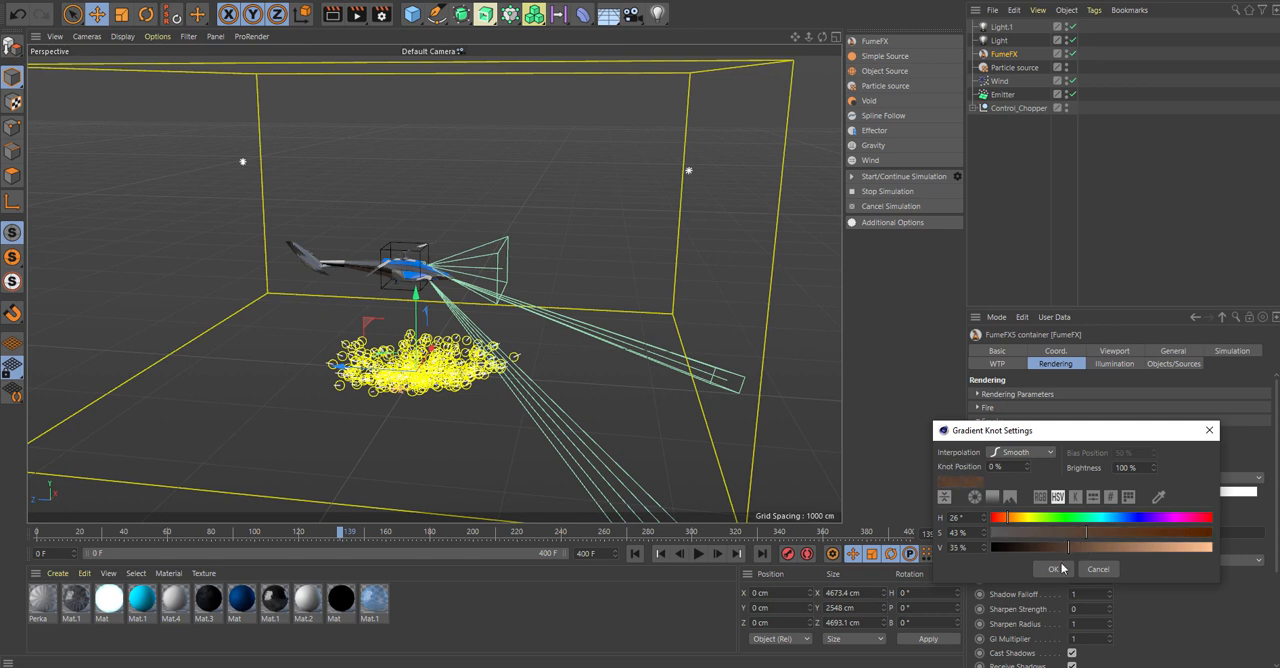
left_click(1053, 568)
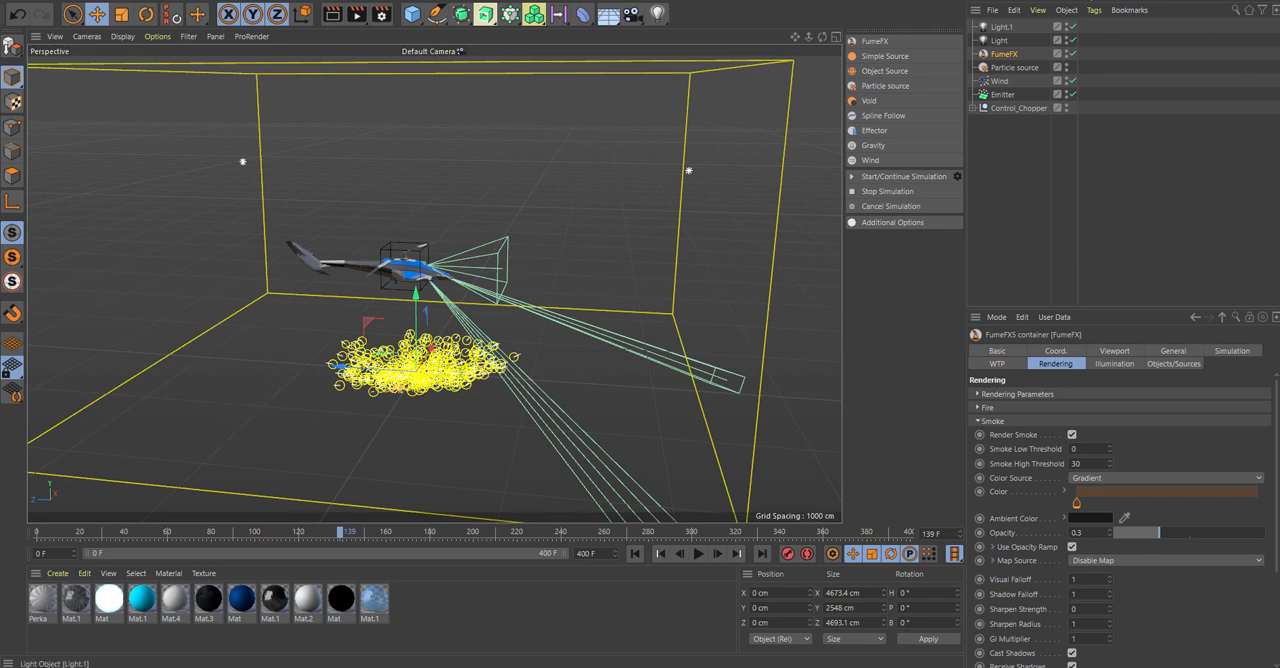
left_click(1094, 11)
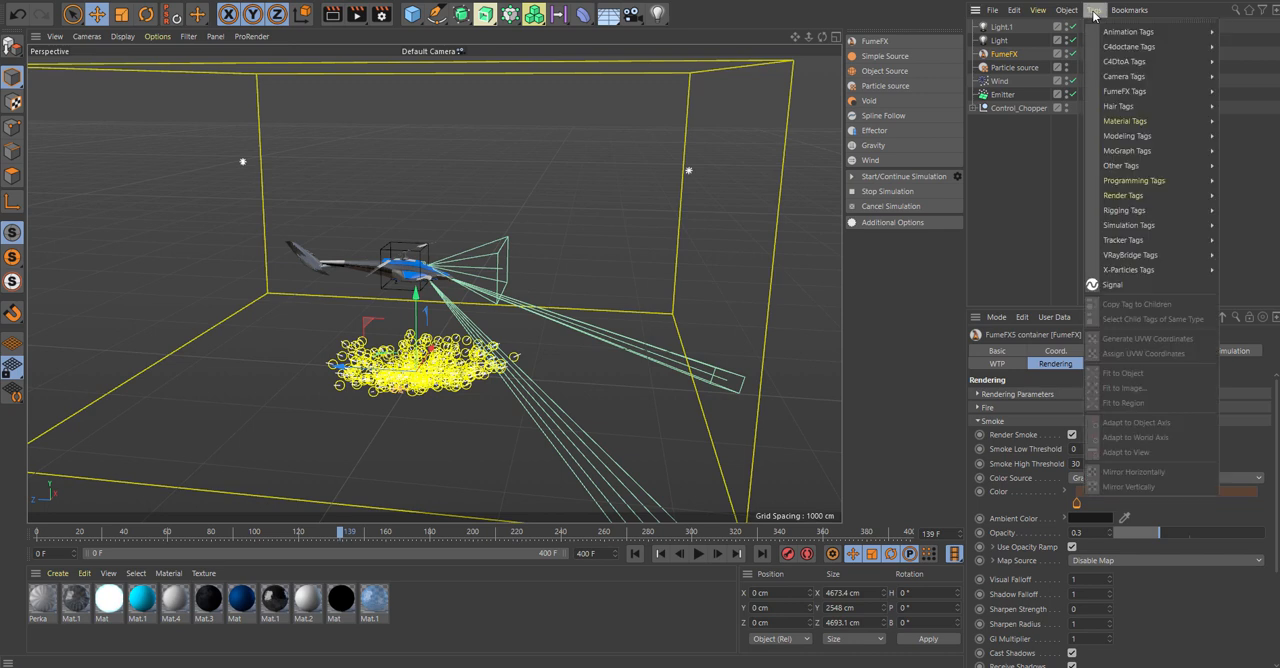
mouse_move(1204, 232)
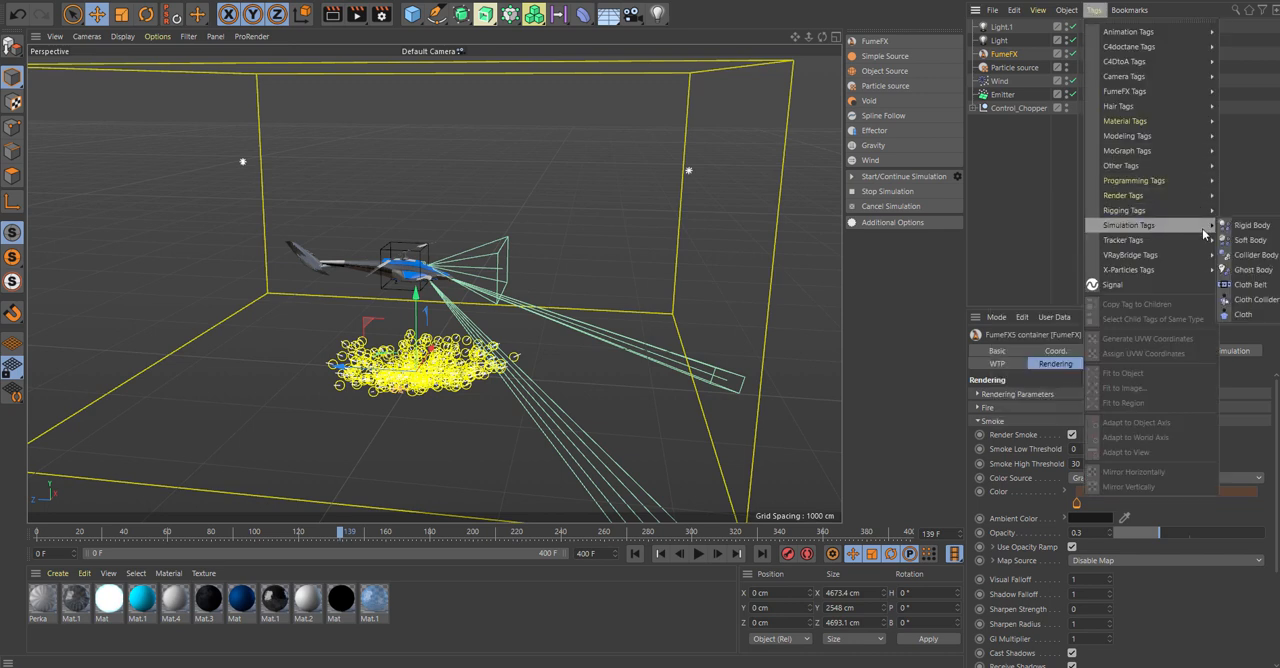
mouse_move(1188, 260)
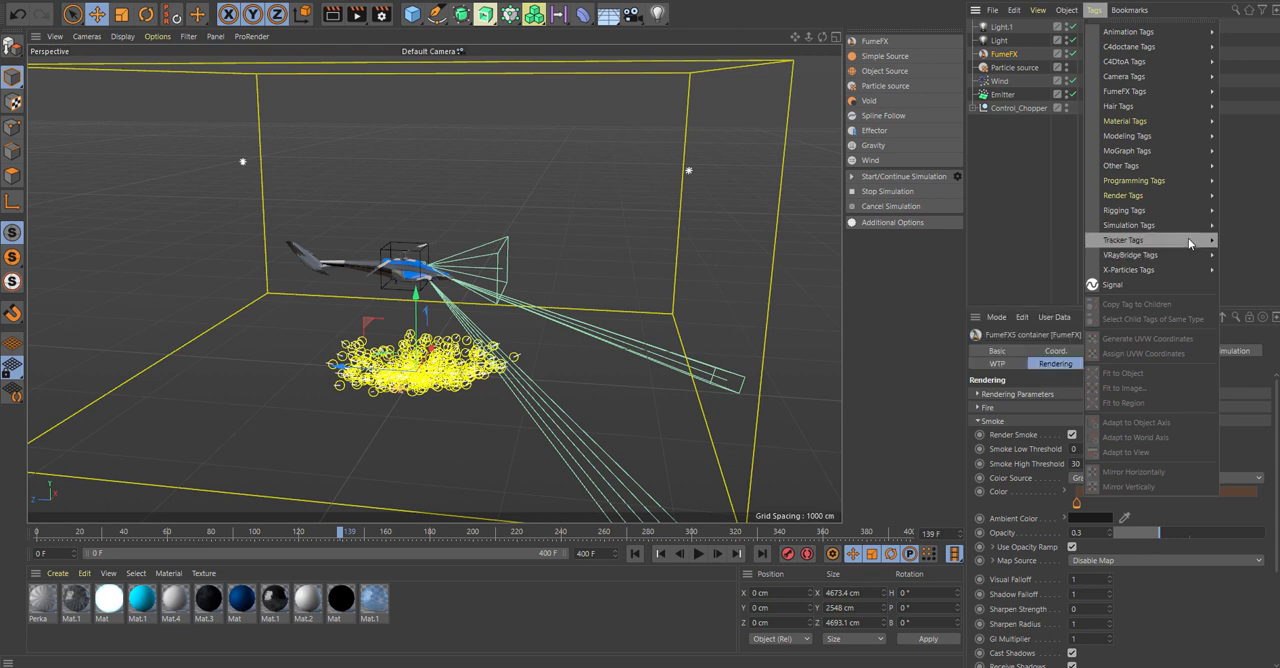
mouse_move(1190, 210)
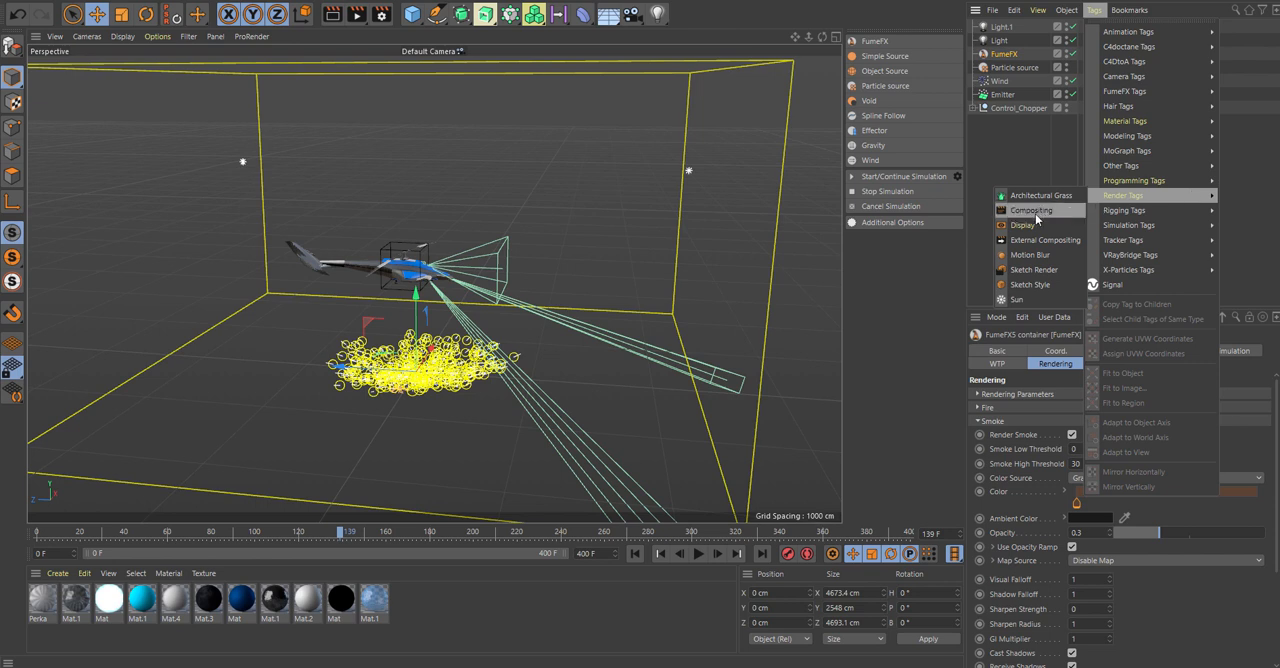
left_click(1030, 160)
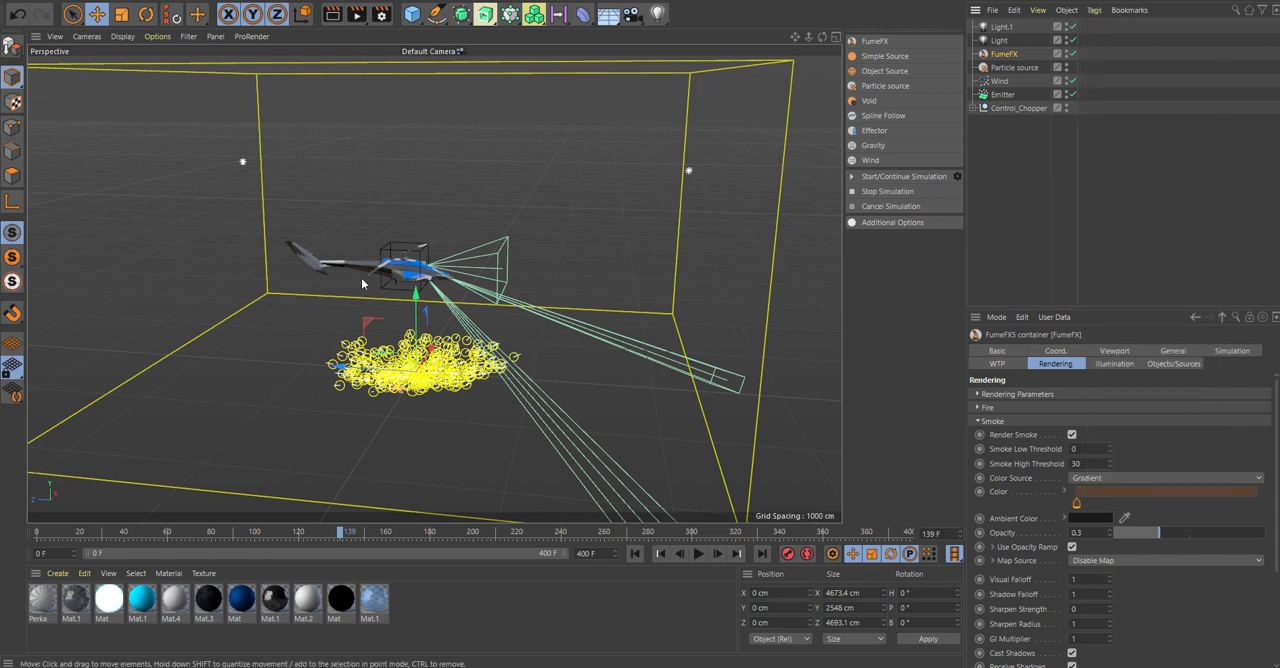
Run the dust simulation to frame 177 with its progress window docked beside the viewport, stop it and match the grid to the cached file.
left_click_drag(737, 377, 777, 251, "alt")
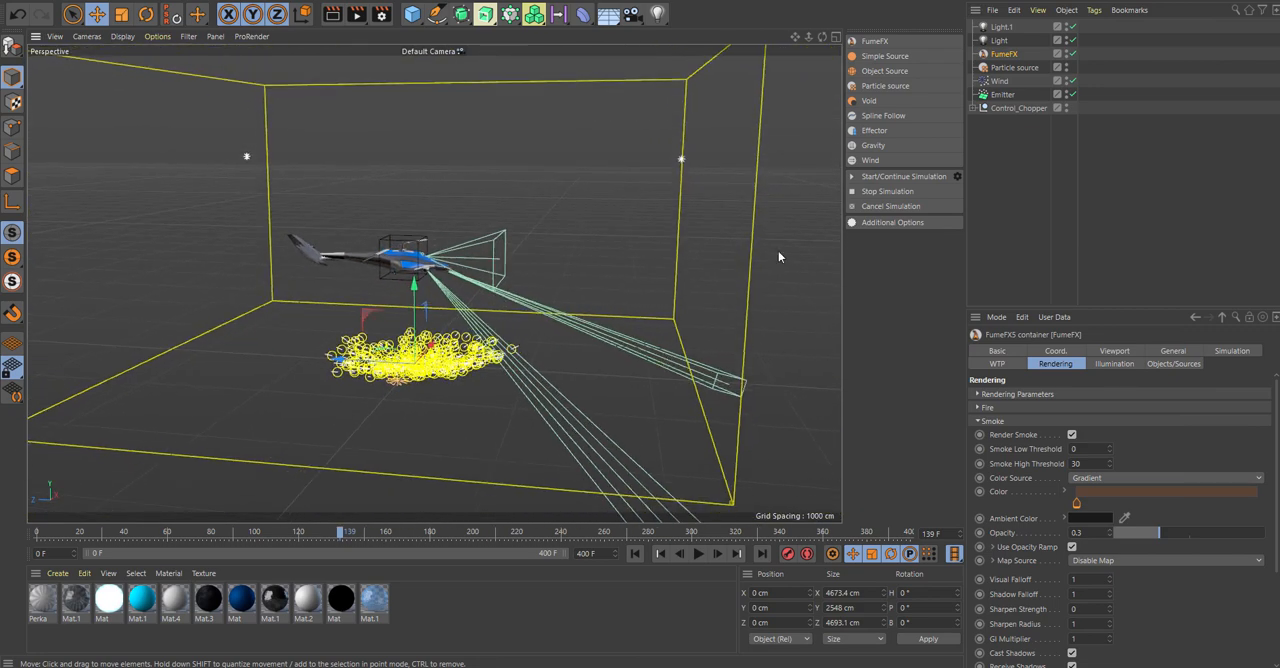
left_click(862, 178)
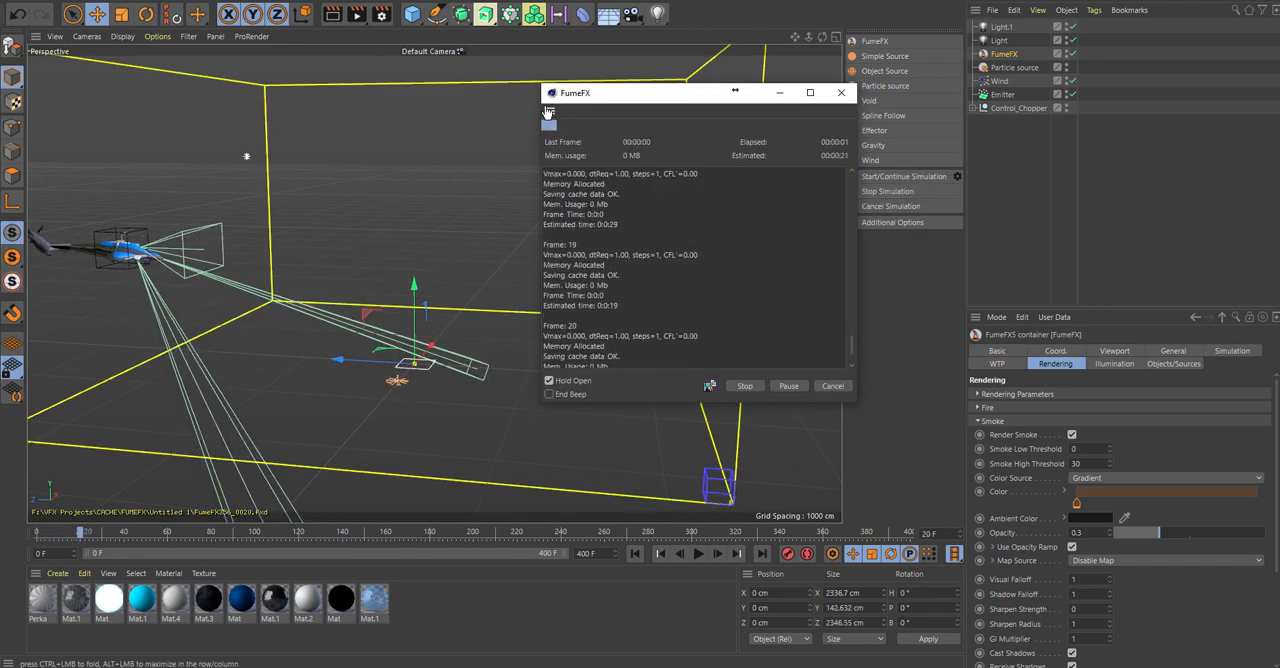
left_click_drag(859, 84, 891, 51)
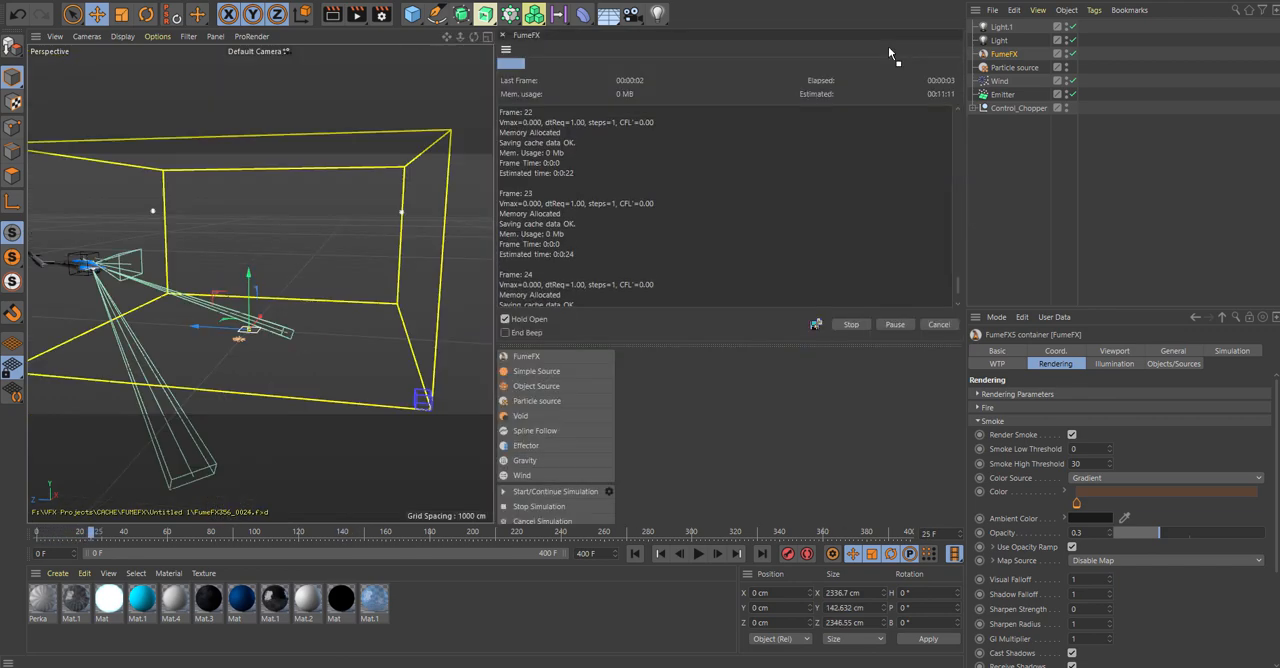
left_click_drag(493, 228, 724, 230)
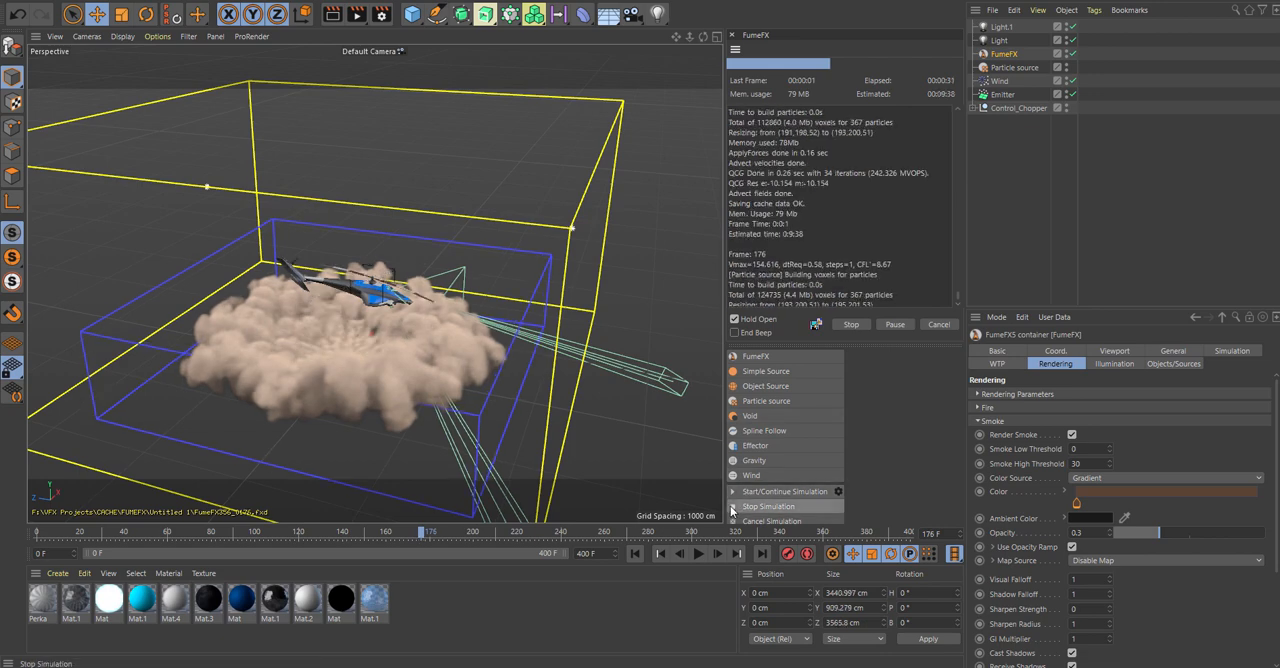
left_click(770, 506)
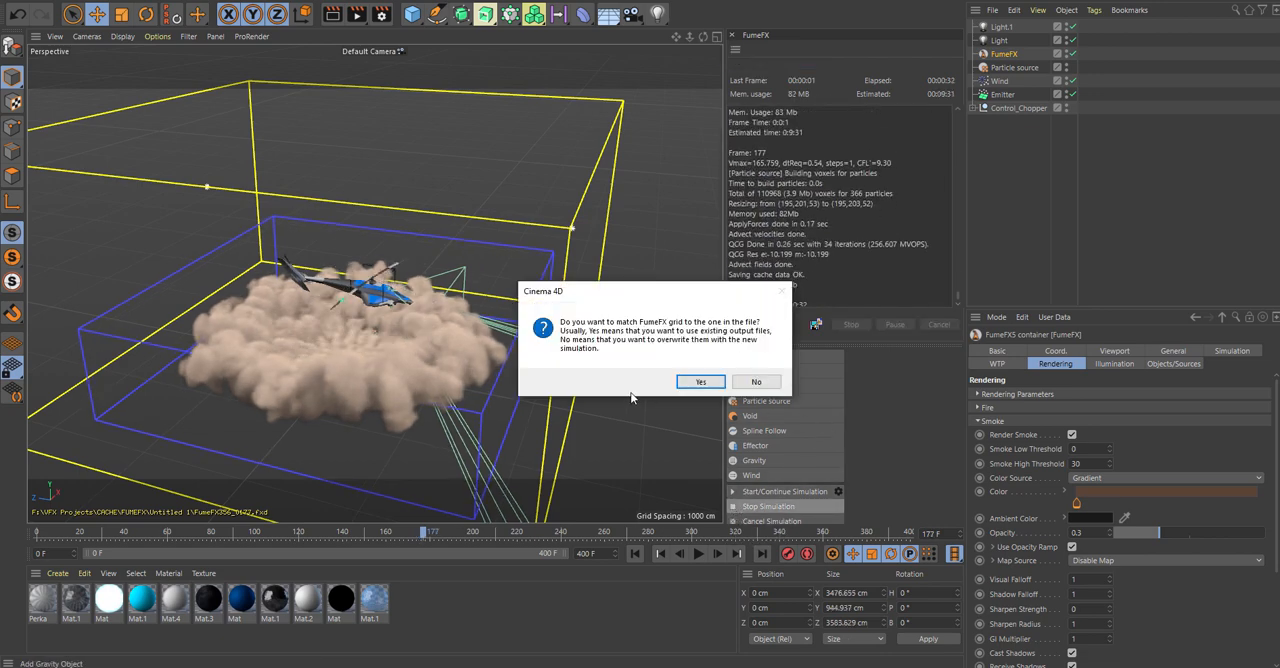
left_click(684, 384)
Test-render the helicopter and brown dust cloud from a lower side angle at frame 177.
left_click_drag(583, 418, 623, 425, "alt")
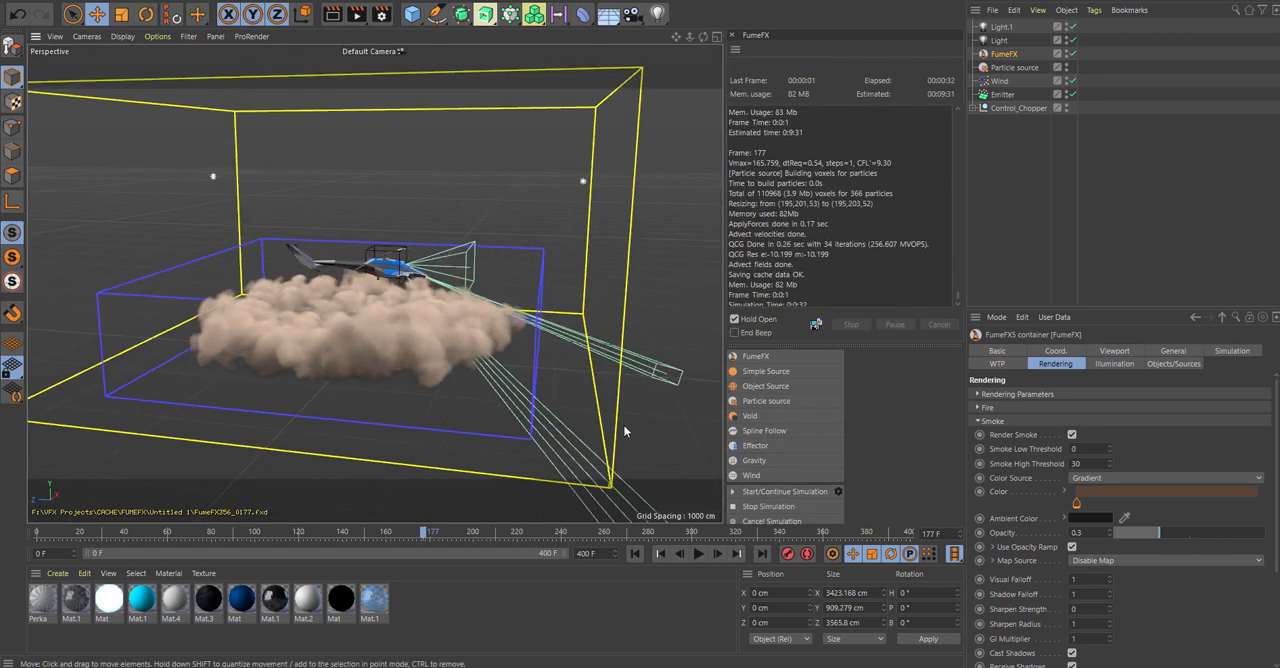
left_click(333, 13)
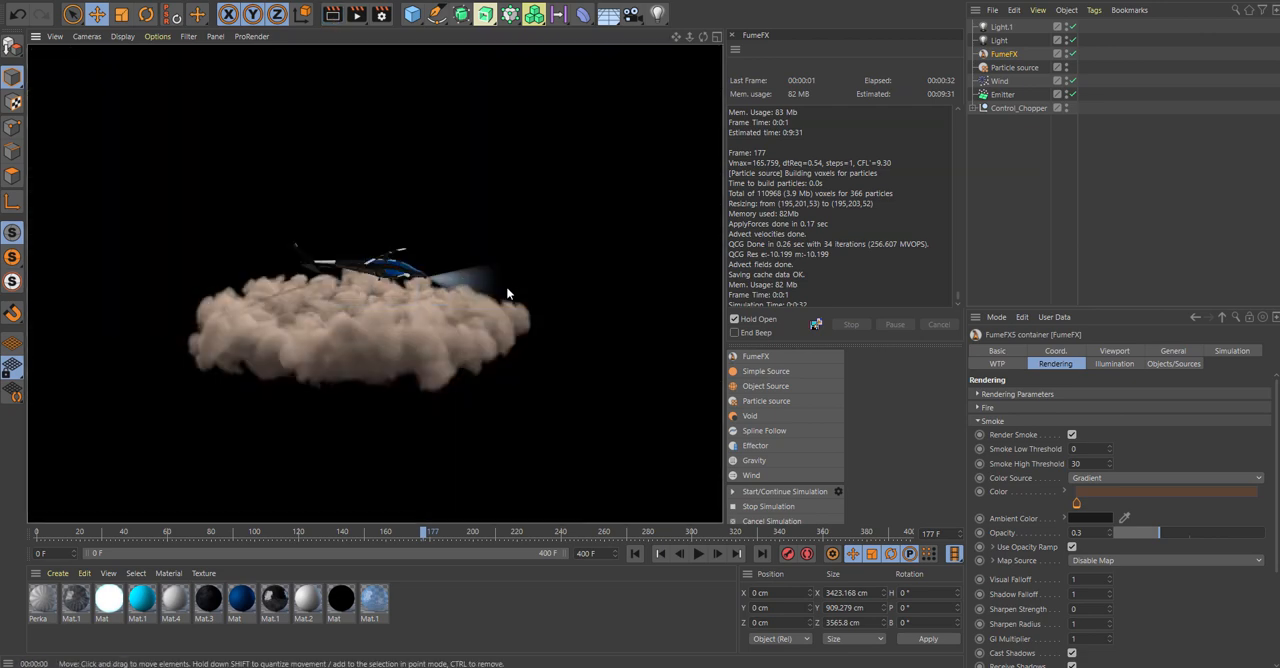
left_click(349, 325)
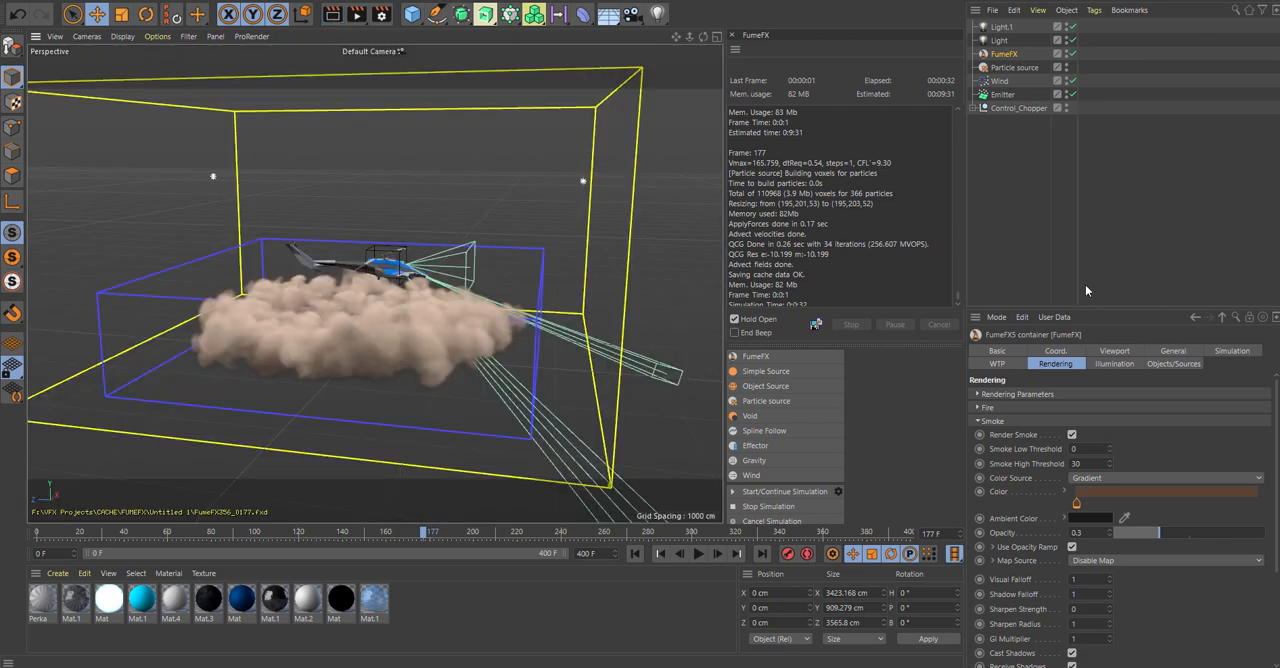
Lower the smoke Opacity to 0.1 and test-render the dust from a distance and close up.
left_click_drag(1163, 539, 1122, 533)
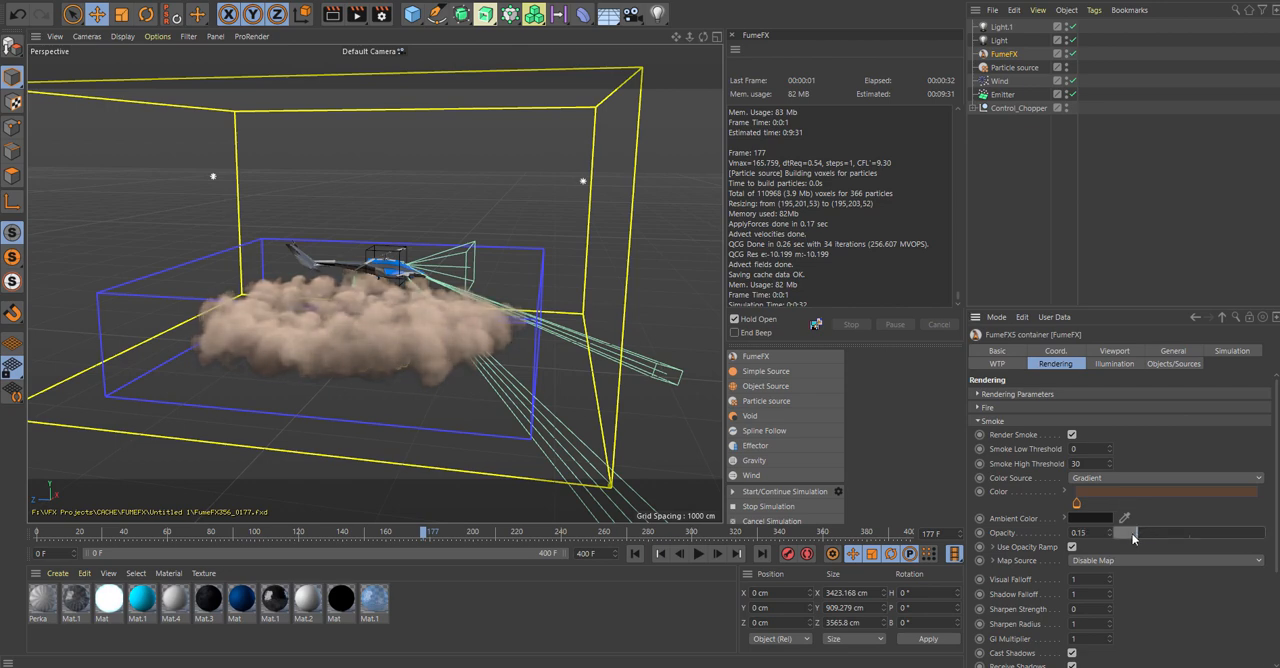
left_click(333, 15)
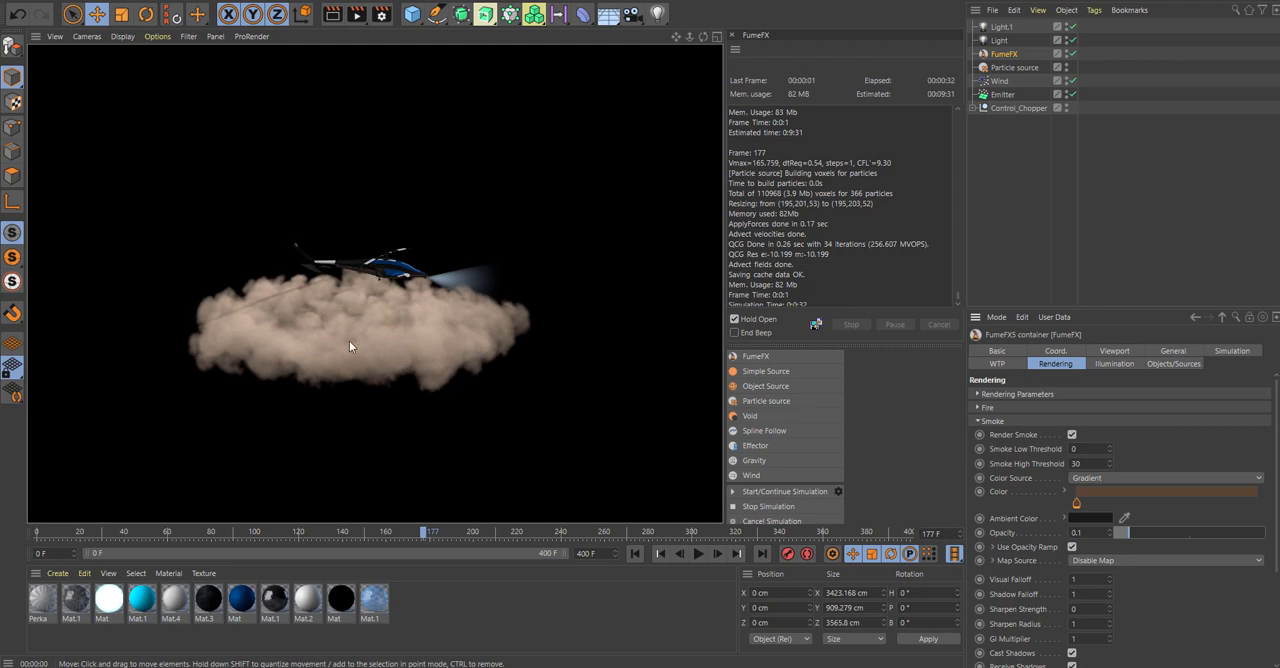
scroll(339, 337, "up", 5)
left_click_drag(339, 336, 391, 288, "alt")
left_click(333, 15)
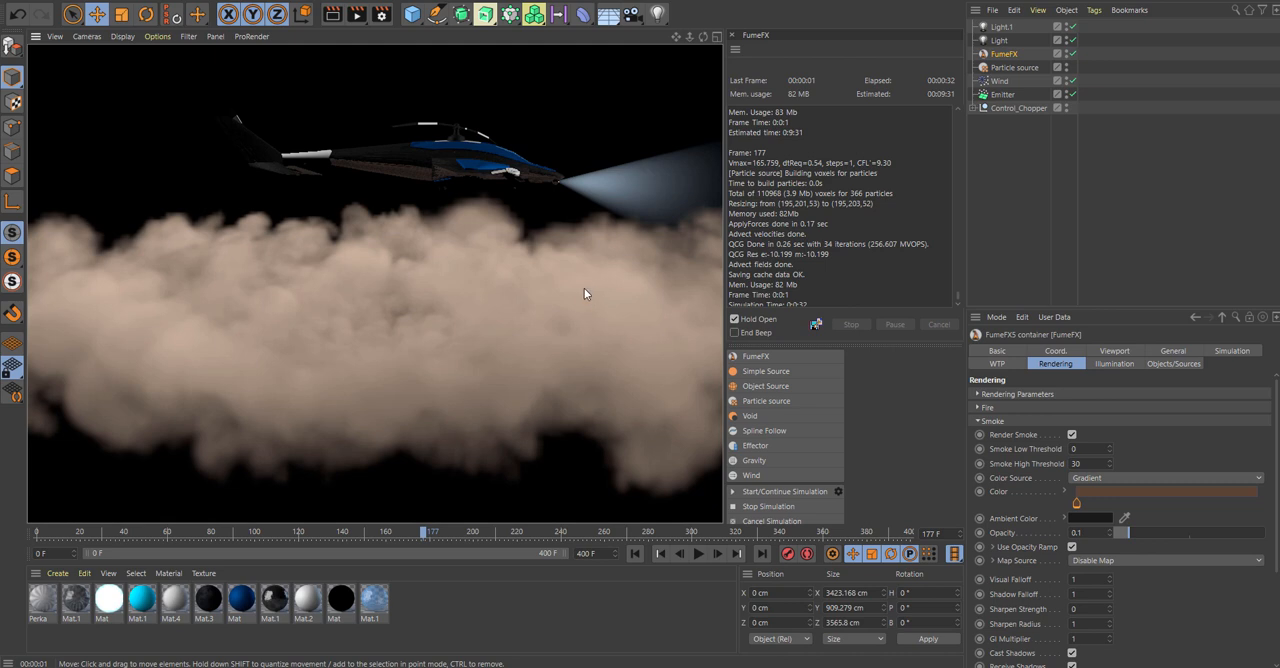
scroll(579, 300, "down", 6)
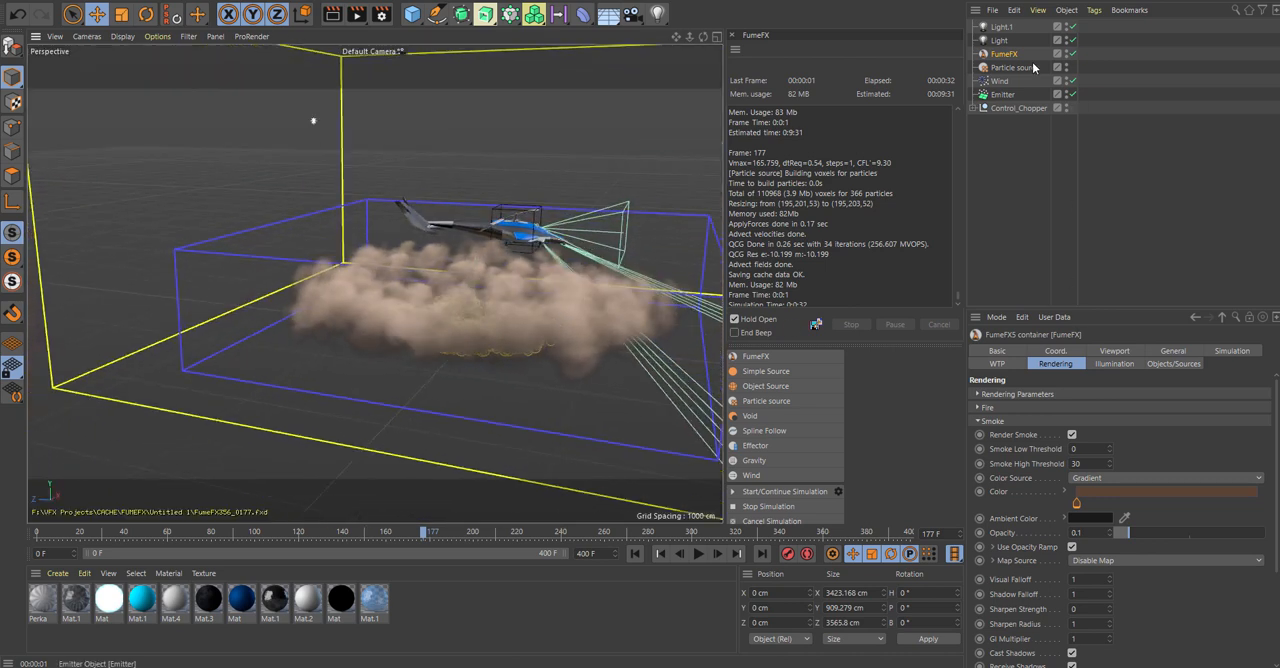
left_click_drag(1128, 533, 1124, 494)
Try Use Multiple Scattering in the container's illumination with a close-up test render, and turn it back off.
left_click(1116, 365)
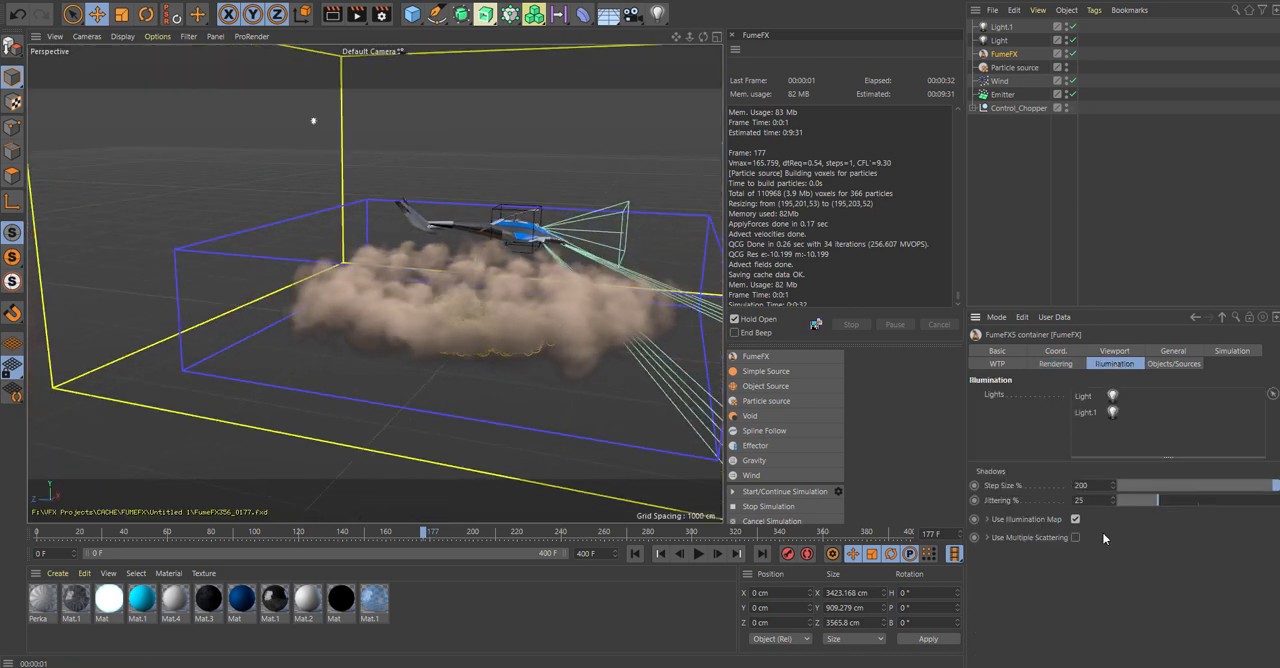
left_click(1076, 537)
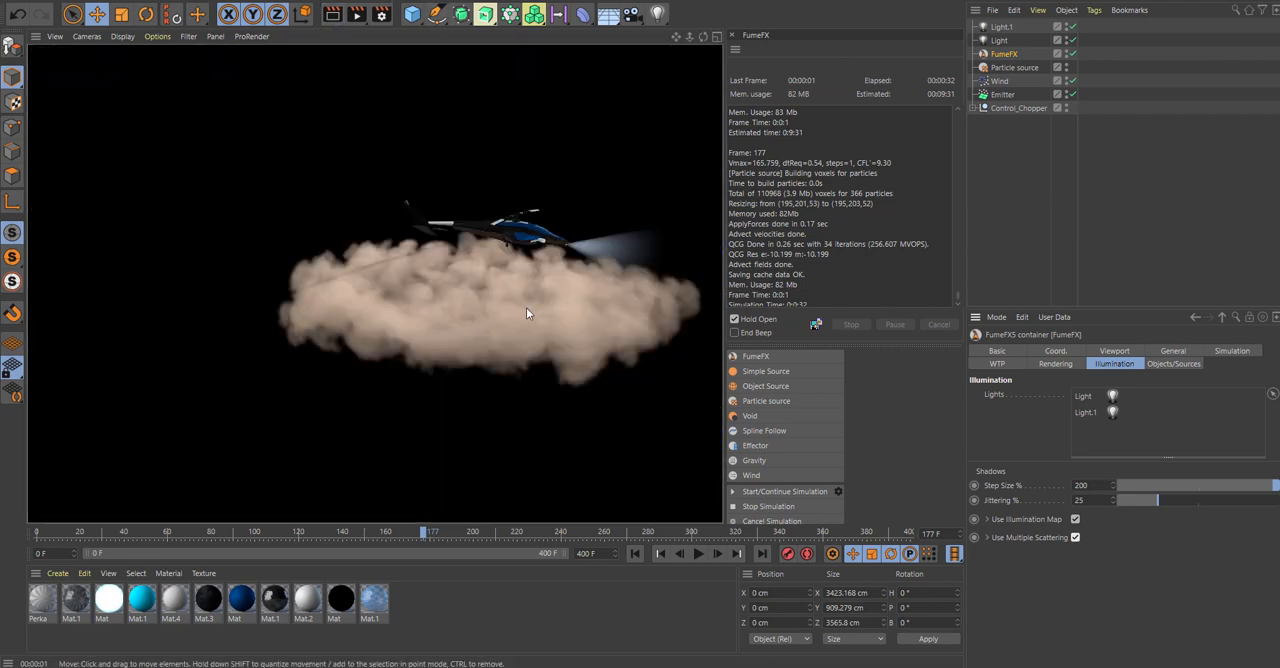
scroll(520, 310, "up", 5)
scroll(525, 296, "up", 3)
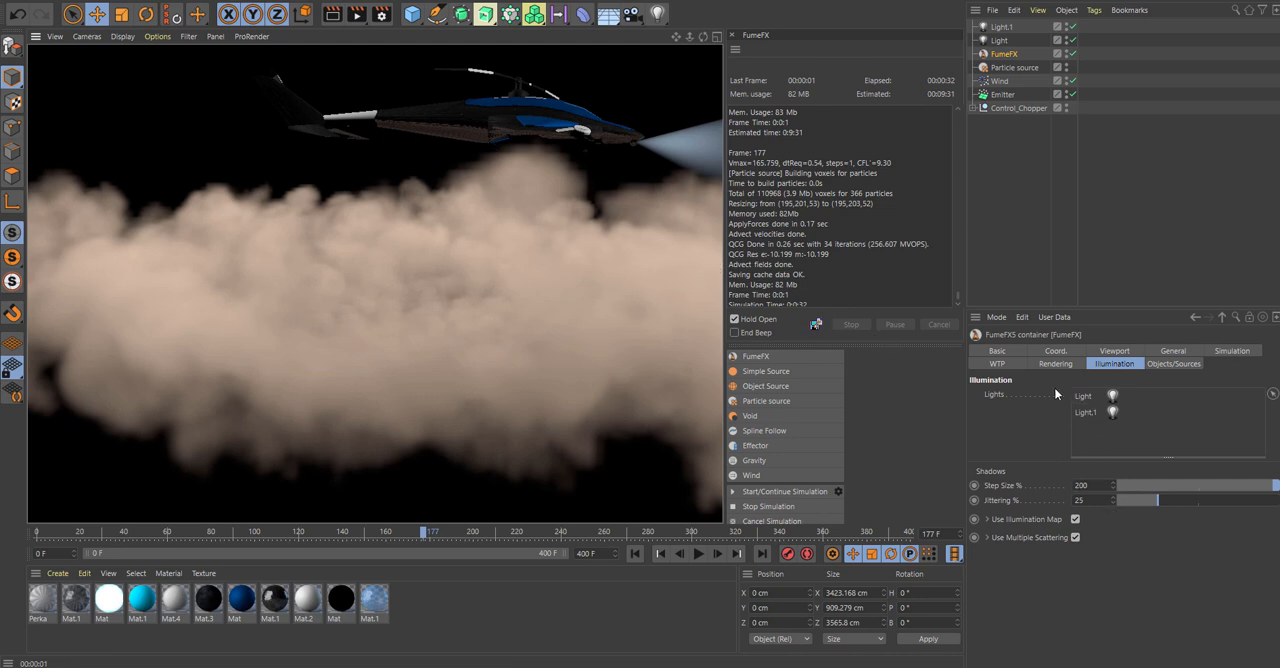
left_click(1076, 537)
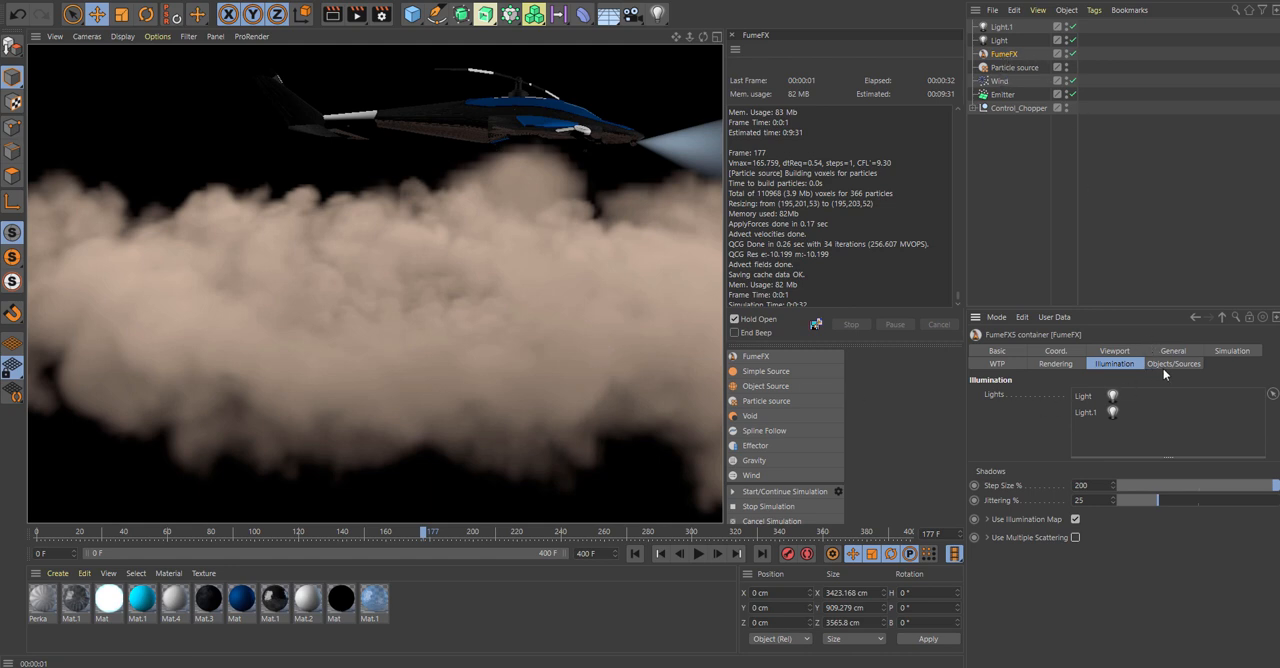
Test the container's smoke Opacity at 0.05 in a render, and raise it to 0.19.
left_click(1005, 57)
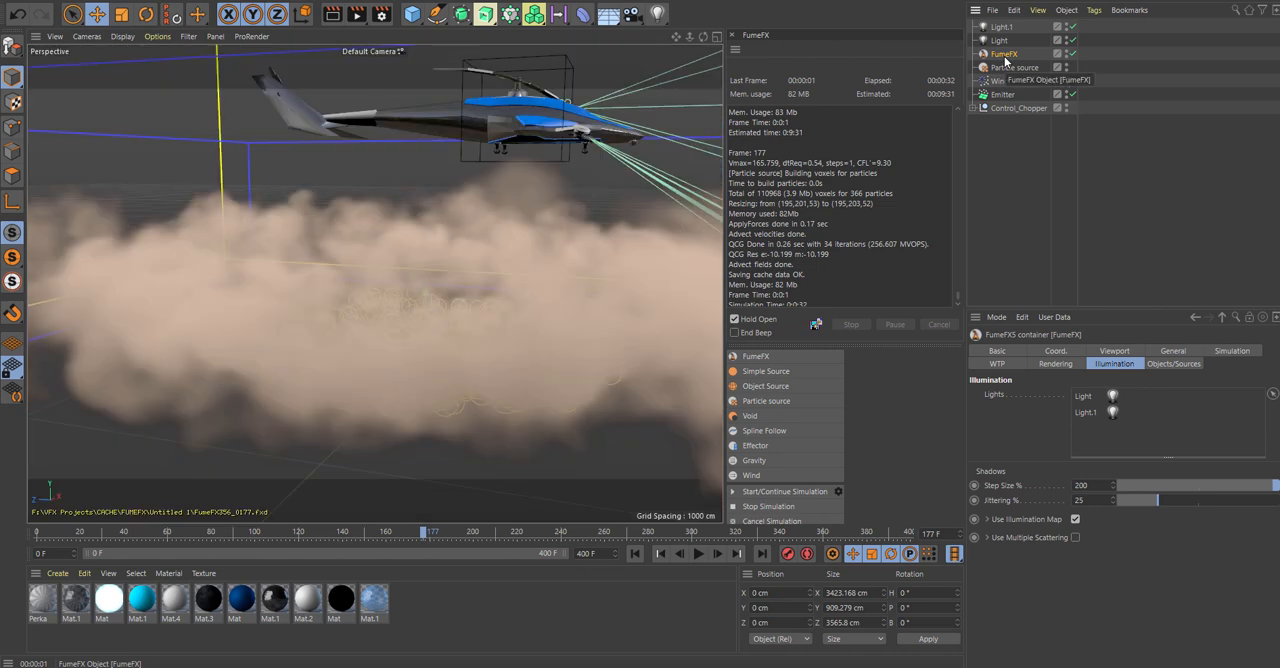
left_click(1055, 363)
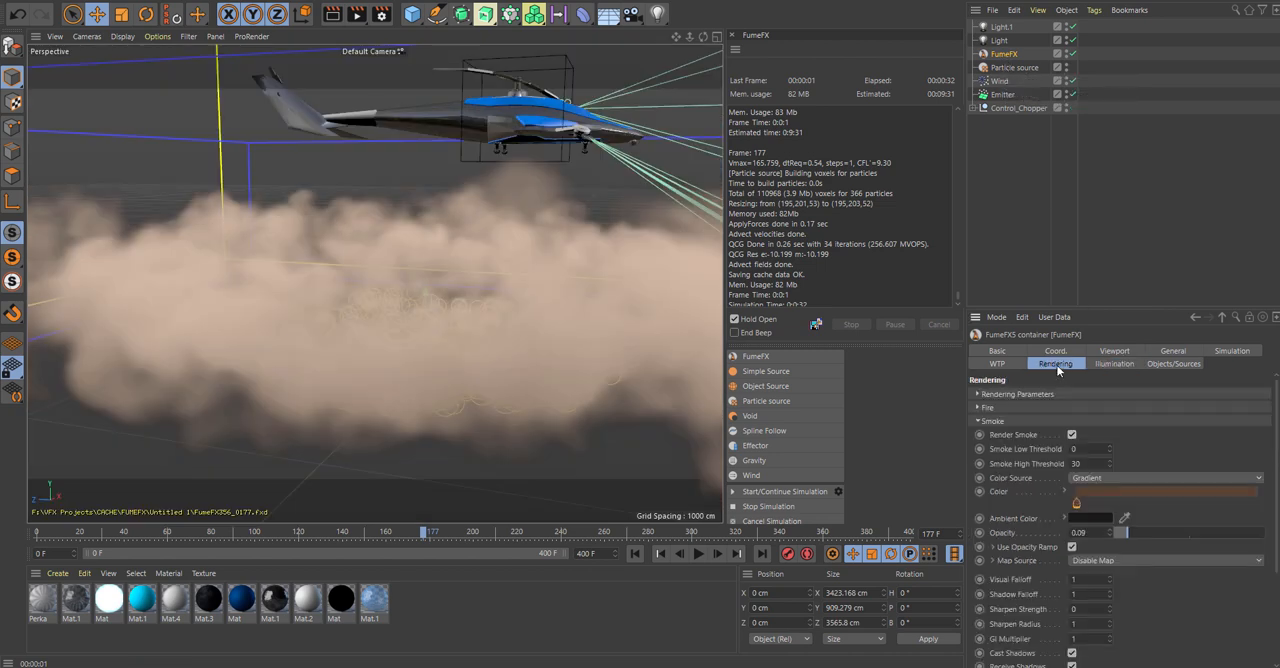
left_click(1123, 532)
left_click(1121, 532)
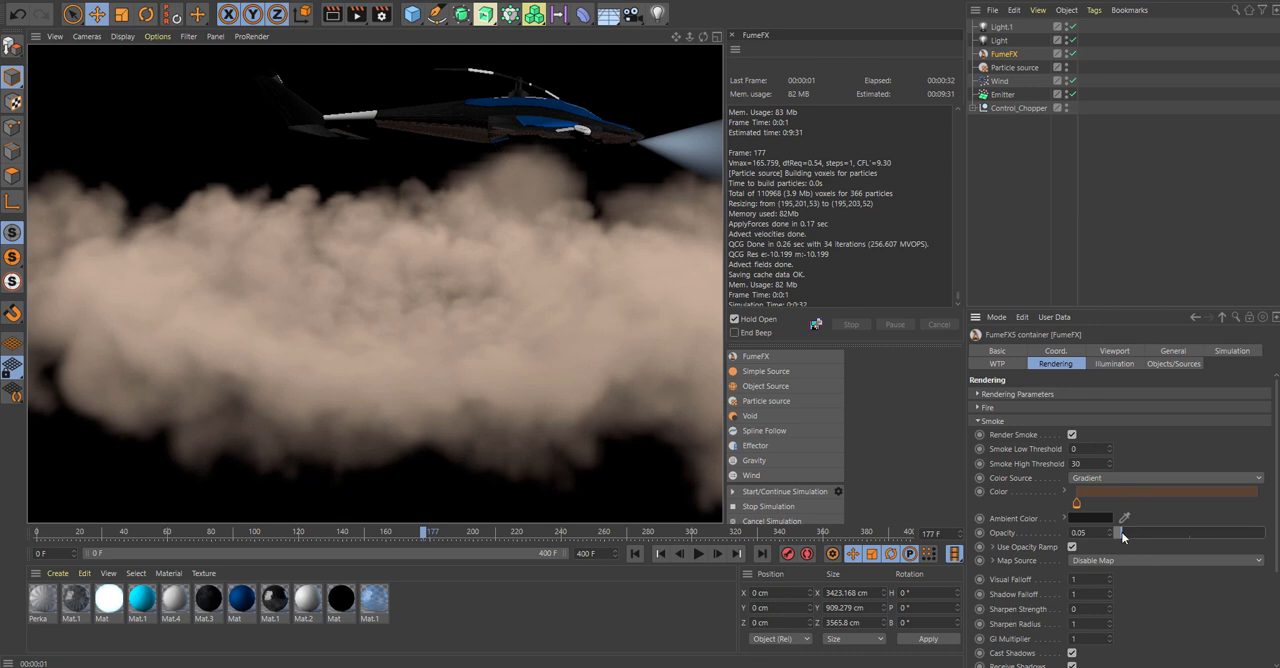
left_click_drag(1121, 533, 1143, 533)
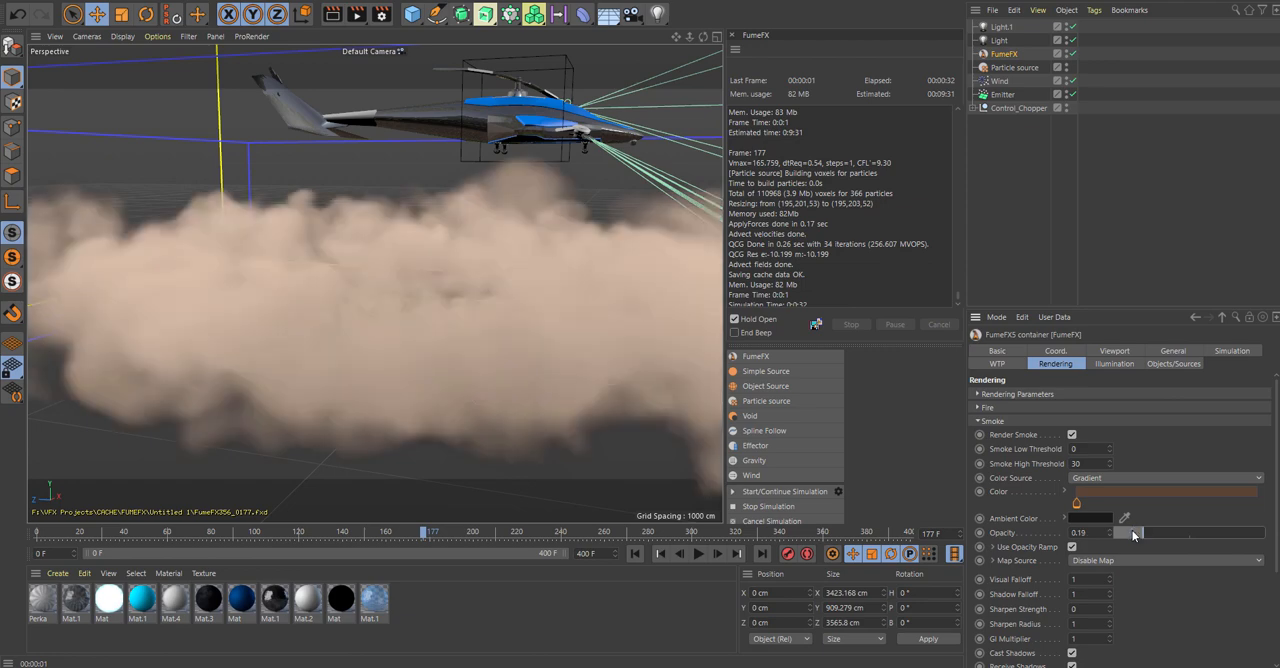
Set the FumeFX container's simulation grid Spacing to 7 cm.
left_click_drag(703, 38, 664, 57)
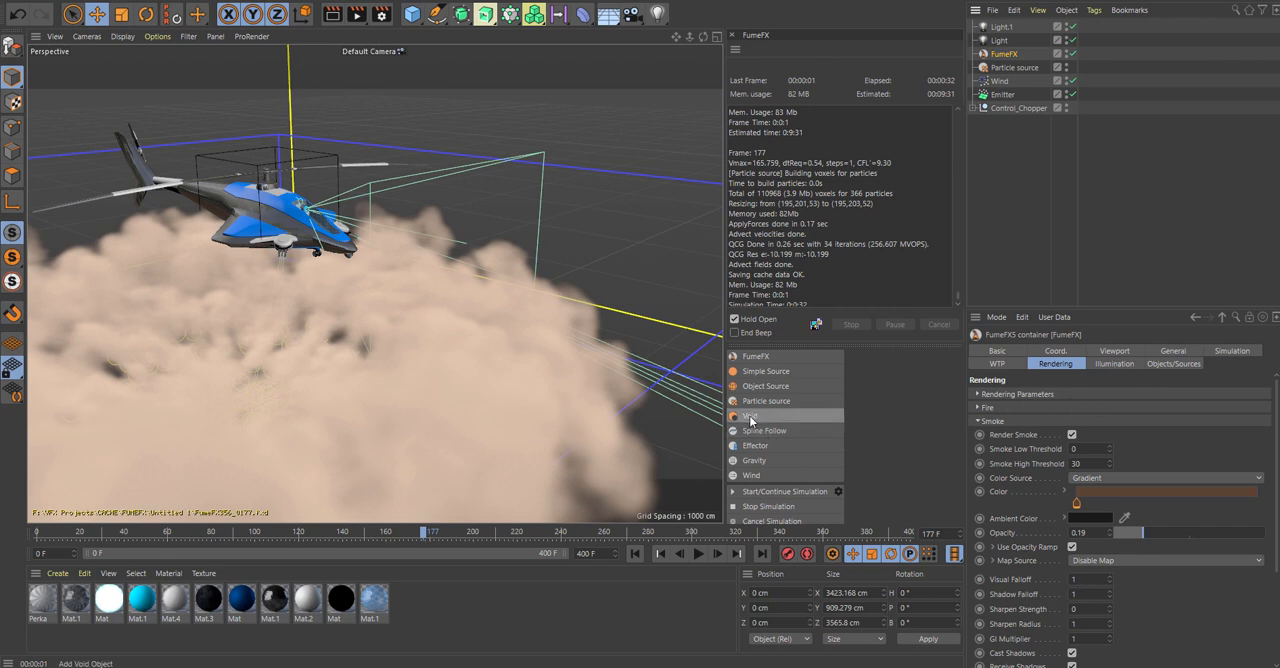
left_click(1176, 352)
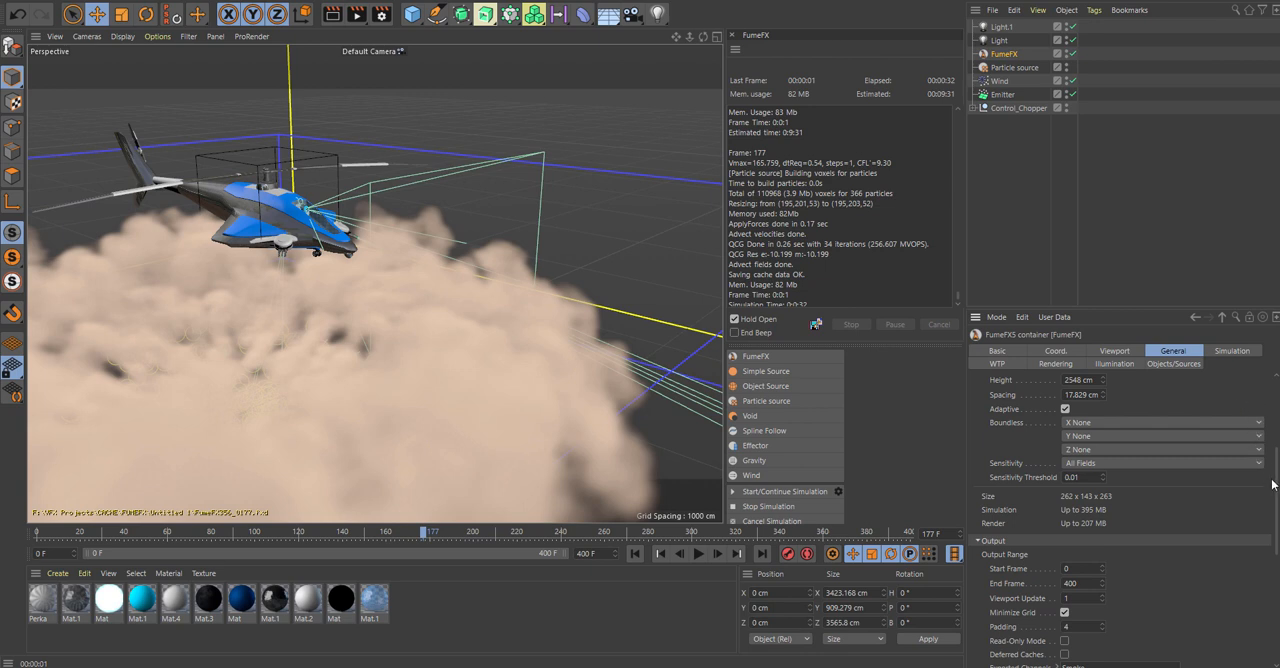
scroll(1276, 484, "up", 3)
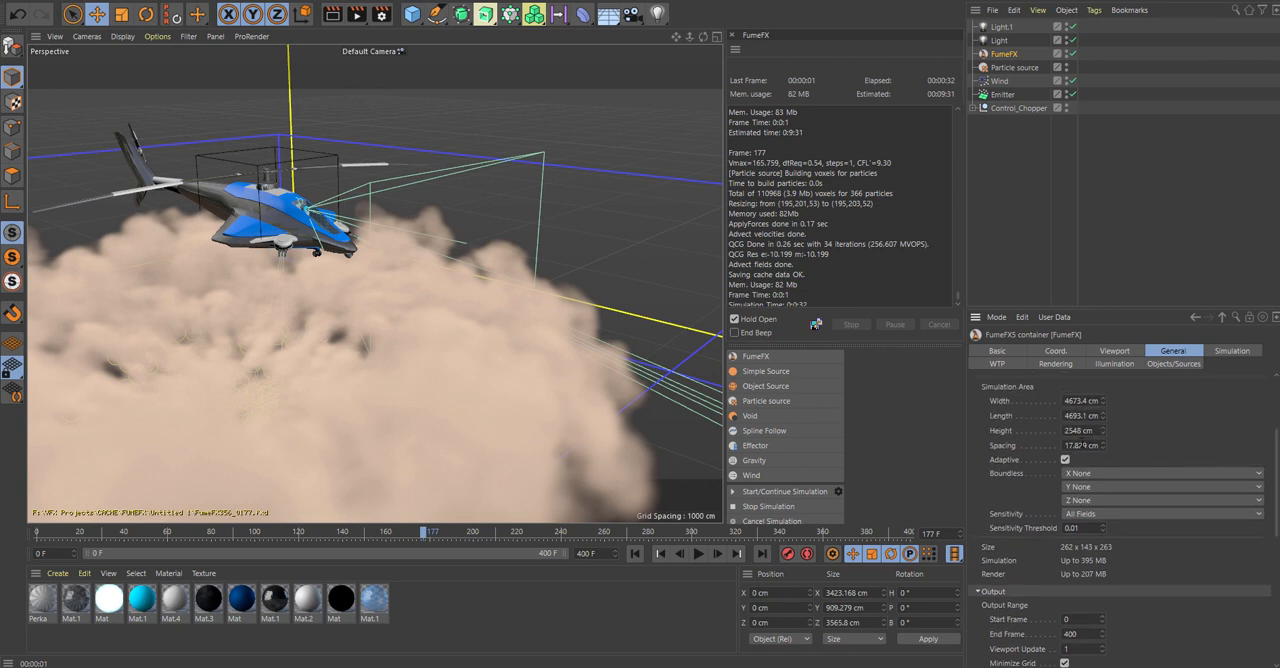
left_click_drag(1100, 447, 991, 445)
type("7")
key("Return")
scroll(991, 448, "down", 3)
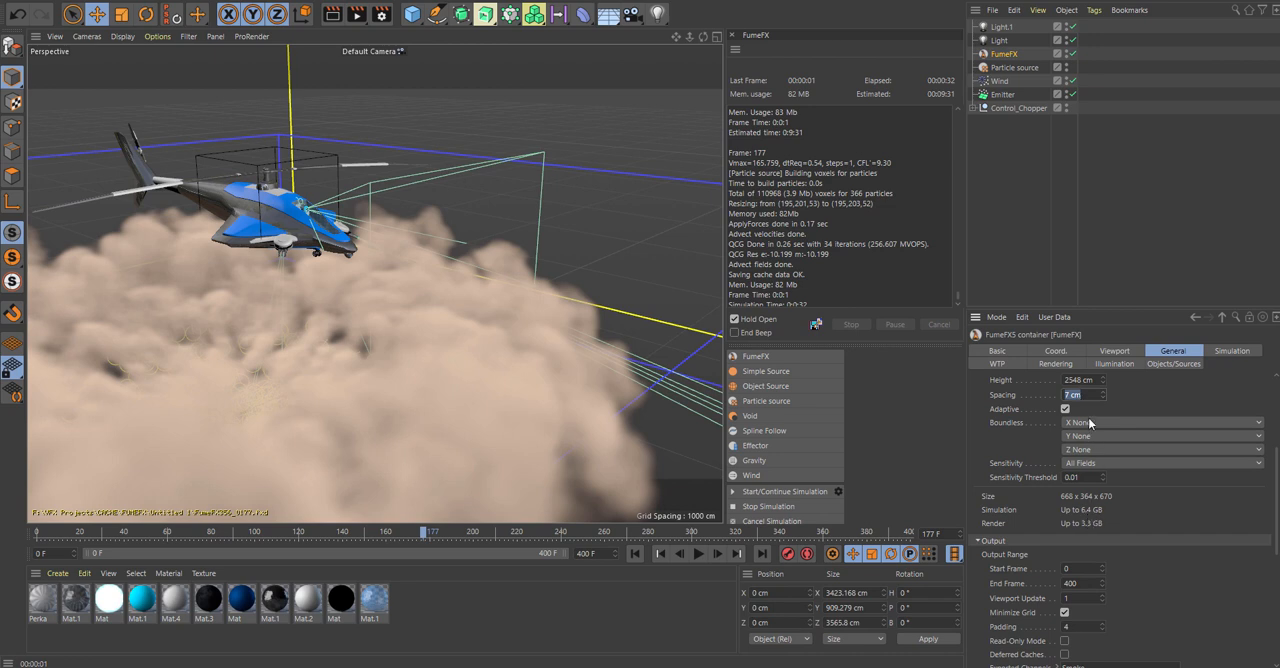
Refine the container's grid Spacing to 6.5 cm.
type("6")
key("Return")
type("6")
key("Return")
left_click(1161, 407)
Scrub the timeline back to frame 125 to review the start of the cached dust.
scroll(674, 302, "down", 5)
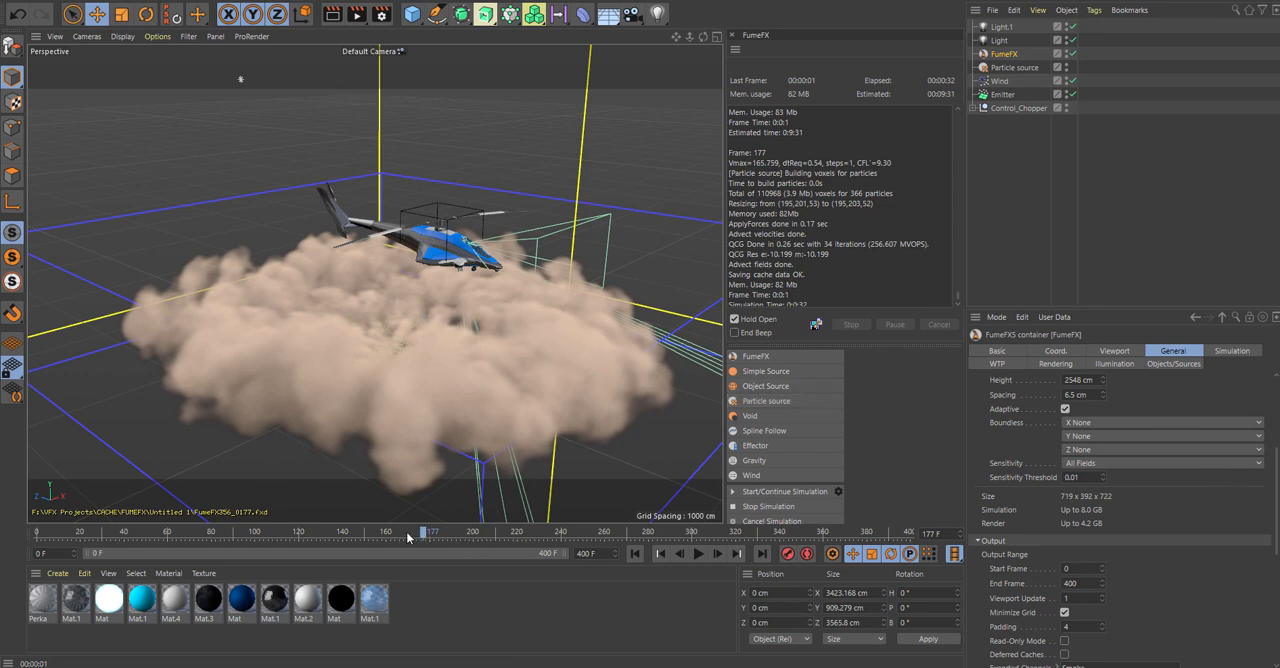
left_click_drag(425, 540, 310, 530)
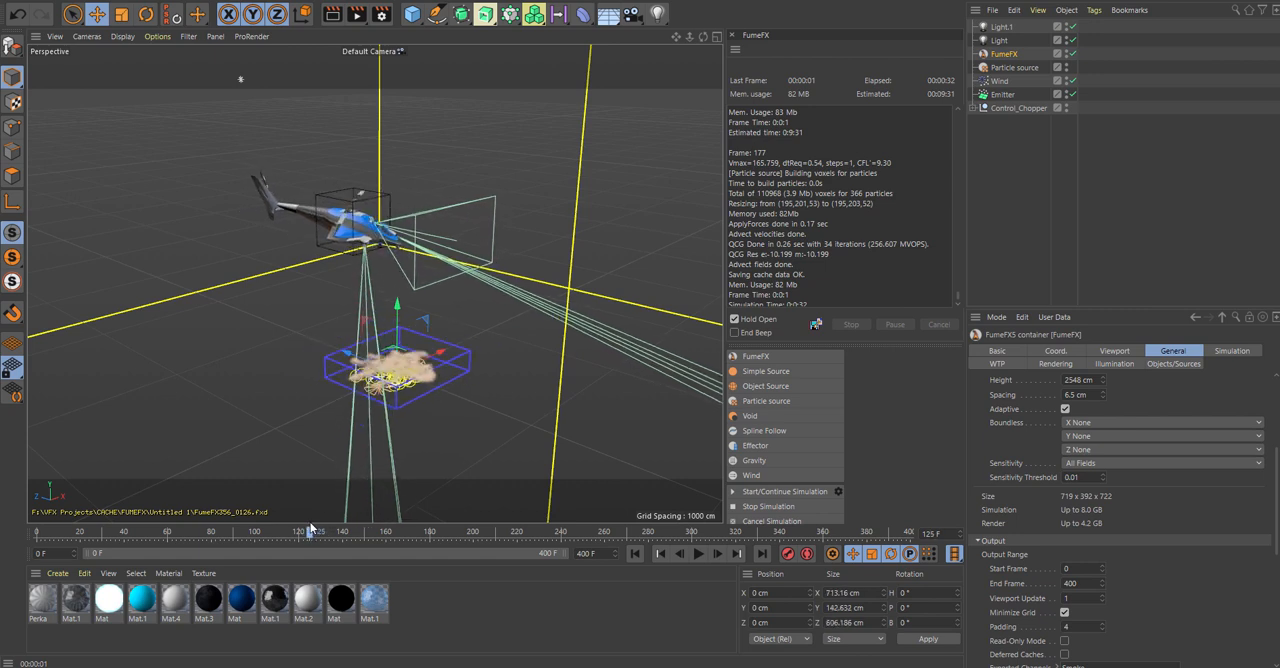
Set the FumeFX container's output Start Frame to 123, return to the start of the animation, and run the simulation.
left_click_drag(310, 529, 302, 531)
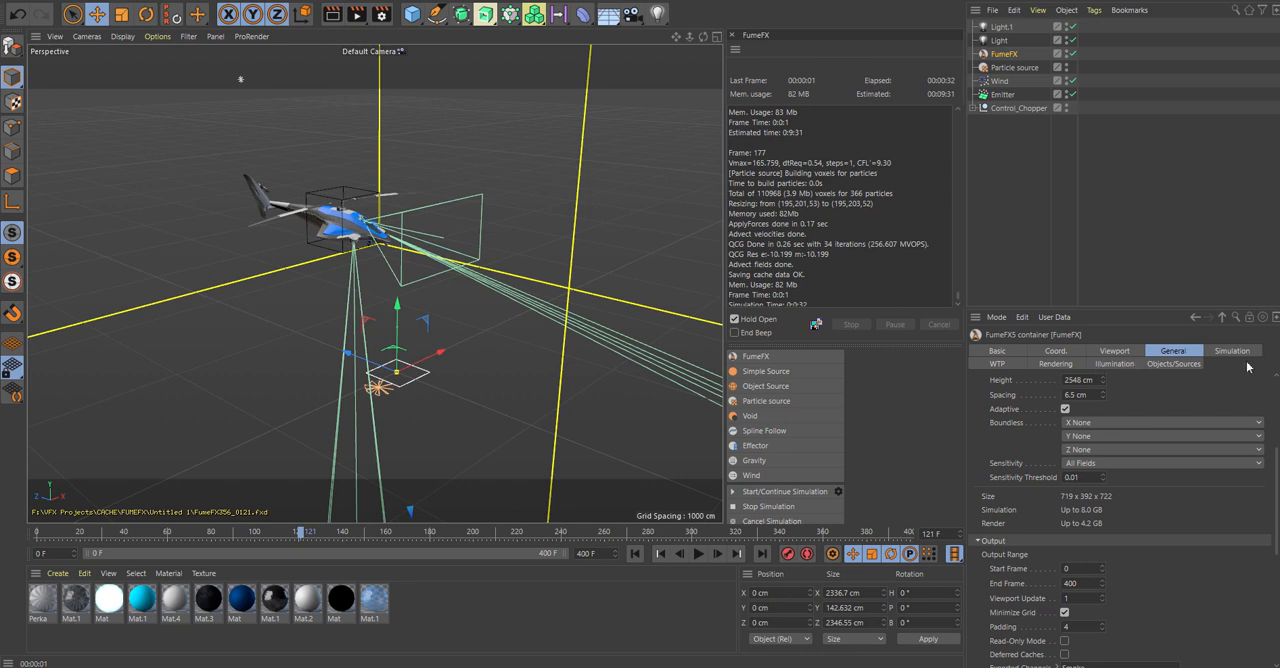
scroll(1065, 489, "down", 2)
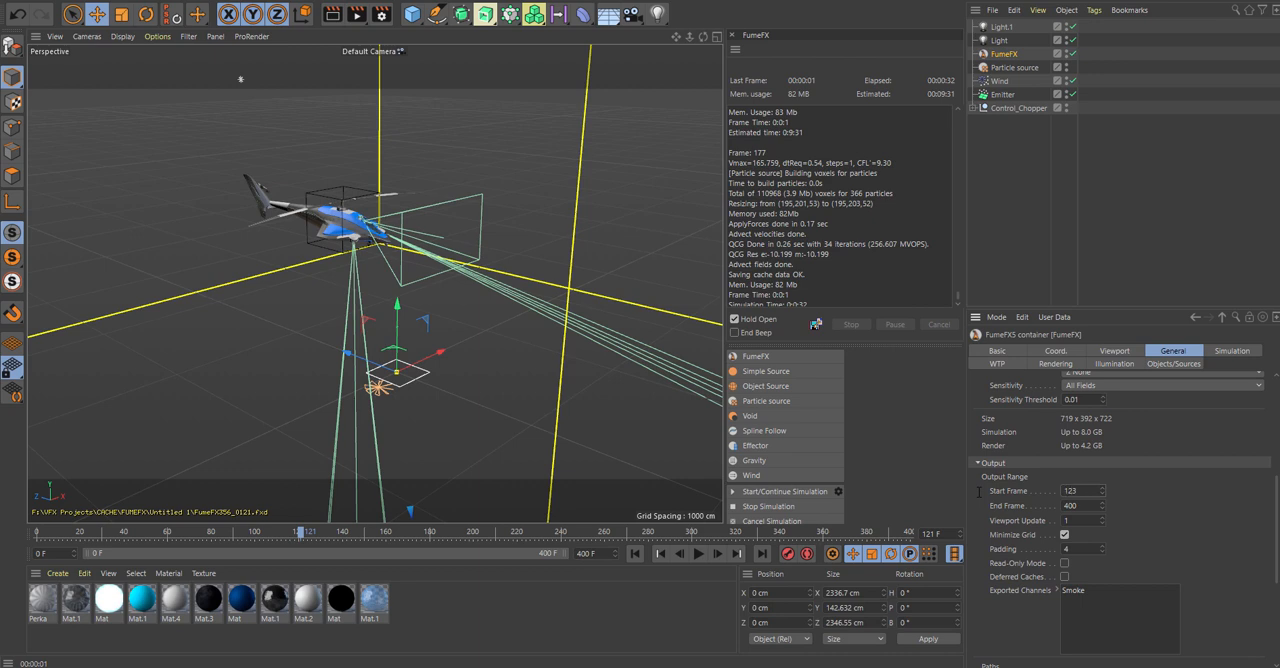
left_click(635, 553)
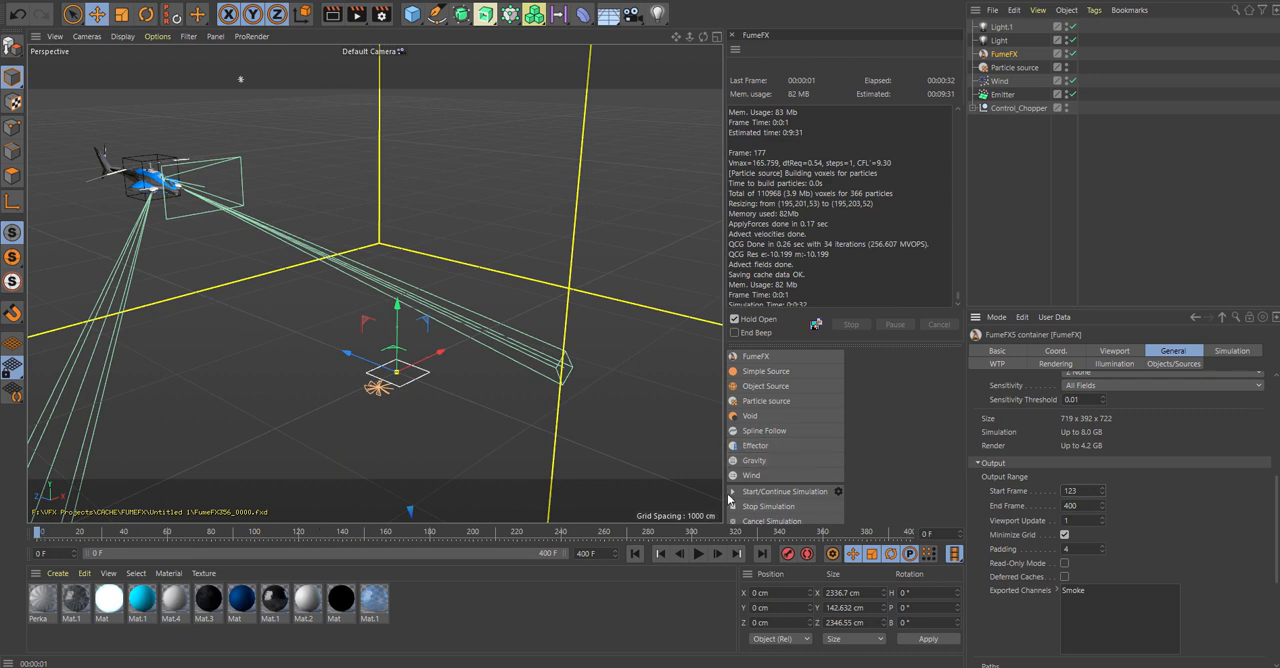
left_click(785, 490)
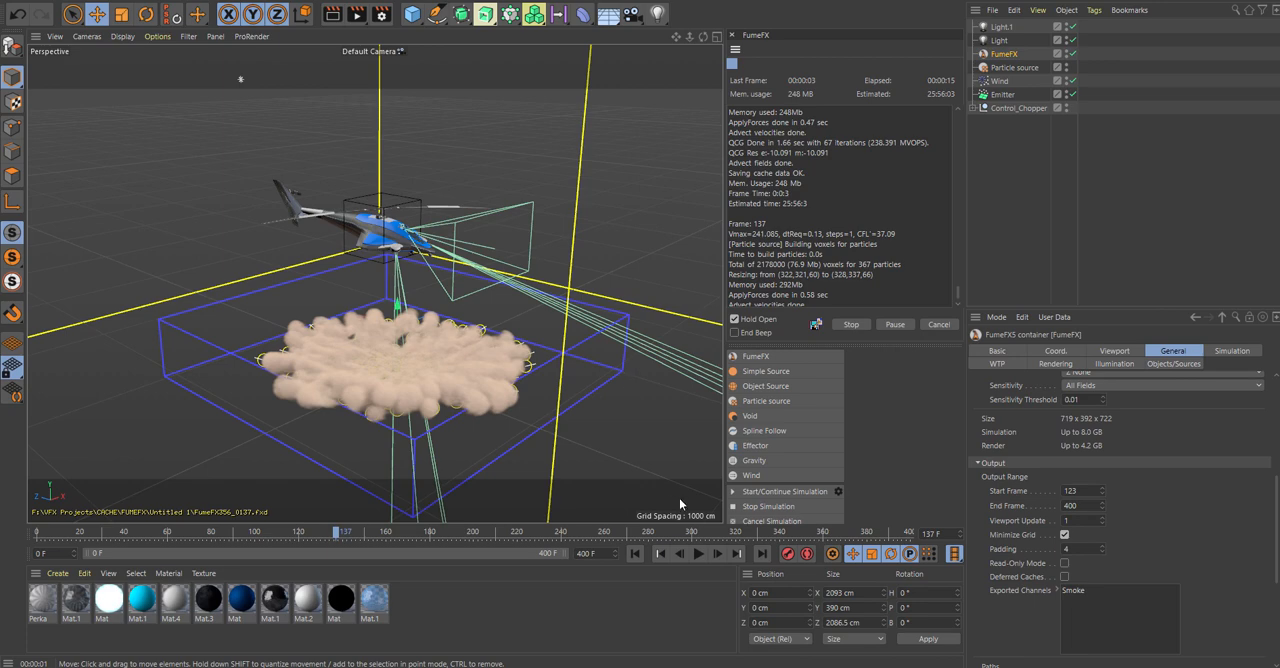
left_click(389, 1)
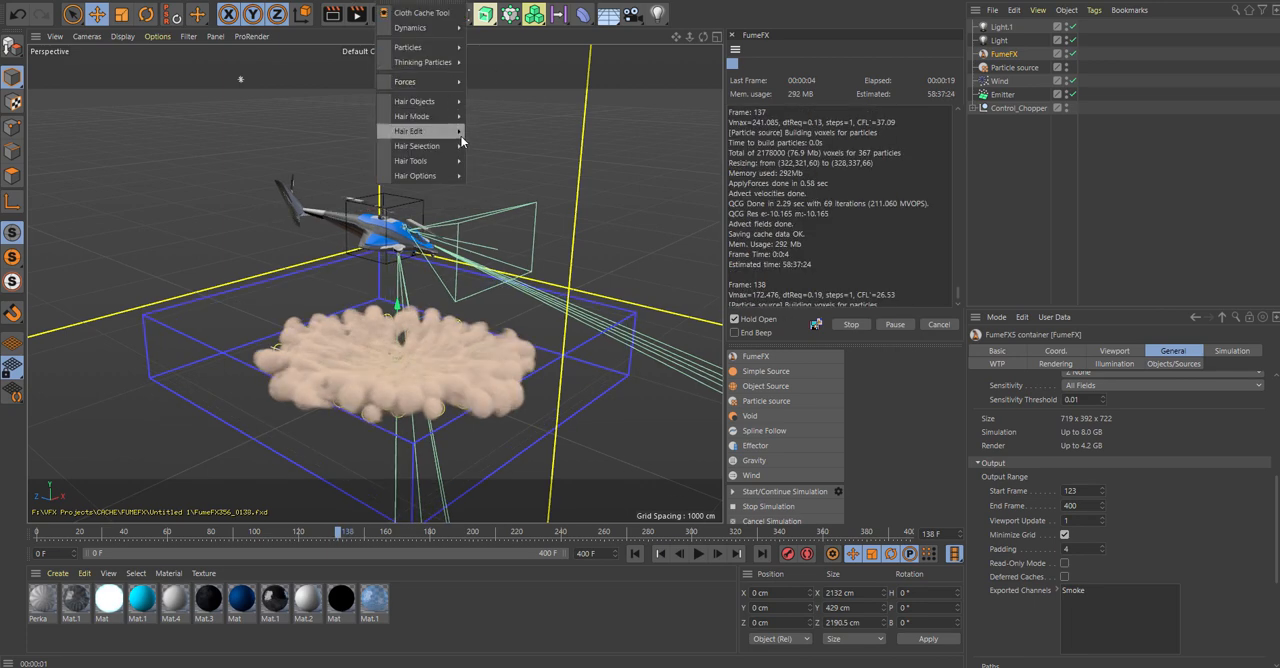
mouse_move(443, 76)
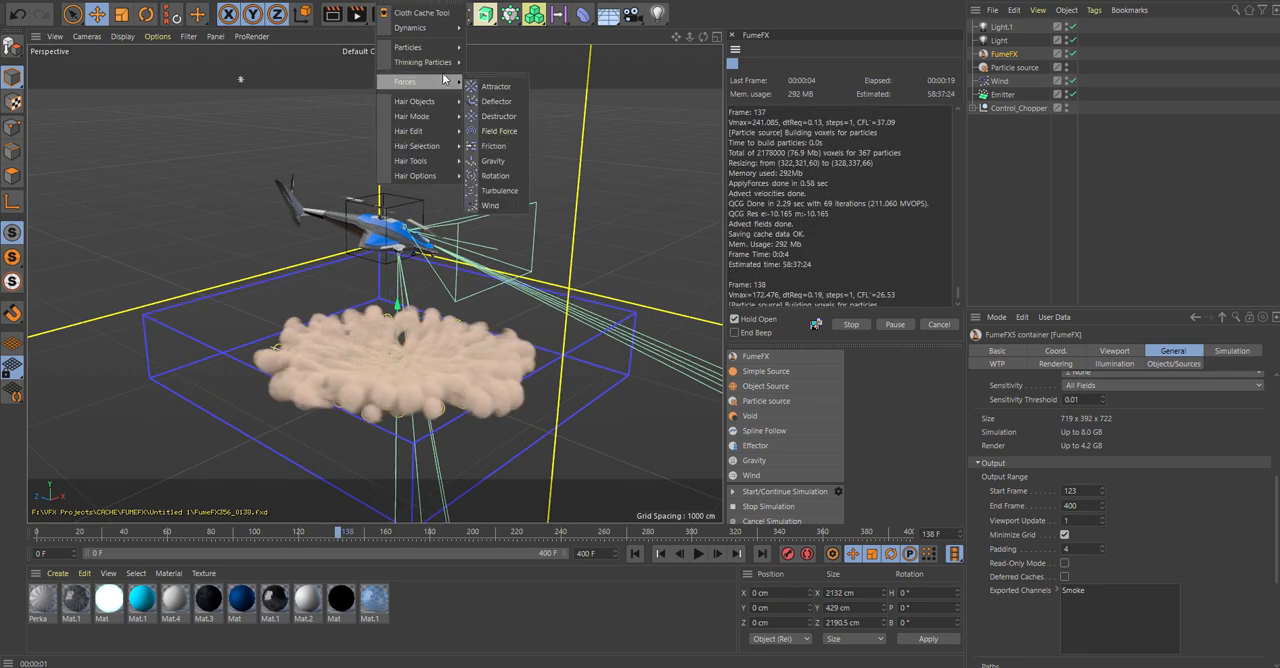
left_click(408, 2)
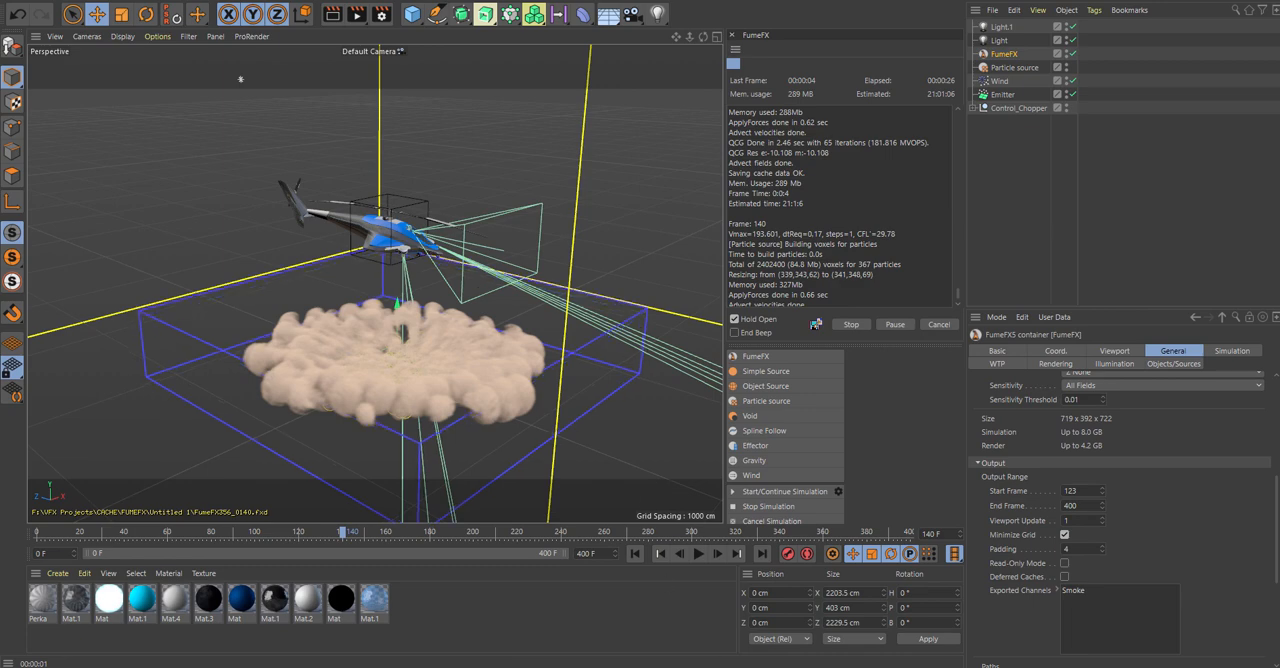
Switch to the video player and scrub through the rendered helicopter clip to review the dust, stopping at 00:00:10.
key("alt+Tab")
left_click_drag(911, 181, 859, 0)
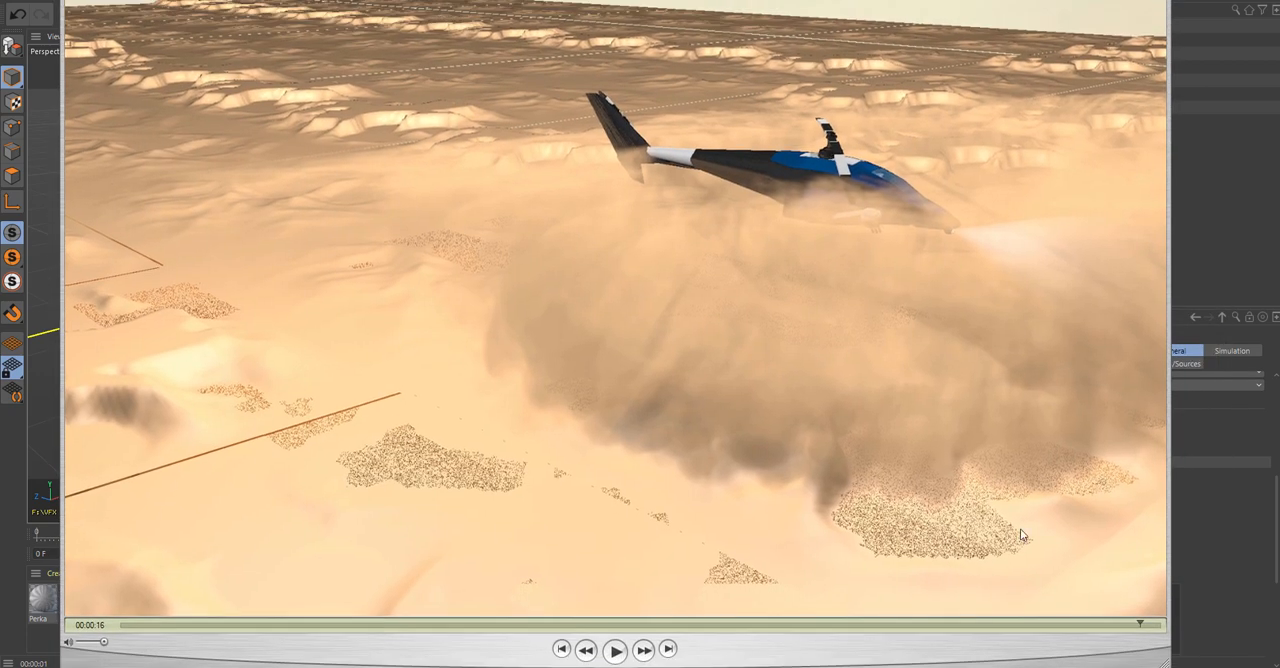
left_click_drag(1141, 623, 1160, 625)
left_click_drag(1147, 627, 300, 628)
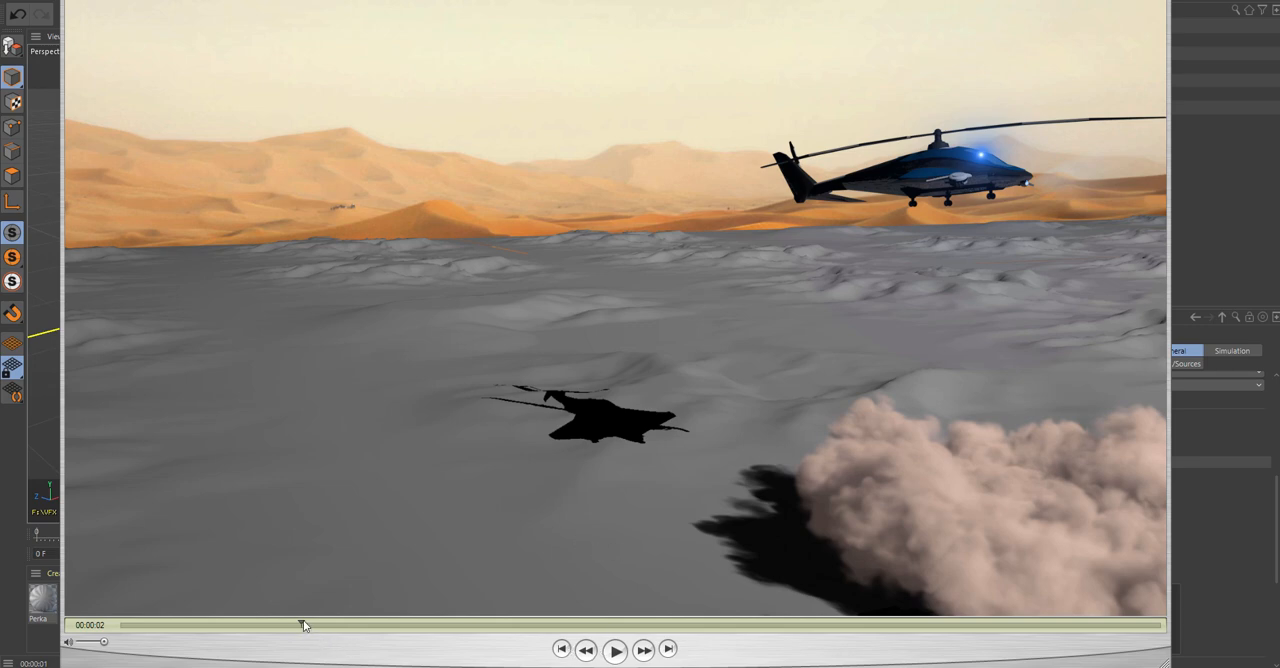
left_click_drag(302, 624, 769, 606)
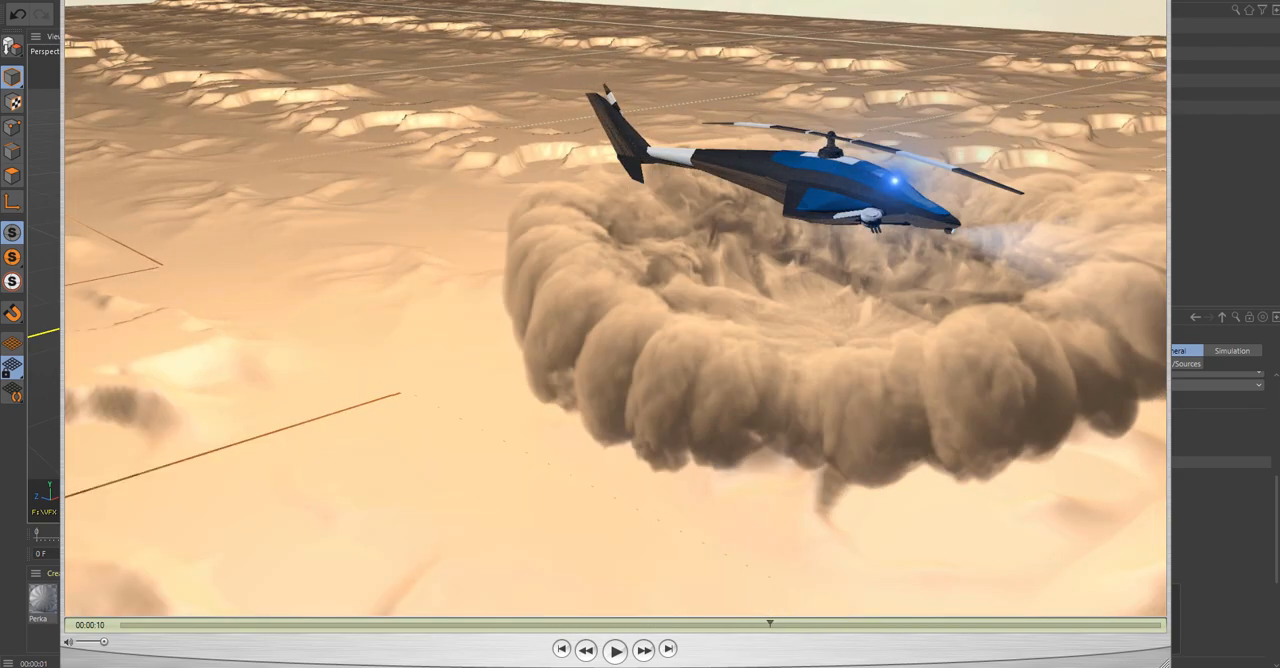